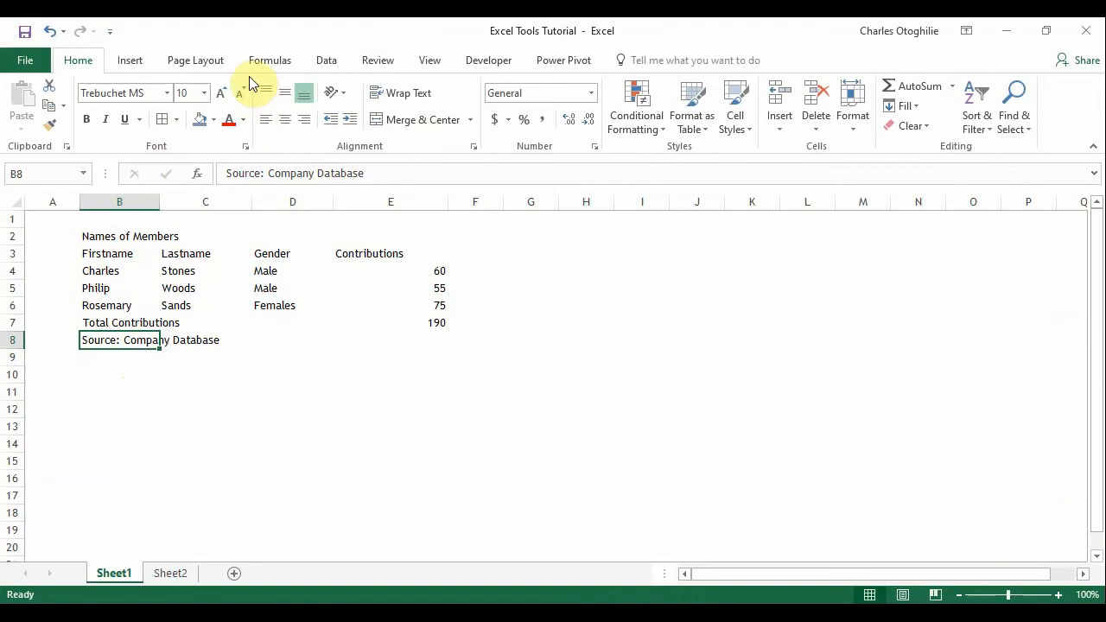
{"action": "left_click", "coordinate": [74, 54]}
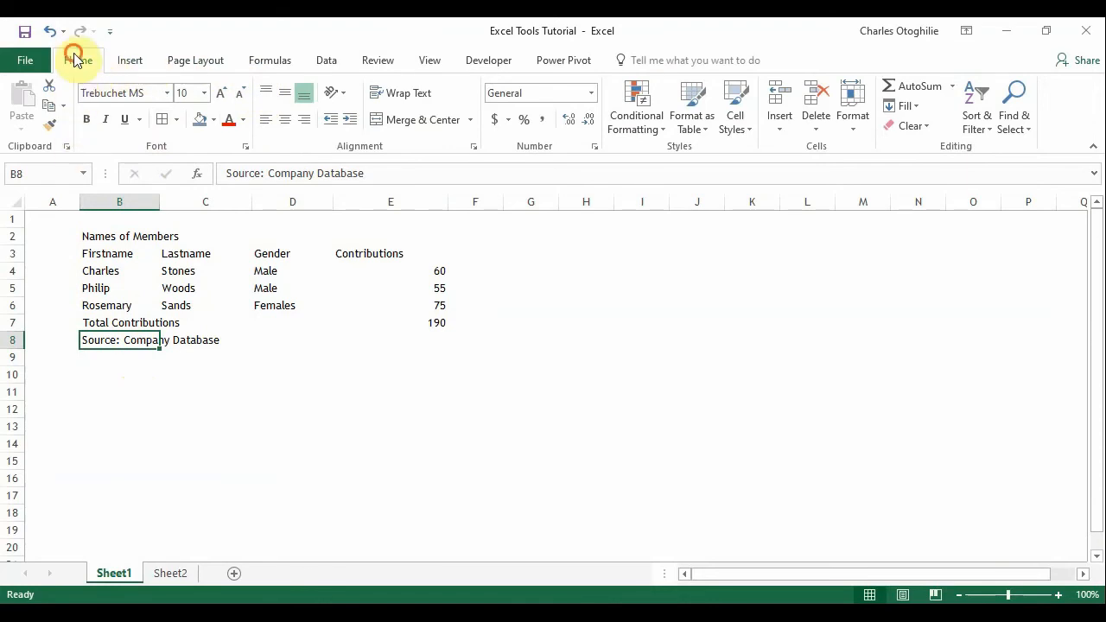
{"action": "left_click", "coordinate": [122, 57]}
{"action": "left_click", "coordinate": [78, 60]}
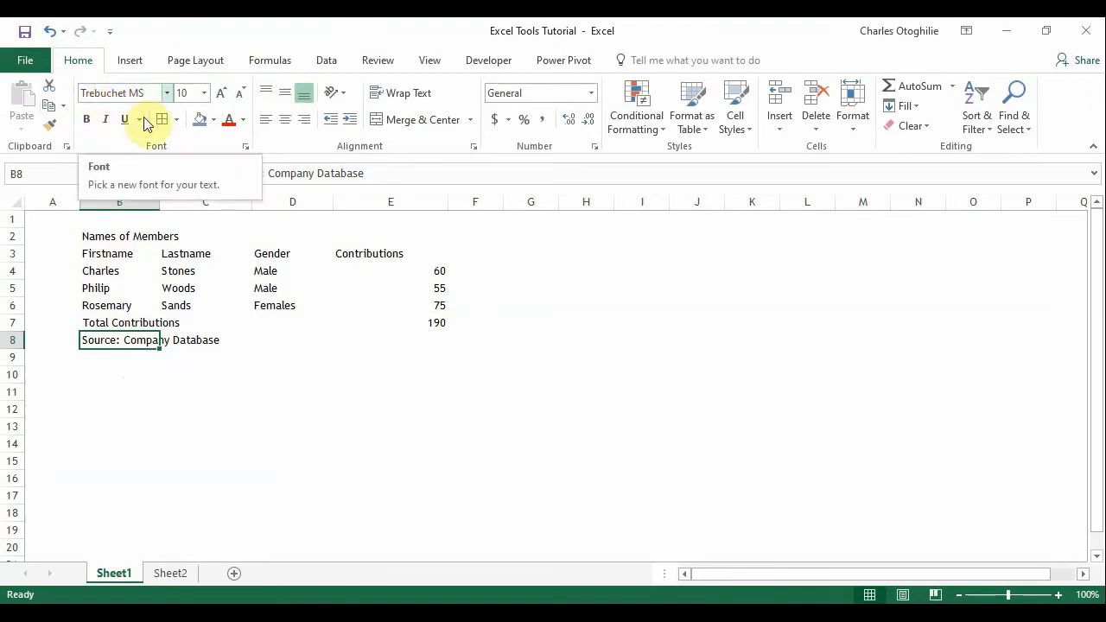
{"action": "left_click", "coordinate": [373, 405]}
{"action": "left_click", "coordinate": [177, 327]}
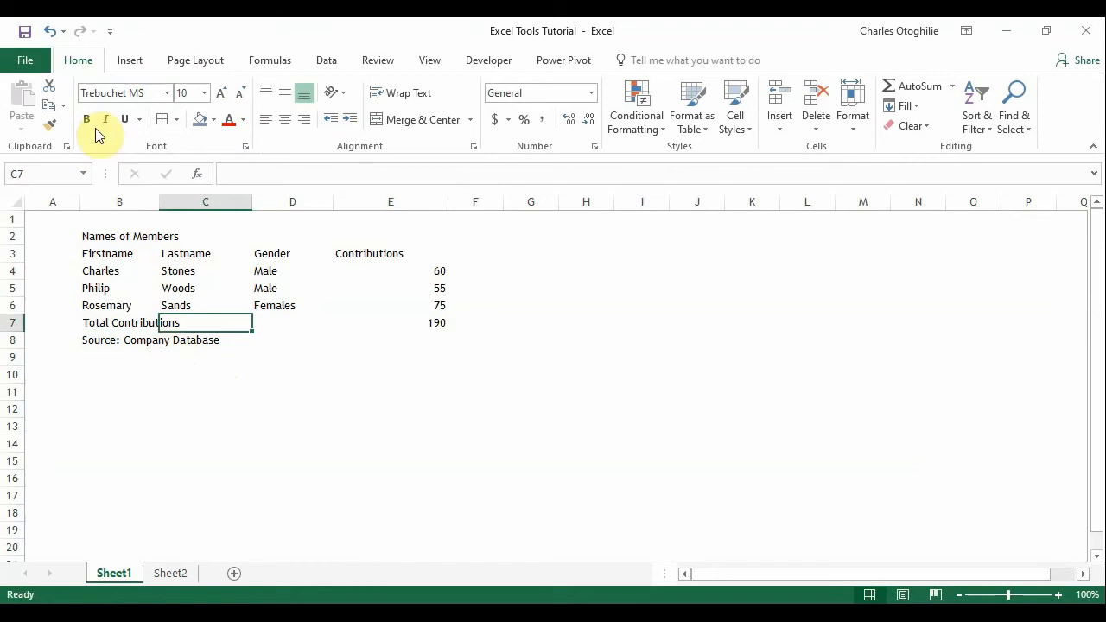
{"action": "left_click", "coordinate": [113, 337]}
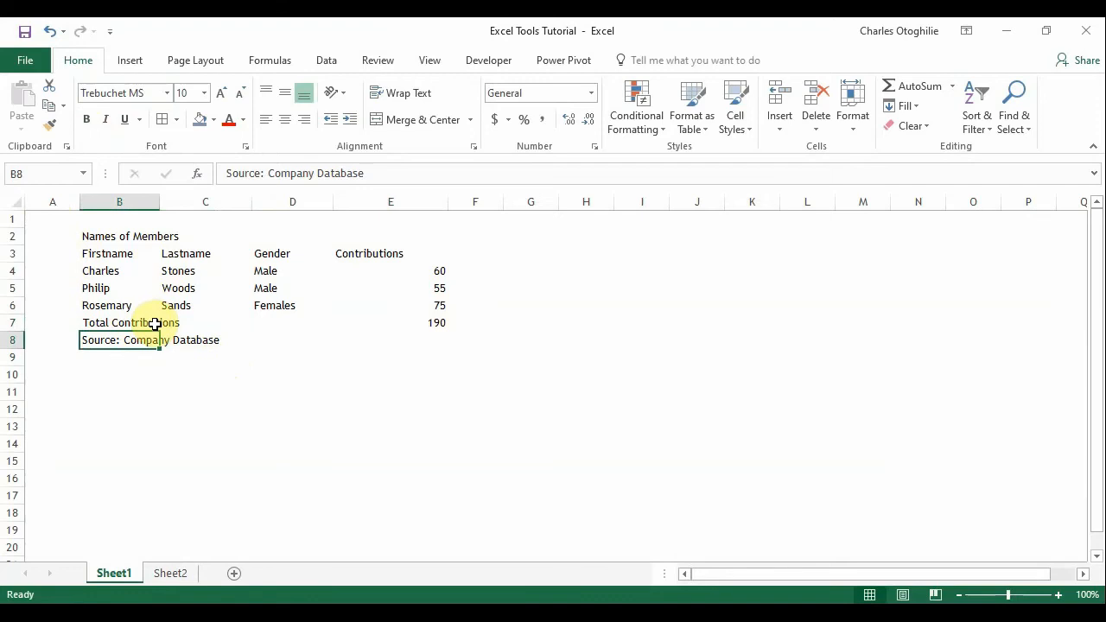
{"action": "left_click", "coordinate": [96, 253]}
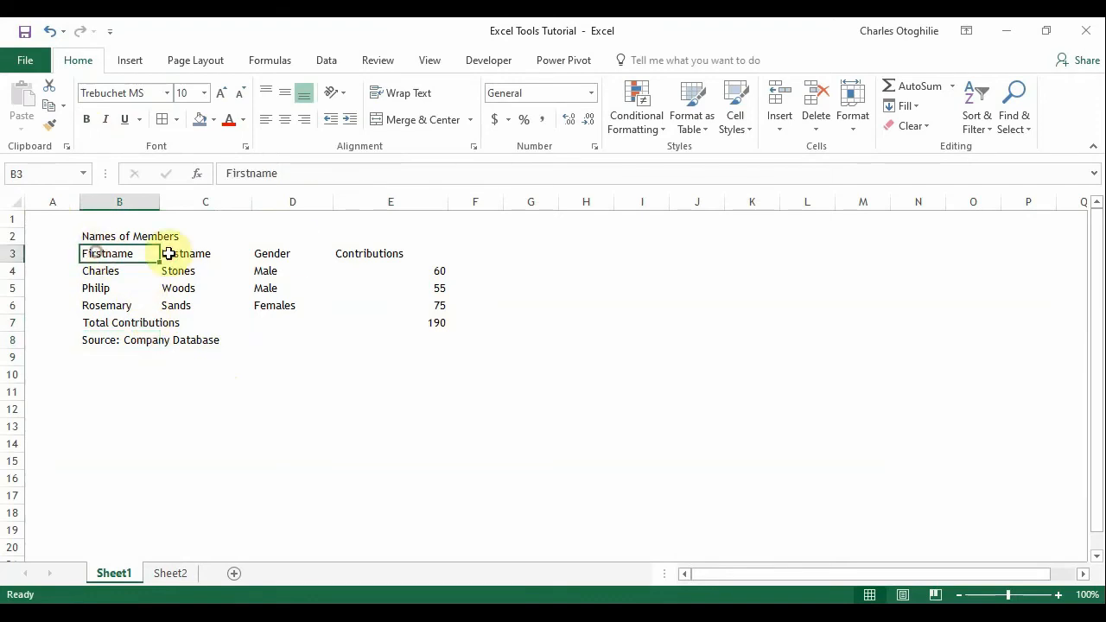
{"action": "left_click_drag", "start_coordinate": [168, 253], "coordinate": [425, 254]}
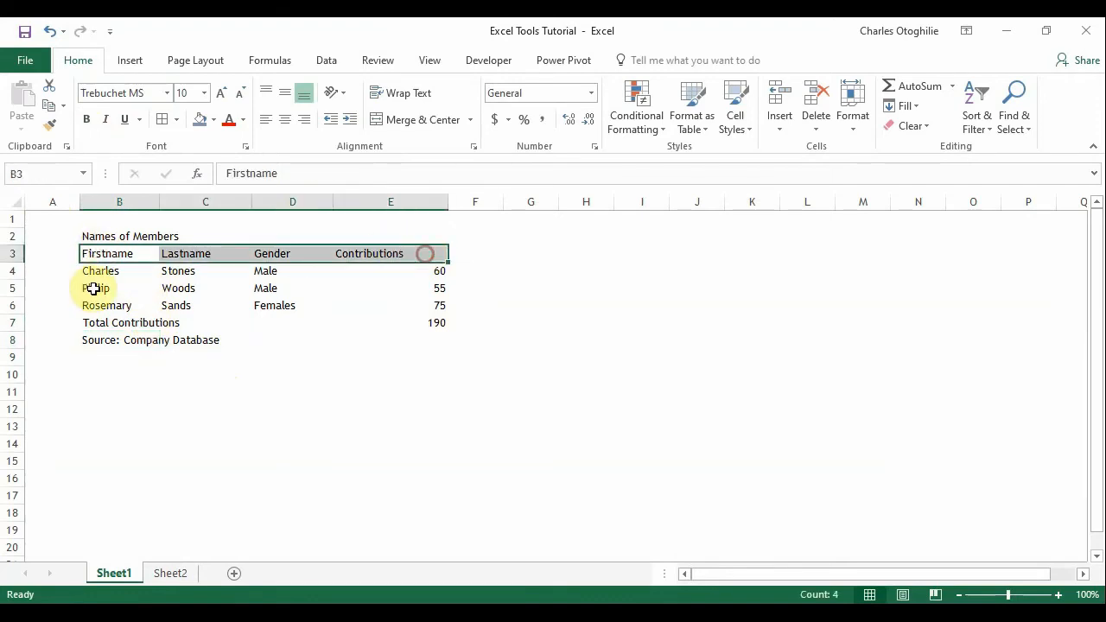
{"action": "left_click", "coordinate": [371, 343]}
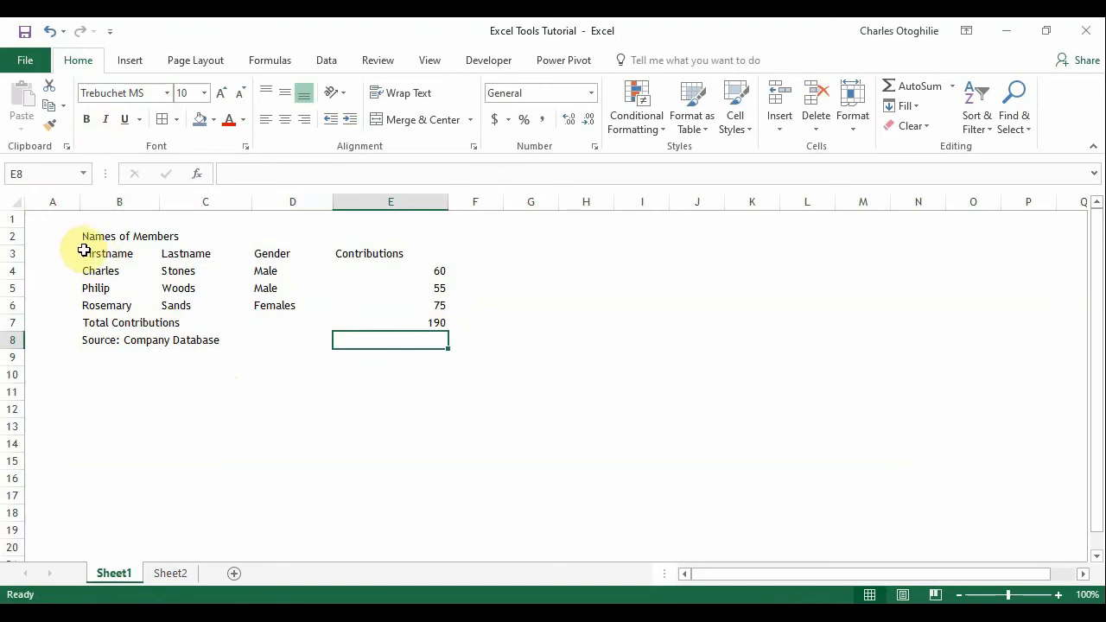
- Make the table's header cells B3:E3, from Firstname to Contributions, bold
{"action": "left_click_drag", "start_coordinate": [86, 253], "coordinate": [407, 257]}
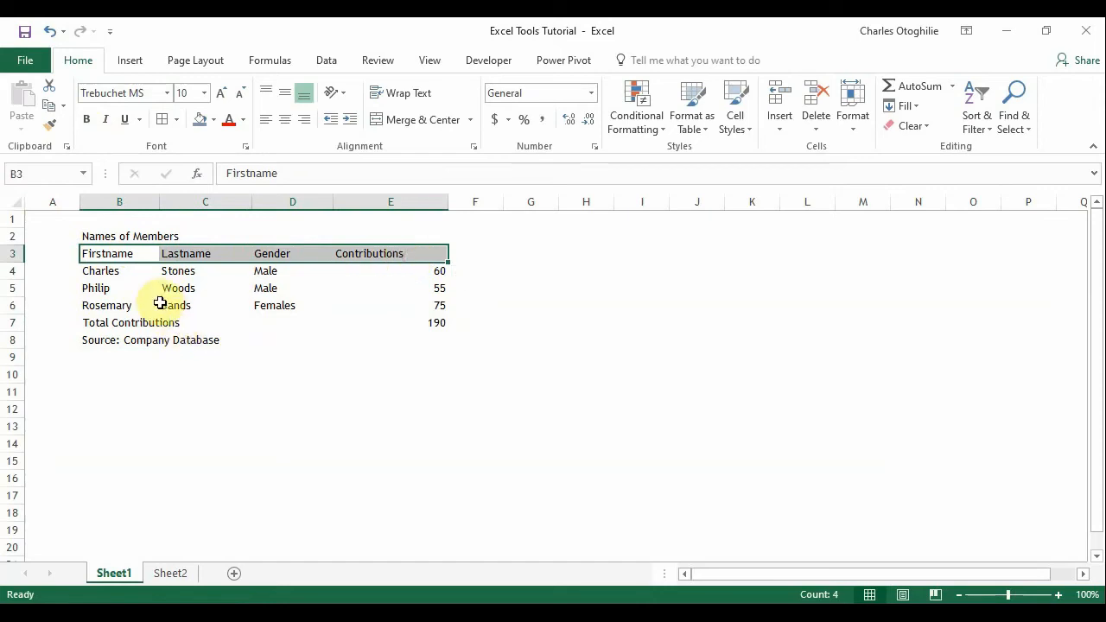
{"action": "left_click", "coordinate": [85, 120]}
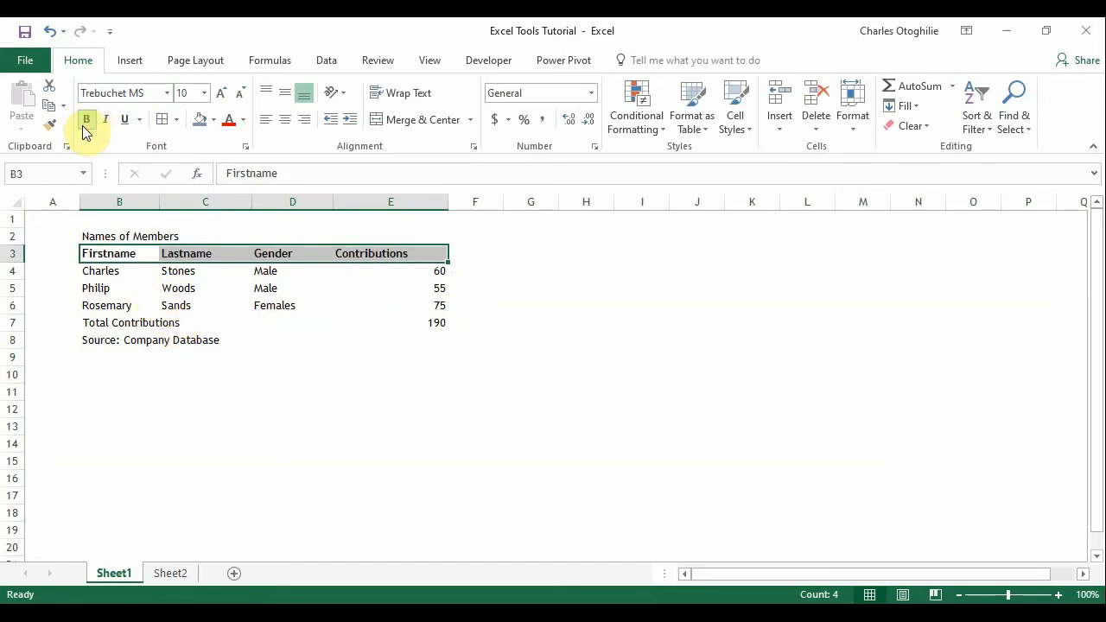
{"action": "left_click", "coordinate": [141, 305]}
{"action": "key", "text": "ctrl+z"}
{"action": "left_click_drag", "start_coordinate": [98, 251], "coordinate": [427, 251]}
{"action": "left_click", "coordinate": [184, 303]}
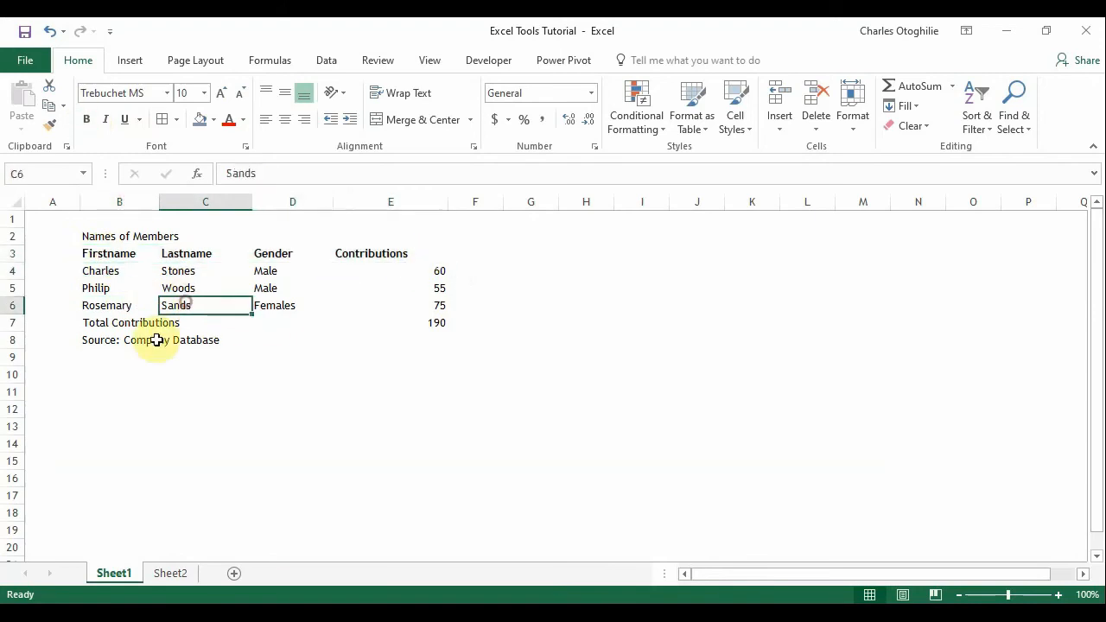
- Remove the bold formatting from the header cells B3:E3
{"action": "left_click_drag", "start_coordinate": [93, 248], "coordinate": [430, 259]}
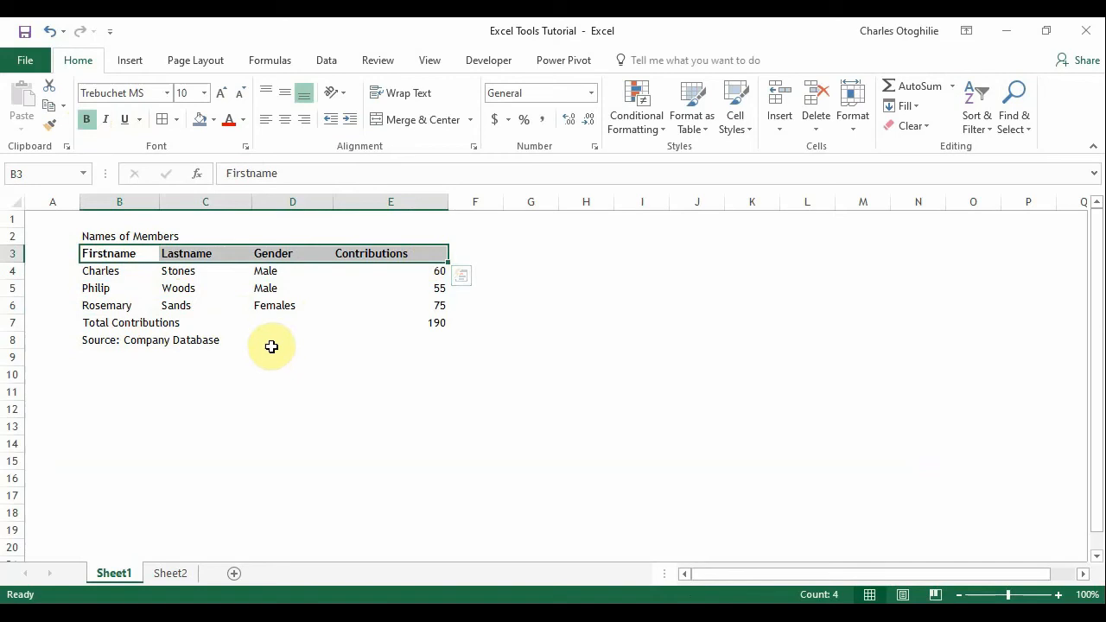
{"action": "left_click", "coordinate": [90, 122]}
{"action": "left_click", "coordinate": [129, 338]}
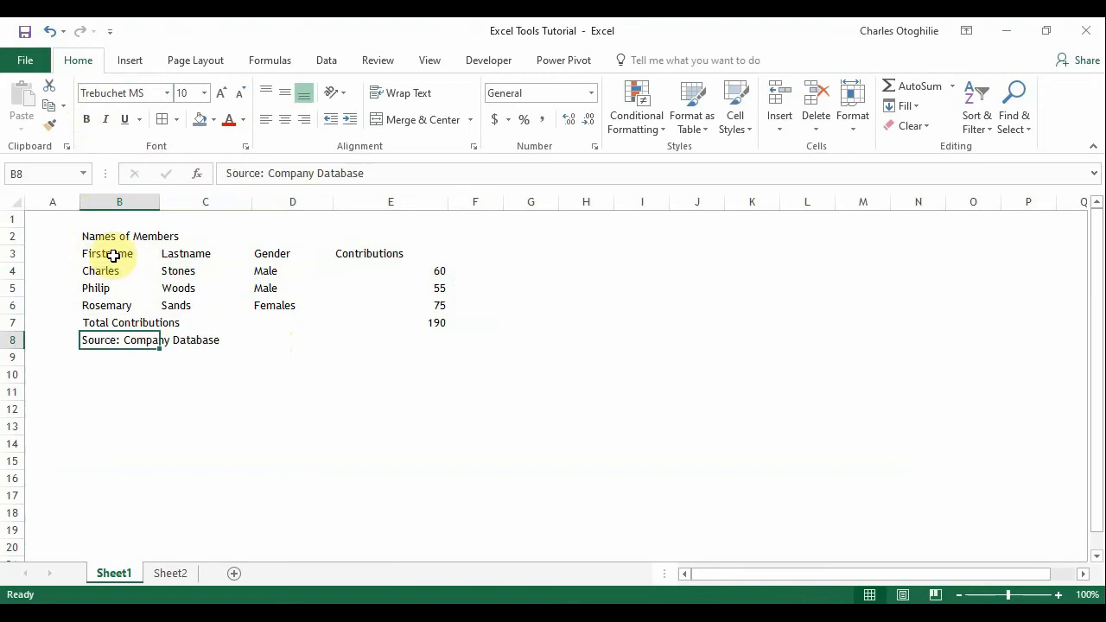
- Apply bold again to the header cells B3:E3
{"action": "left_click_drag", "start_coordinate": [110, 254], "coordinate": [440, 260]}
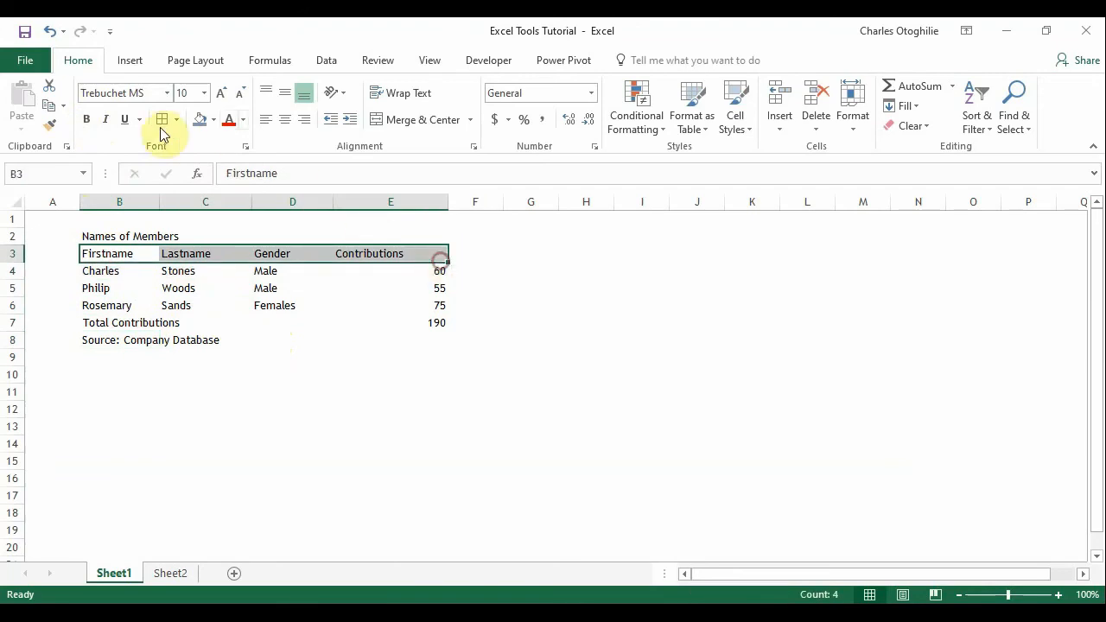
{"action": "left_click", "coordinate": [87, 120]}
{"action": "left_click", "coordinate": [139, 303]}
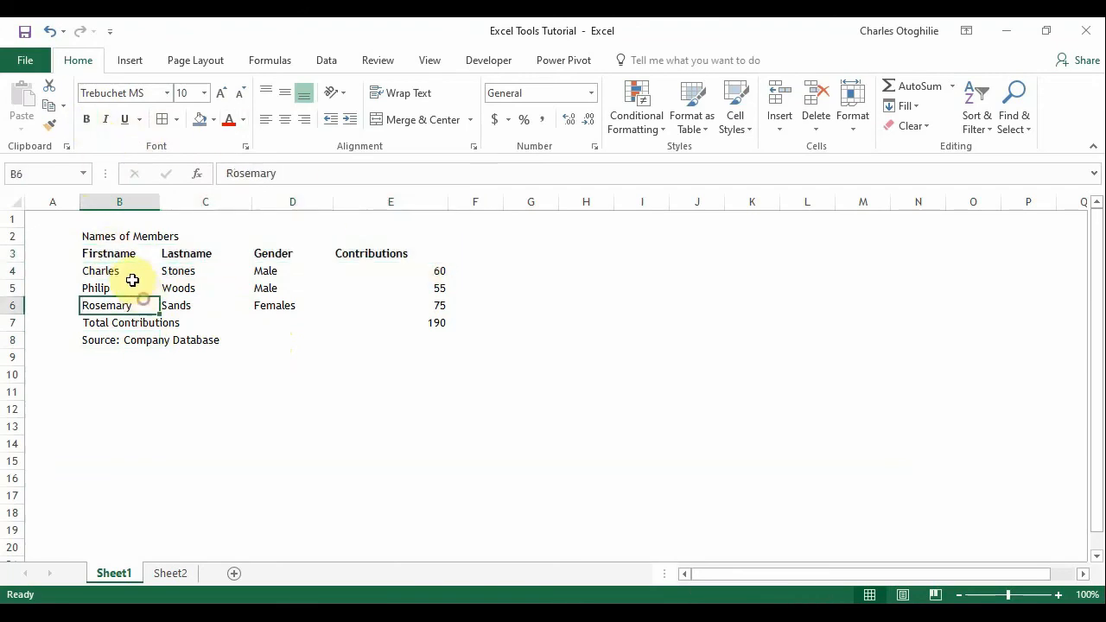
{"action": "left_click", "coordinate": [117, 254]}
{"action": "left_click_drag", "start_coordinate": [110, 256], "coordinate": [411, 256]}
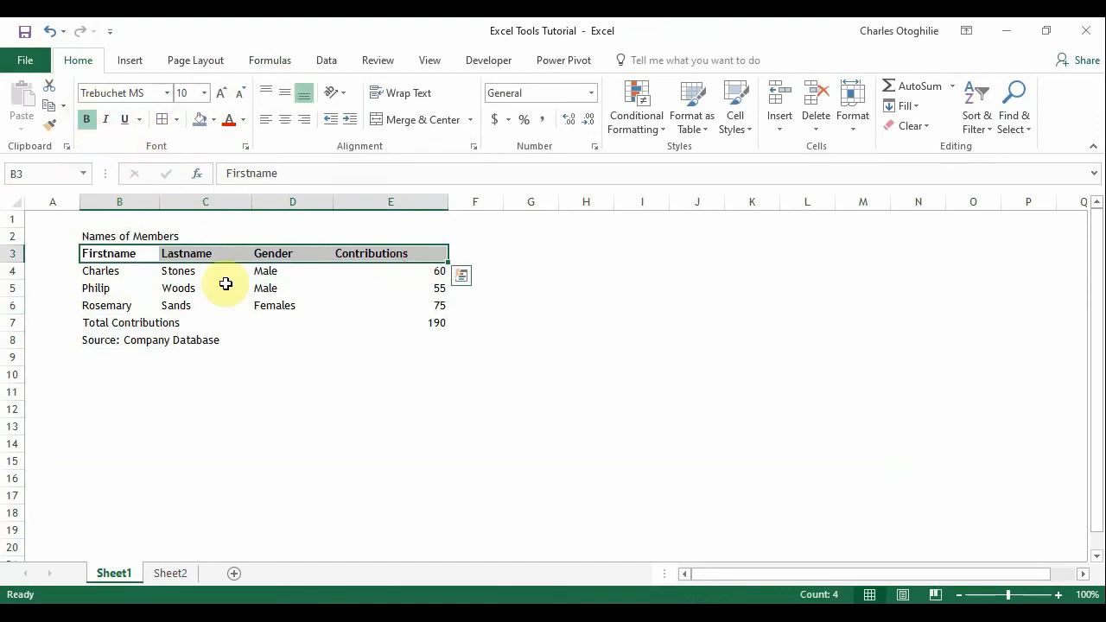
{"action": "left_click", "coordinate": [151, 306]}
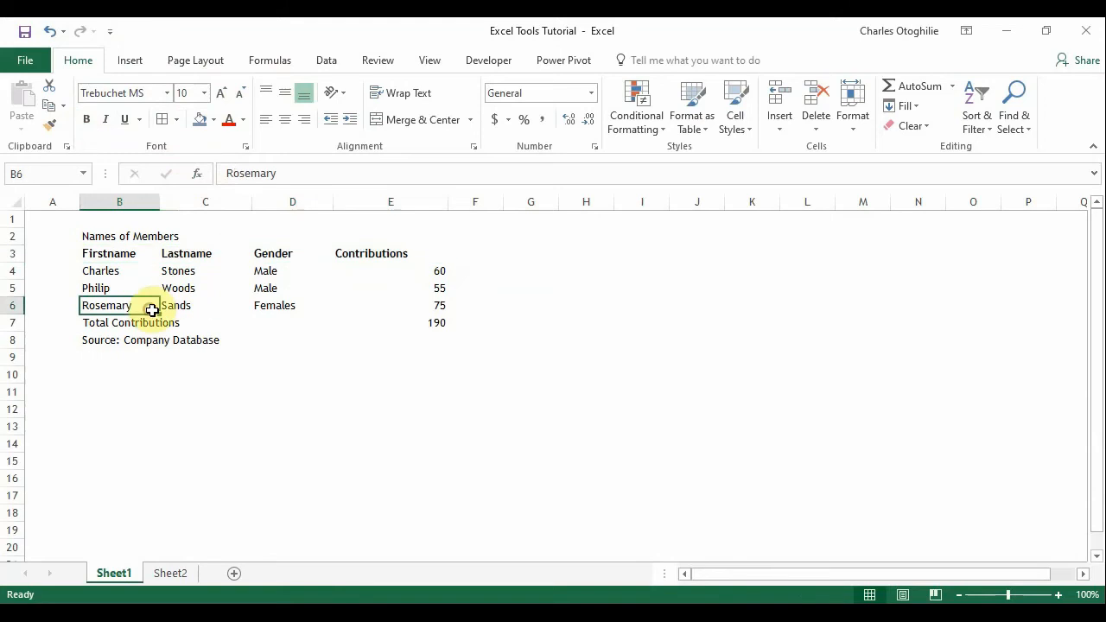
{"action": "left_click", "coordinate": [126, 255]}
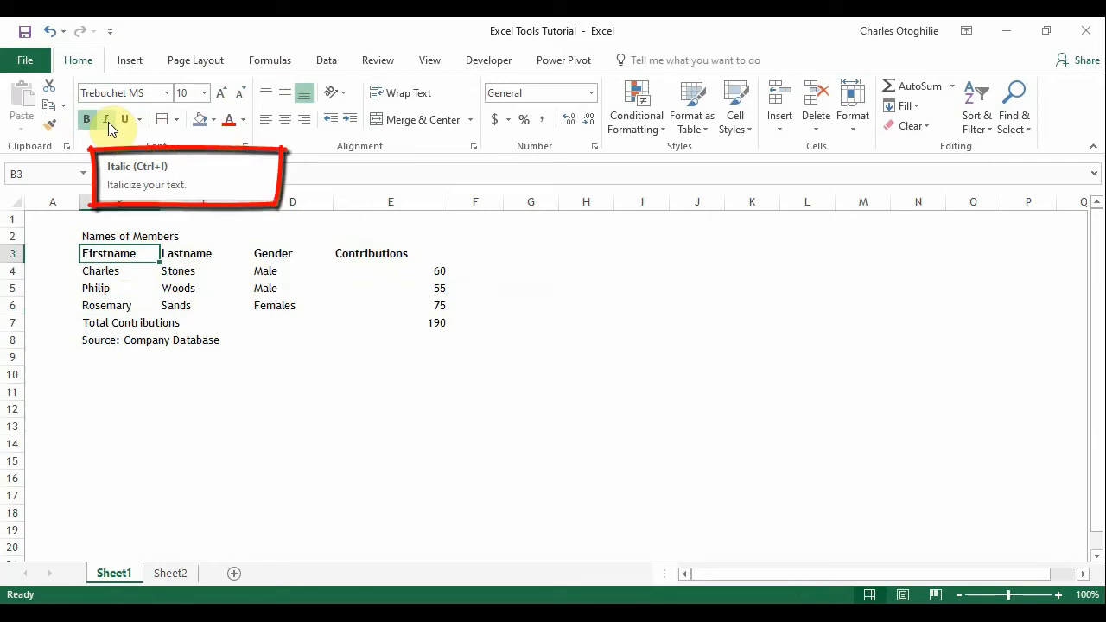
{"action": "left_click", "coordinate": [229, 373]}
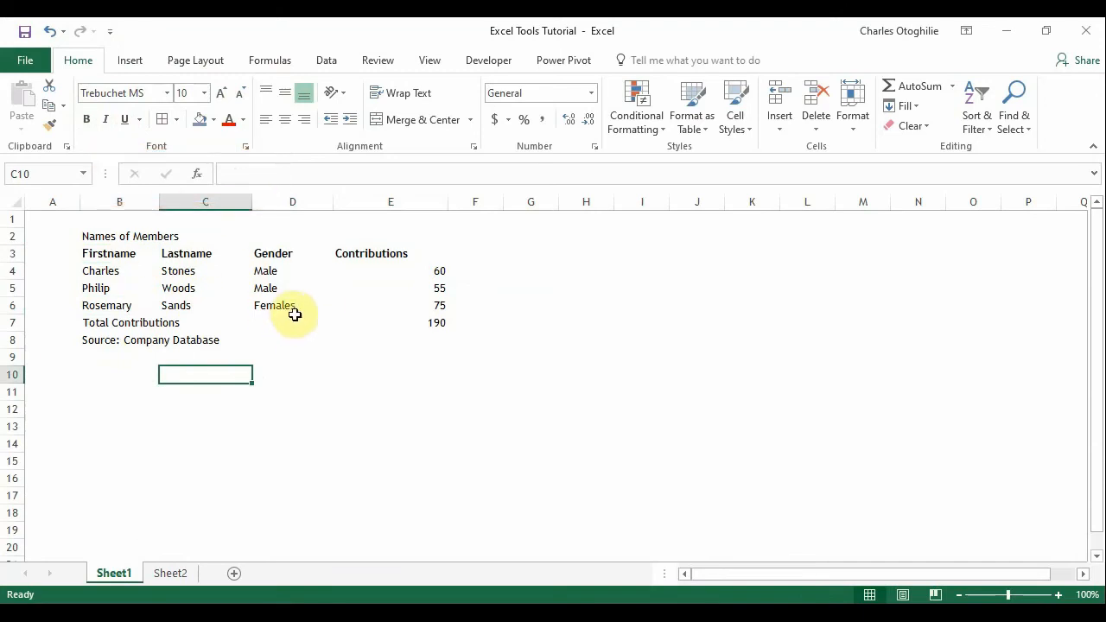
- Italicize the "Source: Company Database" note in cell B8
{"action": "left_click", "coordinate": [88, 341]}
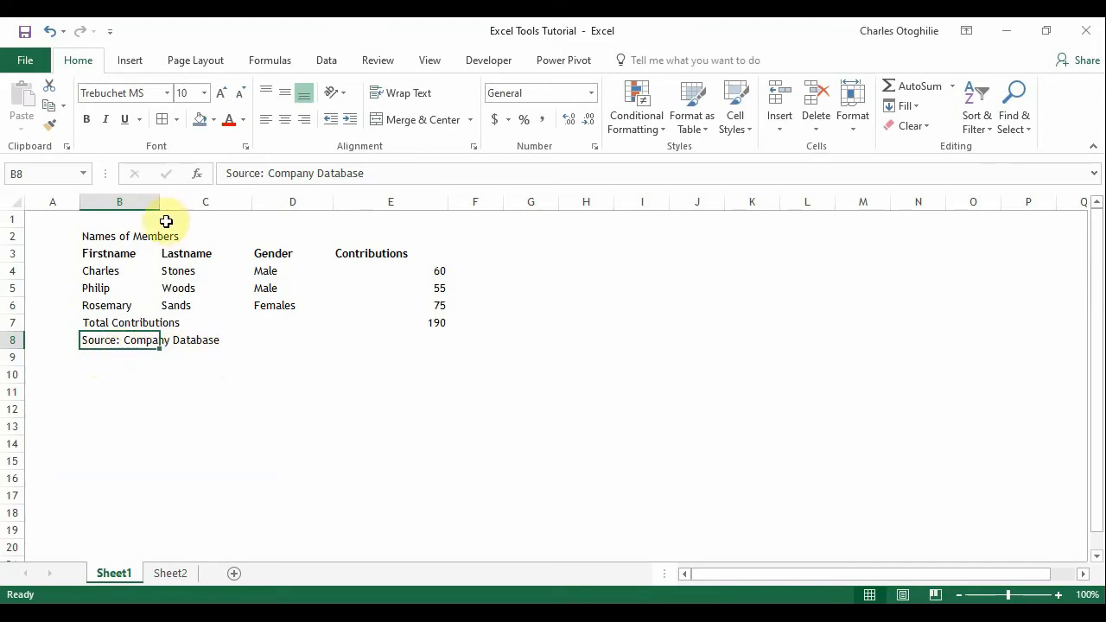
{"action": "left_click", "coordinate": [105, 122]}
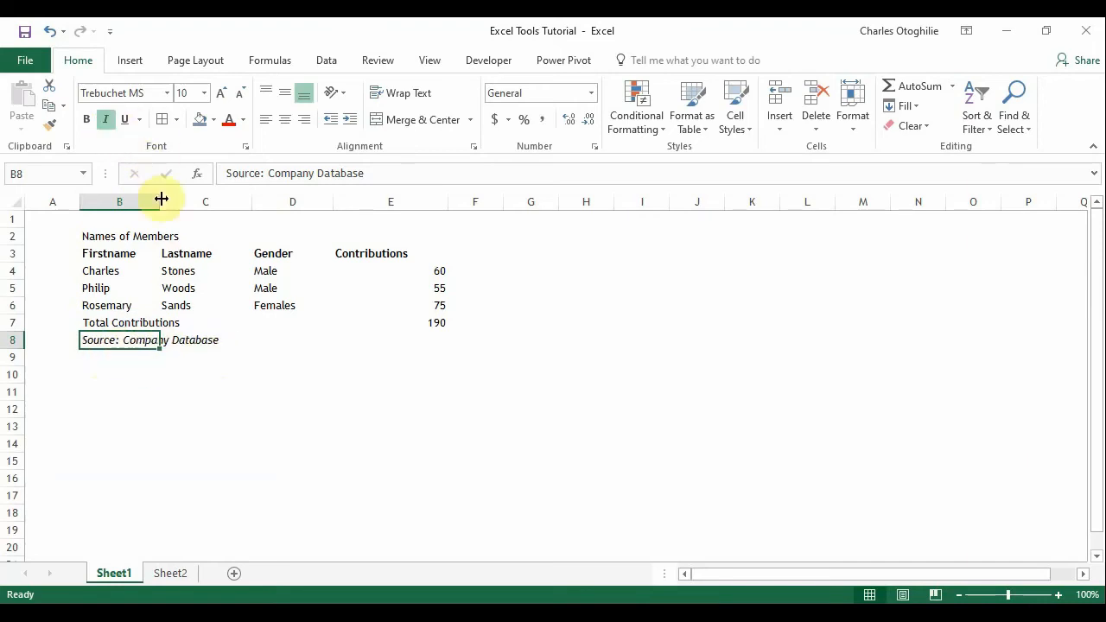
{"action": "left_click", "coordinate": [148, 377]}
- Remove the italic formatting from the source note in cell B8
{"action": "left_click", "coordinate": [101, 342]}
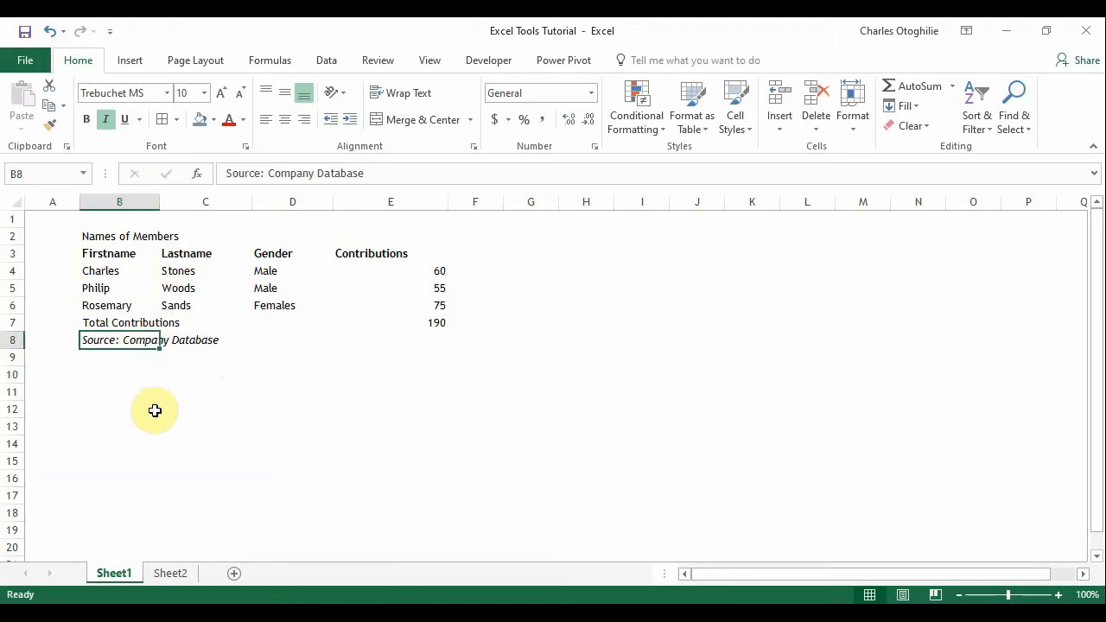
{"action": "left_click", "coordinate": [105, 120]}
{"action": "left_click", "coordinate": [128, 371]}
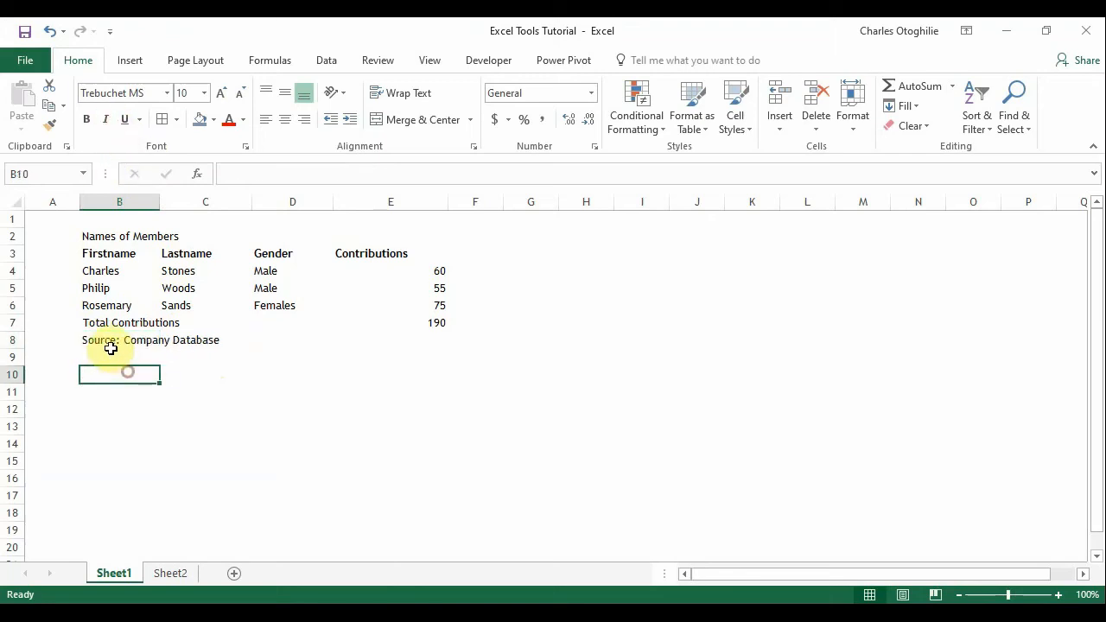
- Apply italics again to the "Source: Company Database" note in B8
{"action": "left_click", "coordinate": [109, 342]}
{"action": "left_click", "coordinate": [106, 120]}
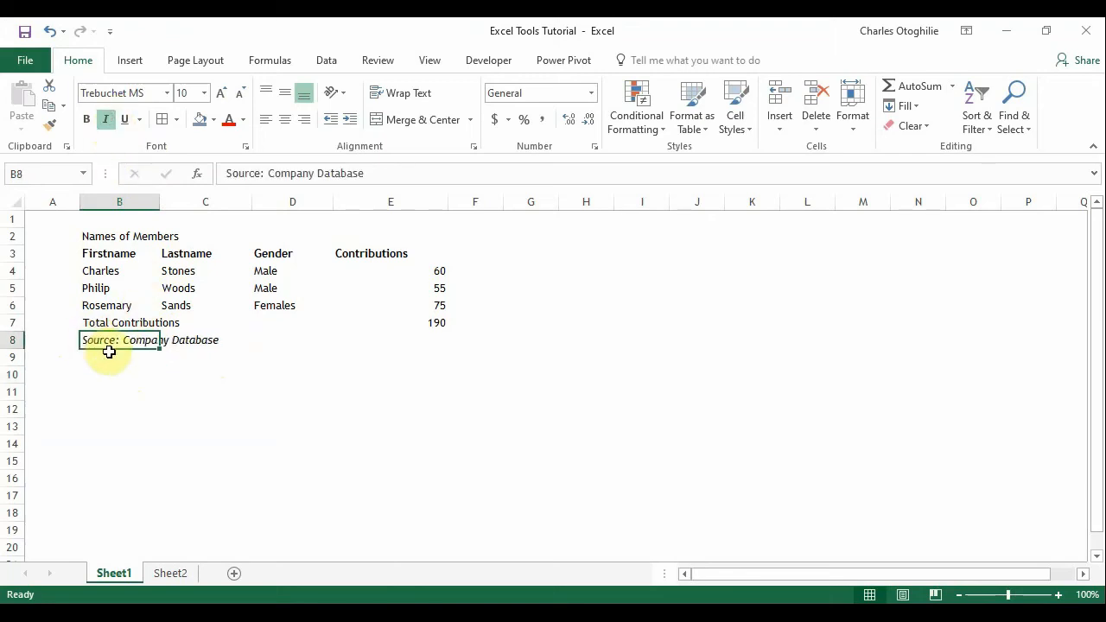
{"action": "left_click", "coordinate": [180, 372]}
{"action": "left_click", "coordinate": [93, 340]}
{"action": "left_click", "coordinate": [176, 343]}
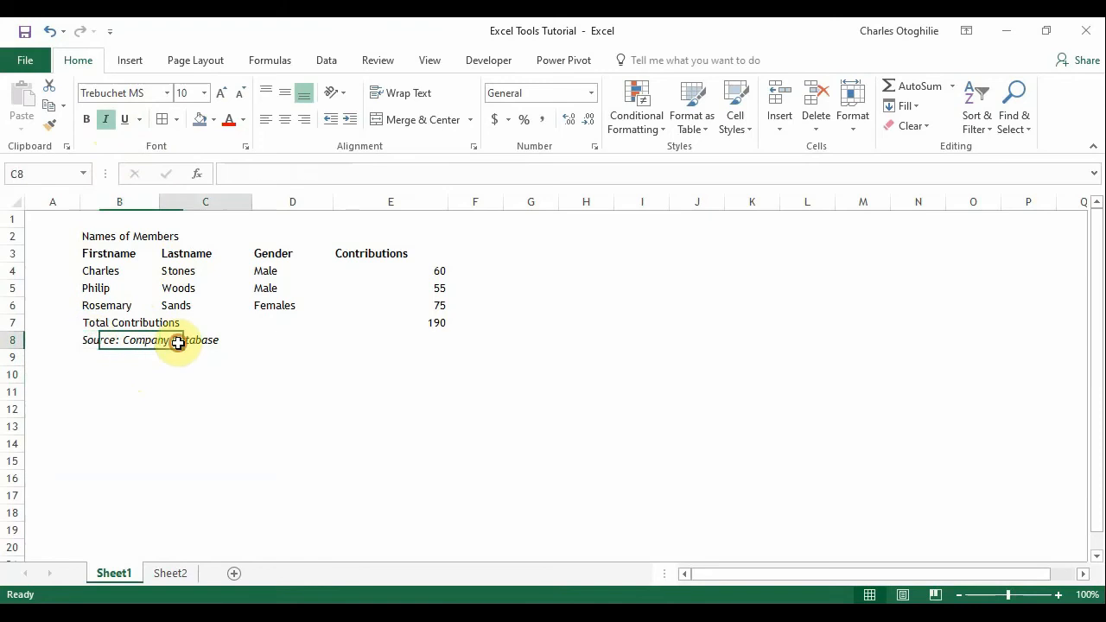
{"action": "left_click", "coordinate": [106, 341]}
{"action": "left_click", "coordinate": [167, 388]}
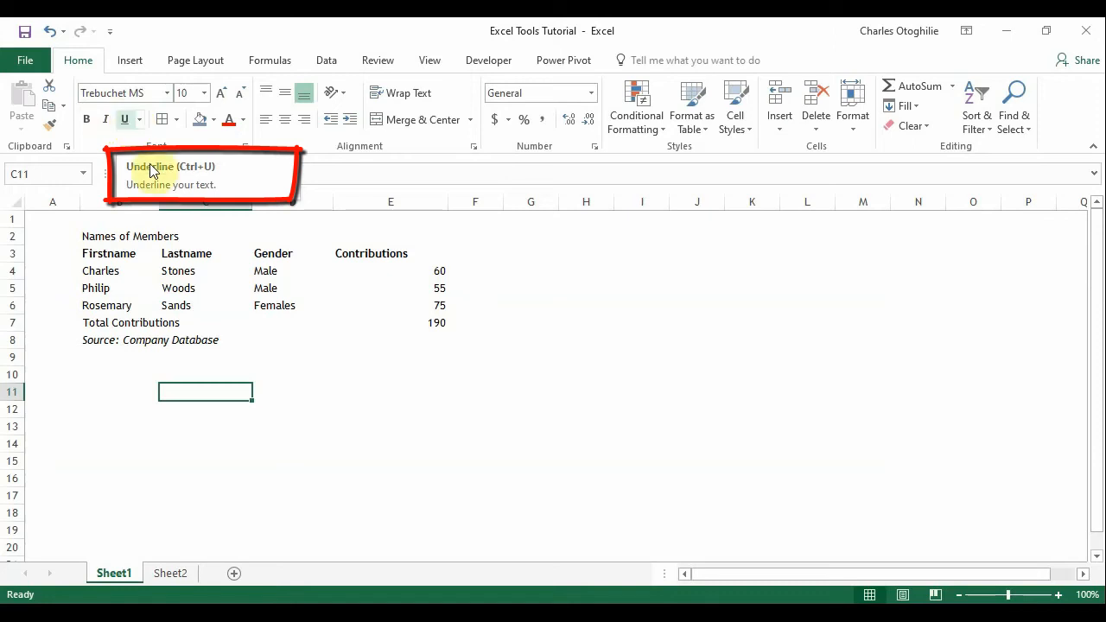
- Apply a single underline to the "Source: Company Database" note in cell B8
{"action": "left_click", "coordinate": [164, 375]}
{"action": "left_click", "coordinate": [97, 345]}
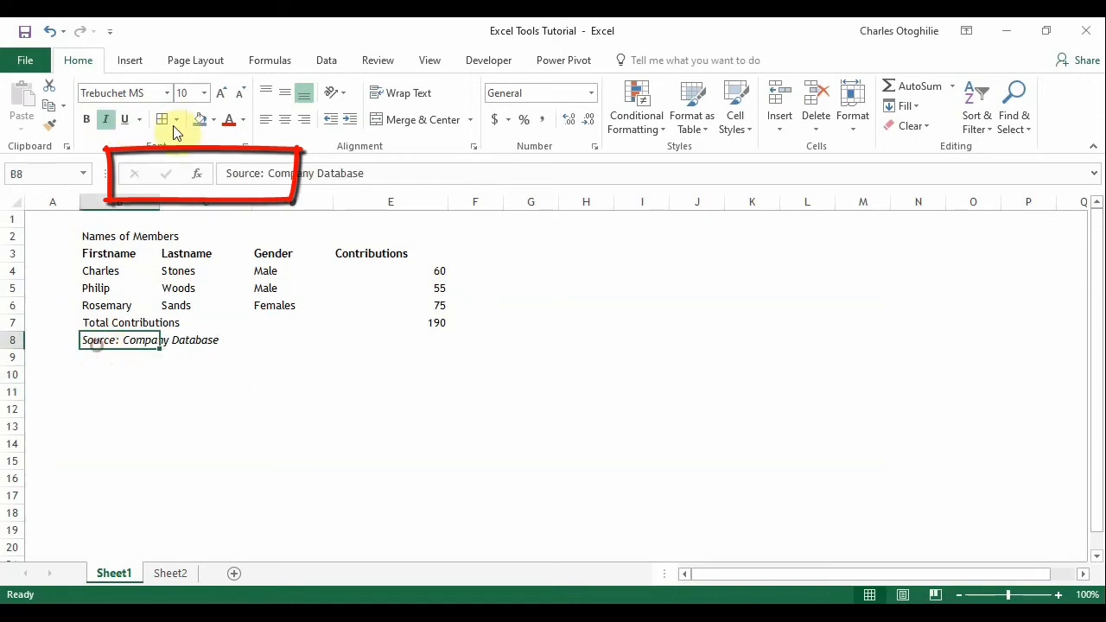
{"action": "left_click", "coordinate": [124, 119]}
{"action": "left_click", "coordinate": [152, 410]}
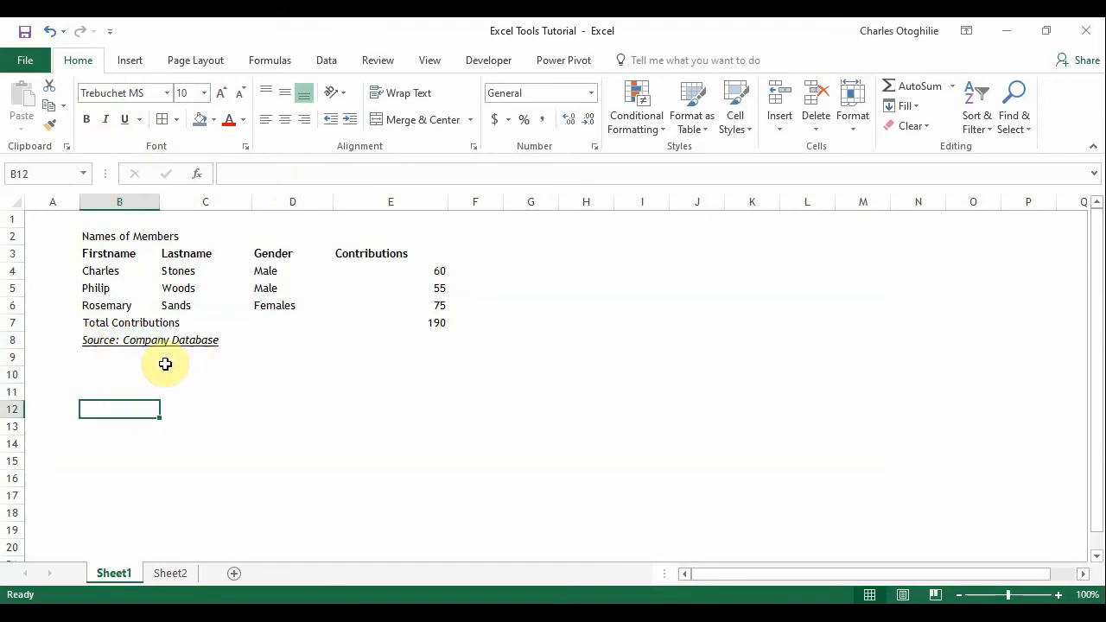
- Apply a double underline to the title "Names of Members" in cell B2
{"action": "left_click", "coordinate": [88, 235]}
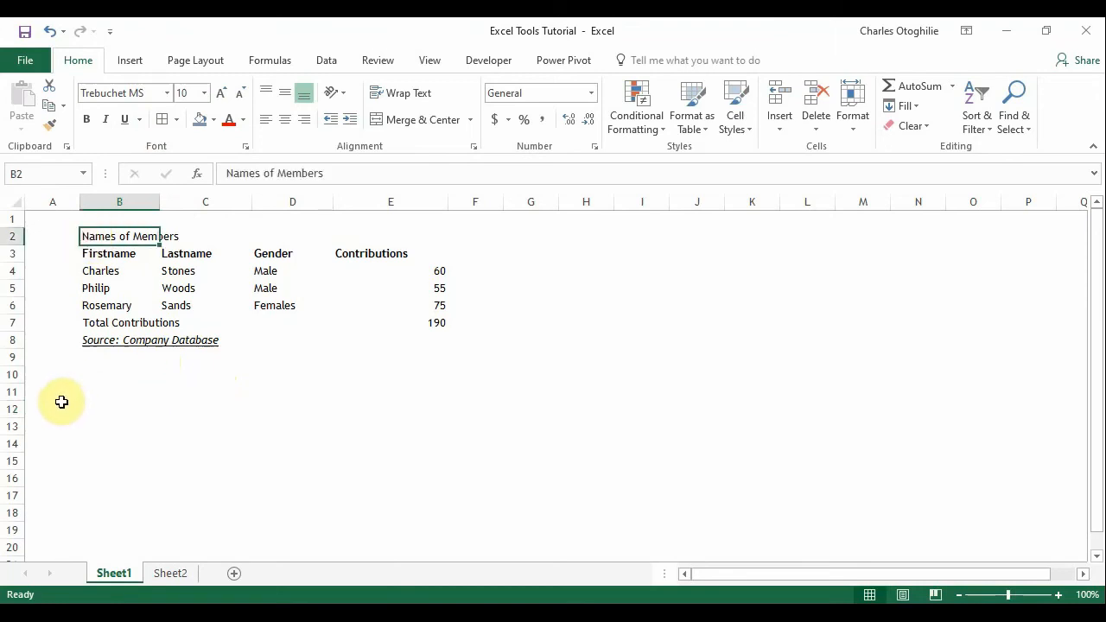
{"action": "left_click", "coordinate": [140, 120]}
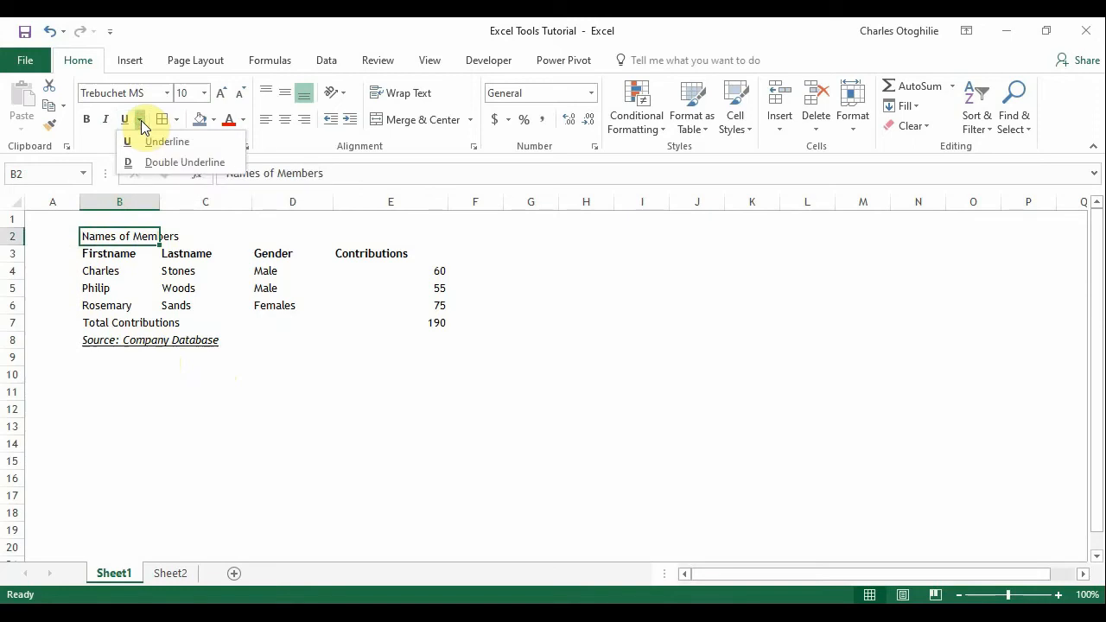
{"action": "left_click", "coordinate": [200, 162]}
{"action": "left_click", "coordinate": [185, 305]}
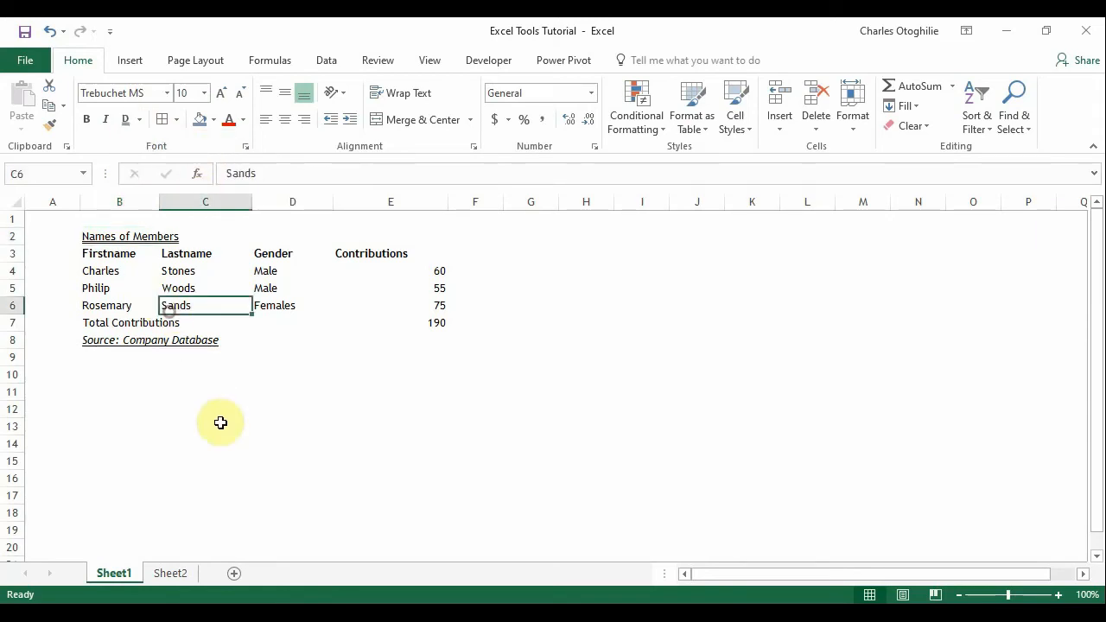
{"action": "left_click", "coordinate": [220, 424]}
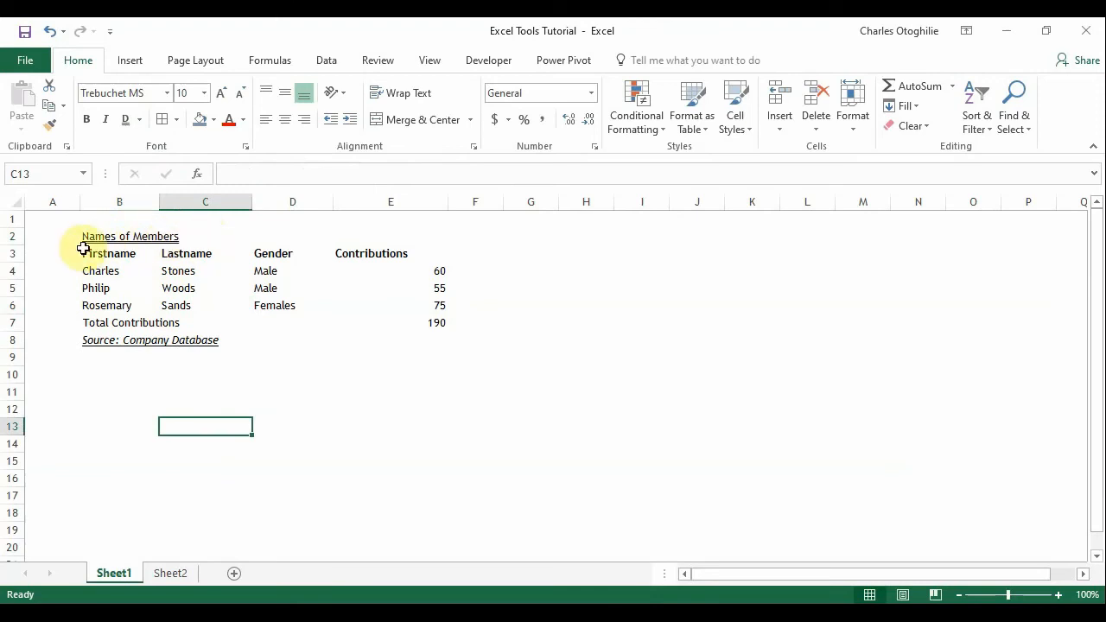
{"action": "left_click", "coordinate": [139, 119]}
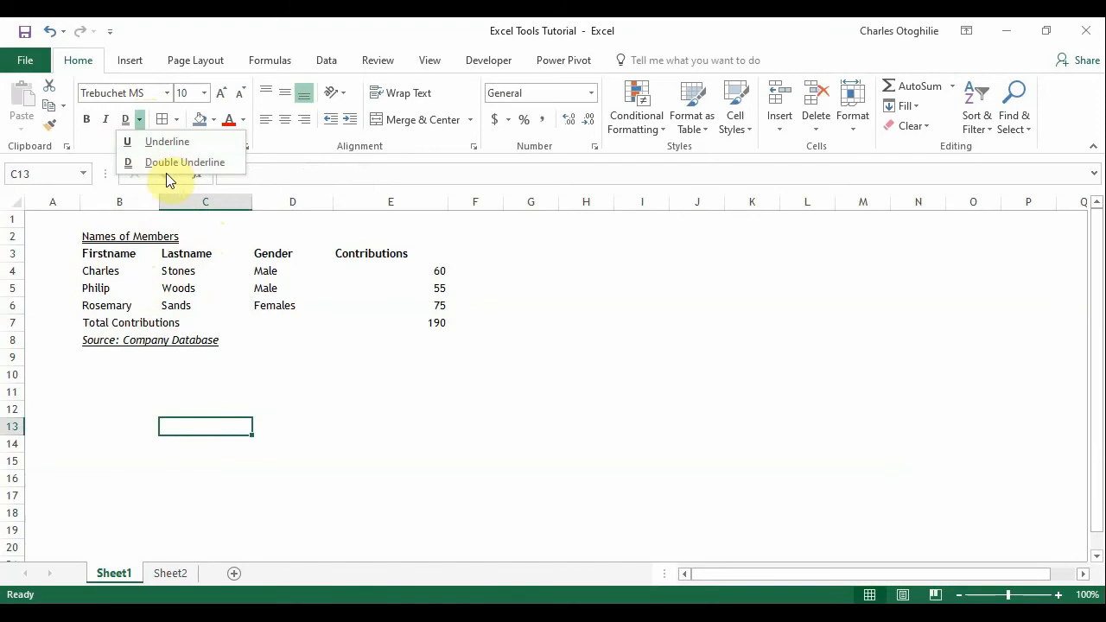
{"action": "left_click", "coordinate": [147, 298]}
{"action": "left_click", "coordinate": [133, 291]}
{"action": "left_click", "coordinate": [174, 321]}
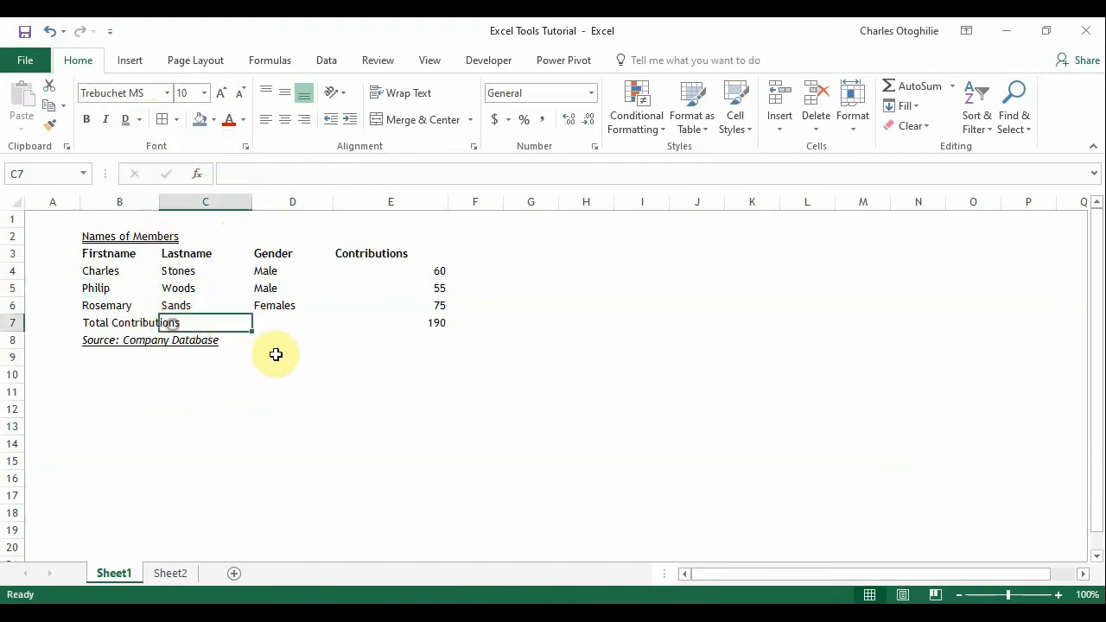
{"action": "left_click", "coordinate": [277, 354]}
{"action": "left_click", "coordinate": [224, 416]}
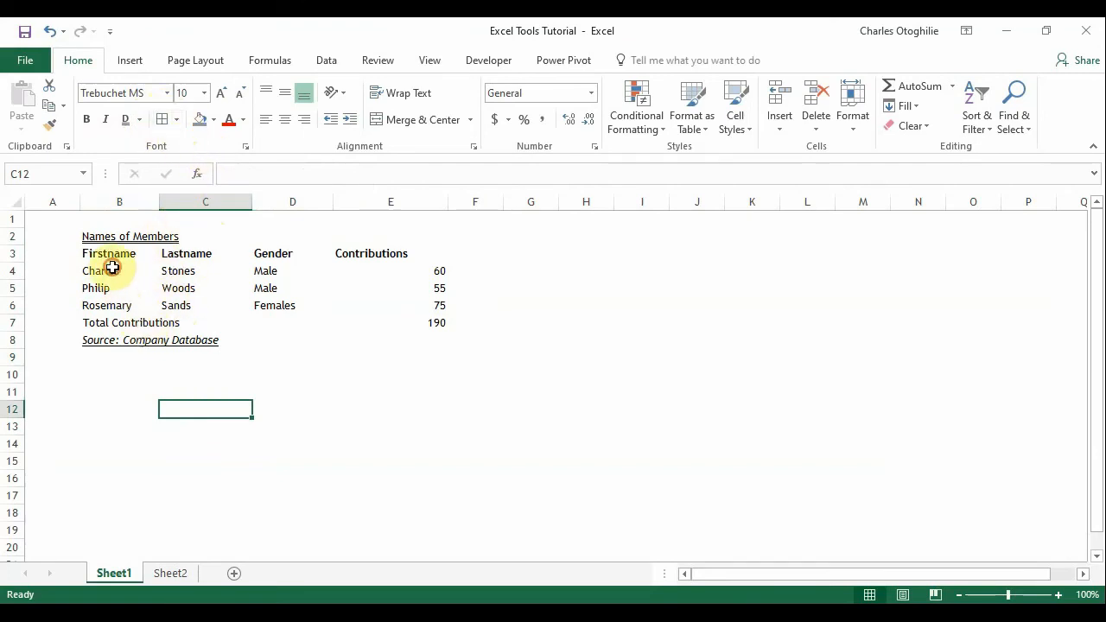
- Apply All Borders to the members table in the range B3:E7
{"action": "left_click_drag", "start_coordinate": [113, 269], "coordinate": [430, 322]}
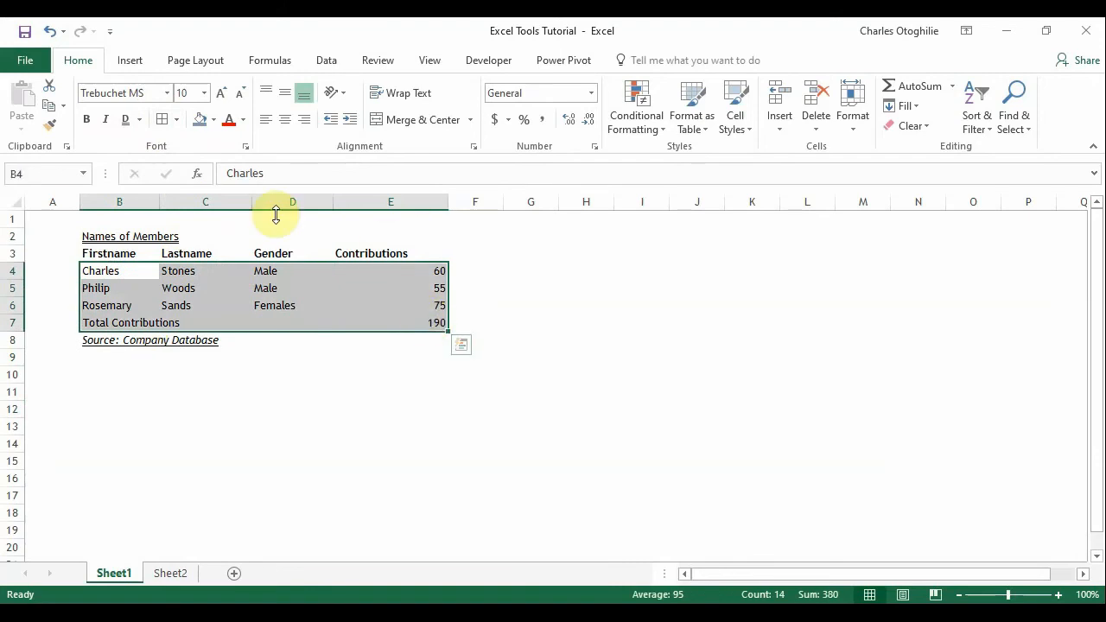
{"action": "left_click_drag", "start_coordinate": [113, 253], "coordinate": [397, 324]}
{"action": "left_click", "coordinate": [163, 121]}
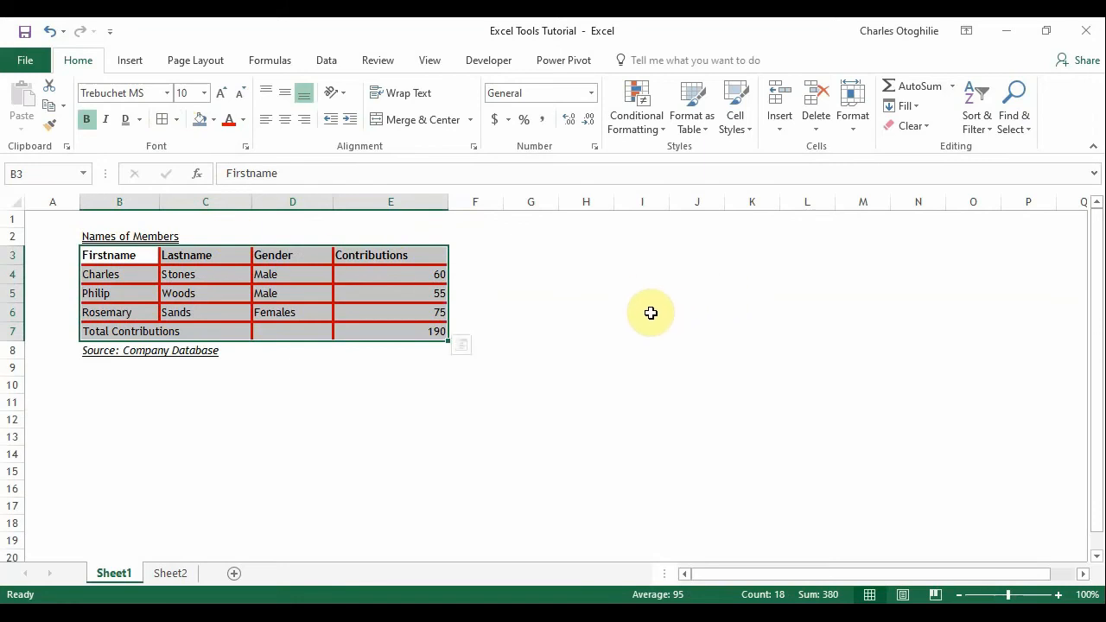
{"action": "left_click", "coordinate": [177, 120]}
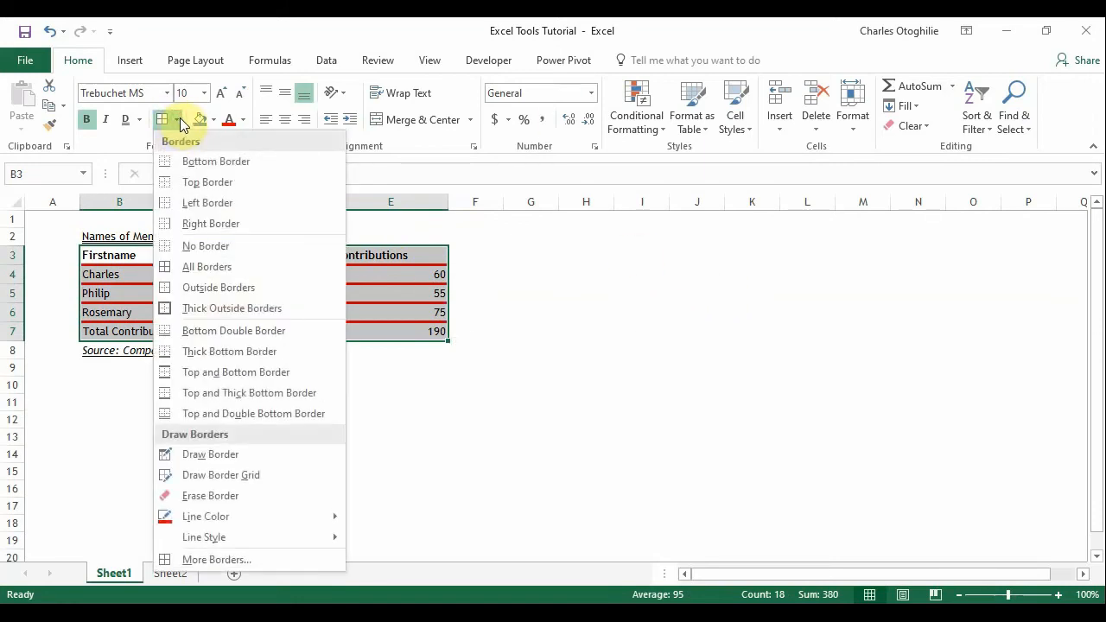
{"action": "mouse_move", "coordinate": [333, 515]}
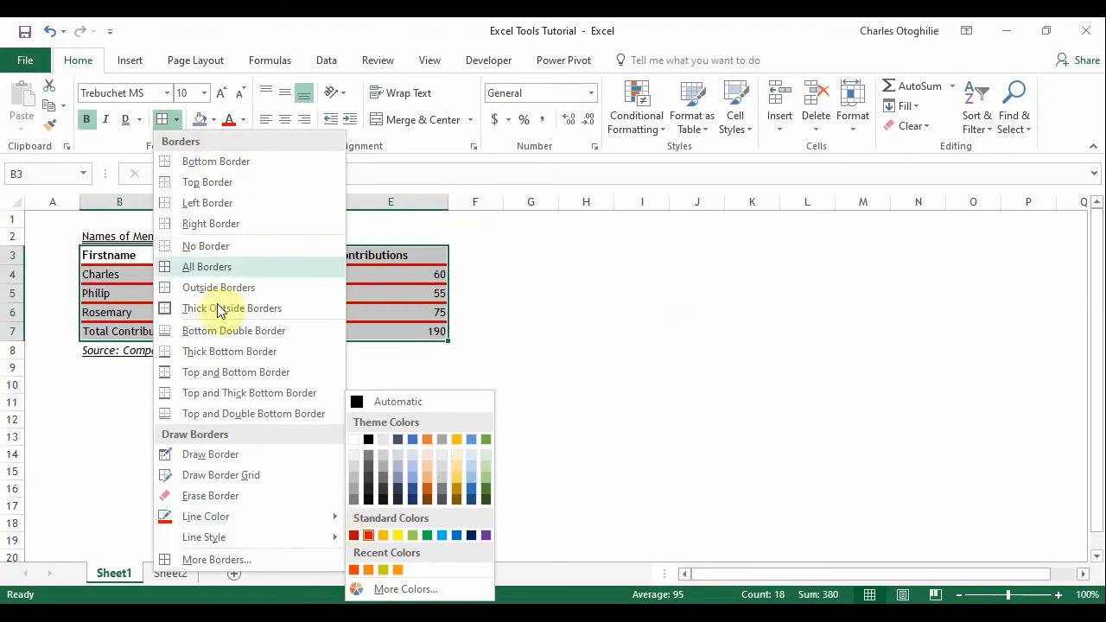
{"action": "left_click", "coordinate": [321, 267]}
{"action": "left_click", "coordinate": [410, 423]}
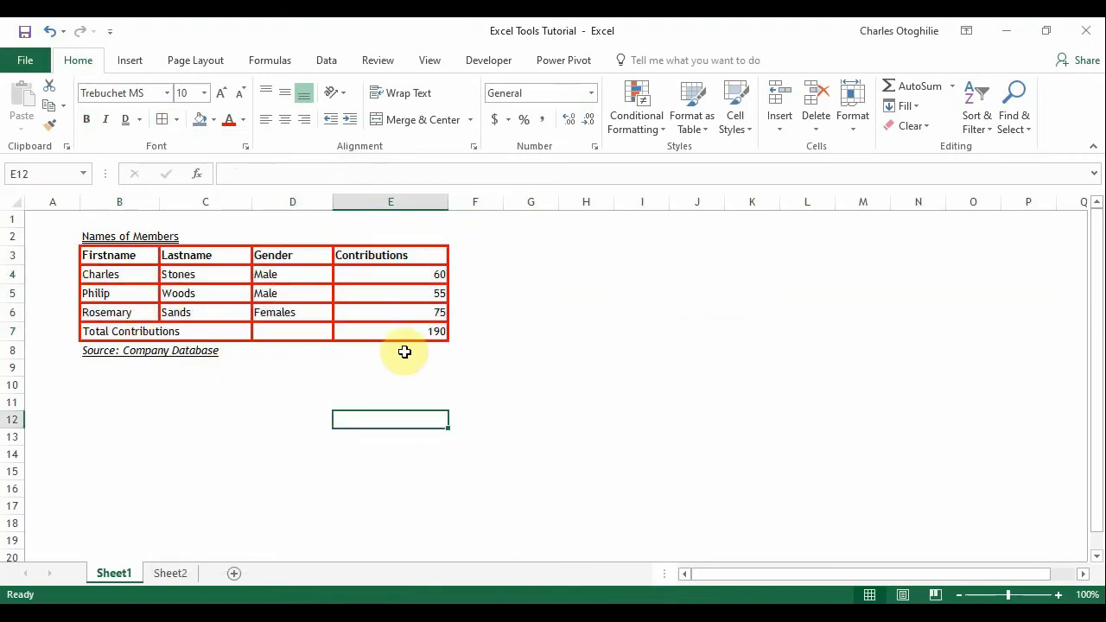
- Set the border line color to black and the line style to a thin solid line, leaving border drawing mode
{"action": "left_click", "coordinate": [177, 119]}
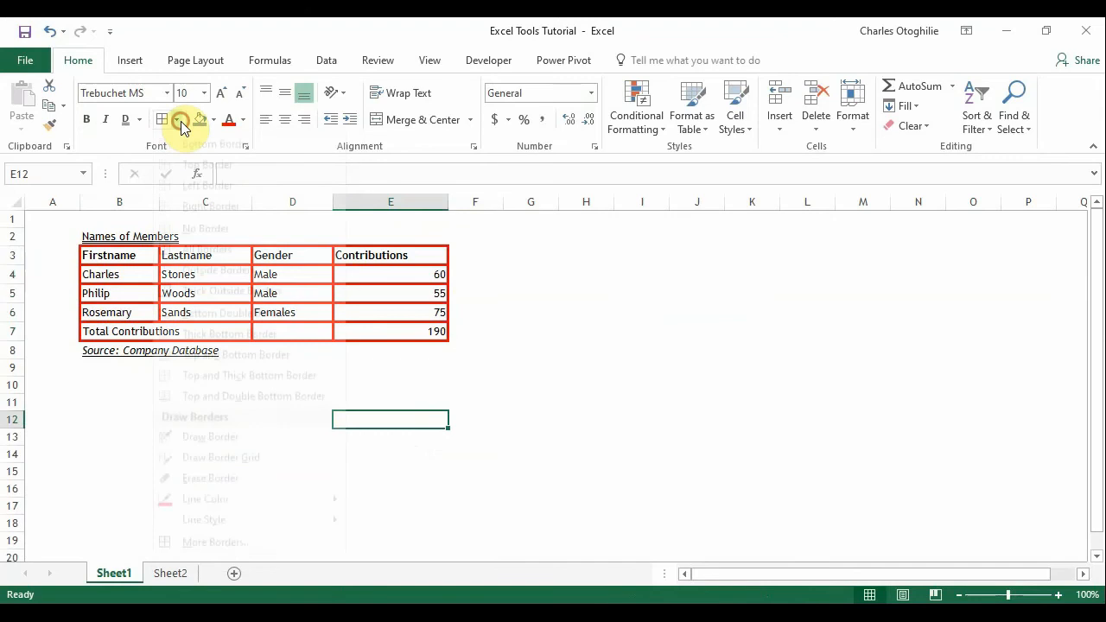
{"action": "mouse_move", "coordinate": [216, 520]}
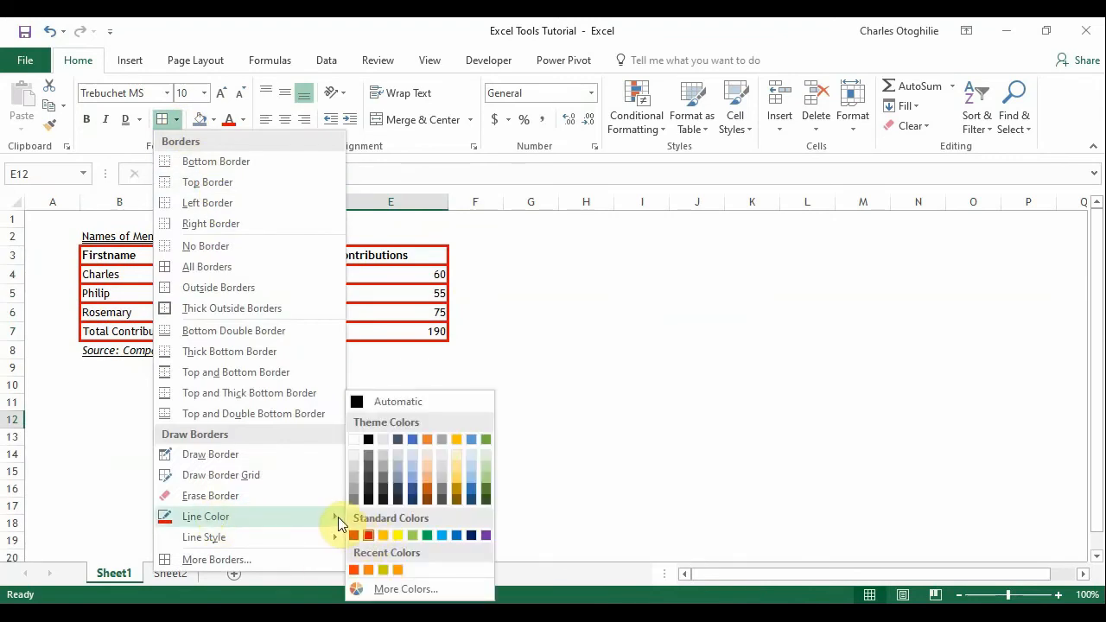
{"action": "left_click", "coordinate": [369, 439]}
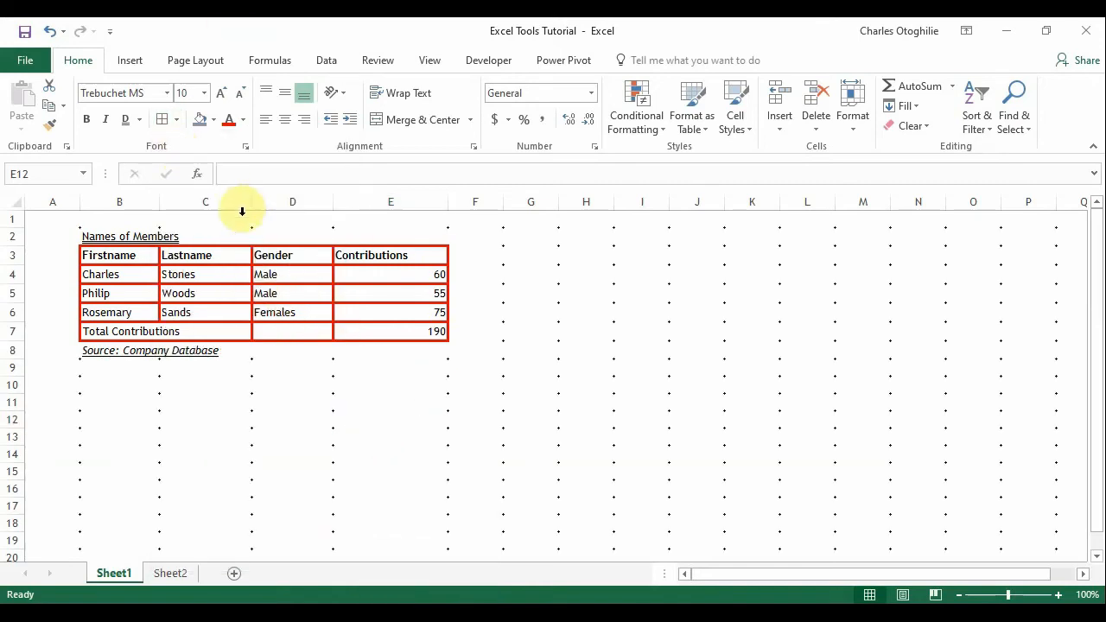
{"action": "left_click", "coordinate": [176, 119]}
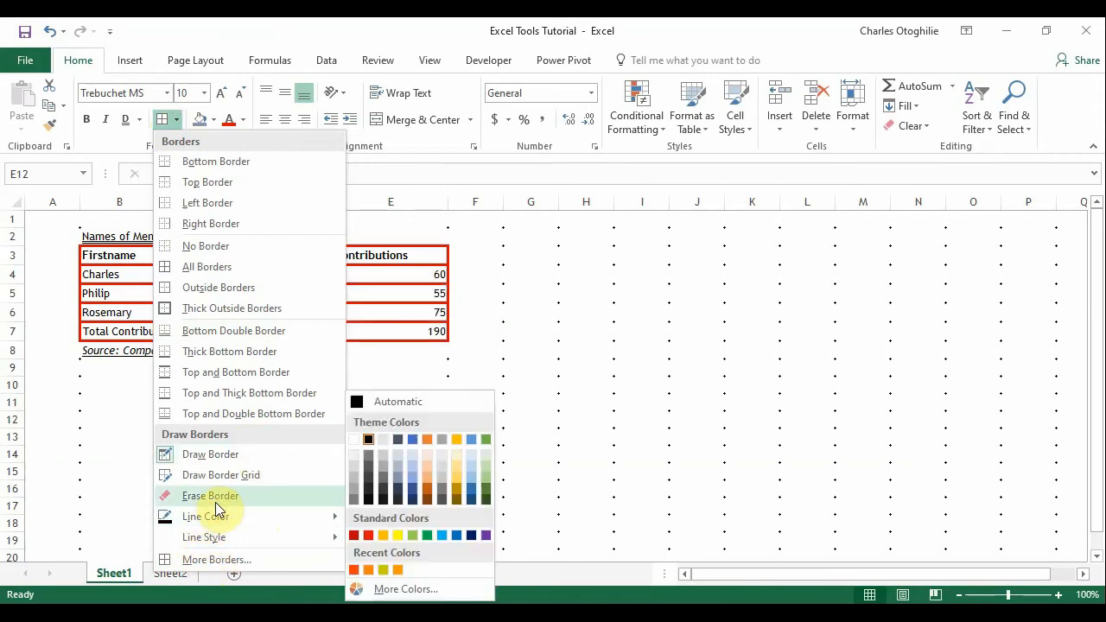
{"action": "mouse_move", "coordinate": [336, 544]}
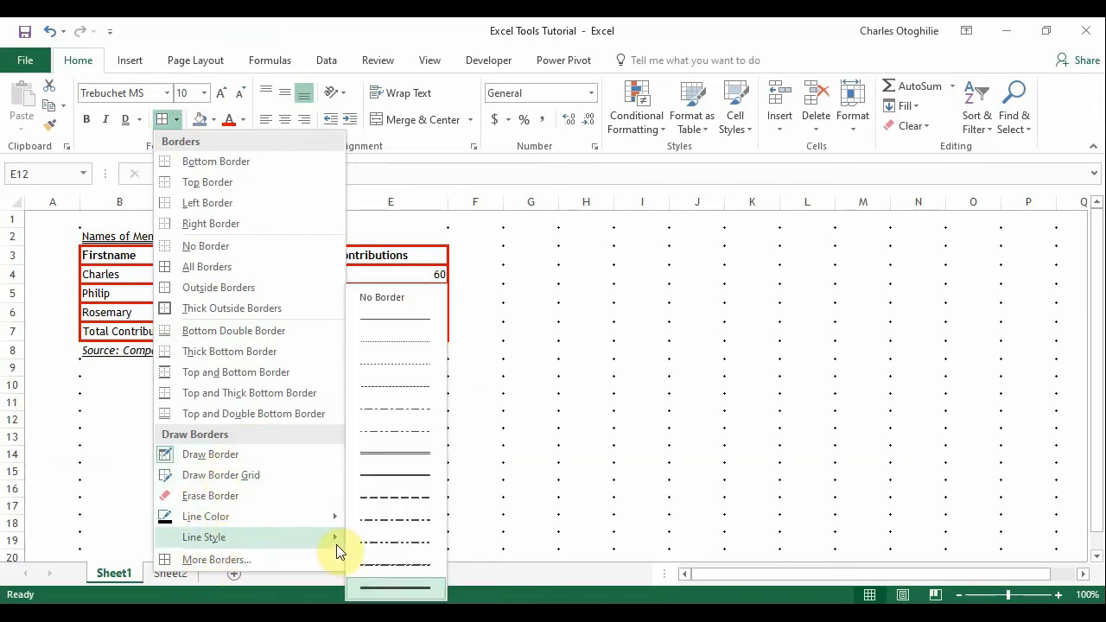
{"action": "left_click", "coordinate": [406, 320]}
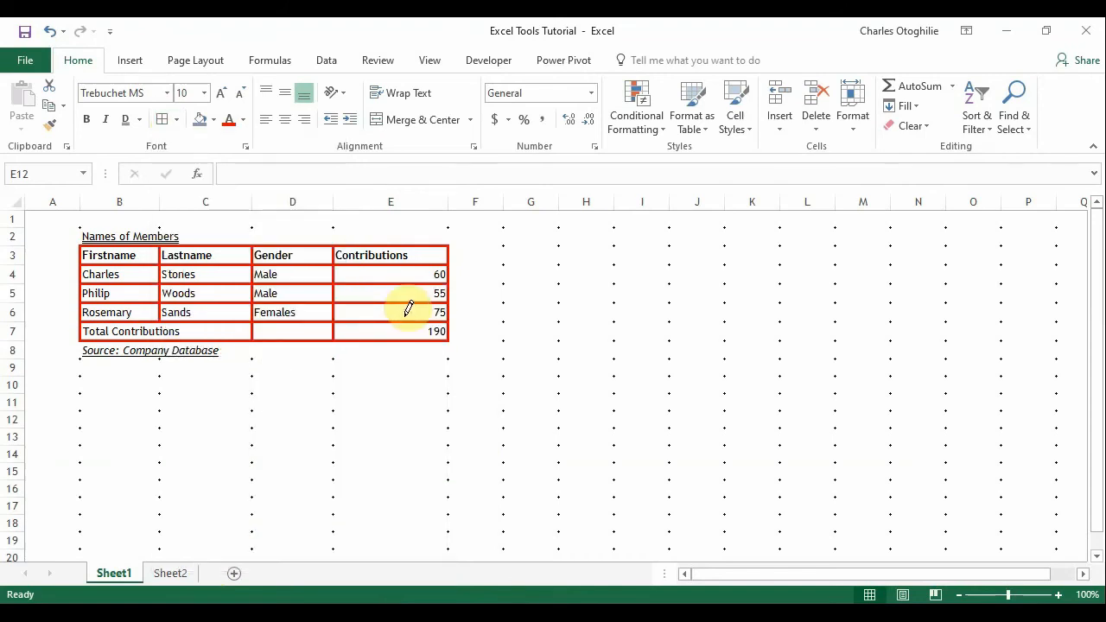
{"action": "key", "text": "Escape"}
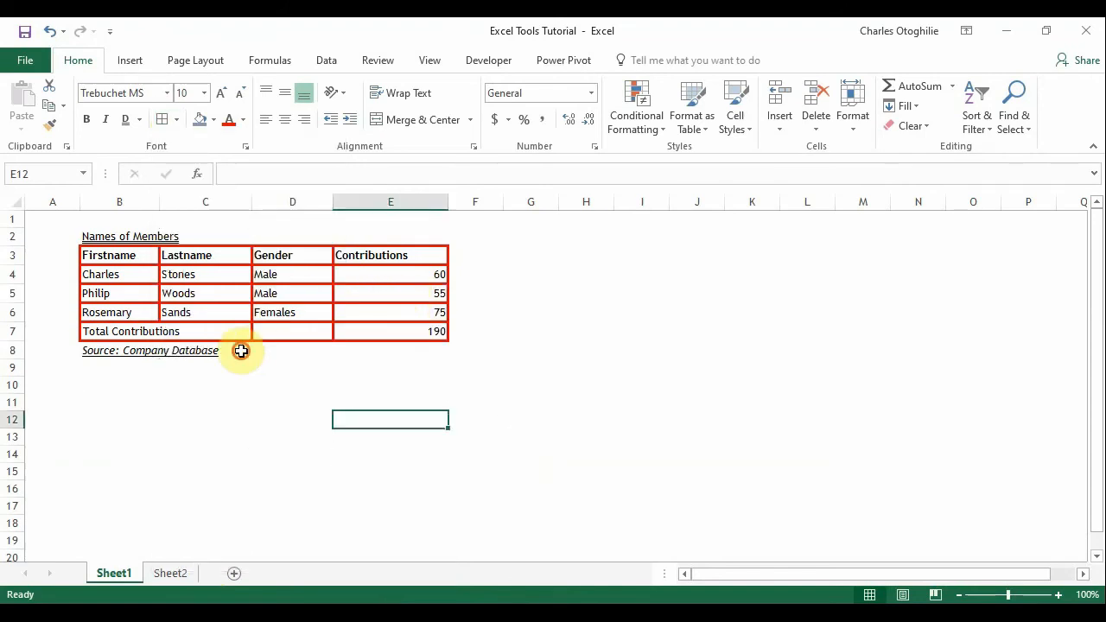
- Remove all borders from the members table in the range B3:E7
{"action": "left_click", "coordinate": [239, 348]}
{"action": "left_click", "coordinate": [162, 276]}
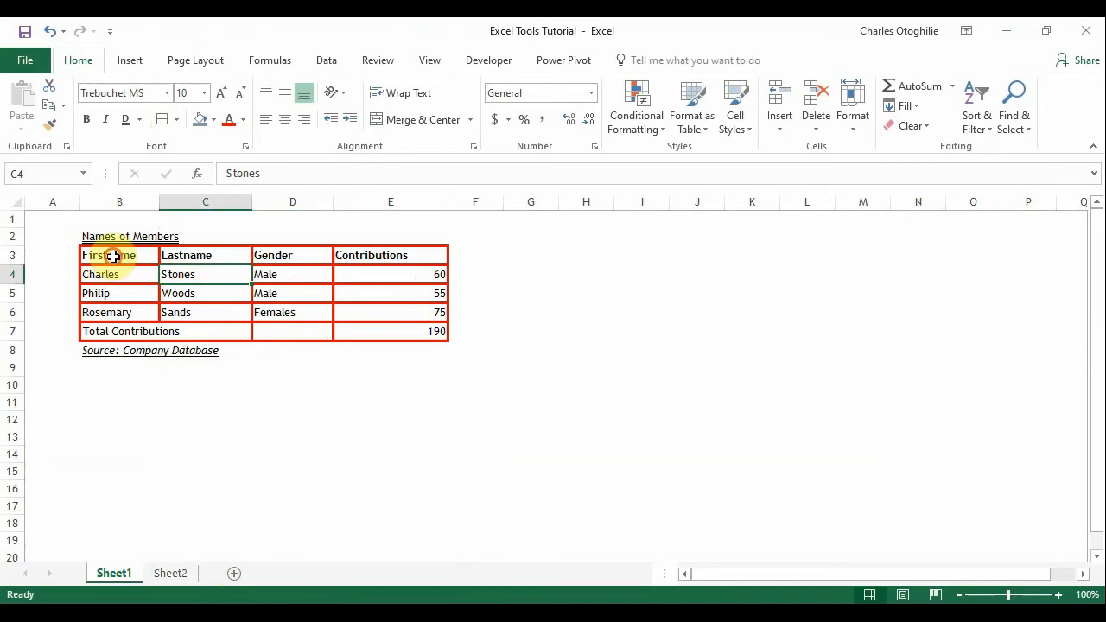
{"action": "left_click_drag", "start_coordinate": [113, 257], "coordinate": [388, 333]}
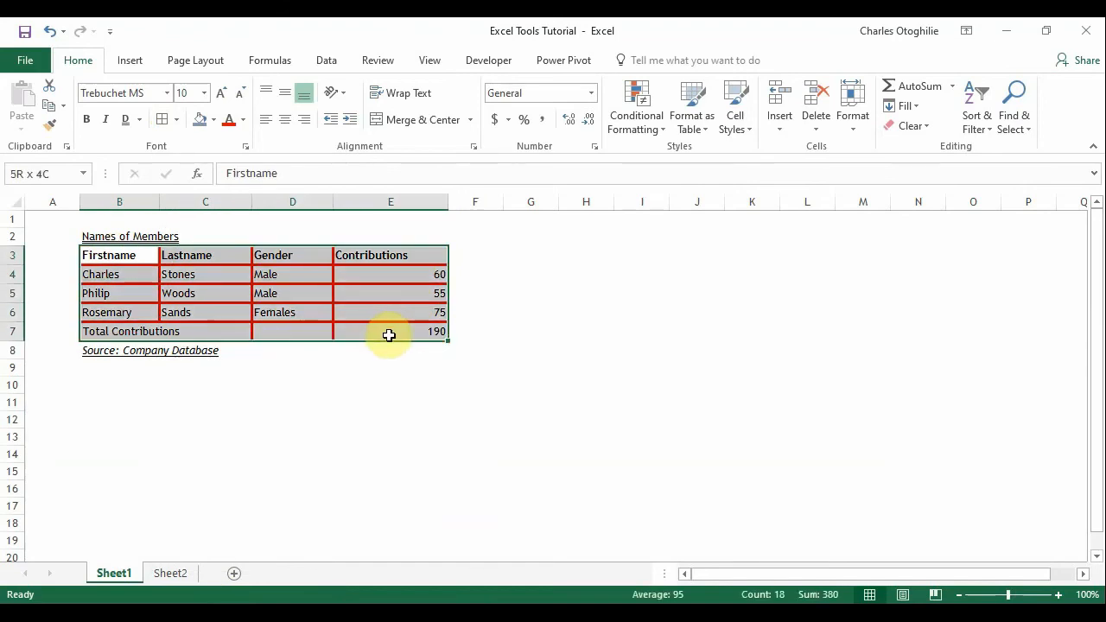
{"action": "left_click", "coordinate": [178, 119]}
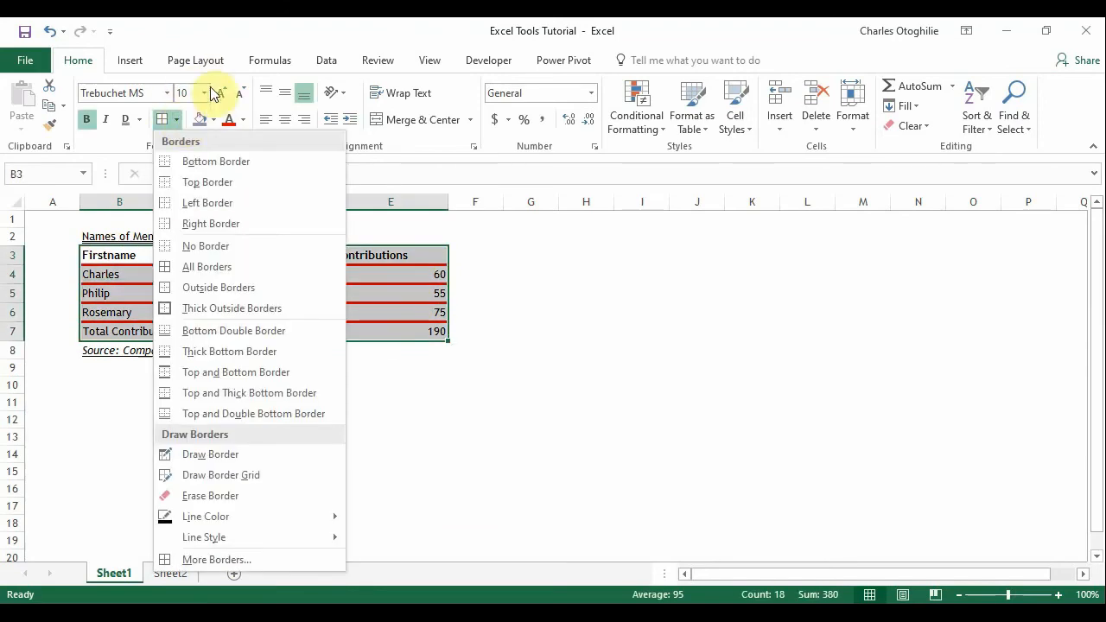
{"action": "left_click", "coordinate": [207, 246]}
{"action": "left_click", "coordinate": [348, 462]}
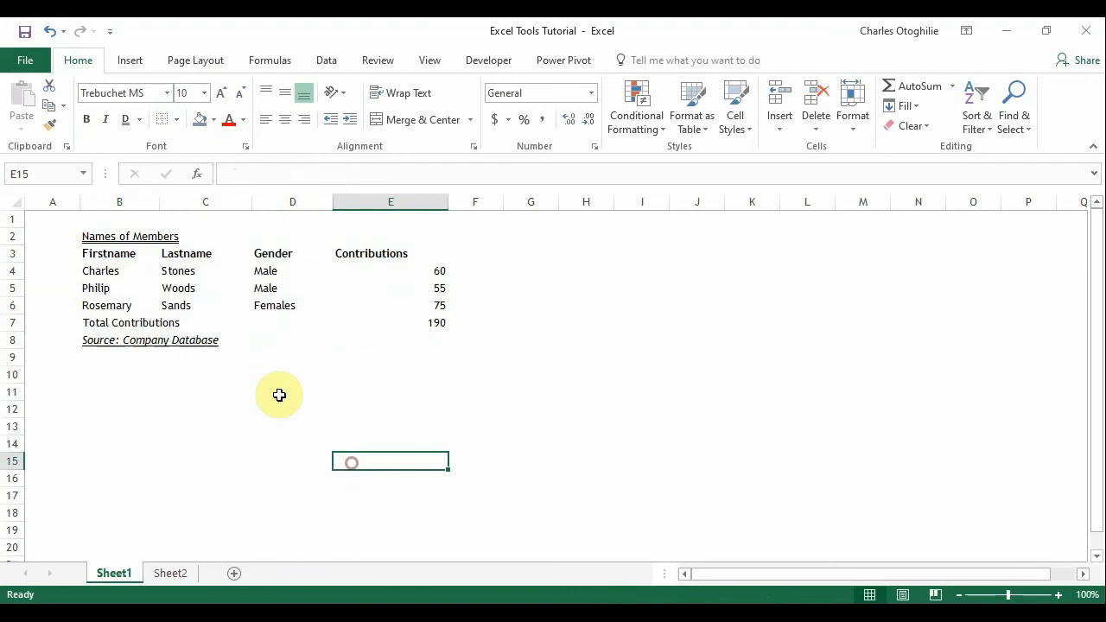
- Apply thin black All Borders to the table range B3:E7
{"action": "left_click", "coordinate": [269, 380]}
{"action": "left_click_drag", "start_coordinate": [101, 250], "coordinate": [417, 316]}
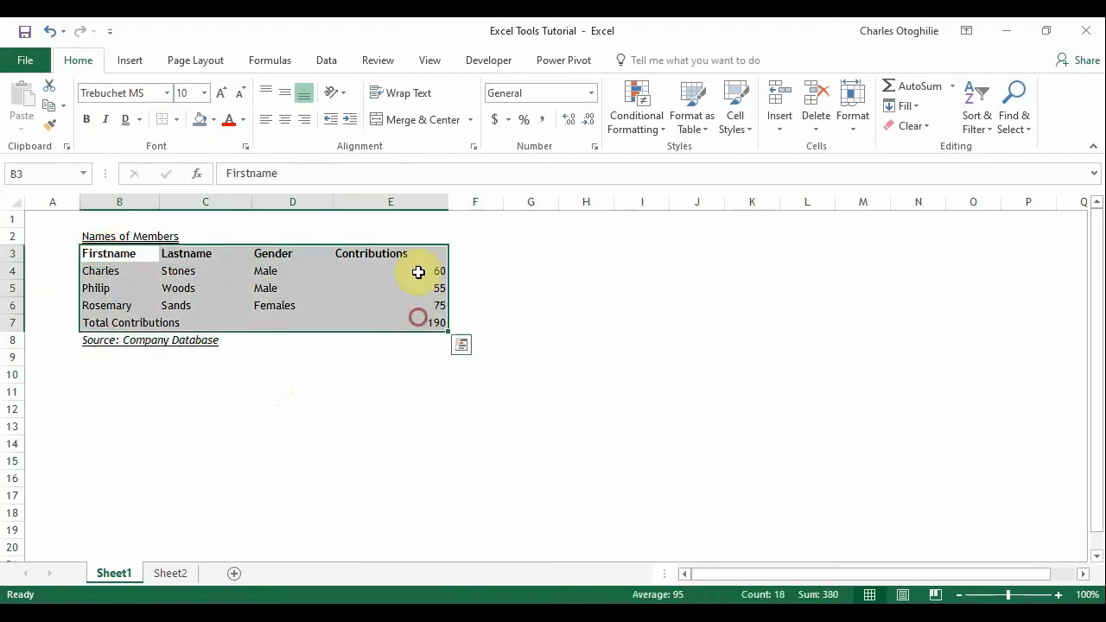
{"action": "left_click", "coordinate": [177, 121]}
{"action": "left_click", "coordinate": [172, 266]}
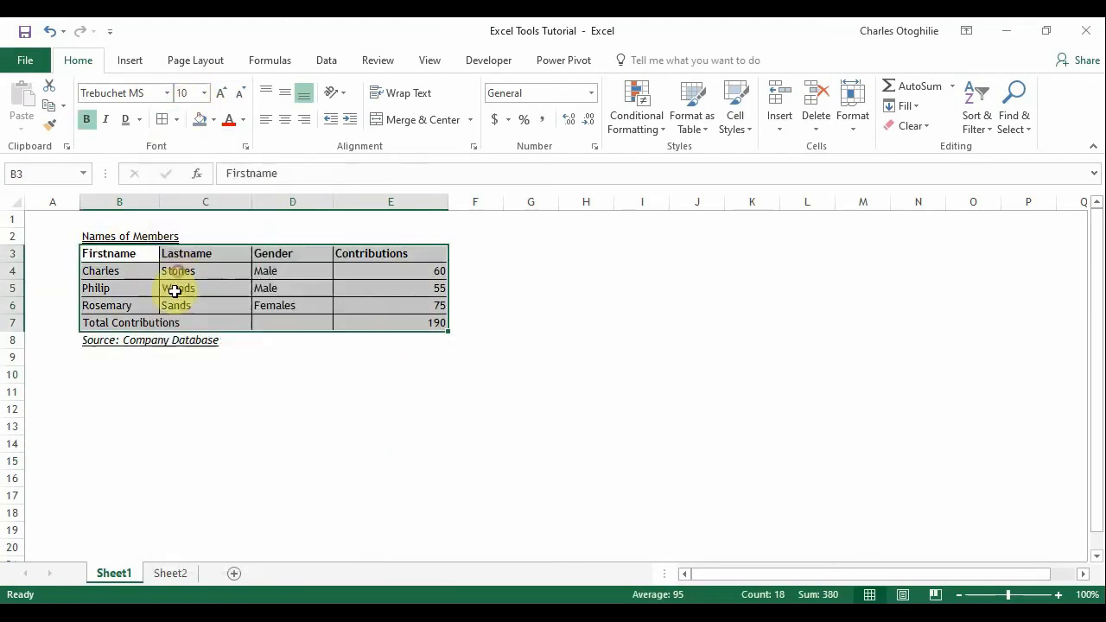
{"action": "left_click", "coordinate": [306, 389]}
{"action": "left_click", "coordinate": [337, 300]}
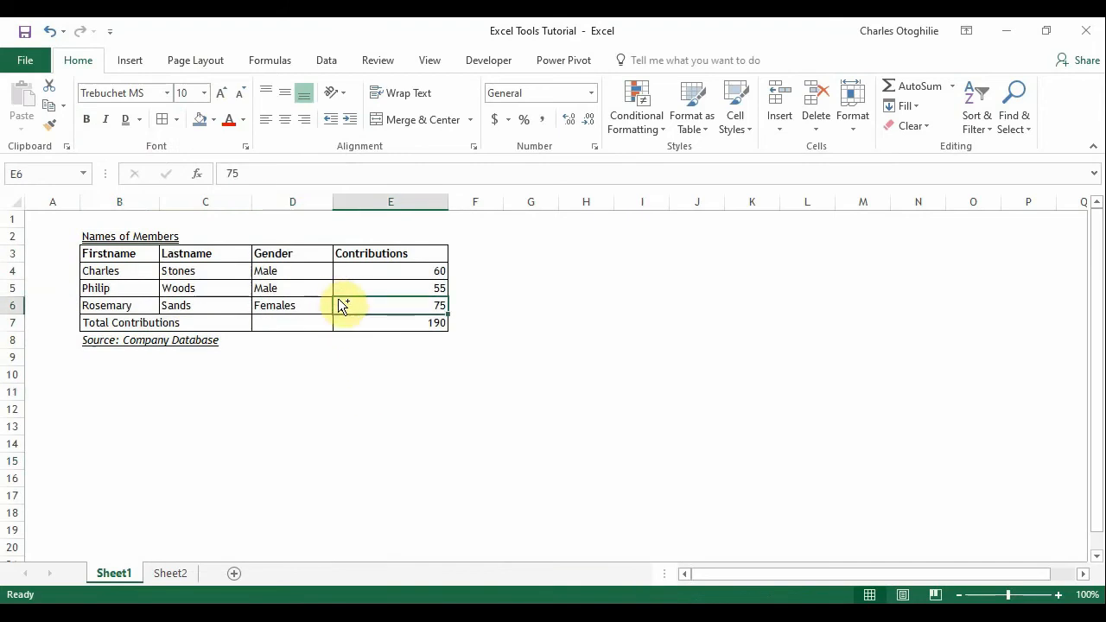
- Undo the last border application on the members table
{"action": "key", "text": "ctrl+z"}
{"action": "left_click", "coordinate": [574, 320]}
{"action": "left_click", "coordinate": [178, 220]}
{"action": "left_click", "coordinate": [164, 287]}
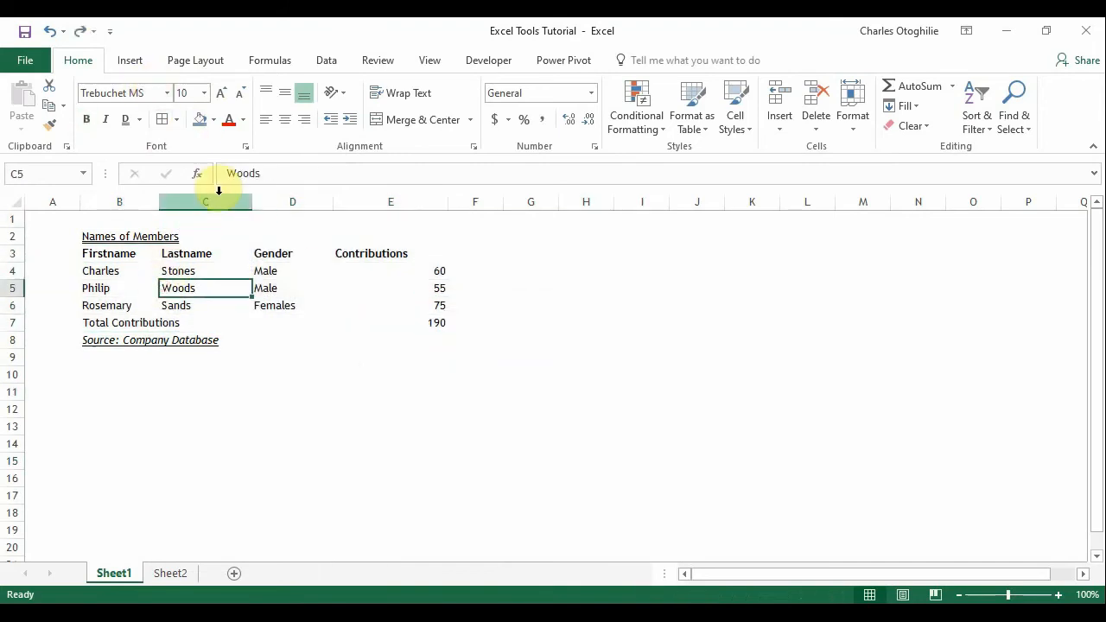
{"action": "left_click", "coordinate": [321, 361]}
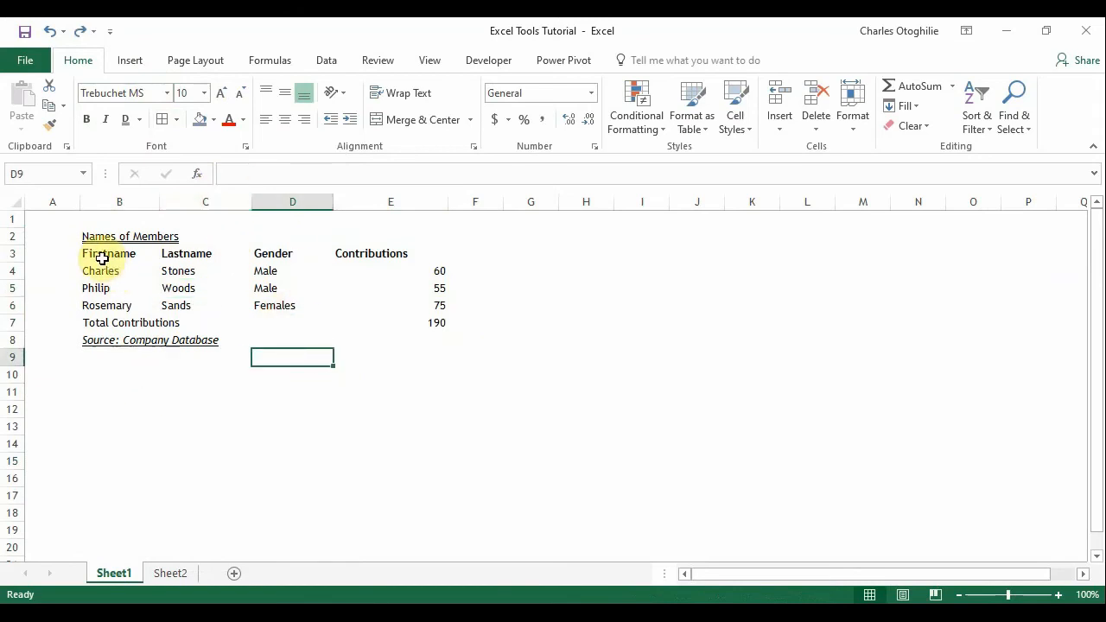
- Apply a Bottom Border to the whole table including title and source note, range B2:E8
{"action": "left_click_drag", "start_coordinate": [102, 259], "coordinate": [433, 304]}
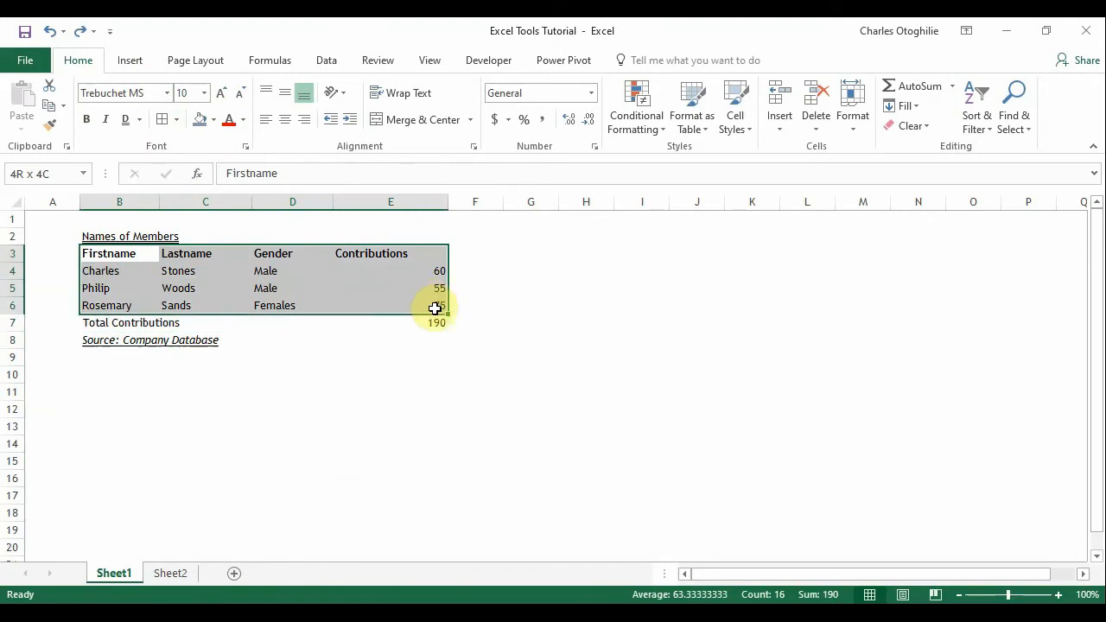
{"action": "left_click_drag", "start_coordinate": [434, 329], "coordinate": [431, 324]}
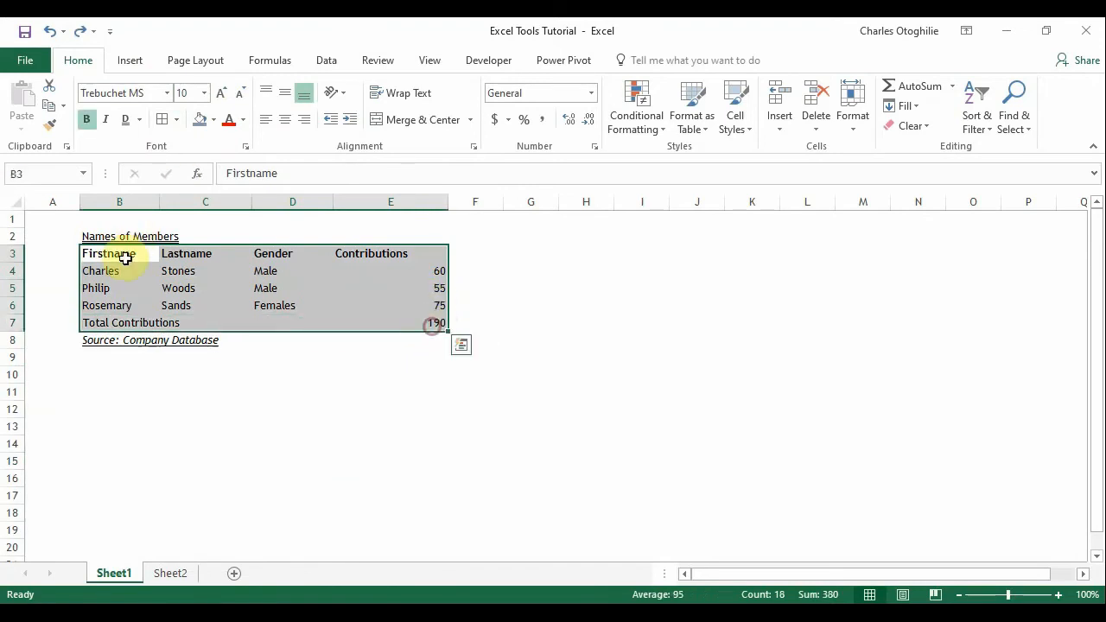
{"action": "left_click", "coordinate": [218, 300]}
{"action": "left_click_drag", "start_coordinate": [95, 238], "coordinate": [424, 340]}
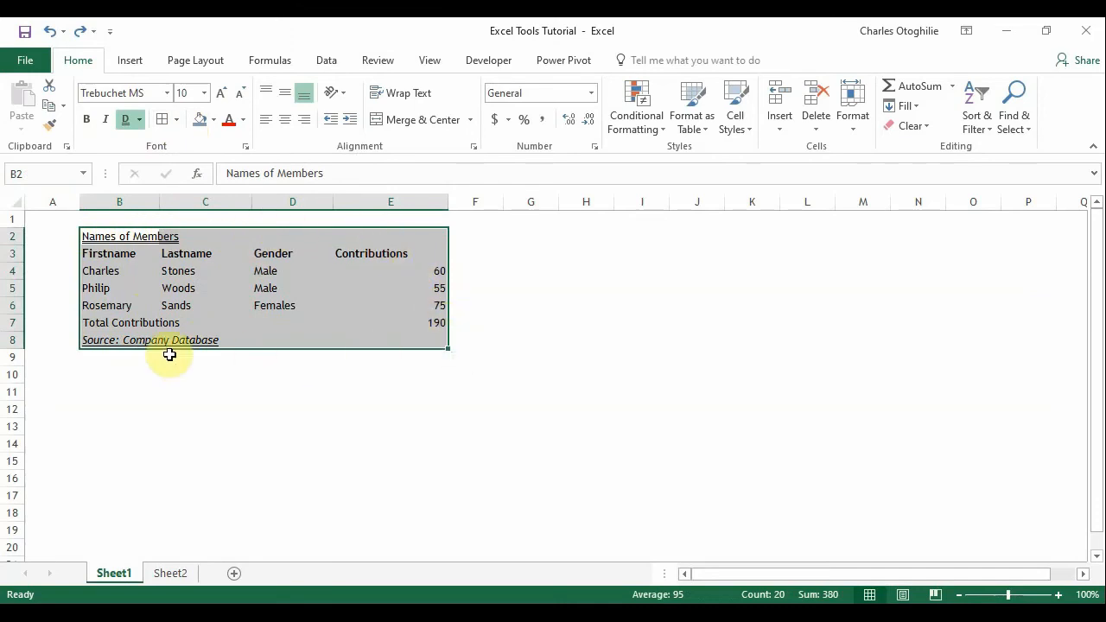
{"action": "left_click", "coordinate": [177, 119]}
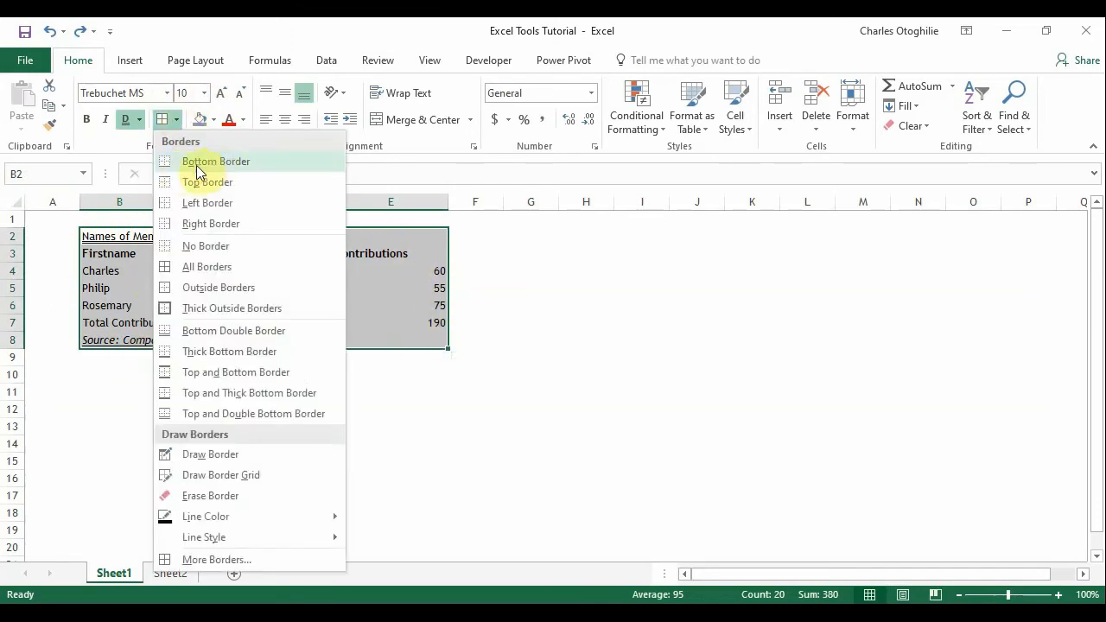
{"action": "left_click", "coordinate": [246, 165]}
{"action": "left_click", "coordinate": [234, 423]}
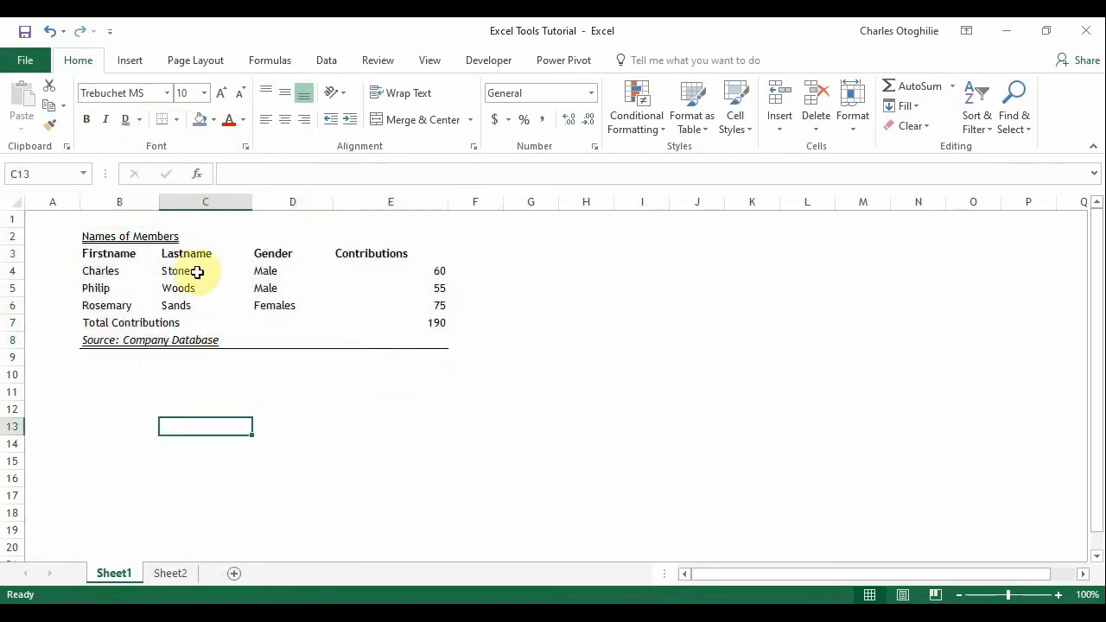
- Select the whole table region B2:E8 from a cell within it and apply a Top Border
{"action": "left_click", "coordinate": [111, 252]}
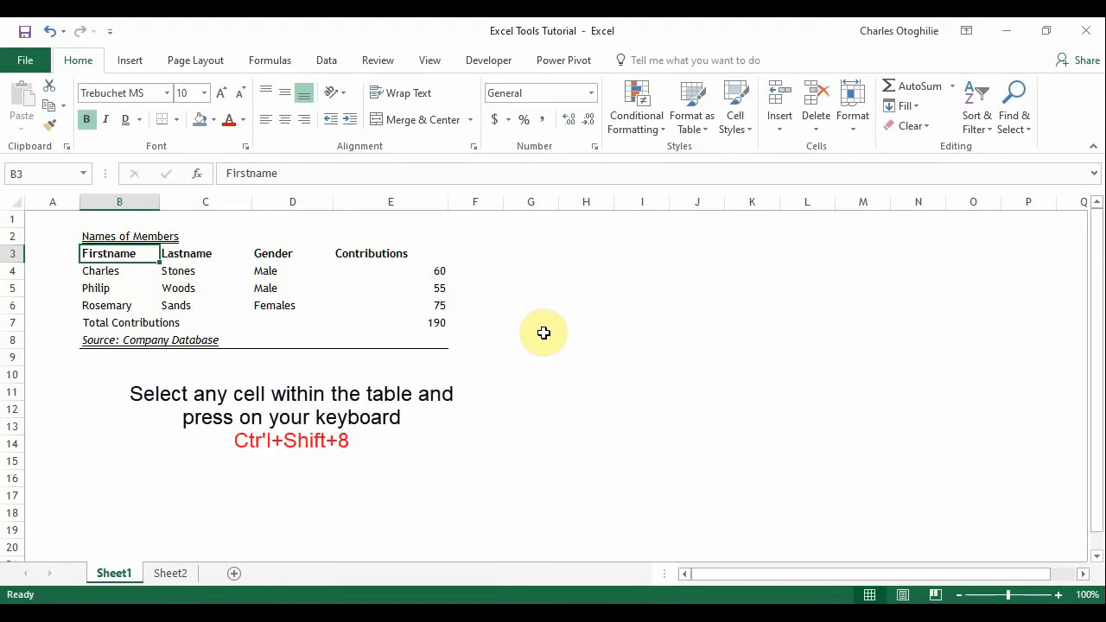
{"action": "key", "text": "ctrl+shift+8"}
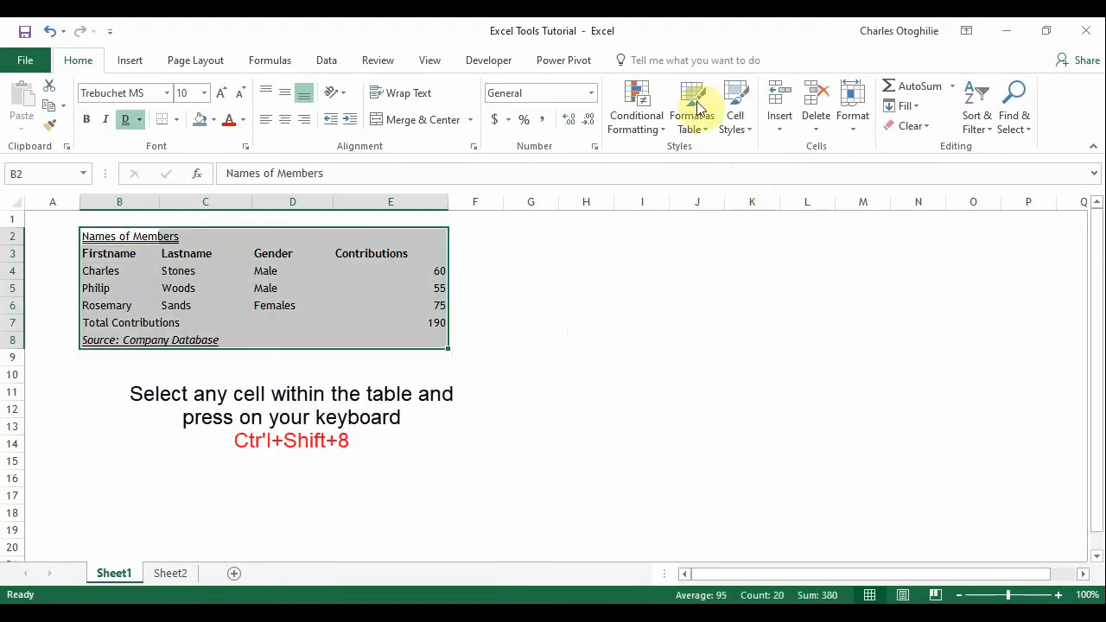
{"action": "left_click", "coordinate": [179, 119]}
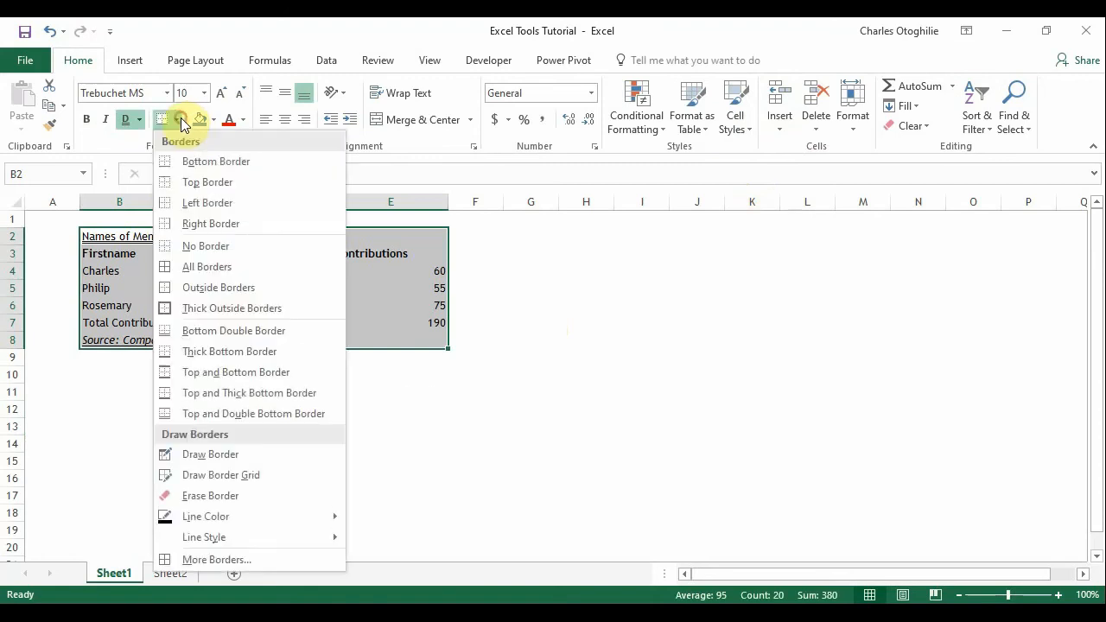
{"action": "left_click", "coordinate": [210, 185]}
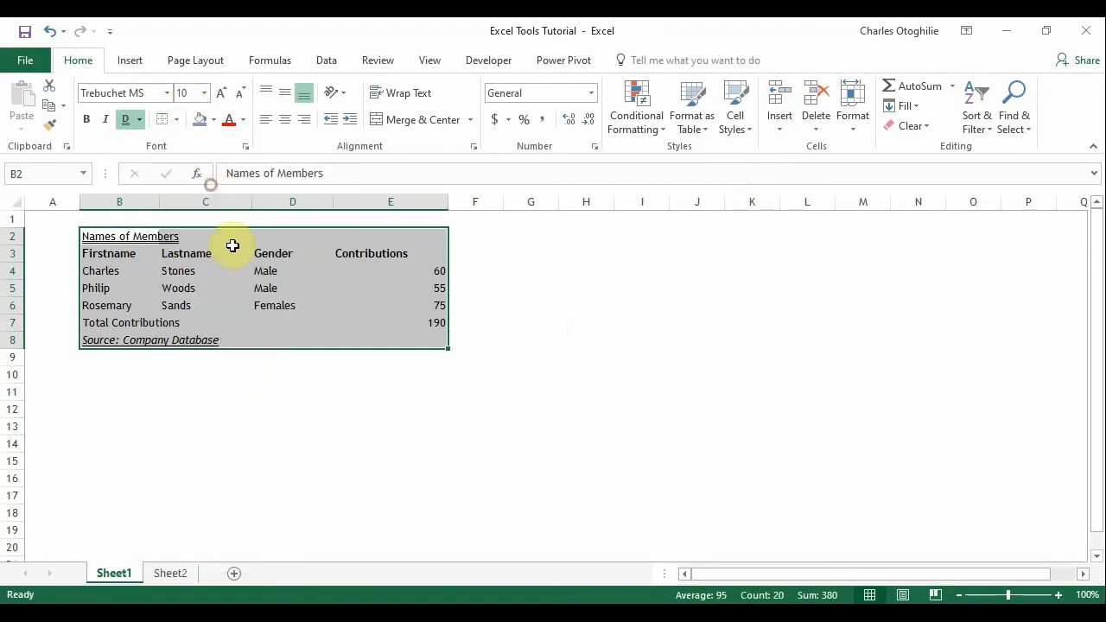
{"action": "left_click", "coordinate": [220, 302]}
{"action": "left_click", "coordinate": [586, 510]}
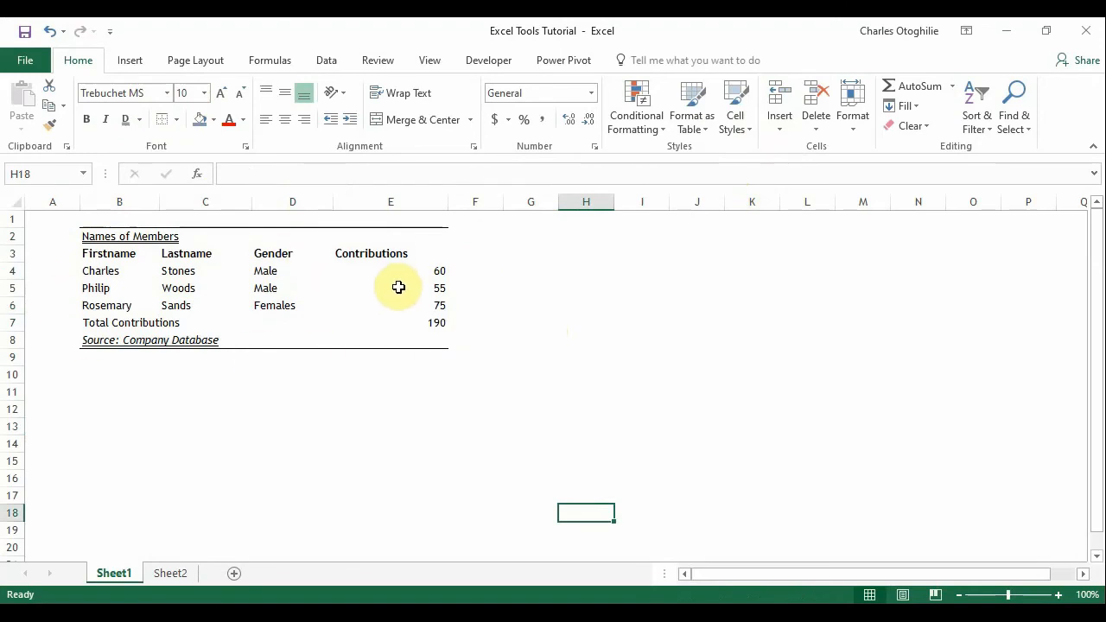
- Select the whole table region B2:E8 again and add a Left Border
{"action": "left_click", "coordinate": [176, 269]}
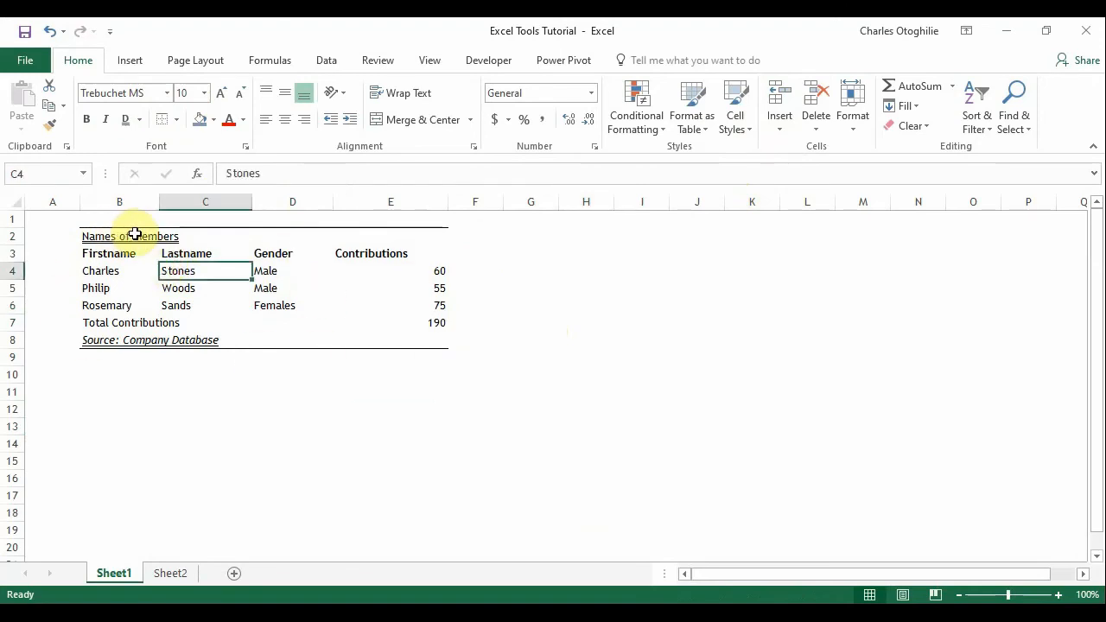
{"action": "left_click", "coordinate": [132, 234]}
{"action": "key", "text": "ctrl+a"}
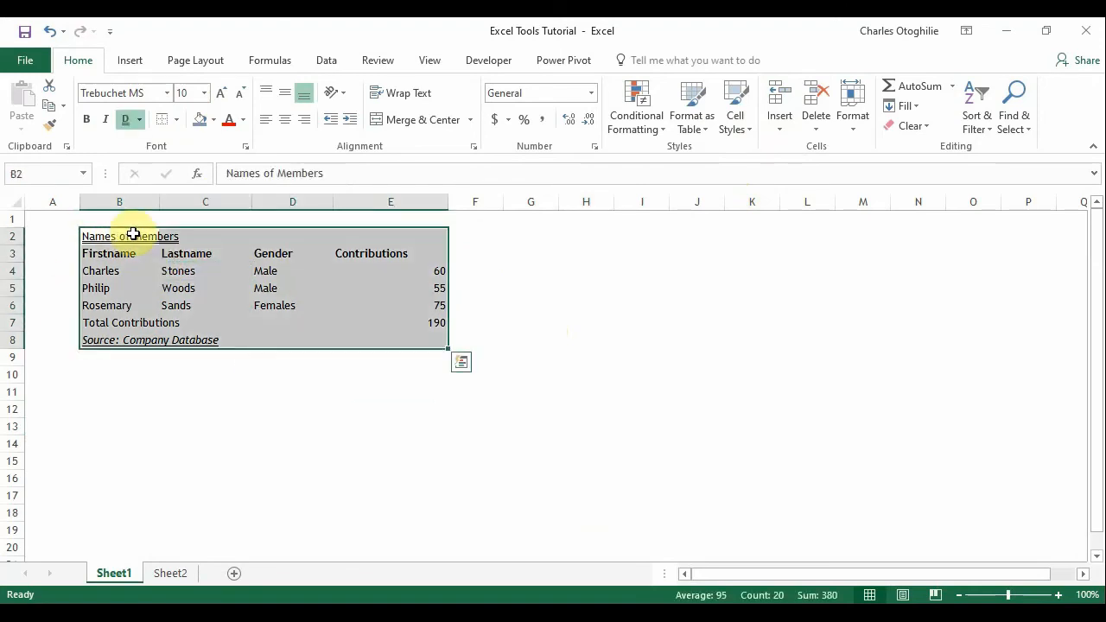
{"action": "left_click", "coordinate": [177, 120]}
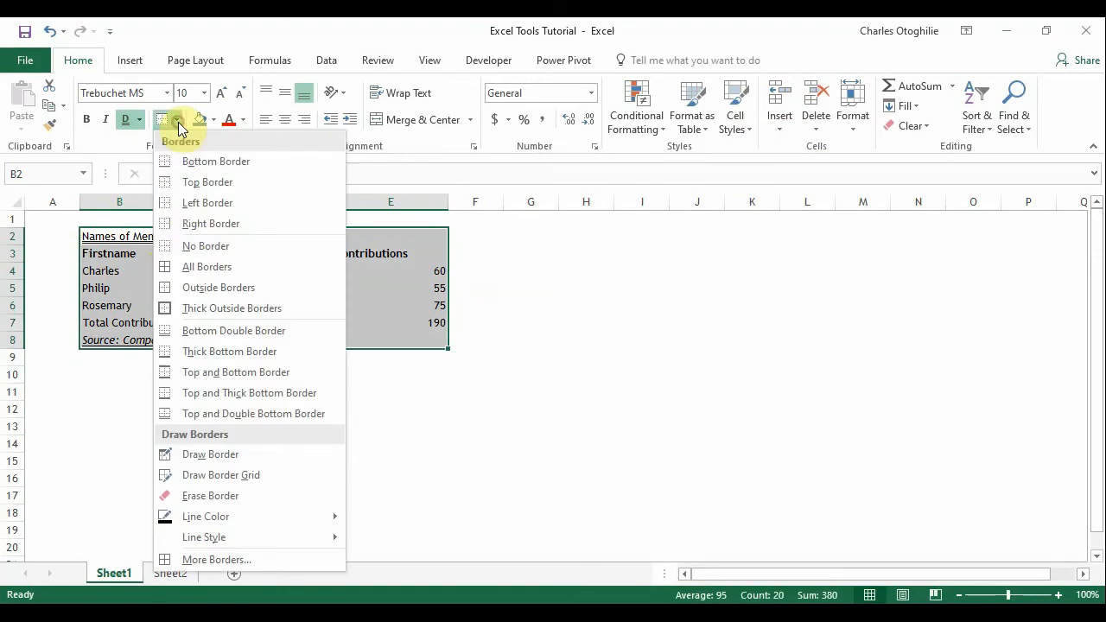
{"action": "left_click", "coordinate": [176, 204]}
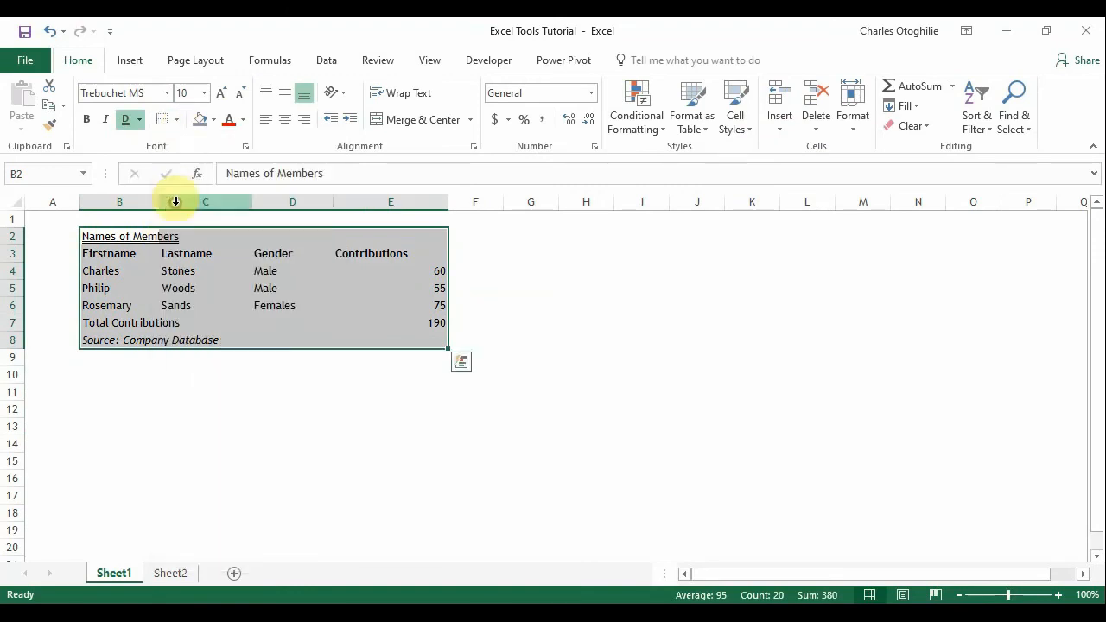
- Add a Right Border to the selected table region B2:E8
{"action": "left_click", "coordinate": [173, 120]}
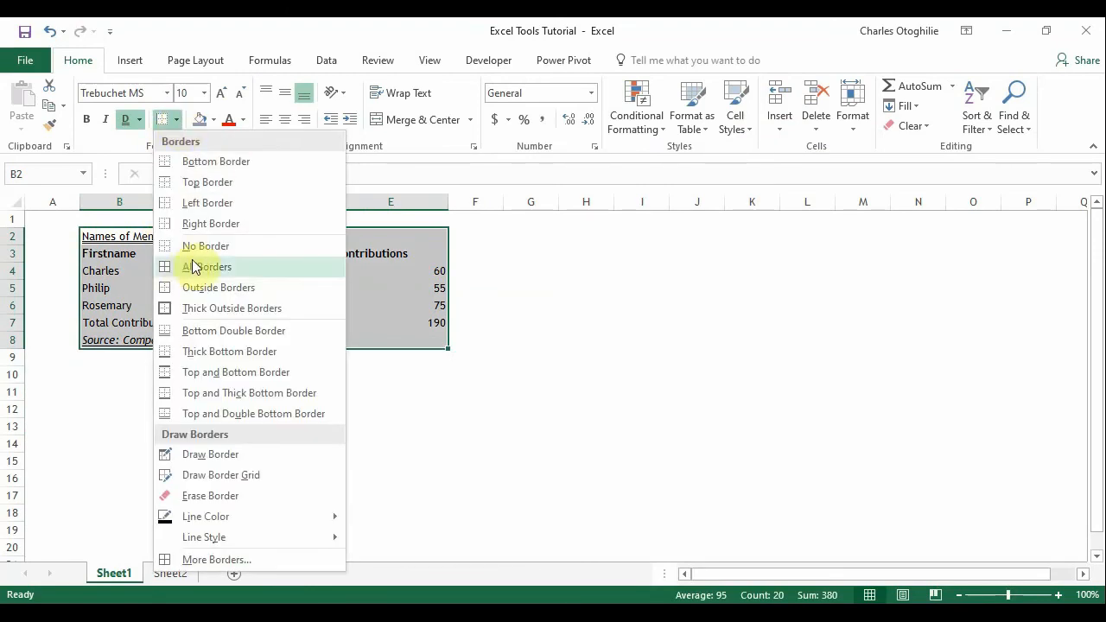
{"action": "left_click", "coordinate": [223, 227]}
{"action": "left_click", "coordinate": [273, 413]}
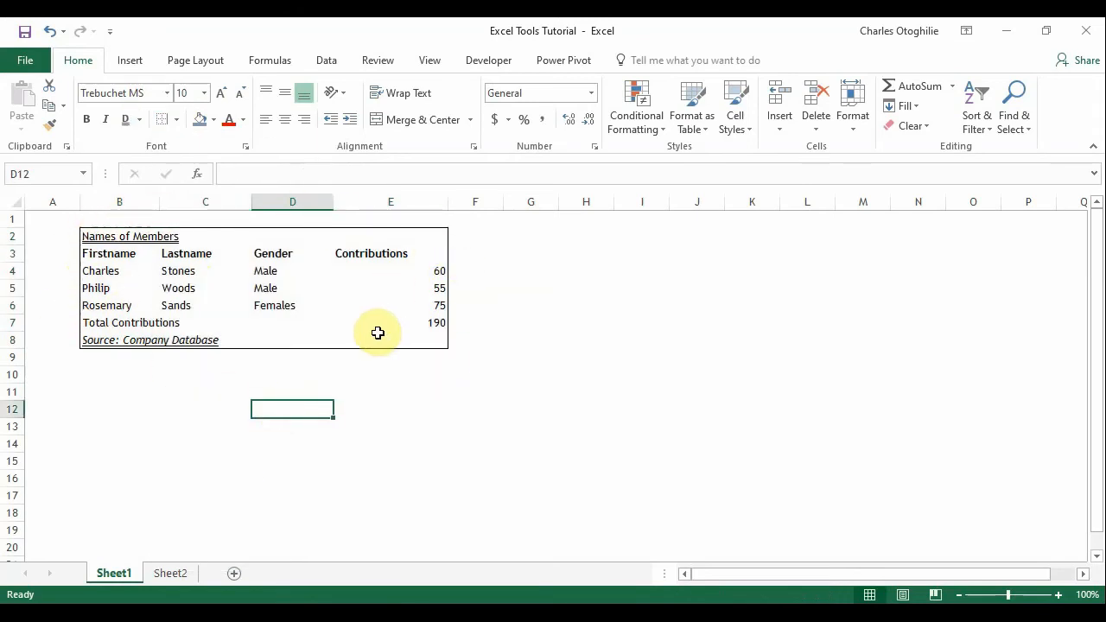
- Select the whole table region B2:E8 from a cell within it and remove its borders with No Border
{"action": "left_click", "coordinate": [311, 308]}
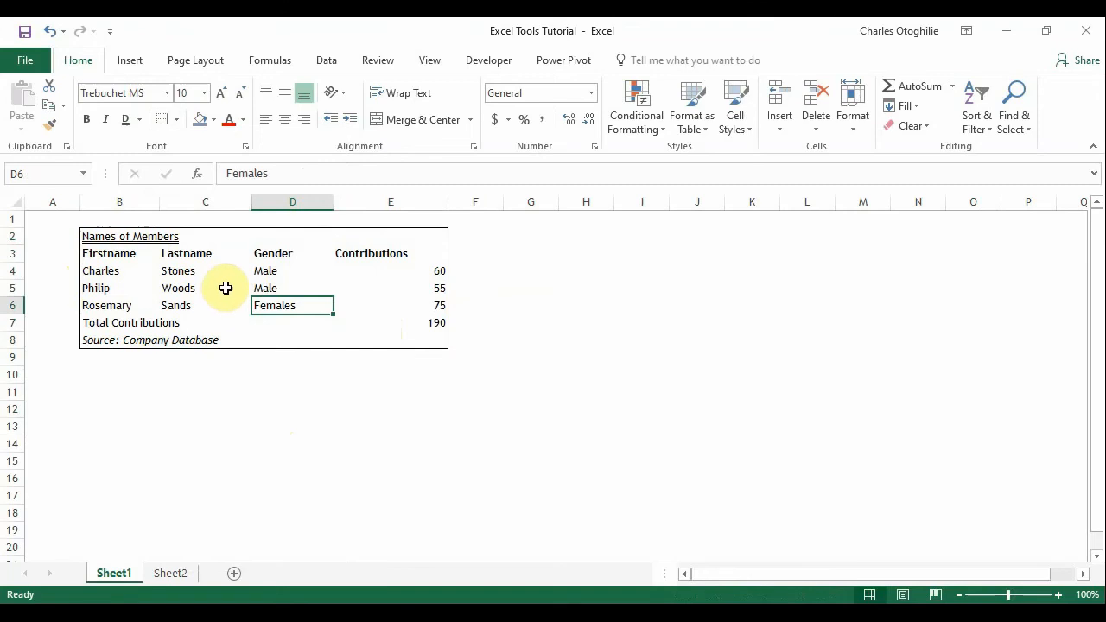
{"action": "key", "text": "ctrl+a"}
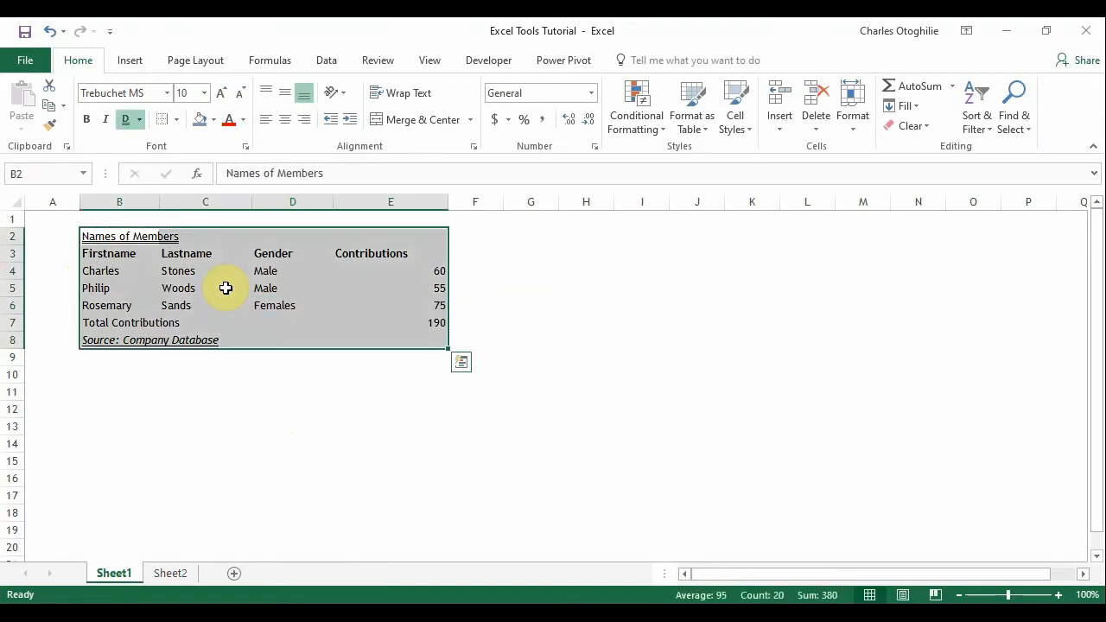
{"action": "left_click", "coordinate": [180, 122]}
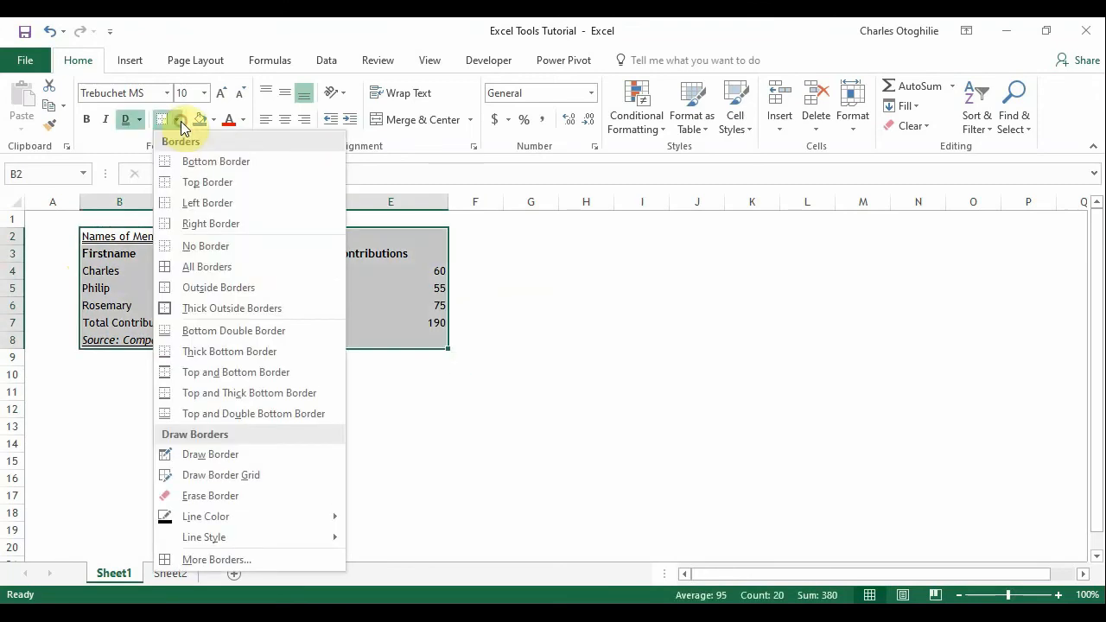
{"action": "left_click", "coordinate": [207, 246]}
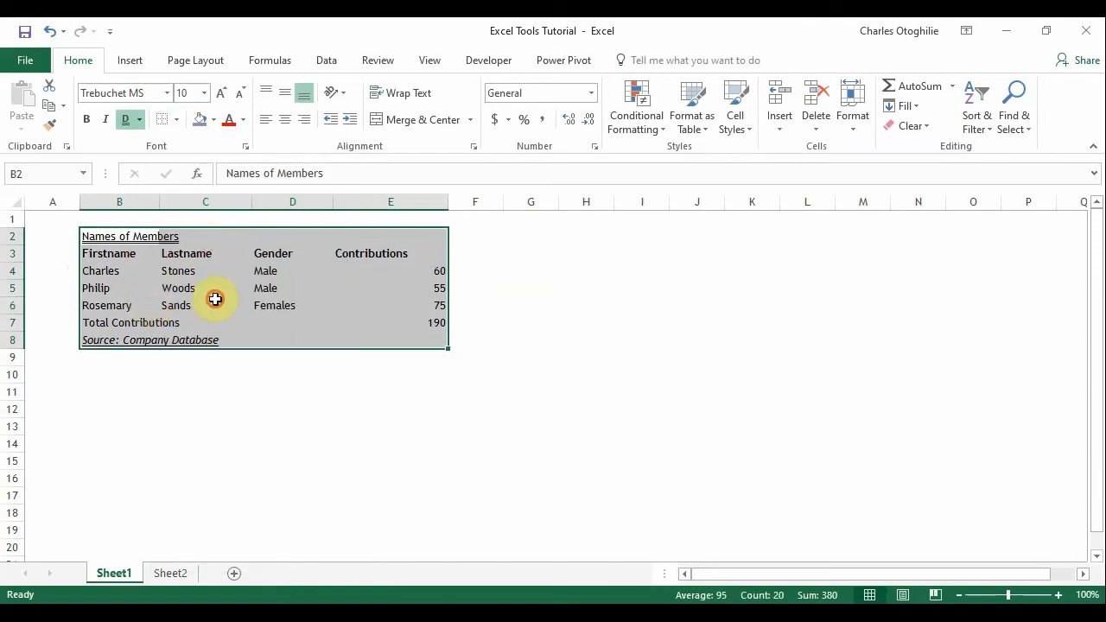
{"action": "left_click", "coordinate": [220, 477]}
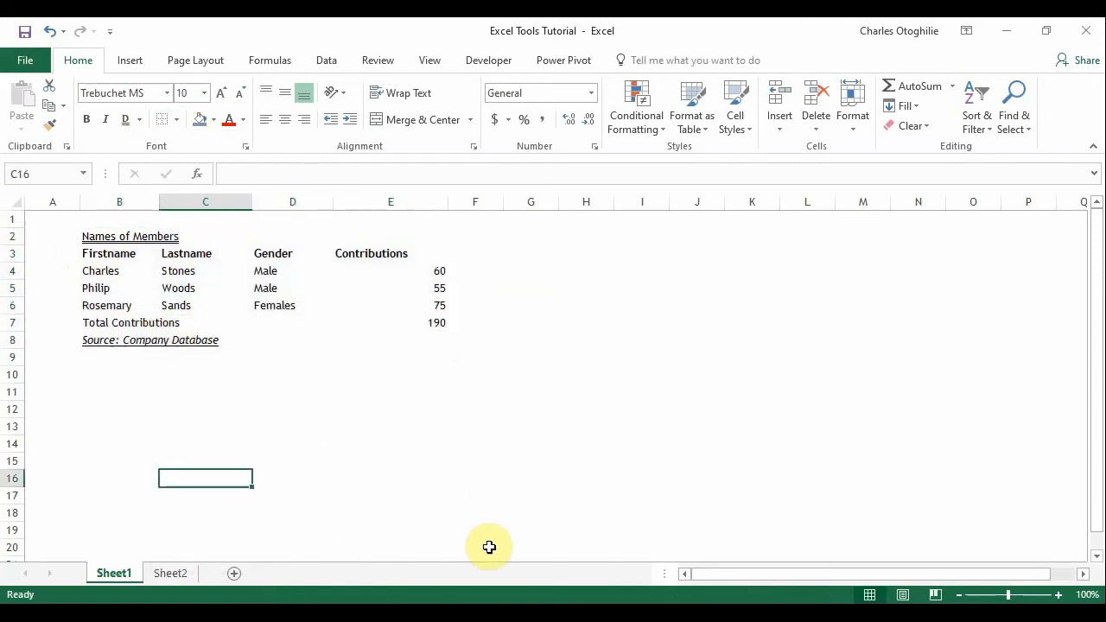
- Apply All Borders to the table from the header row through the Total Contributions row, range B3:E7
{"action": "left_click", "coordinate": [175, 121]}
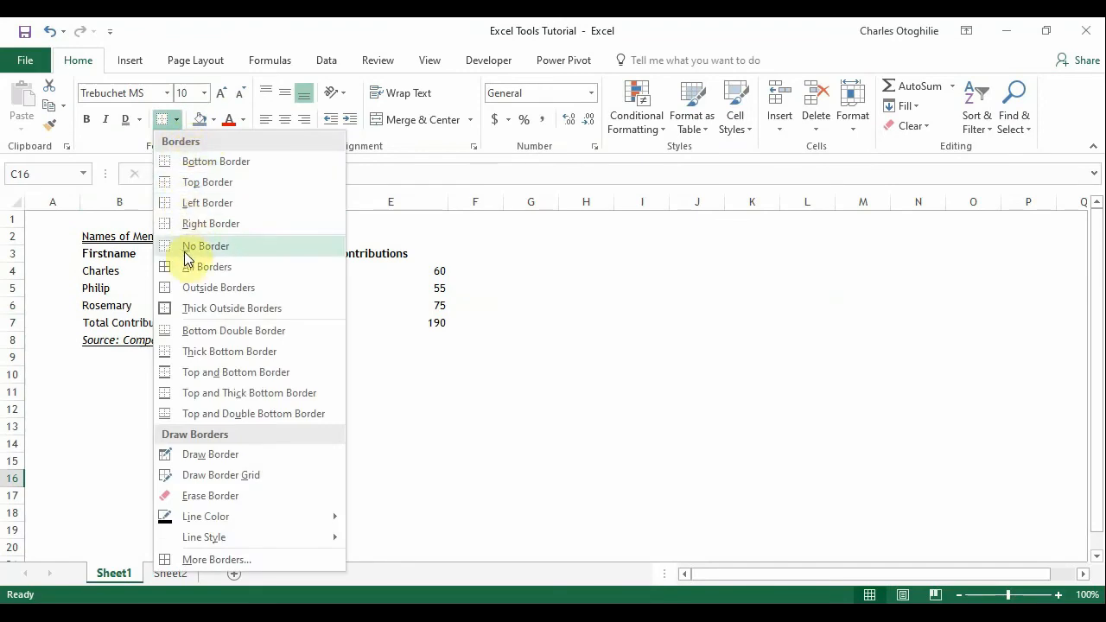
{"action": "left_click", "coordinate": [396, 313]}
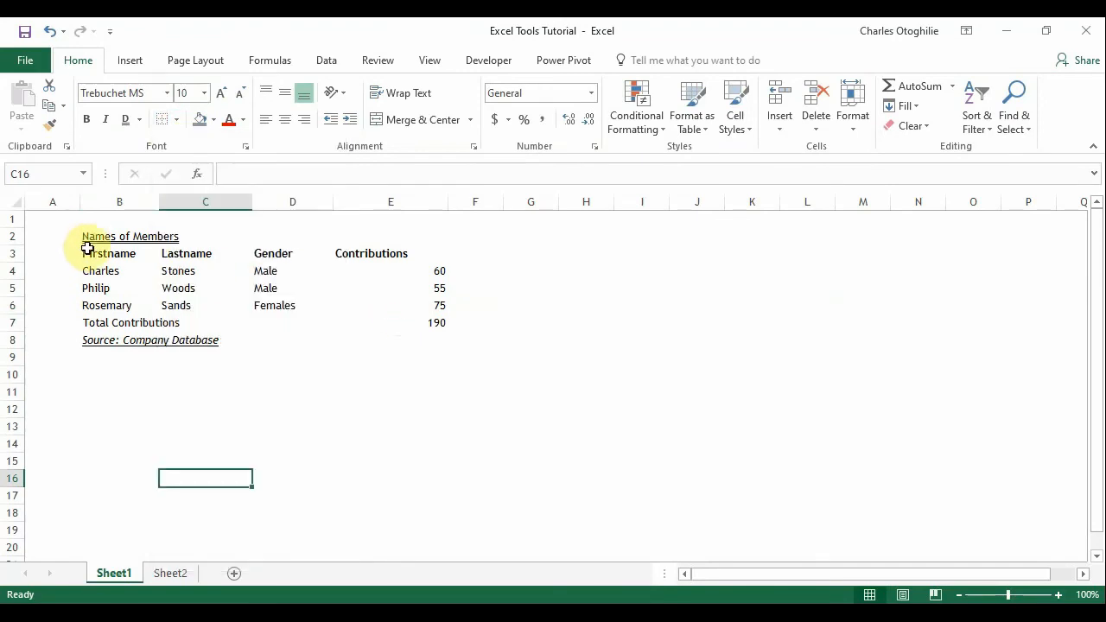
{"action": "left_click_drag", "start_coordinate": [92, 253], "coordinate": [420, 318]}
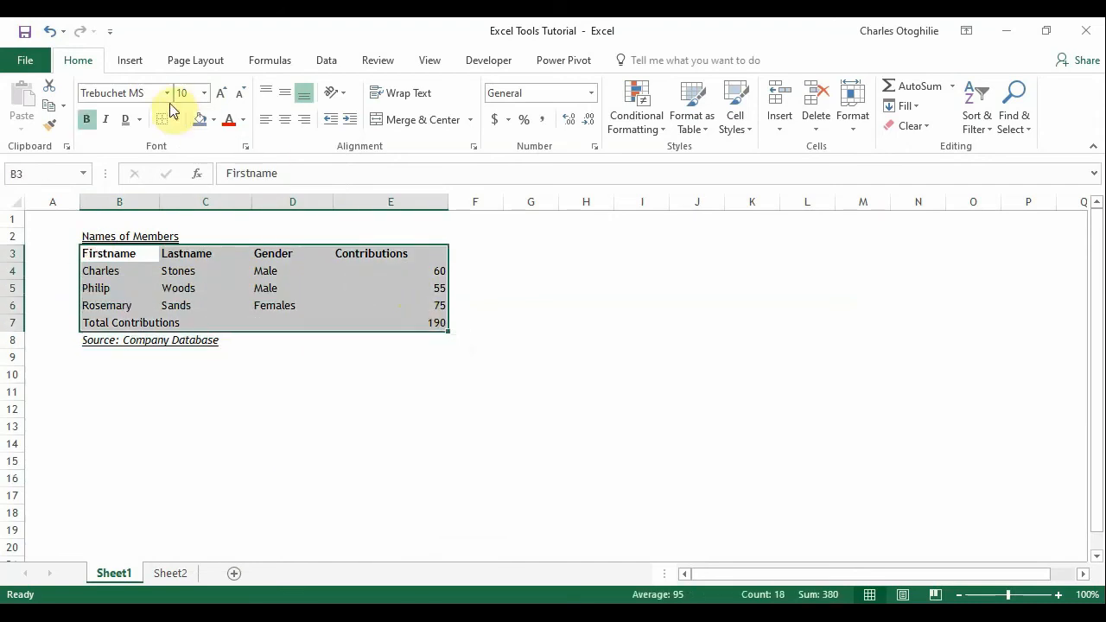
{"action": "left_click", "coordinate": [178, 122]}
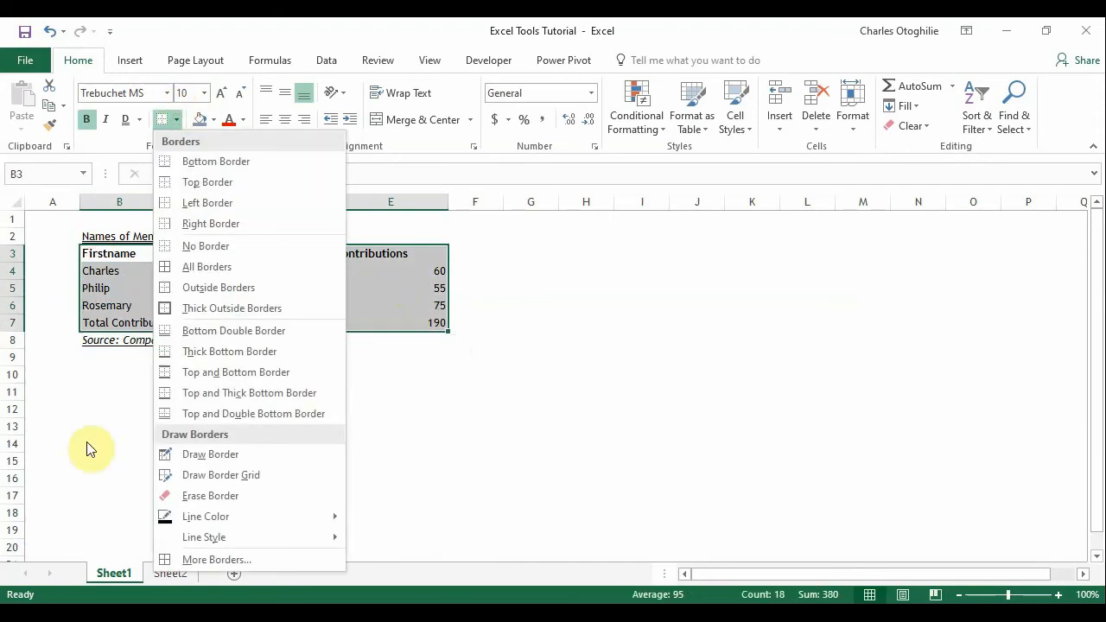
{"action": "left_click", "coordinate": [182, 266]}
{"action": "left_click", "coordinate": [278, 476]}
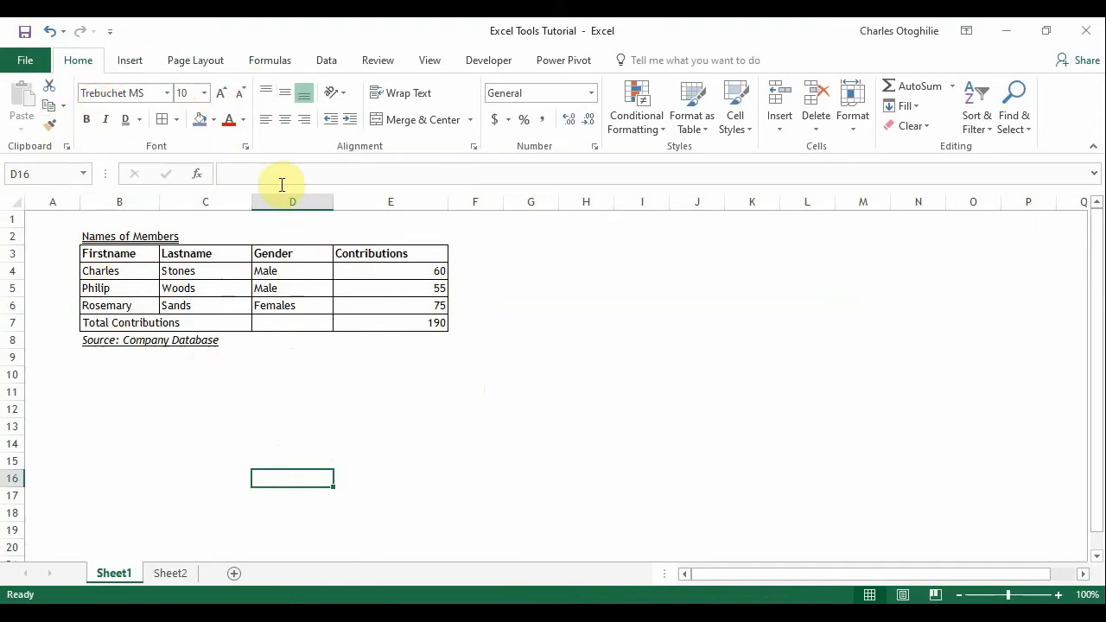
{"action": "left_click", "coordinate": [320, 323]}
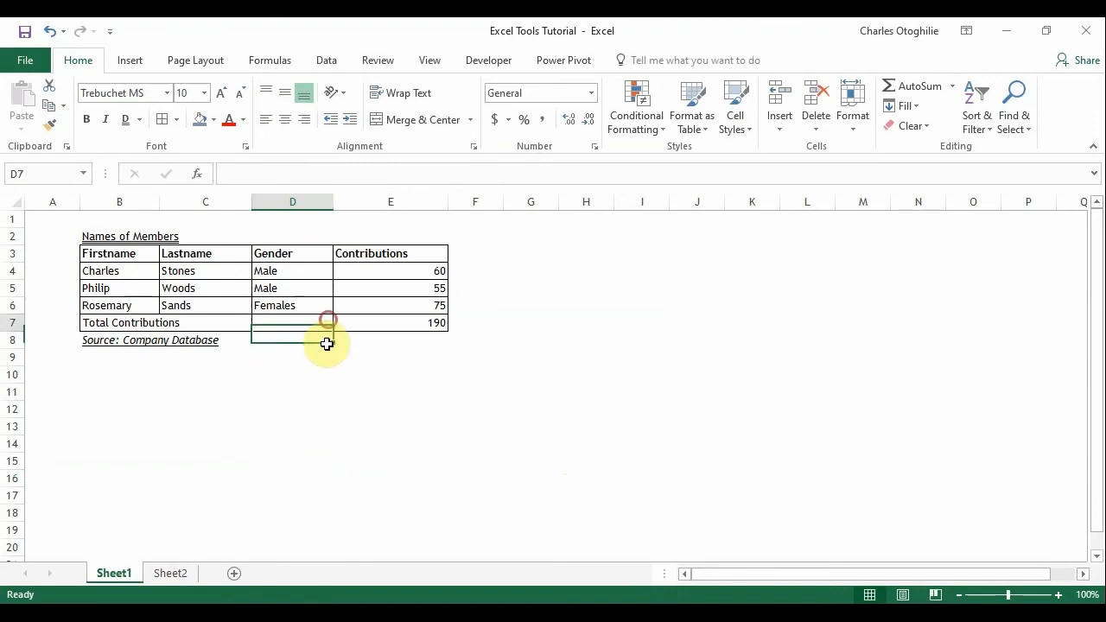
{"action": "left_click_drag", "start_coordinate": [126, 254], "coordinate": [406, 321]}
{"action": "left_click", "coordinate": [242, 253]}
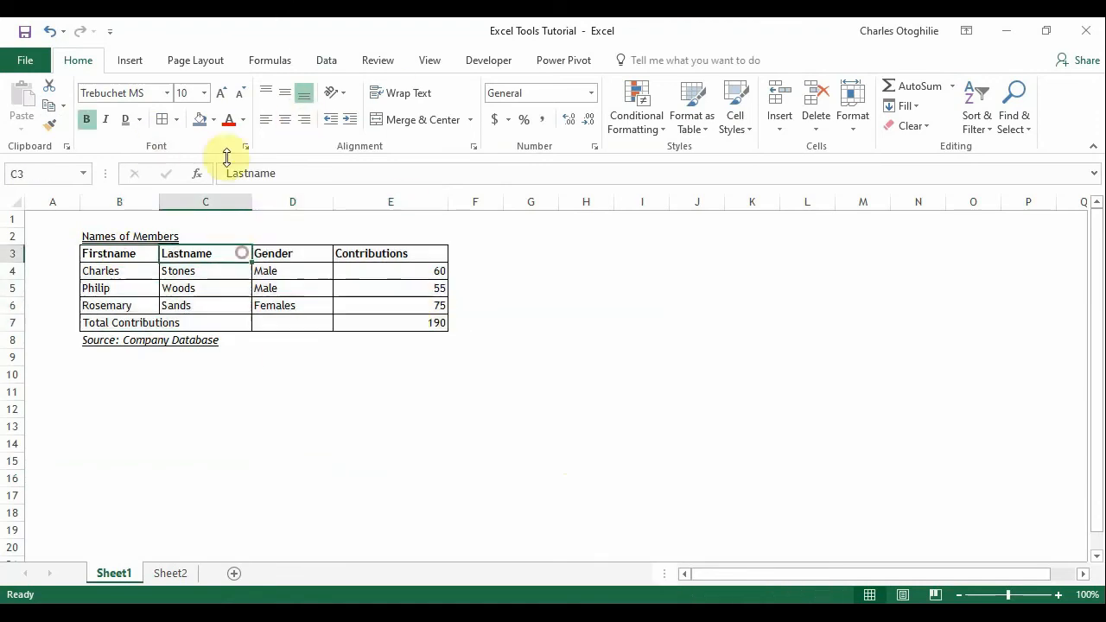
{"action": "left_click", "coordinate": [179, 118]}
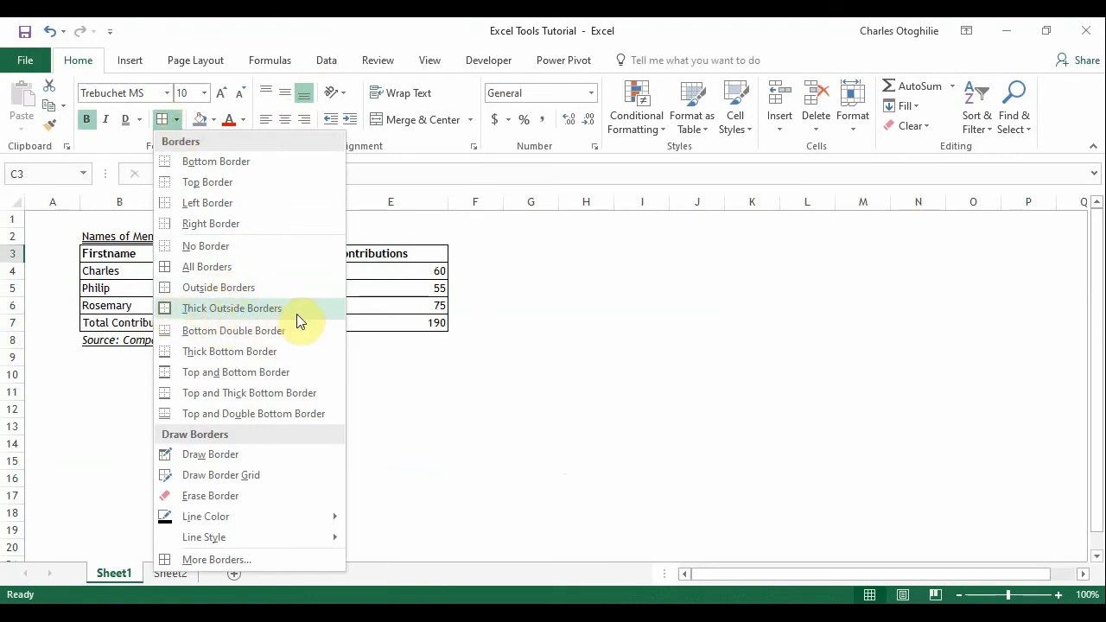
{"action": "left_click", "coordinate": [474, 324]}
{"action": "left_click", "coordinate": [292, 288]}
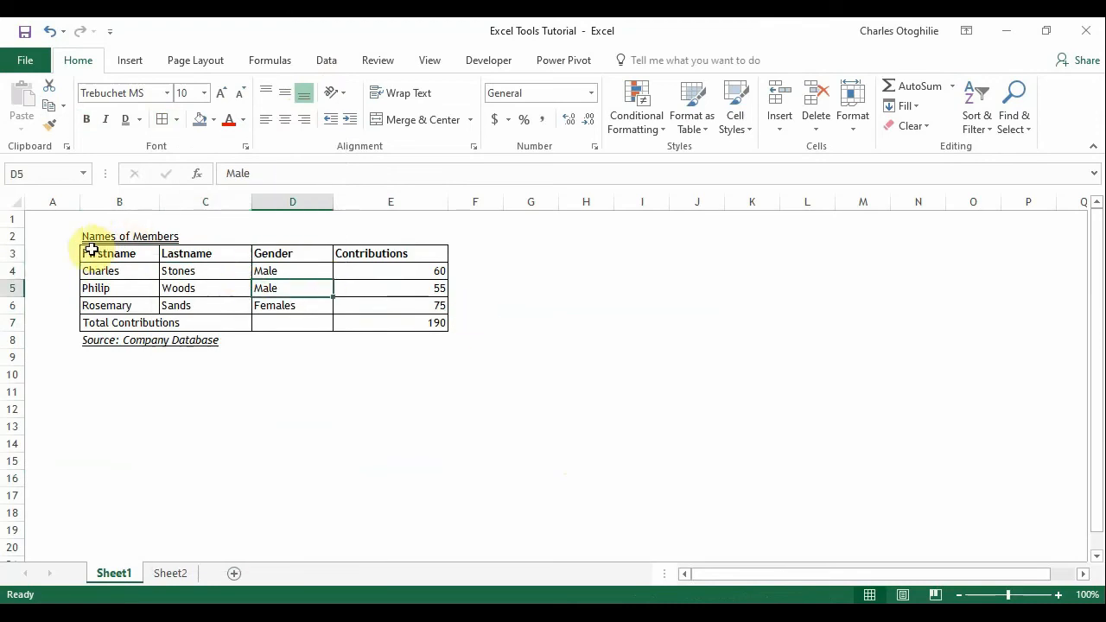
- Apply Thick Outside Borders around the table range B3:E7
{"action": "left_click_drag", "start_coordinate": [91, 250], "coordinate": [416, 307]}
{"action": "left_click_drag", "start_coordinate": [411, 324], "coordinate": [412, 323]}
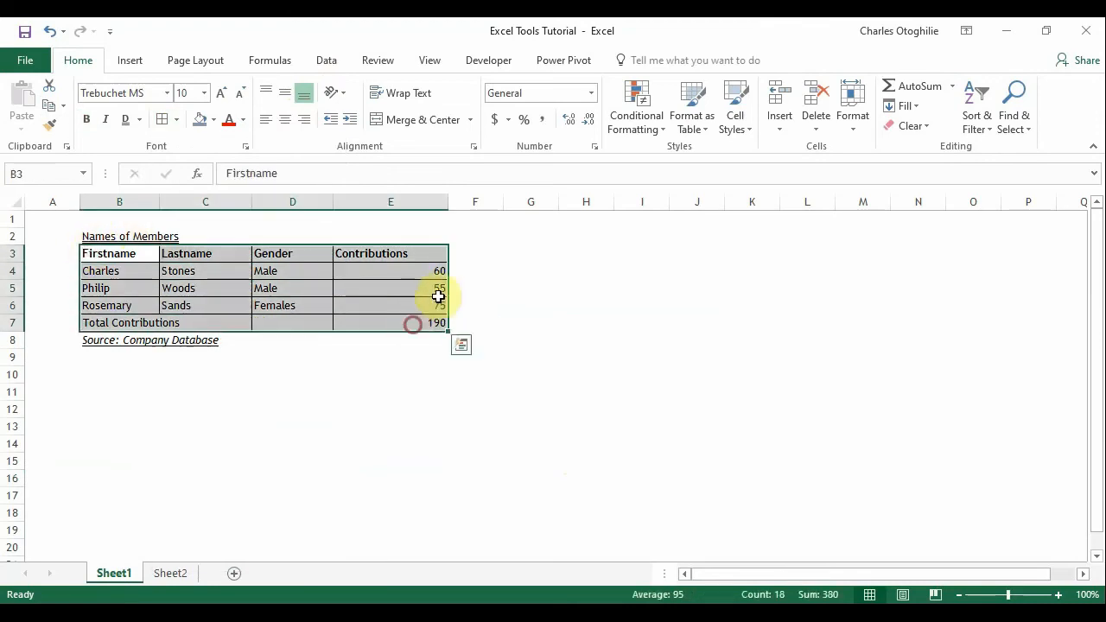
{"action": "left_click", "coordinate": [179, 119]}
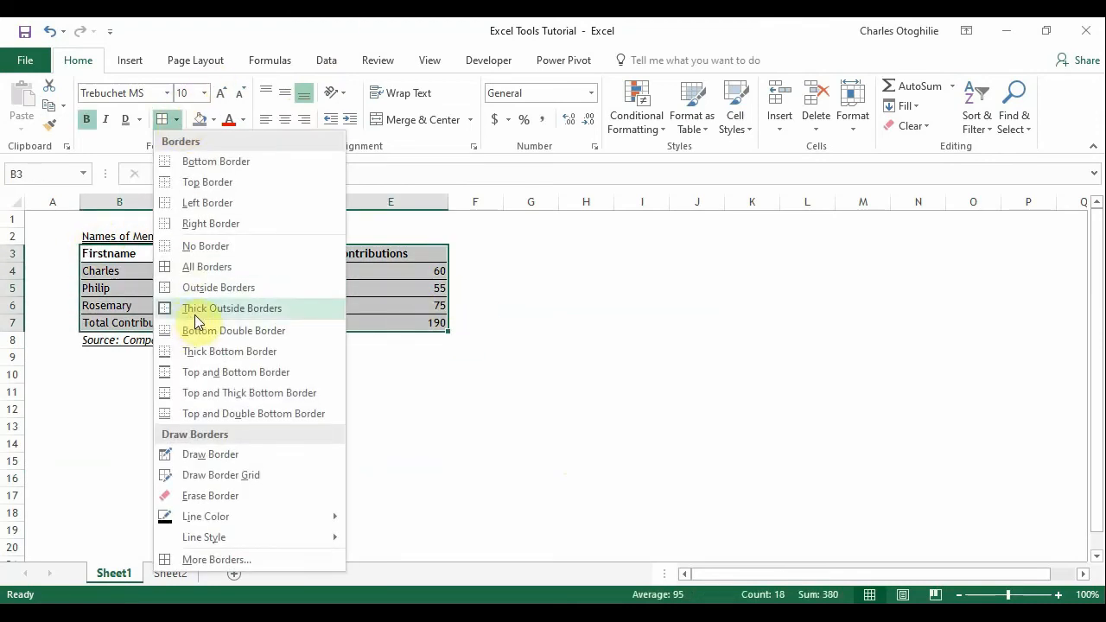
{"action": "left_click", "coordinate": [194, 312]}
{"action": "left_click", "coordinate": [786, 465]}
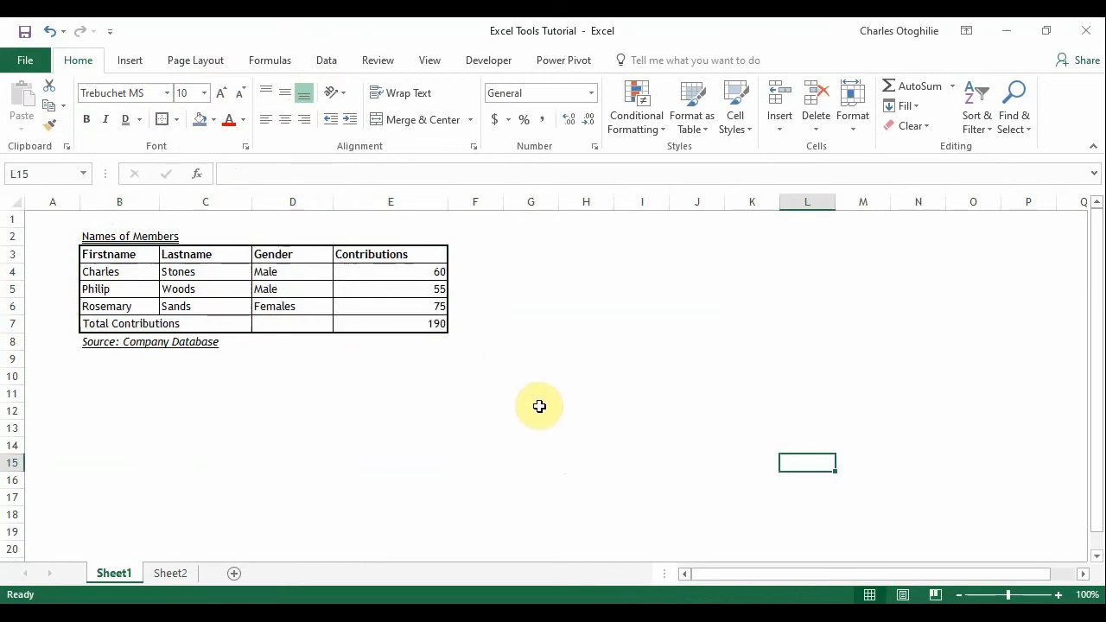
{"action": "left_click", "coordinate": [169, 271]}
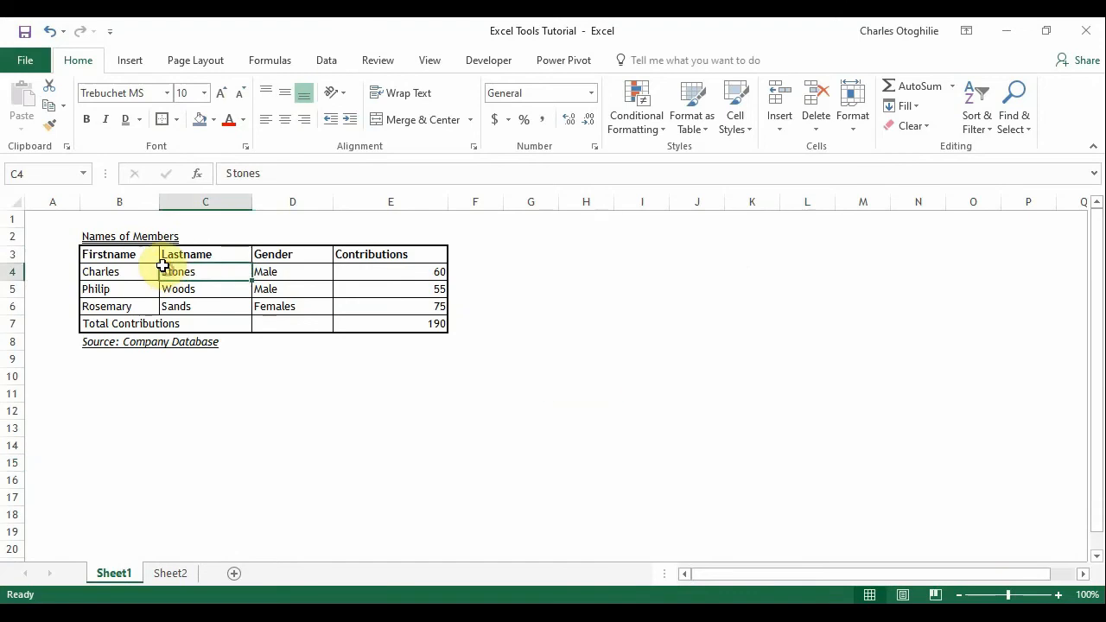
{"action": "left_click", "coordinate": [178, 119]}
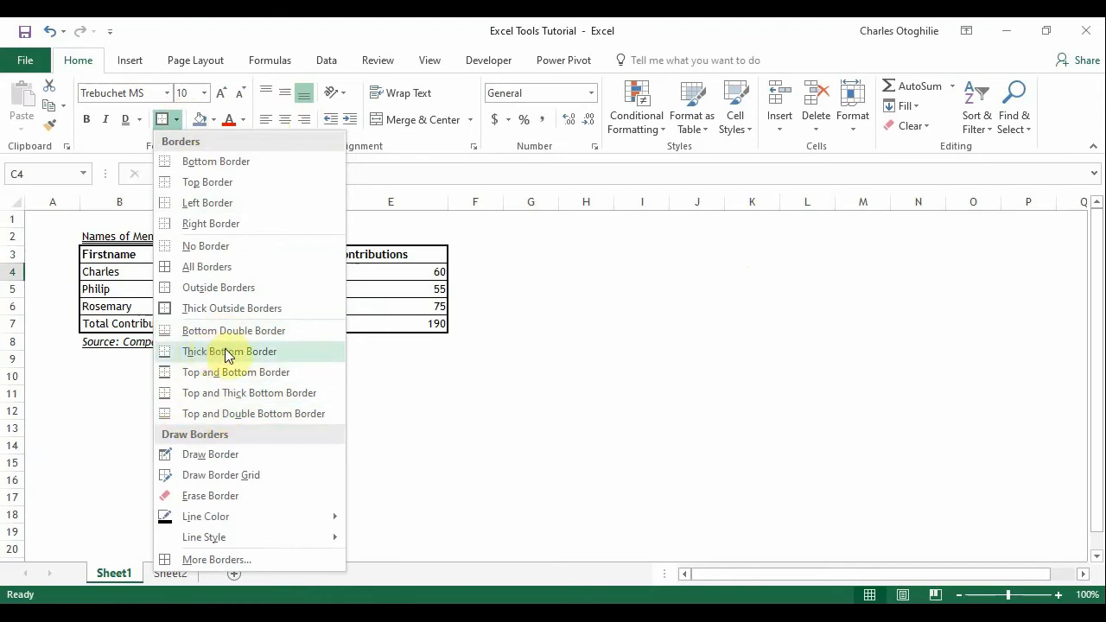
{"action": "left_click", "coordinate": [475, 424]}
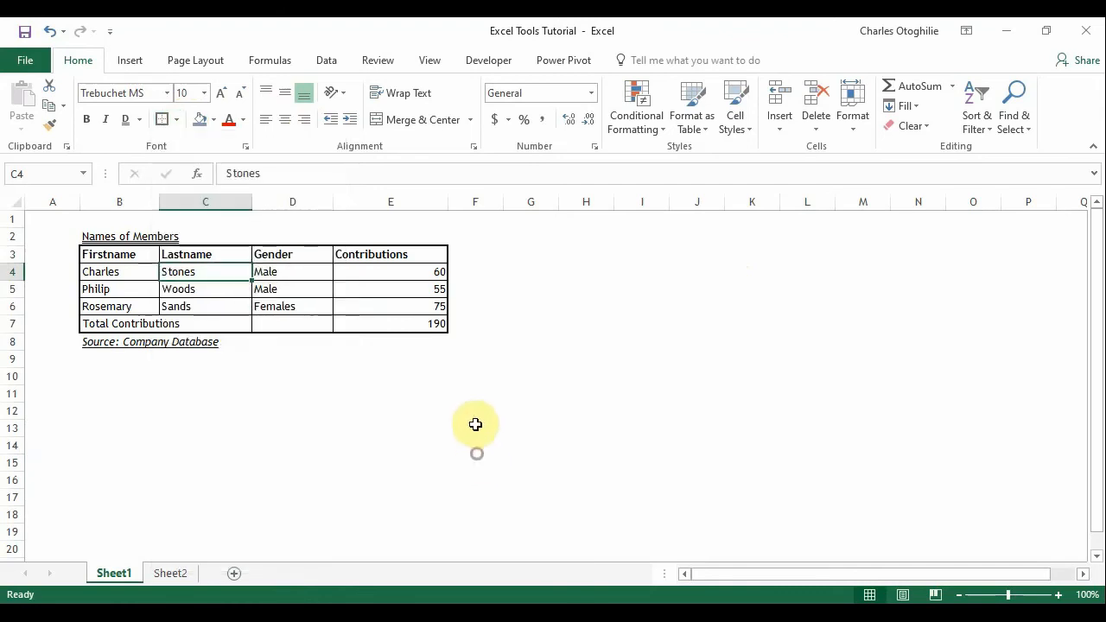
{"action": "left_click", "coordinate": [475, 424]}
{"action": "left_click", "coordinate": [429, 323]}
{"action": "left_click", "coordinate": [432, 376]}
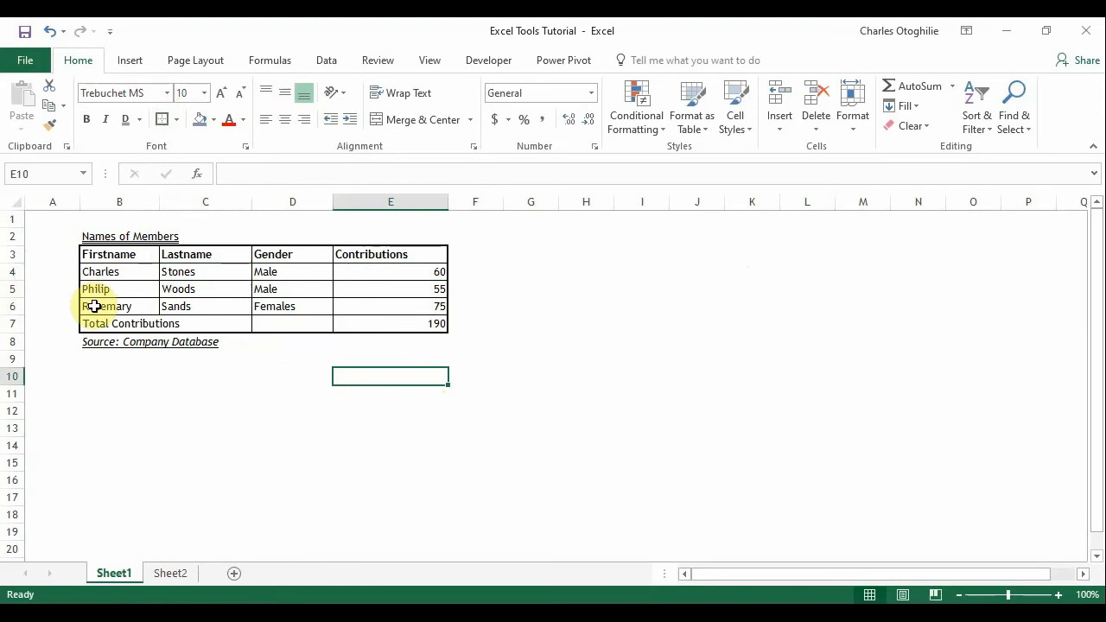
- Apply a Top and Thick Bottom Border to the Total Contributions row, range B7:E7
{"action": "left_click_drag", "start_coordinate": [87, 323], "coordinate": [414, 323]}
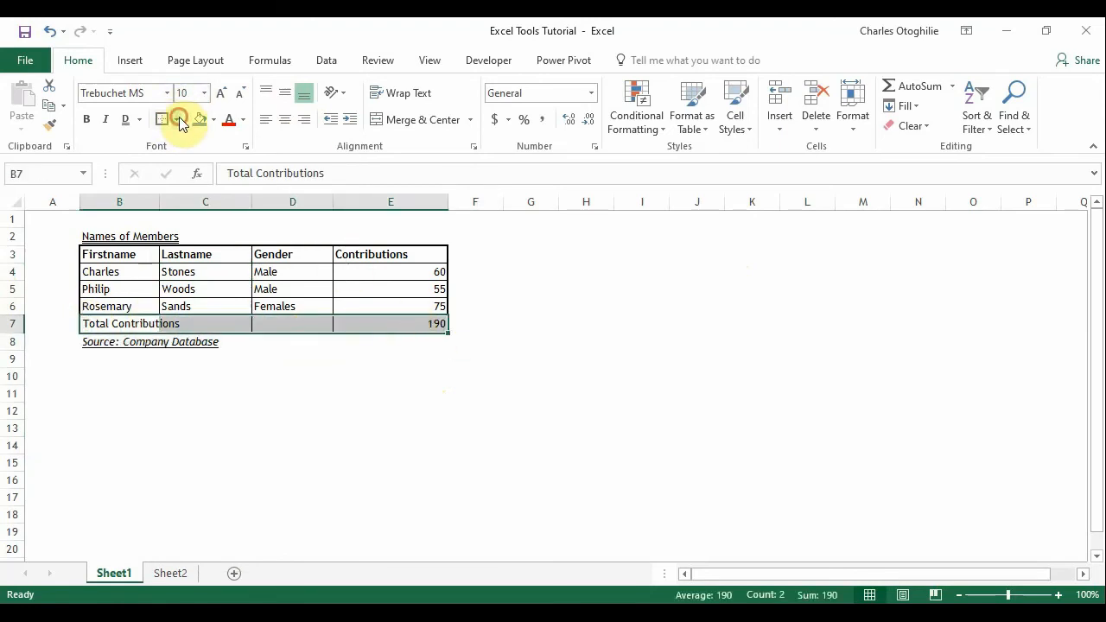
{"action": "left_click", "coordinate": [179, 119]}
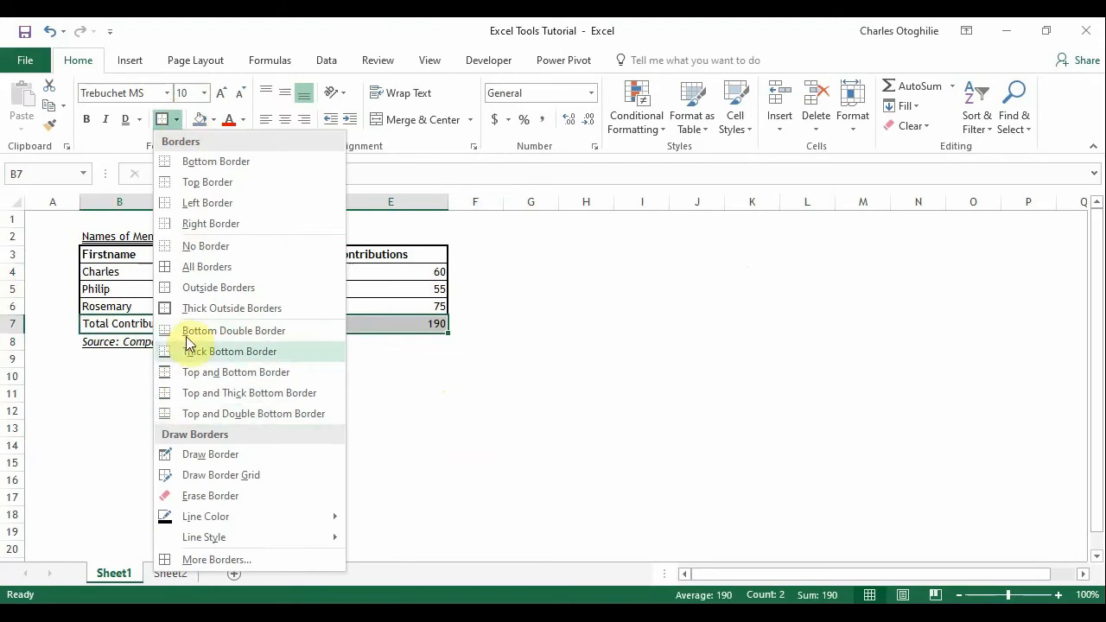
{"action": "left_click", "coordinate": [199, 398]}
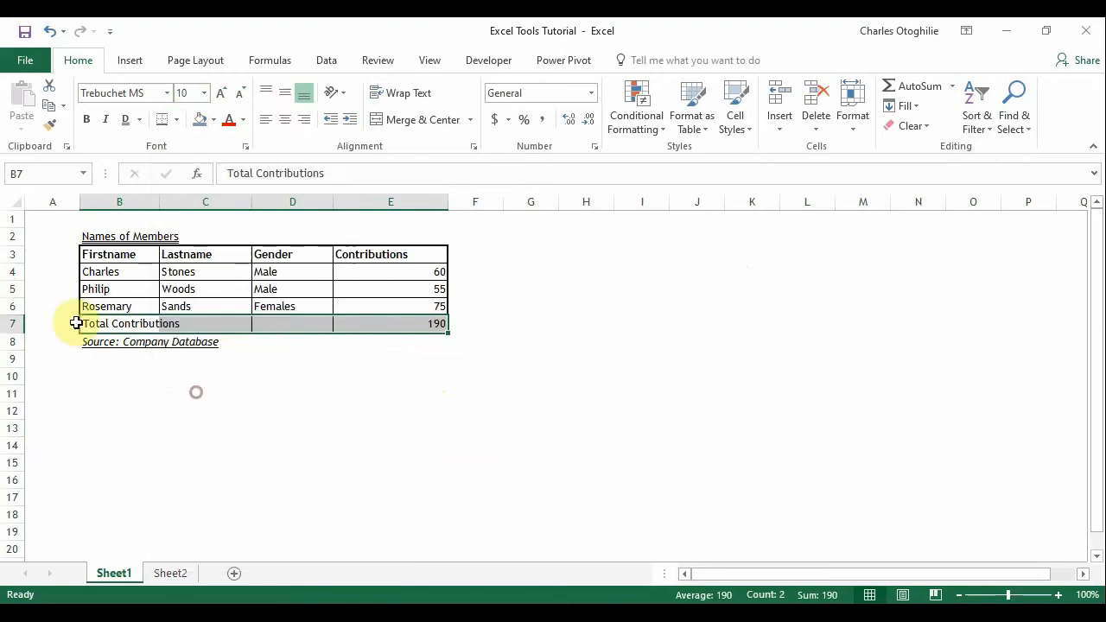
{"action": "left_click", "coordinate": [229, 412]}
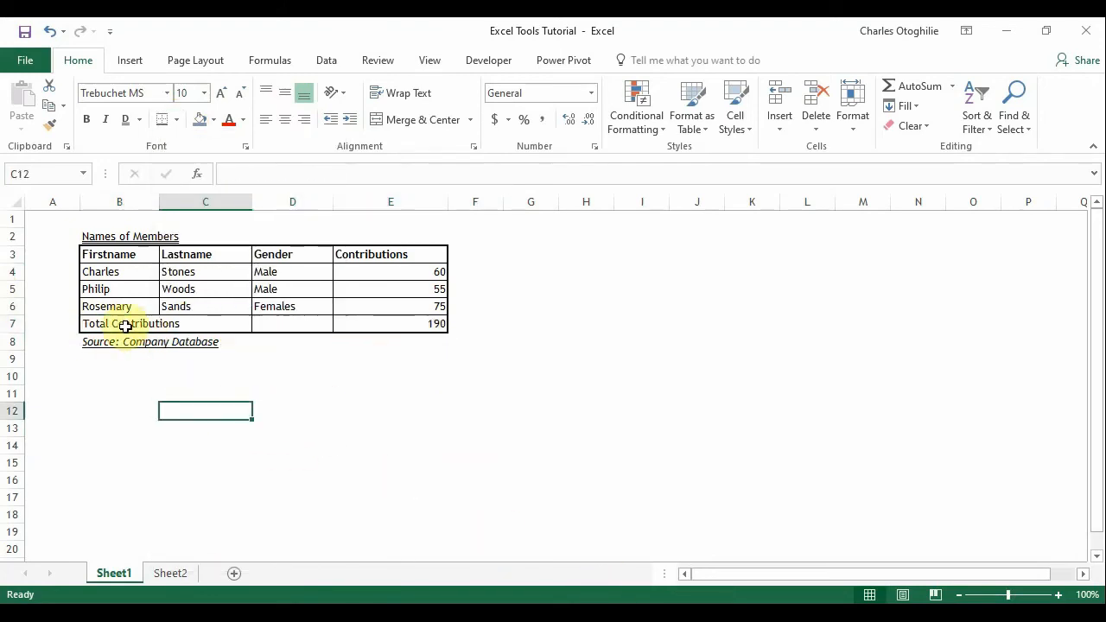
- Clear the borders of the Total Contributions row B7:E7 with No Border
{"action": "left_click_drag", "start_coordinate": [89, 325], "coordinate": [403, 323]}
{"action": "left_click", "coordinate": [175, 119]}
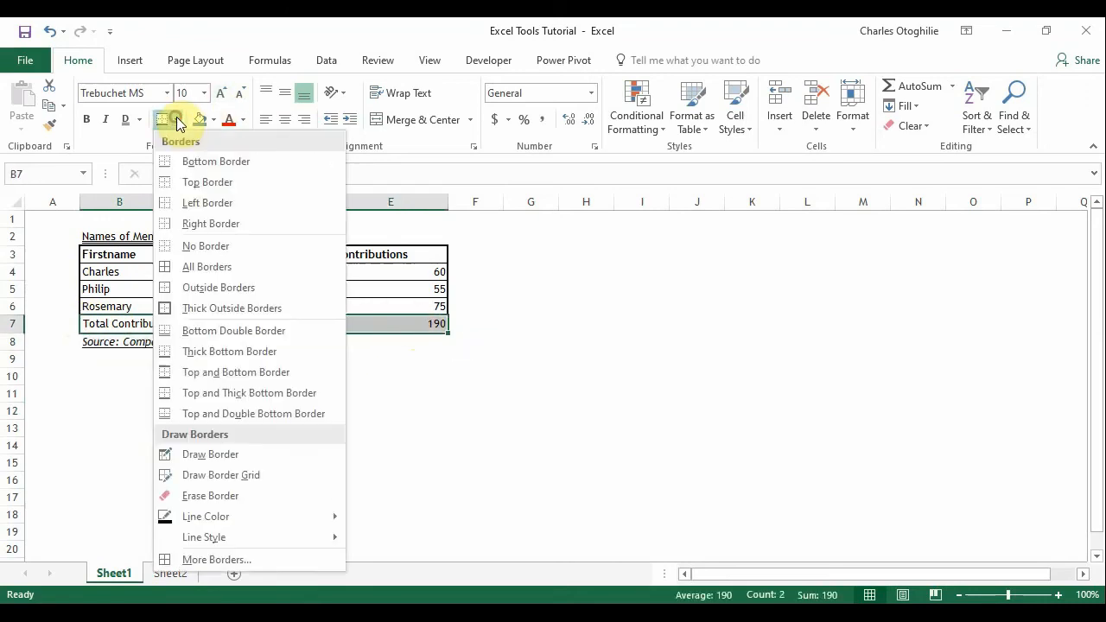
{"action": "left_click", "coordinate": [204, 247]}
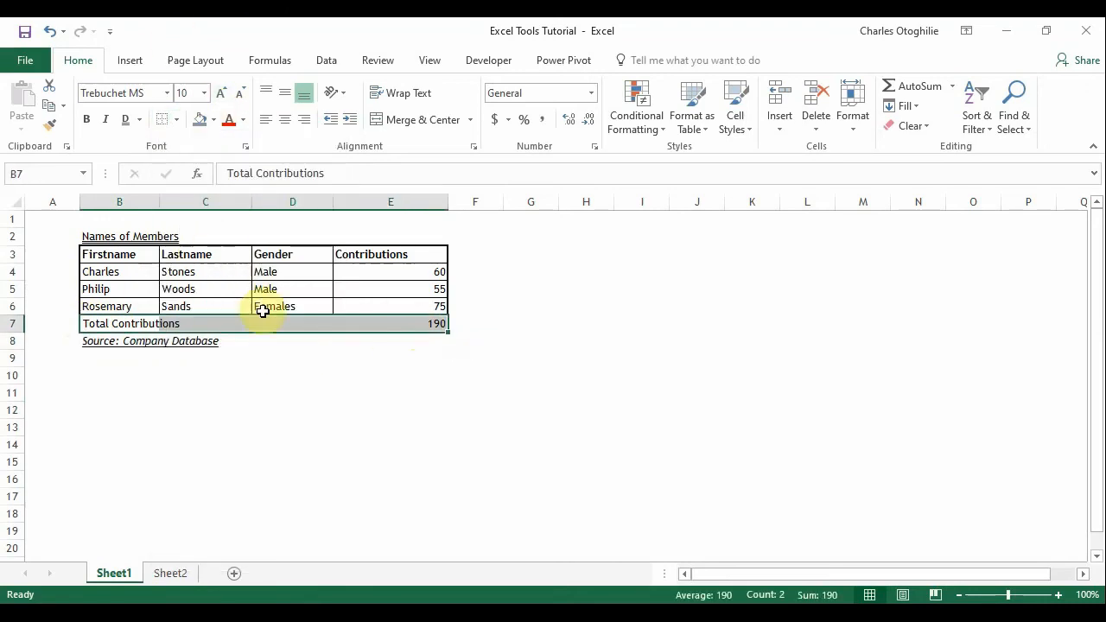
{"action": "left_click", "coordinate": [343, 338]}
{"action": "left_click", "coordinate": [348, 420]}
- Select the borderless Total Contributions row B7:E7 again and give it a Top and Thick Bottom Border
{"action": "left_click", "coordinate": [96, 322]}
{"action": "left_click_drag", "start_coordinate": [187, 324], "coordinate": [392, 324]}
{"action": "left_click", "coordinate": [178, 119]}
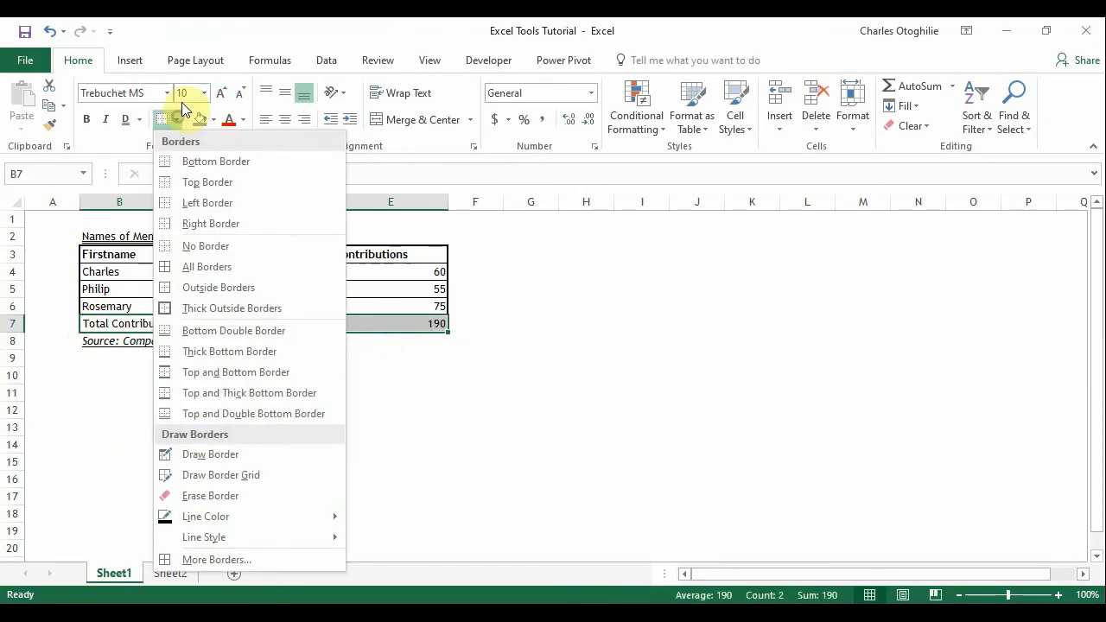
{"action": "left_click", "coordinate": [177, 395]}
{"action": "left_click", "coordinate": [302, 410]}
{"action": "left_click", "coordinate": [393, 428]}
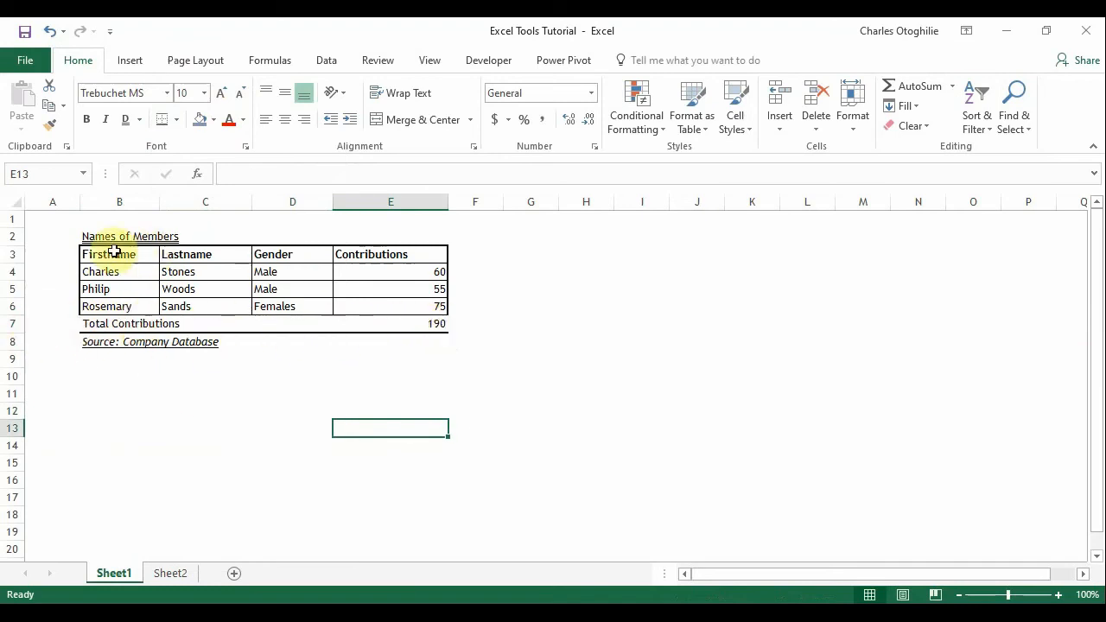
- Reset the whole table range B3:E7 to All Borders
{"action": "left_click", "coordinate": [84, 252]}
{"action": "left_click_drag", "start_coordinate": [85, 252], "coordinate": [424, 323]}
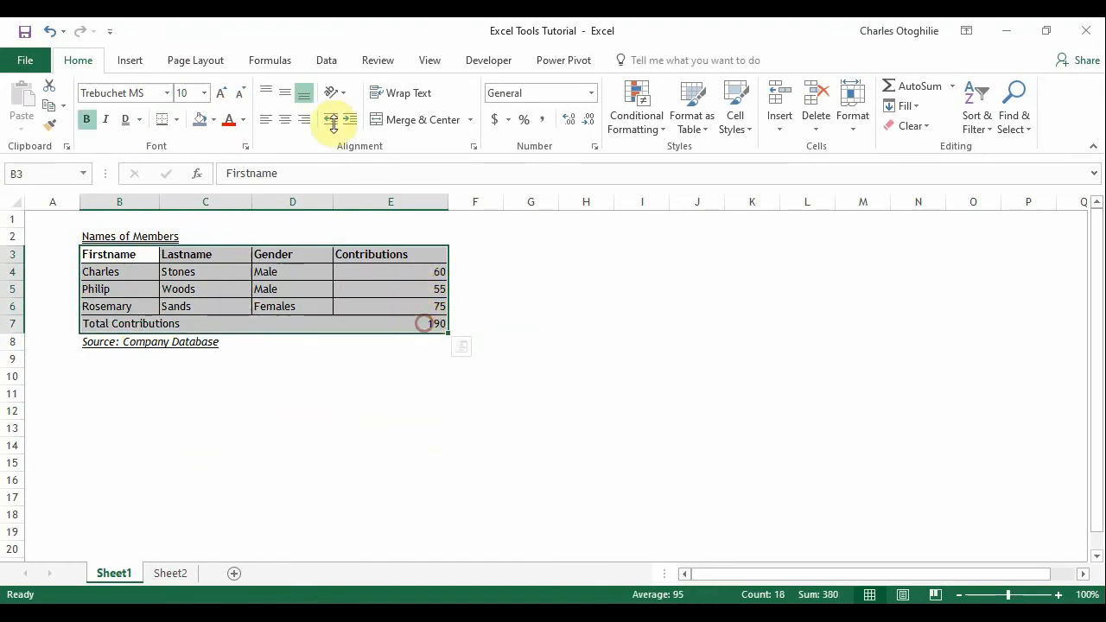
{"action": "left_click", "coordinate": [176, 119]}
{"action": "left_click", "coordinate": [173, 265]}
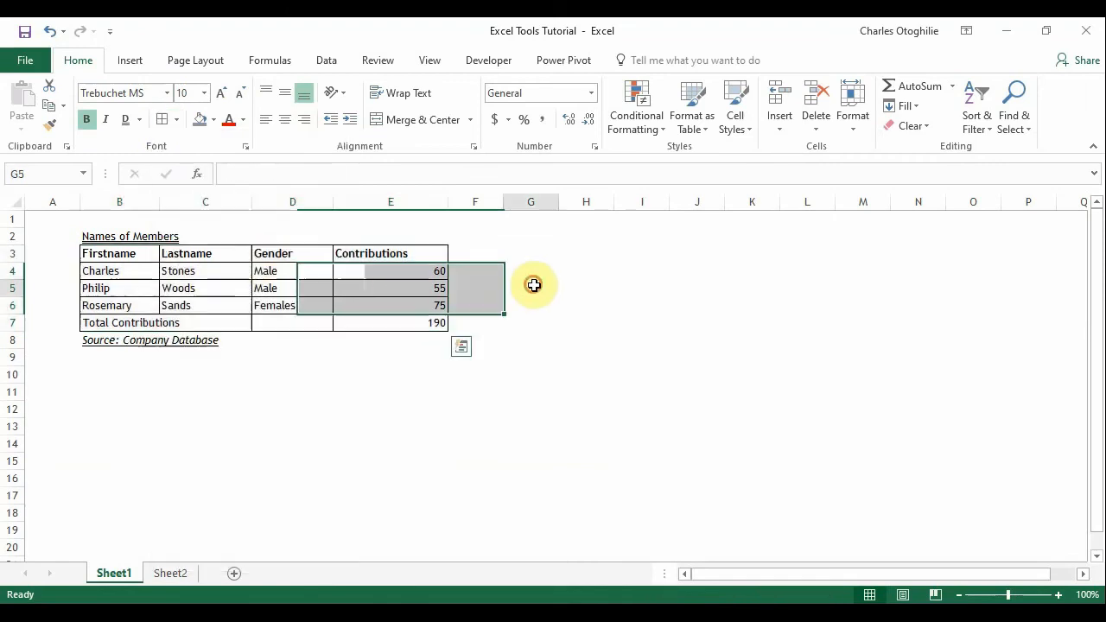
{"action": "left_click", "coordinate": [434, 412]}
- Apply a Top and Bottom Border to the Total Contributions row, range B7:E7
{"action": "left_click_drag", "start_coordinate": [94, 322], "coordinate": [394, 314]}
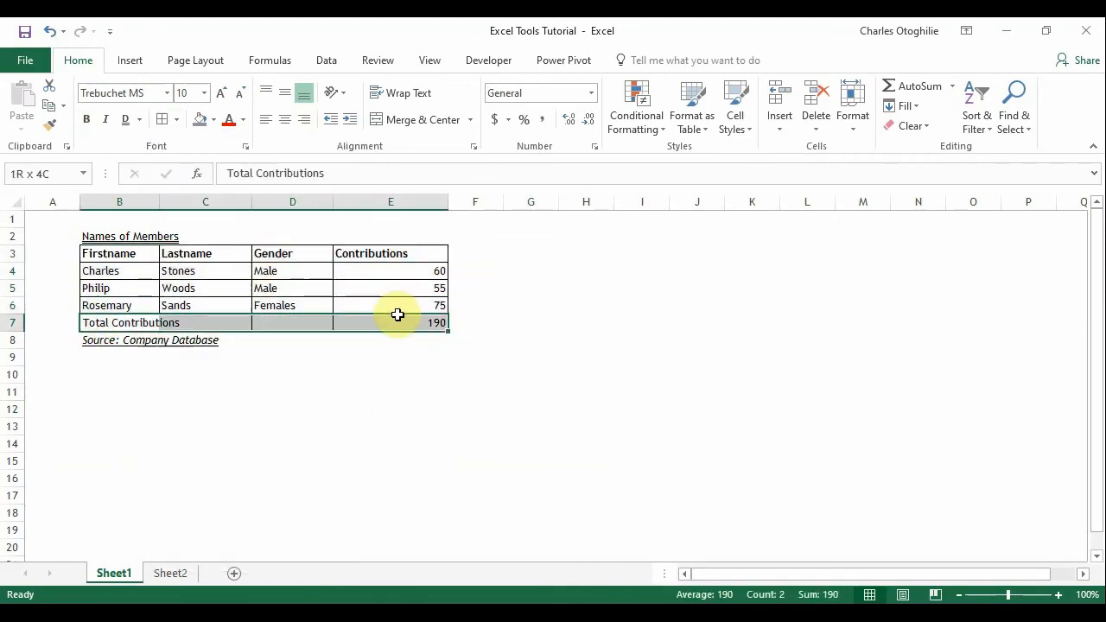
{"action": "left_click", "coordinate": [177, 118]}
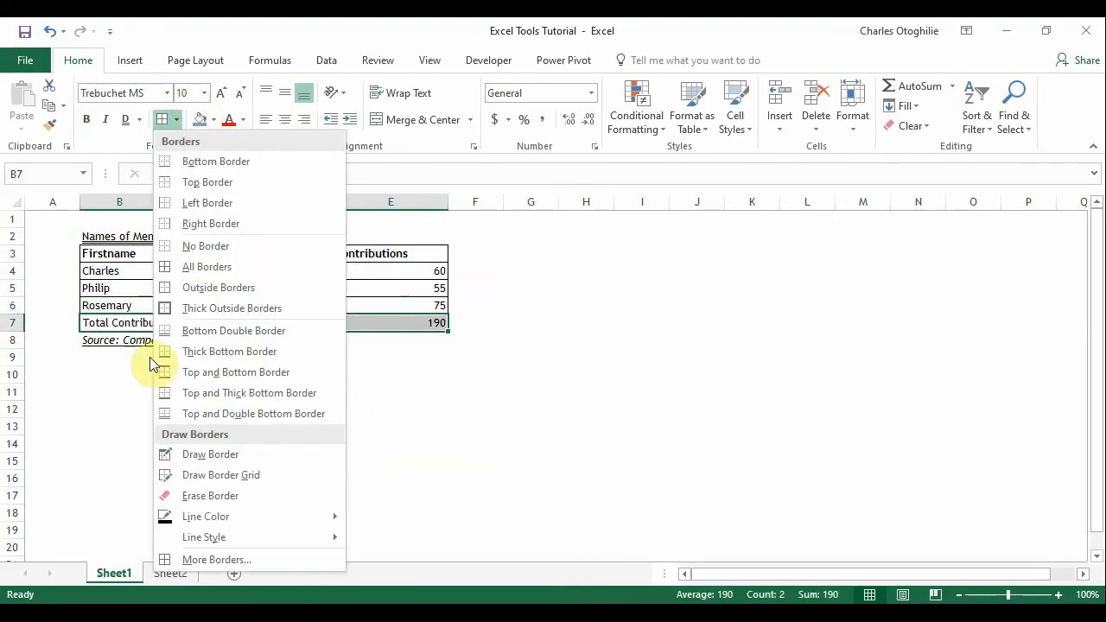
{"action": "left_click", "coordinate": [180, 372]}
{"action": "left_click", "coordinate": [222, 439]}
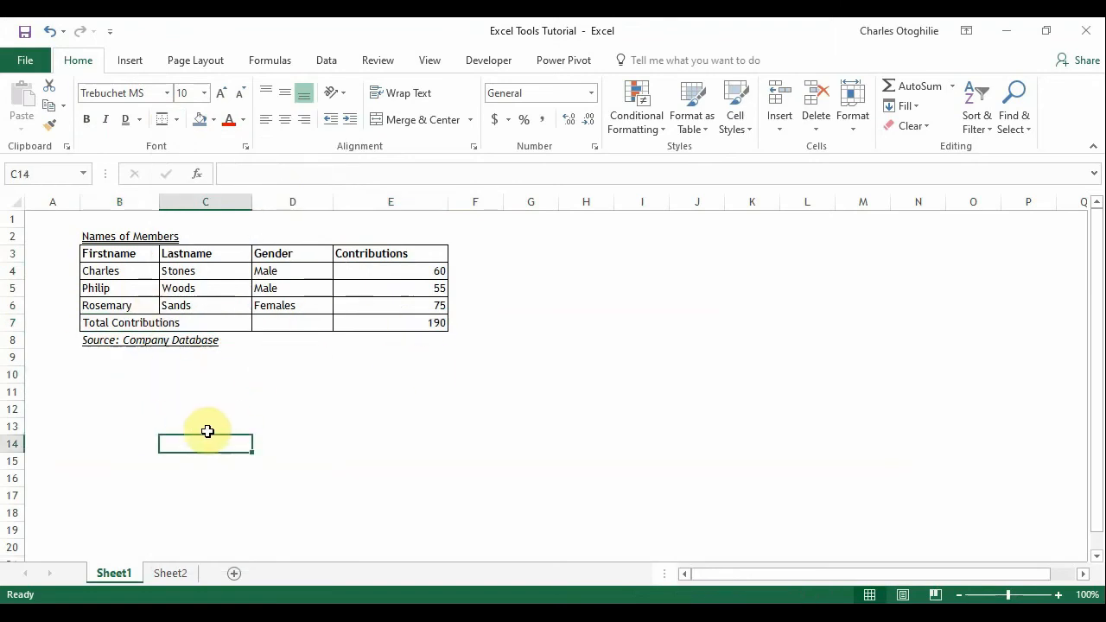
{"action": "left_click", "coordinate": [171, 267]}
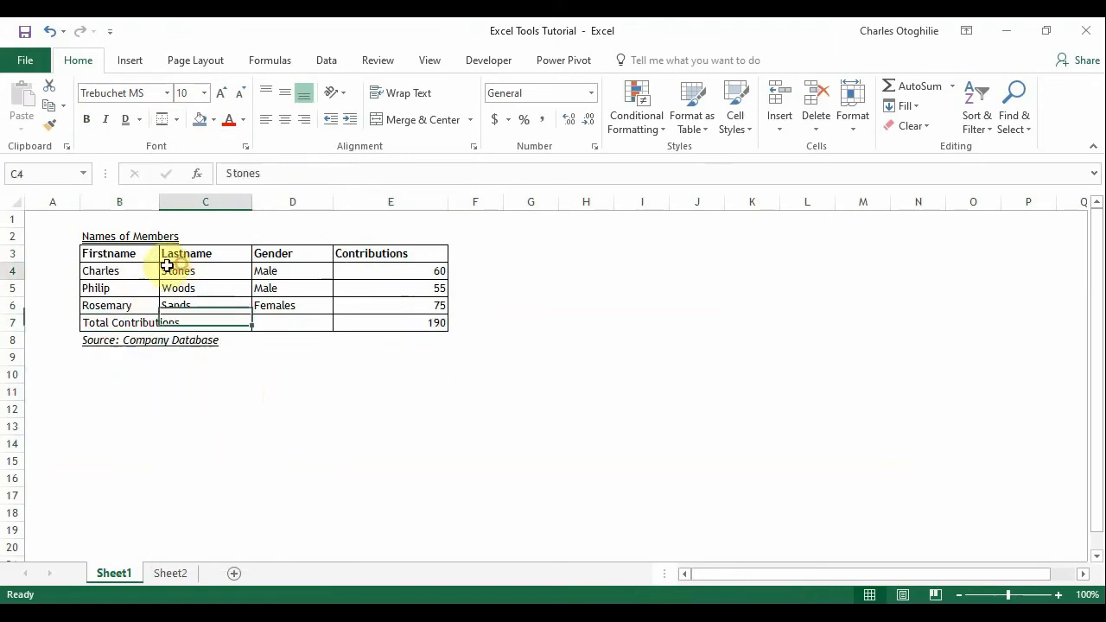
{"action": "left_click", "coordinate": [99, 272]}
{"action": "left_click", "coordinate": [380, 362]}
{"action": "left_click", "coordinate": [275, 334]}
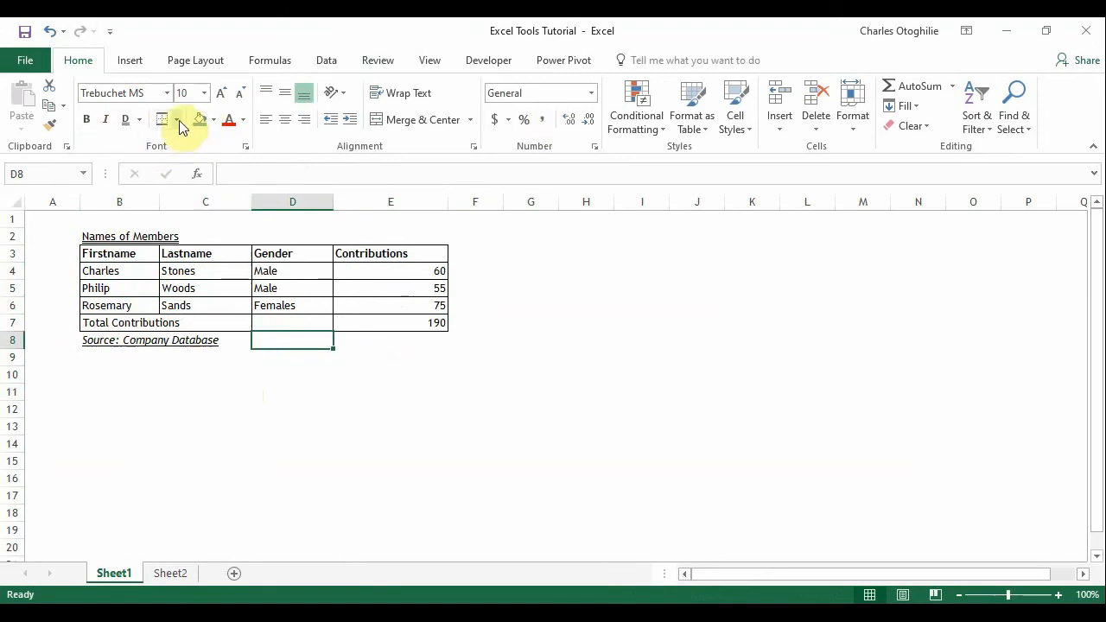
{"action": "left_click", "coordinate": [172, 270]}
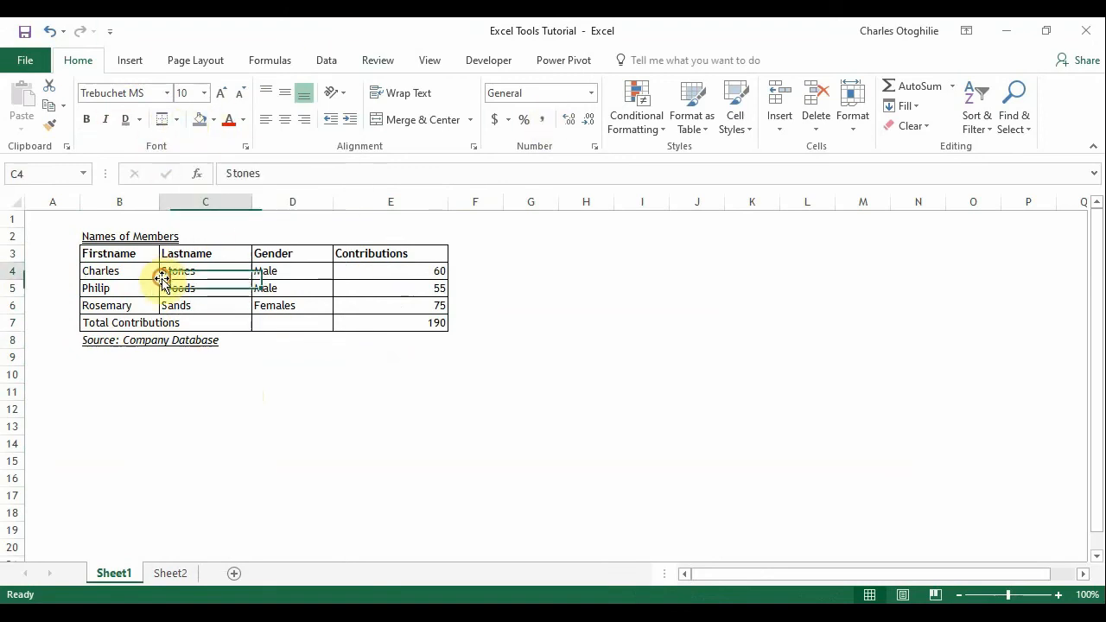
{"action": "left_click", "coordinate": [122, 256]}
{"action": "left_click_drag", "start_coordinate": [122, 256], "coordinate": [409, 324]}
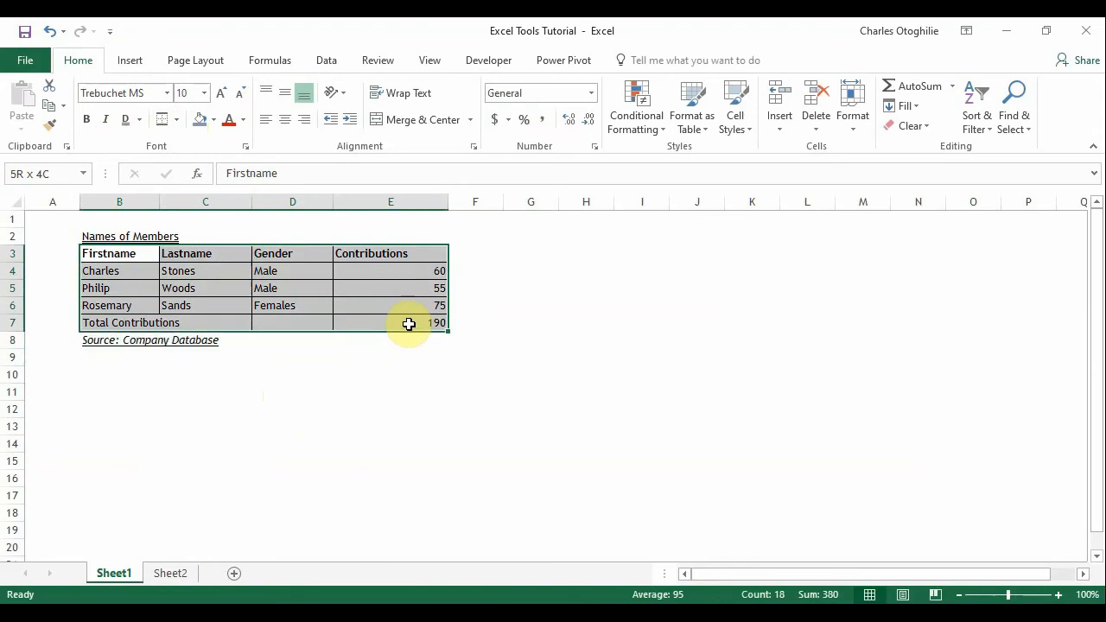
{"action": "left_click", "coordinate": [450, 393]}
- Open the detailed border settings for the whole table B3:E7 and choose the thin solid line style
{"action": "left_click_drag", "start_coordinate": [103, 253], "coordinate": [372, 318]}
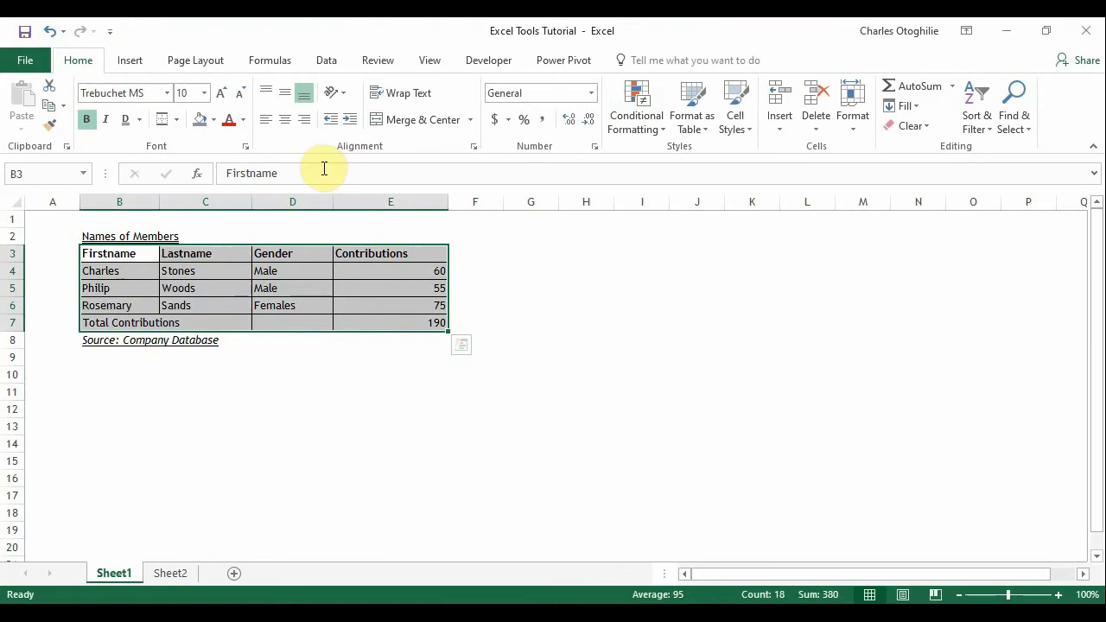
{"action": "left_click", "coordinate": [177, 123]}
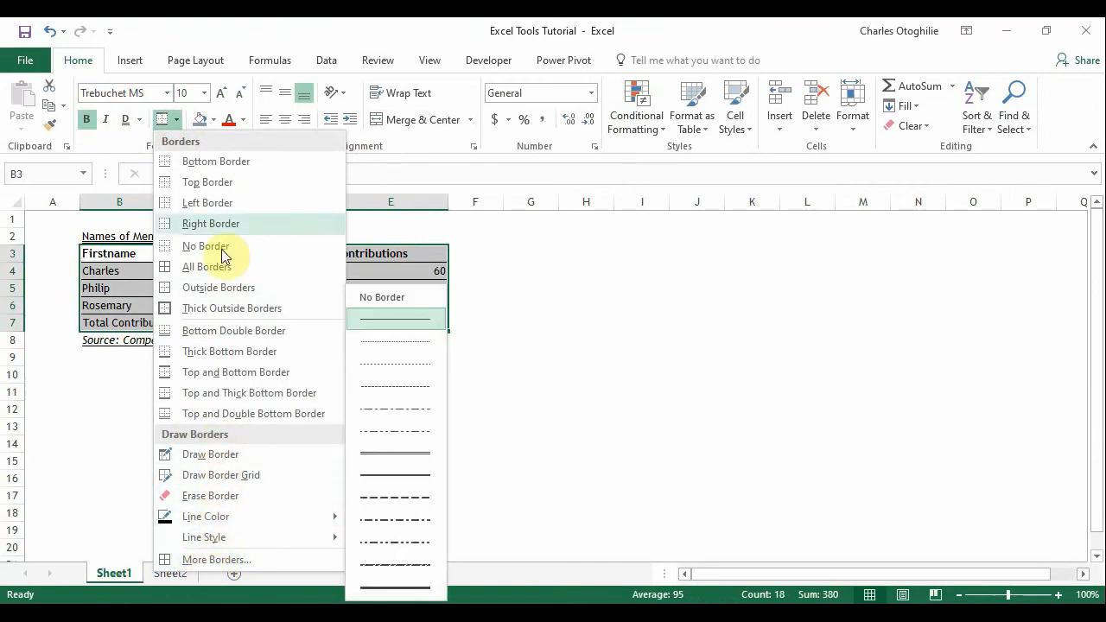
{"action": "left_click", "coordinate": [201, 560]}
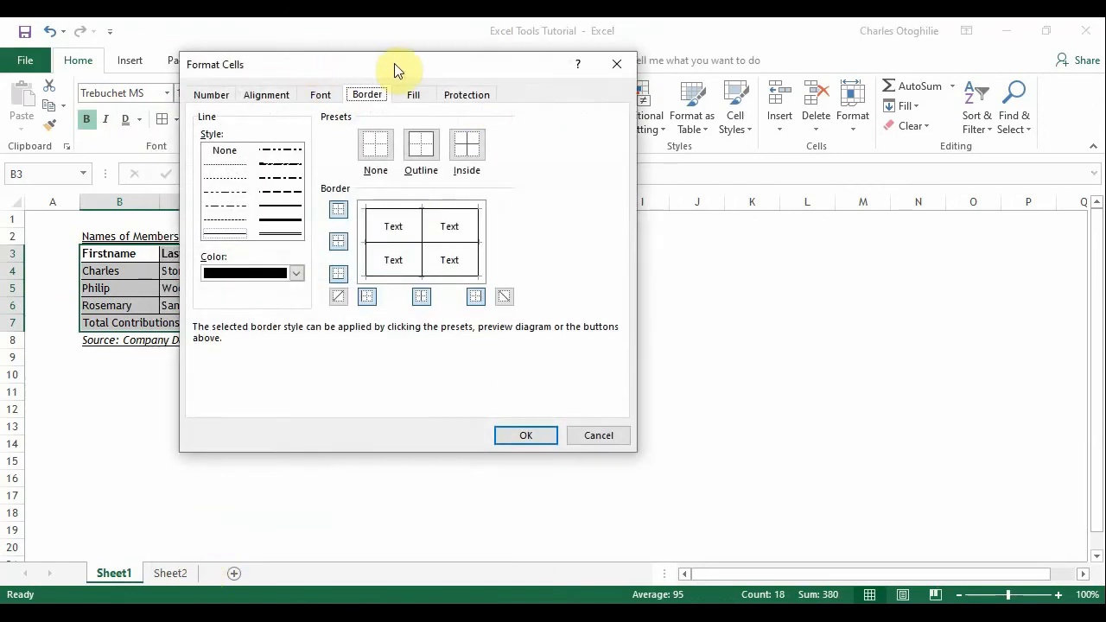
{"action": "left_click_drag", "start_coordinate": [394, 63], "coordinate": [604, 96]}
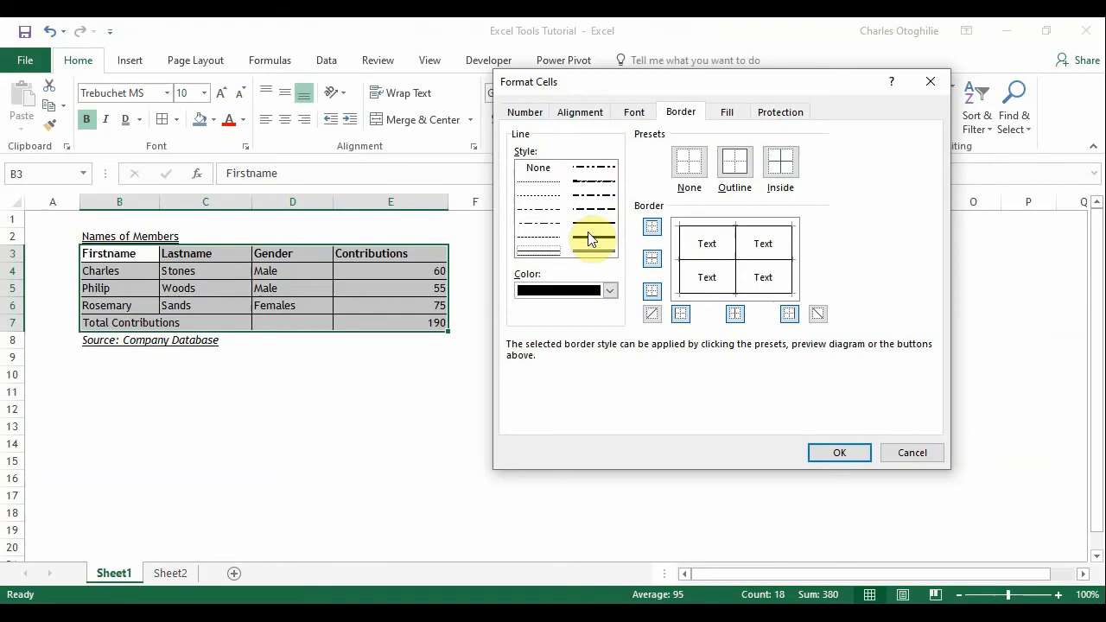
{"action": "left_click", "coordinate": [546, 253]}
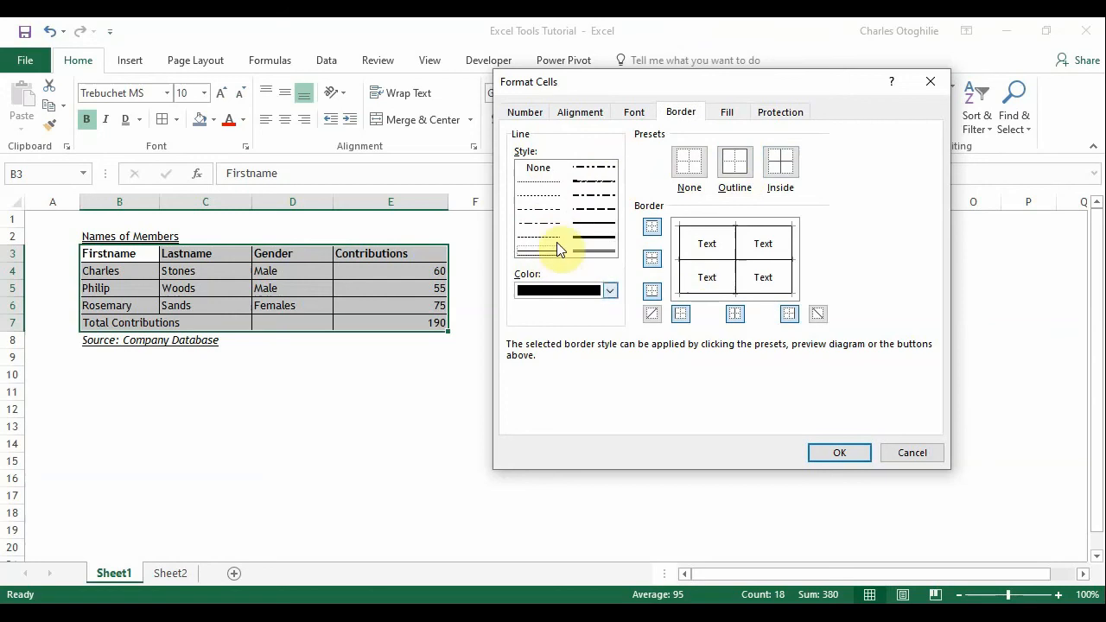
- Set the border line color to dark red and apply it to the table's outline and inside borders
{"action": "left_click", "coordinate": [609, 291]}
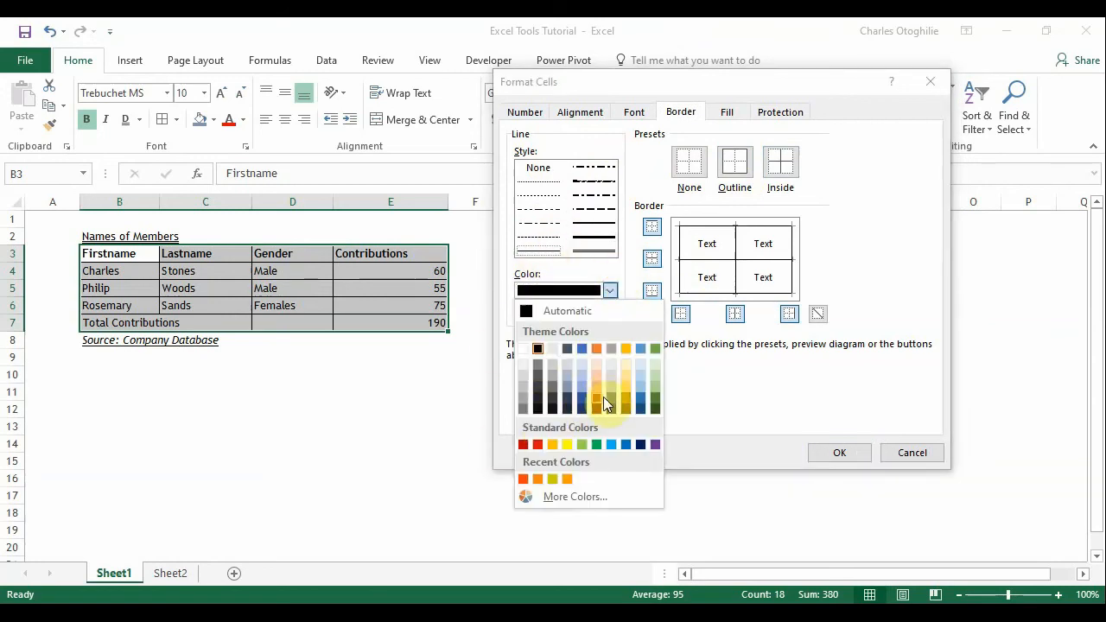
{"action": "left_click", "coordinate": [537, 377]}
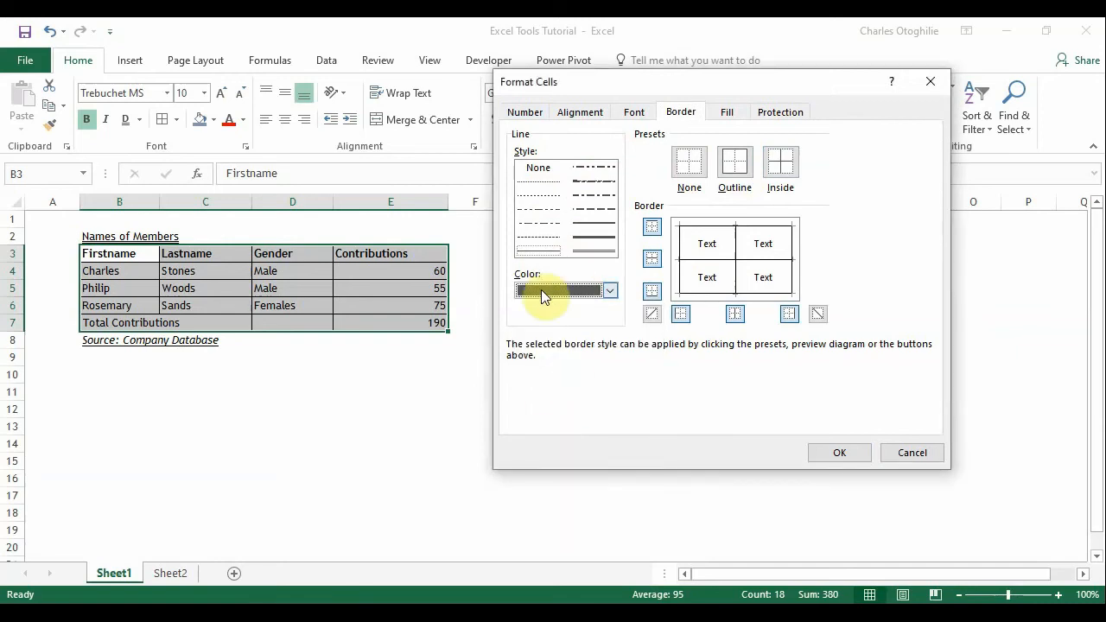
{"action": "left_click", "coordinate": [610, 291]}
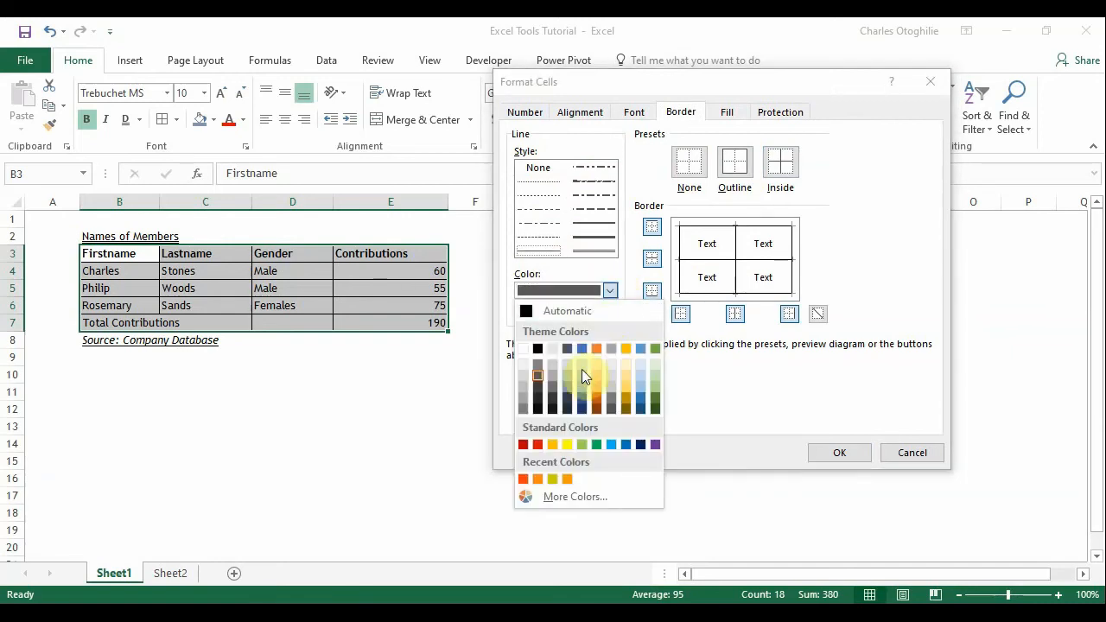
{"action": "left_click", "coordinate": [523, 444]}
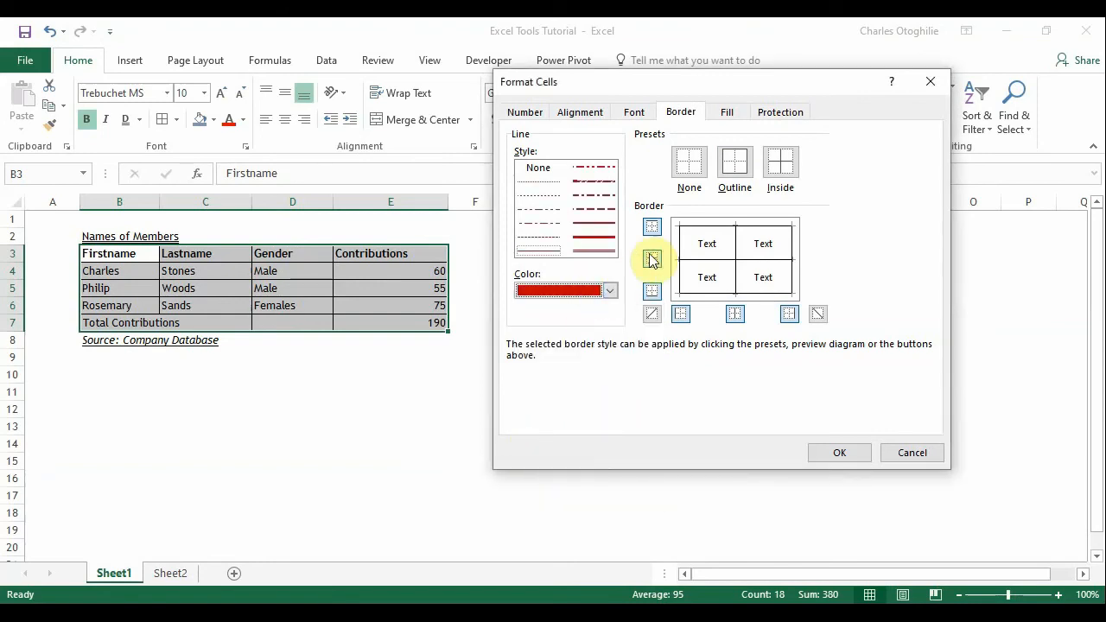
{"action": "left_click", "coordinate": [732, 164]}
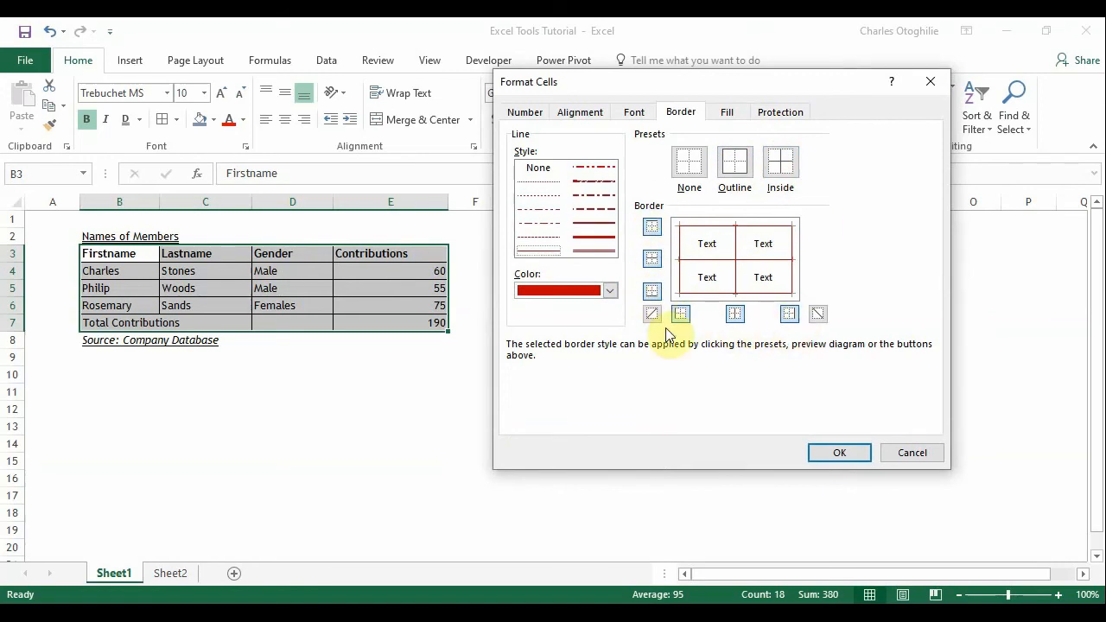
{"action": "left_click", "coordinate": [821, 453]}
{"action": "left_click", "coordinate": [110, 393]}
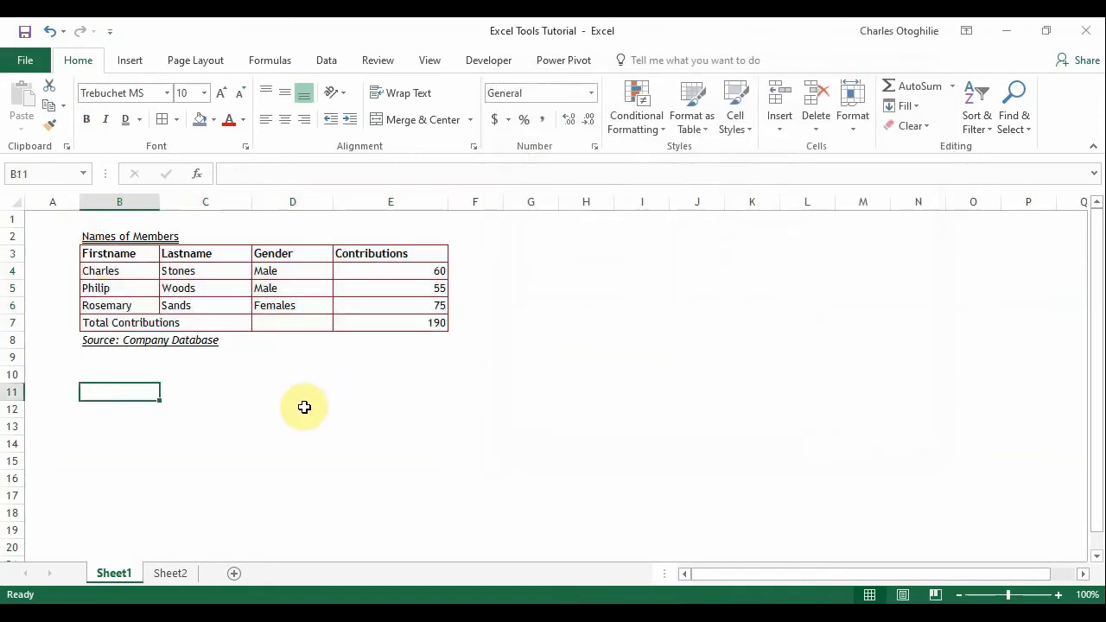
- Recolor the outline and inside borders of the table B3:E7 to dark gray through the detailed border settings
{"action": "left_click_drag", "start_coordinate": [123, 249], "coordinate": [373, 328]}
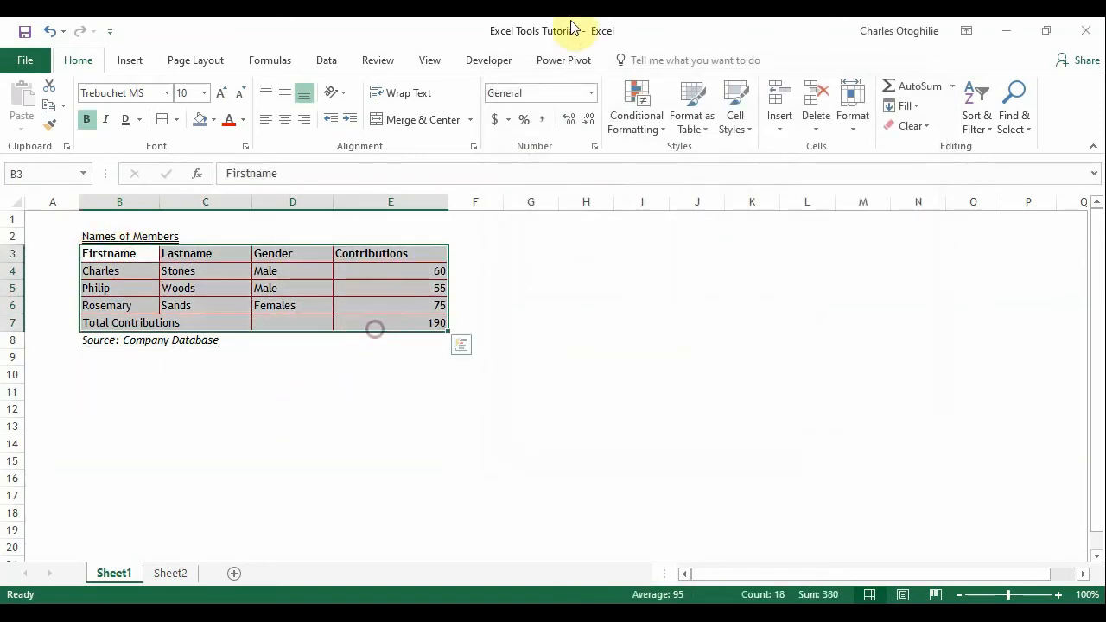
{"action": "left_click", "coordinate": [178, 119]}
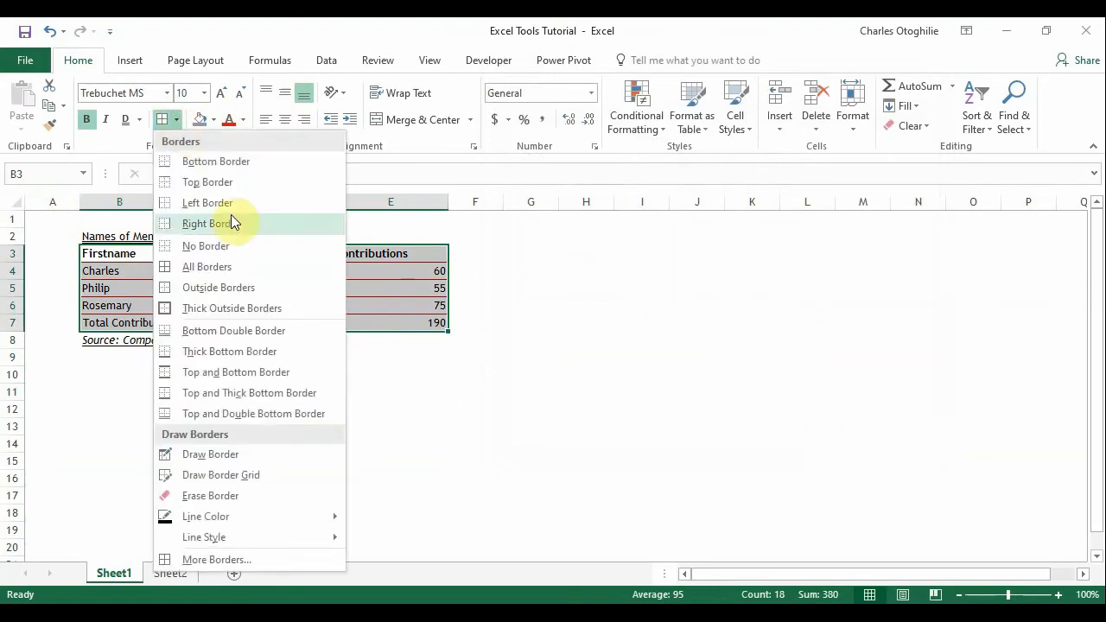
{"action": "left_click", "coordinate": [228, 561]}
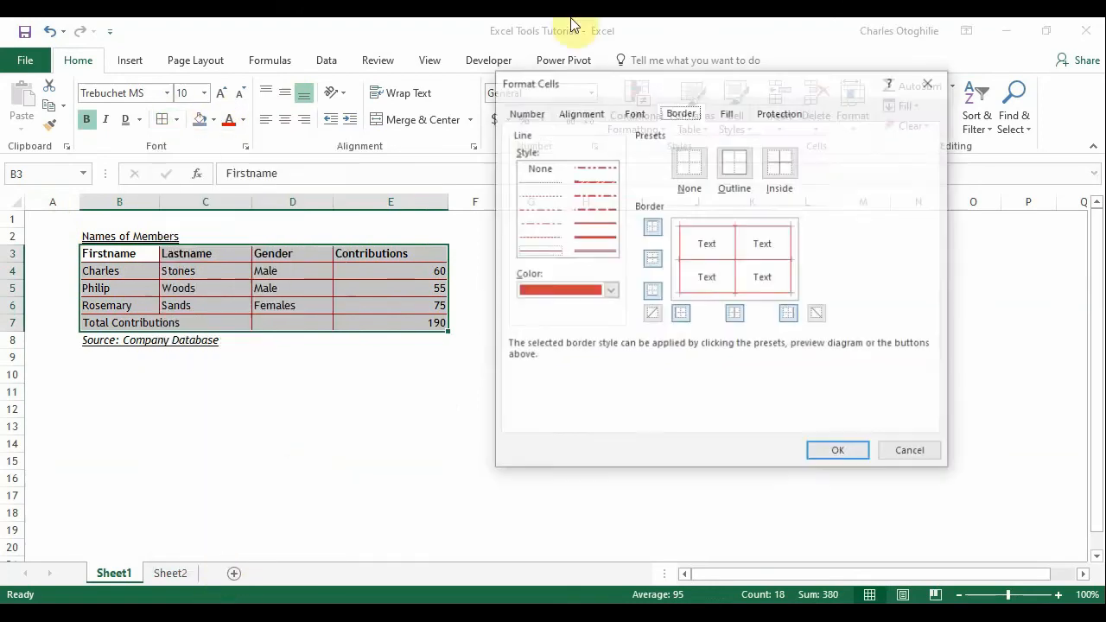
{"action": "left_click", "coordinate": [616, 291]}
{"action": "left_click", "coordinate": [536, 374]}
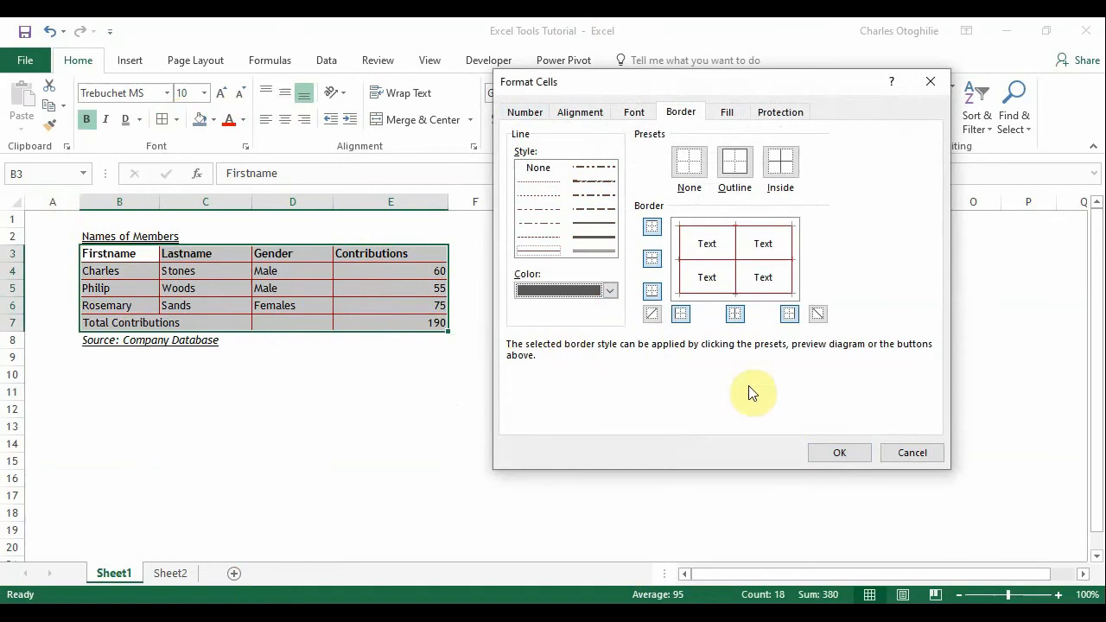
{"action": "left_click", "coordinate": [734, 161]}
{"action": "left_click", "coordinate": [780, 161]}
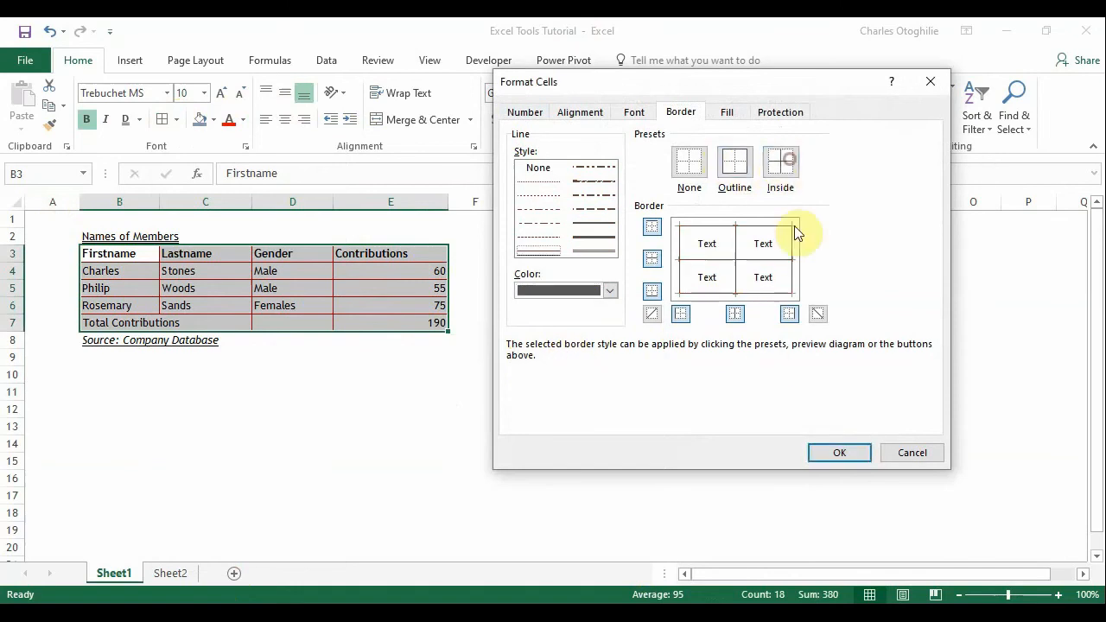
{"action": "left_click", "coordinate": [832, 450]}
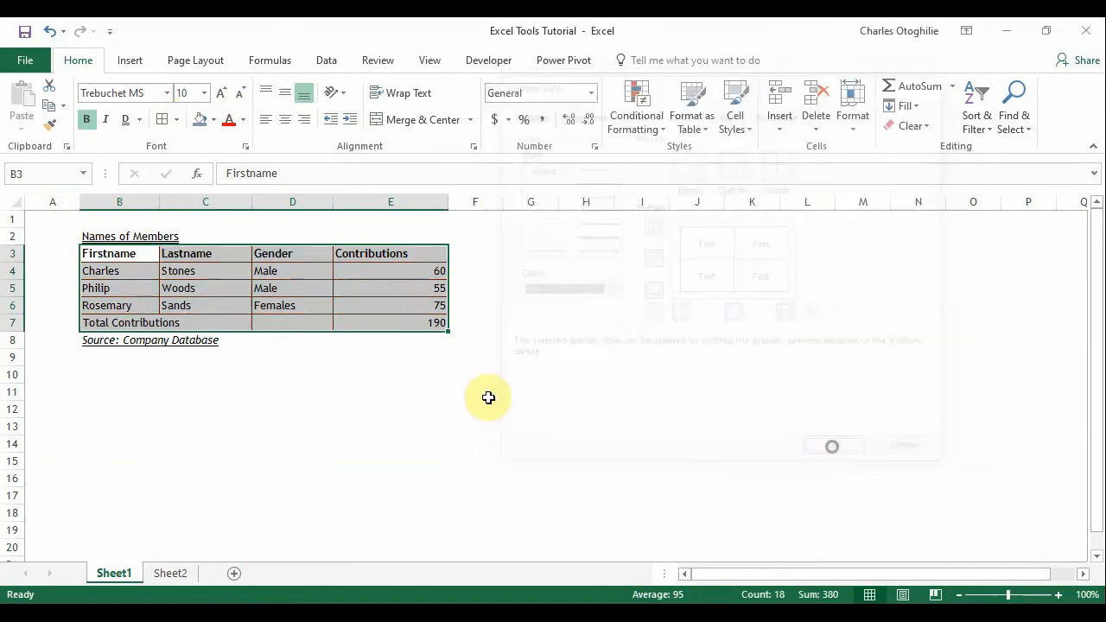
{"action": "left_click", "coordinate": [292, 426]}
{"action": "left_click", "coordinate": [98, 394]}
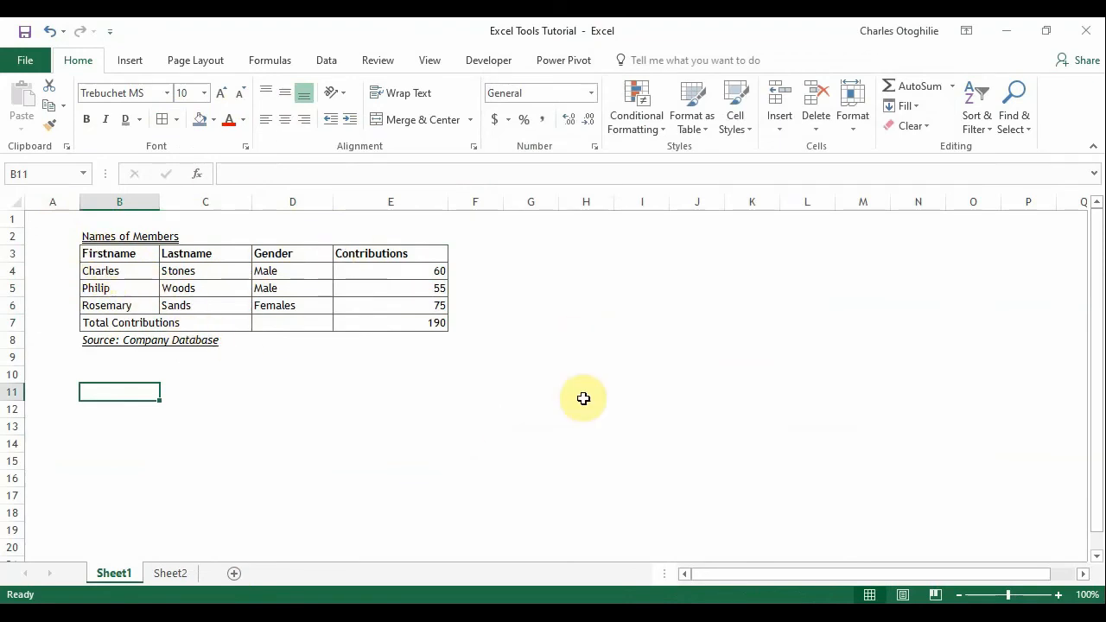
- Review the Font and Border settings in the Format Cells dialog for the empty cell B11 and close it without changes
{"action": "left_click", "coordinate": [246, 147]}
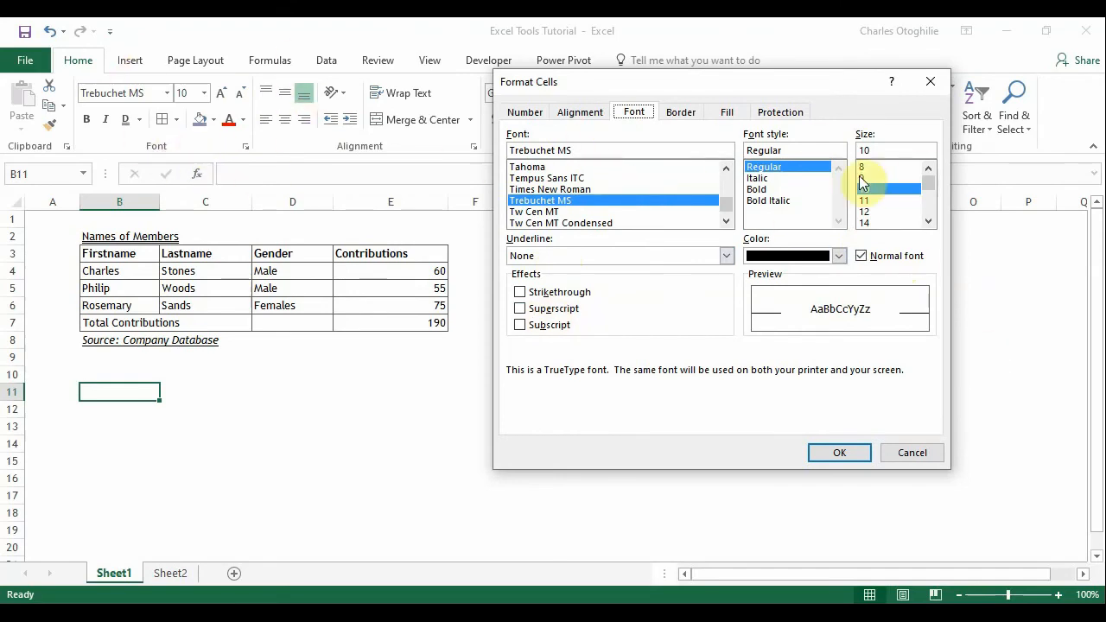
{"action": "left_click", "coordinate": [689, 111]}
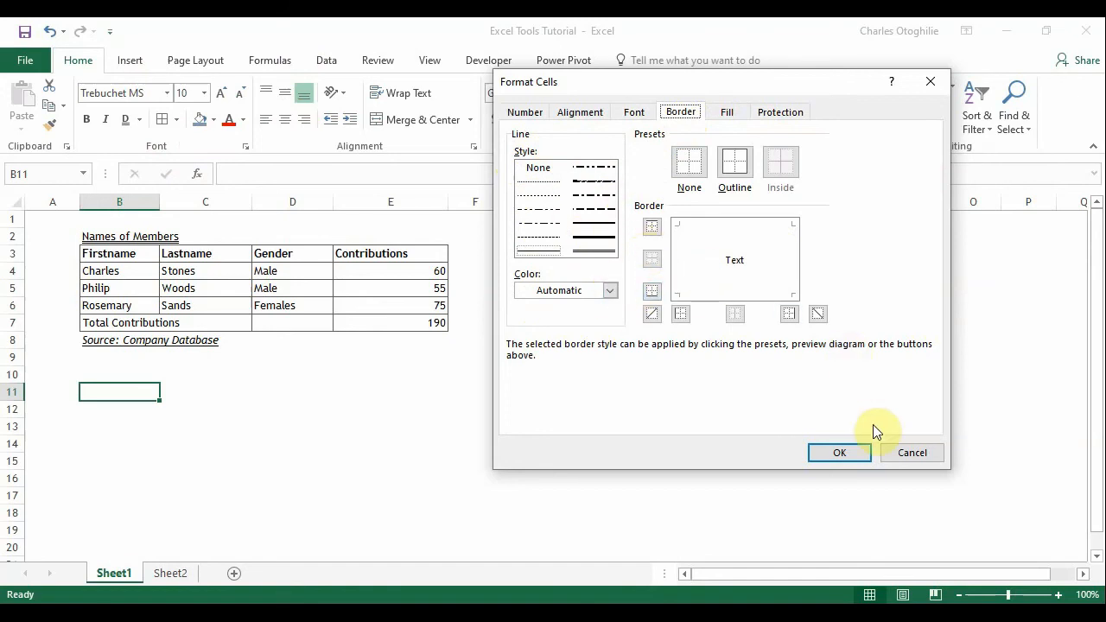
{"action": "left_click", "coordinate": [838, 453]}
{"action": "left_click", "coordinate": [641, 288]}
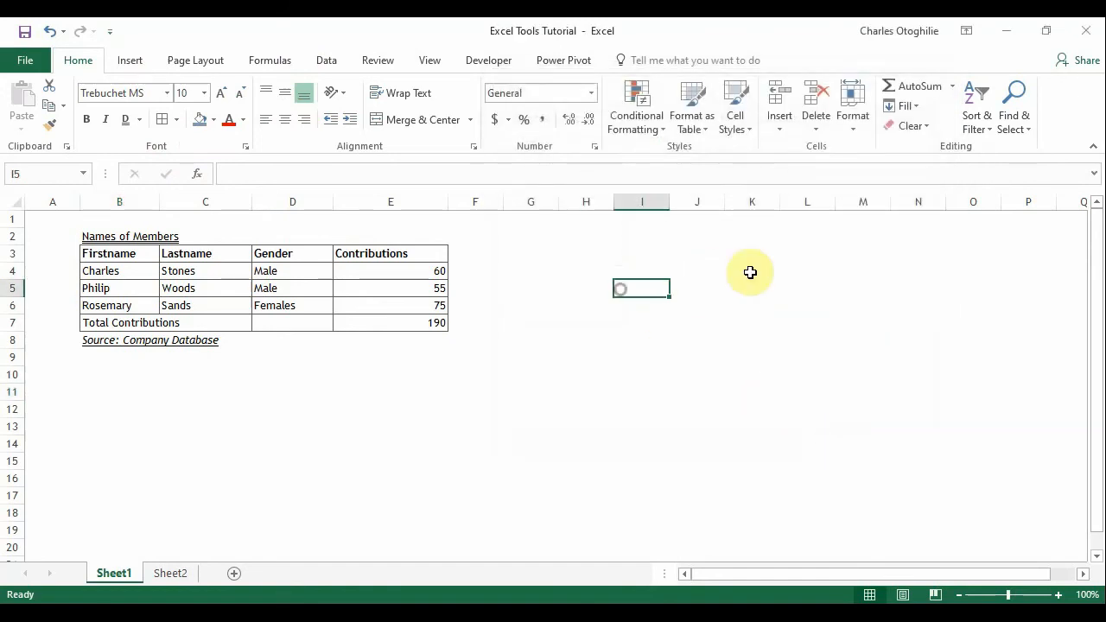
- Apply a Thick Bottom Border to the Total Contributions row, range B7:E7
{"action": "left_click_drag", "start_coordinate": [94, 322], "coordinate": [387, 329]}
{"action": "left_click", "coordinate": [177, 119]}
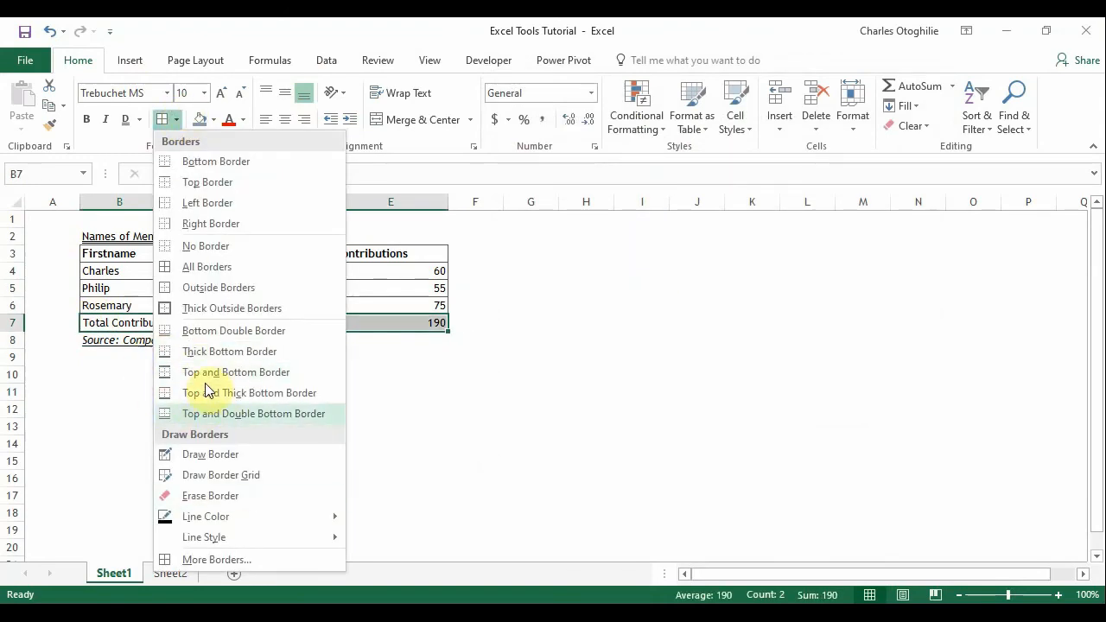
{"action": "left_click", "coordinate": [238, 349]}
{"action": "left_click", "coordinate": [415, 251]}
{"action": "left_click", "coordinate": [642, 409]}
{"action": "left_click", "coordinate": [260, 477]}
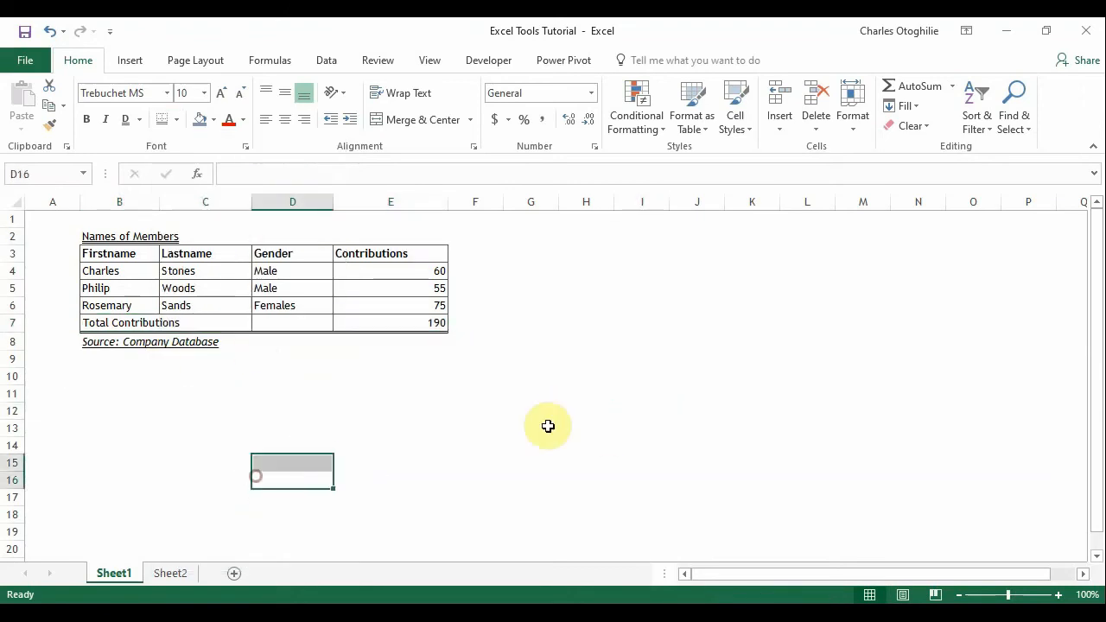
{"action": "left_click", "coordinate": [357, 342]}
{"action": "left_click", "coordinate": [276, 324]}
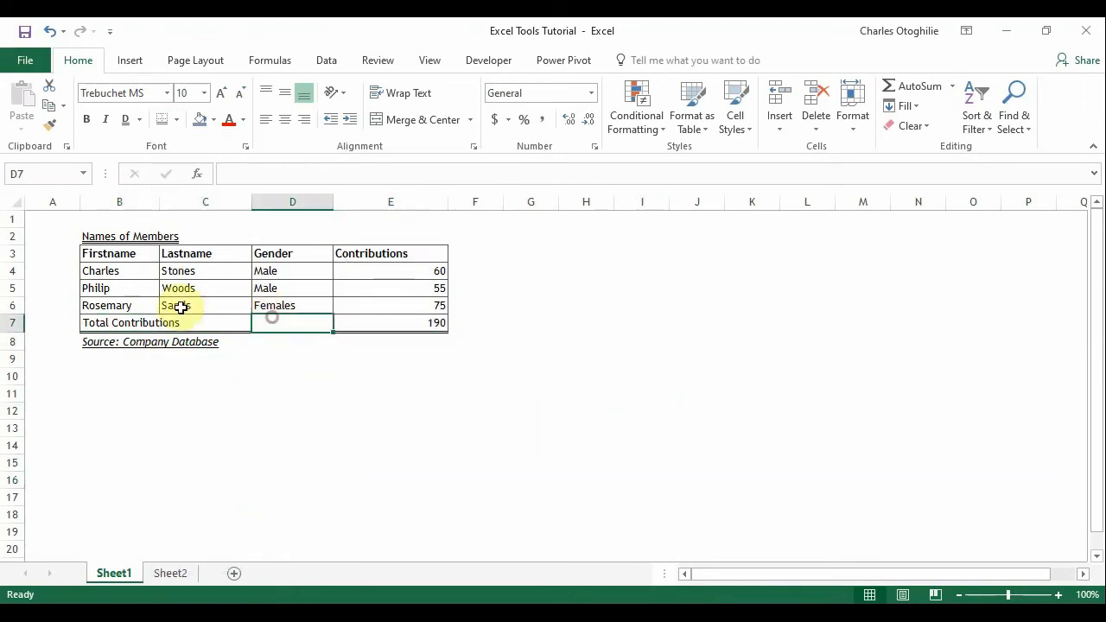
{"action": "left_click", "coordinate": [127, 306]}
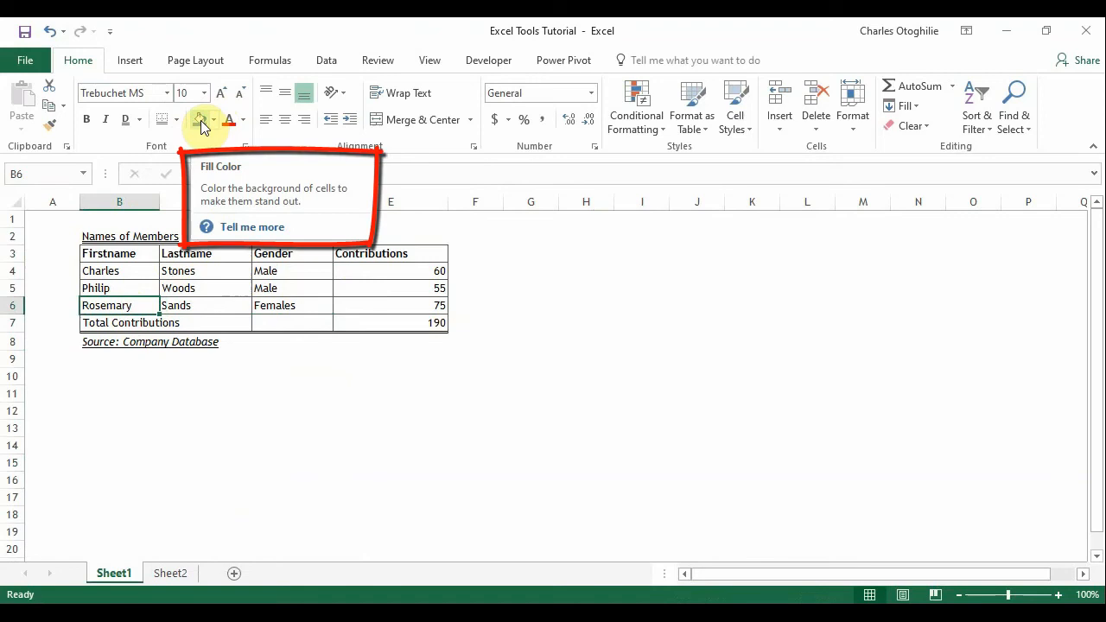
{"action": "left_click", "coordinate": [286, 307]}
{"action": "left_click", "coordinate": [223, 321]}
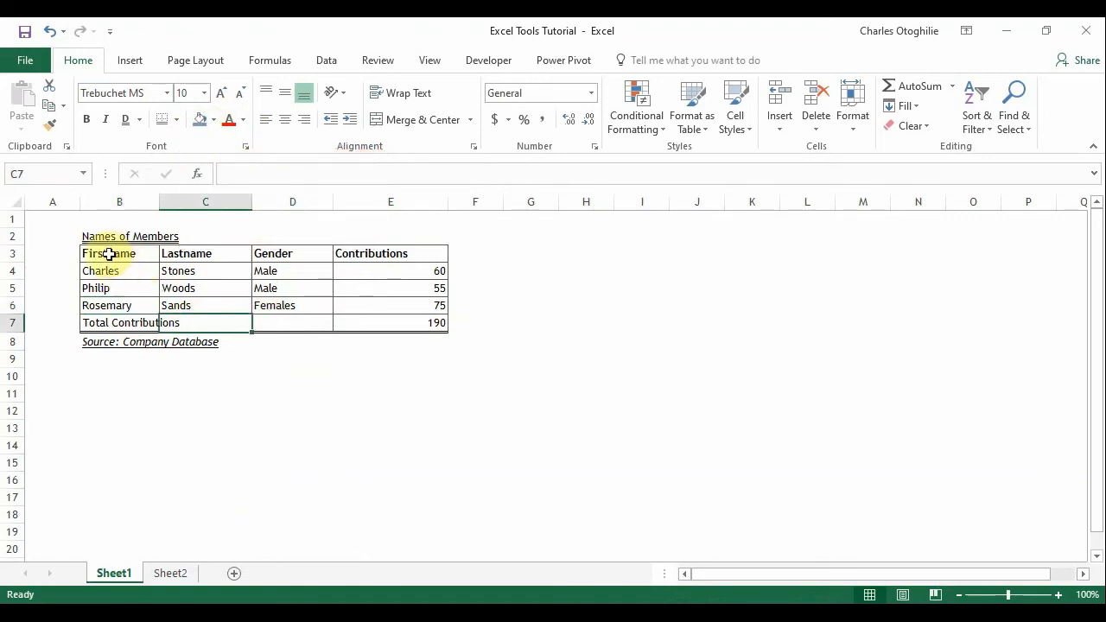
- Fill the table's header row, range B3:E3, with a blue-gray theme color
{"action": "left_click_drag", "start_coordinate": [109, 254], "coordinate": [411, 257]}
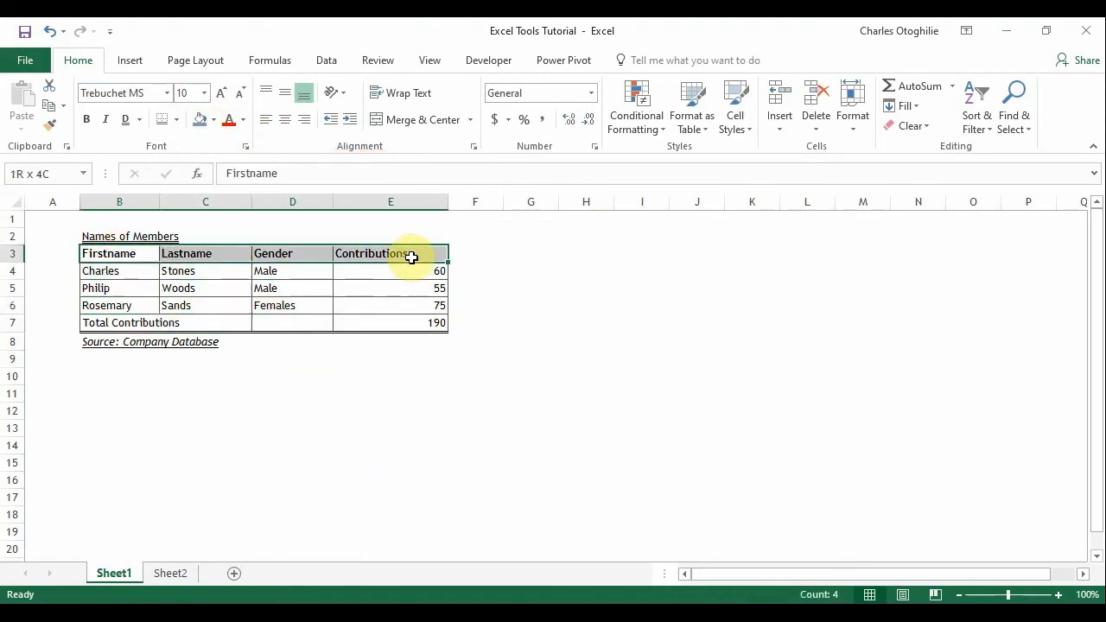
{"action": "left_click", "coordinate": [215, 120]}
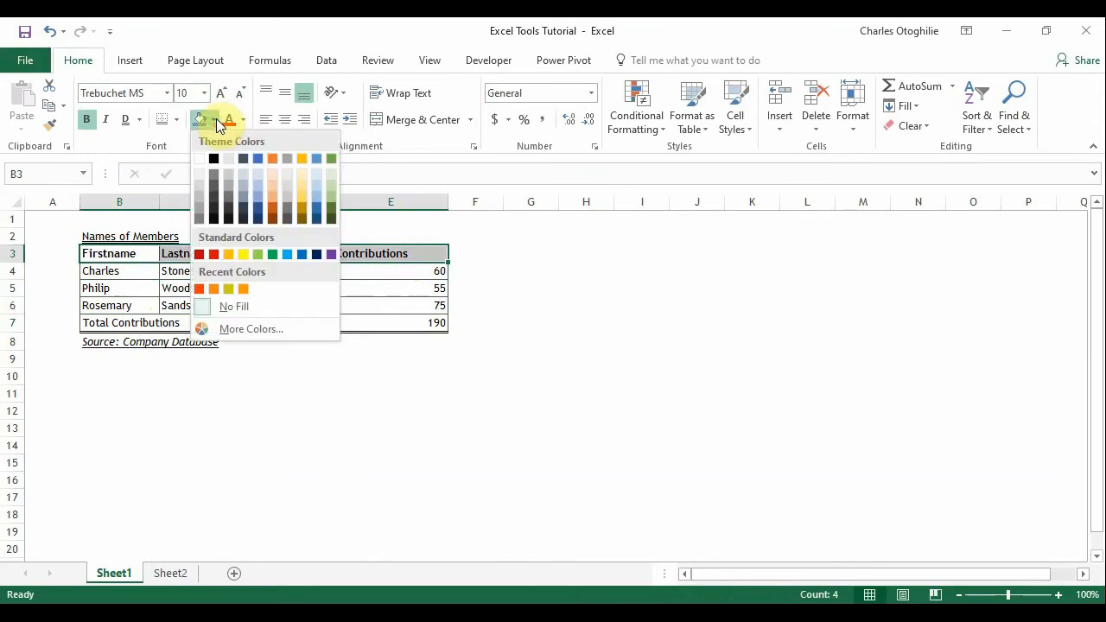
{"action": "left_click", "coordinate": [244, 195]}
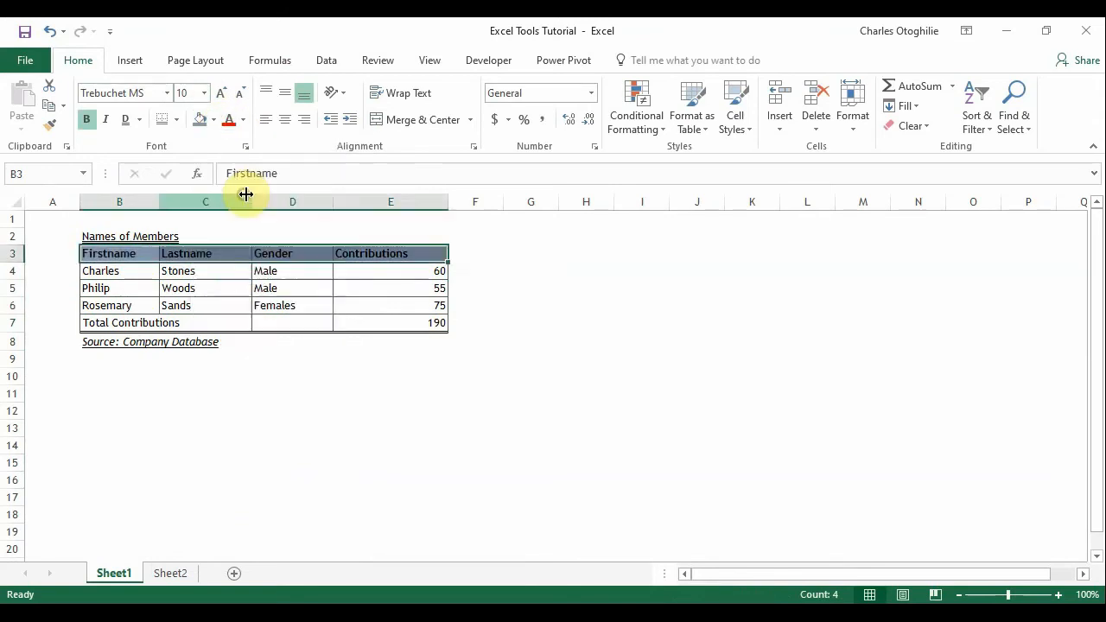
{"action": "left_click", "coordinate": [391, 343]}
{"action": "left_click", "coordinate": [292, 463]}
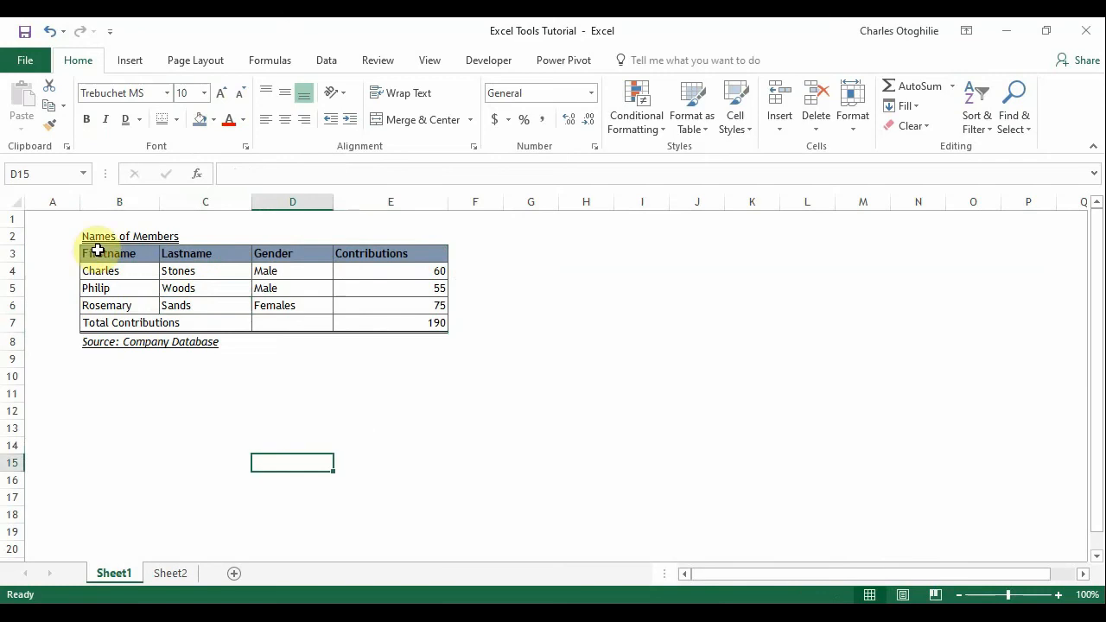
{"action": "left_click_drag", "start_coordinate": [98, 250], "coordinate": [391, 305]}
{"action": "left_click", "coordinate": [294, 376]}
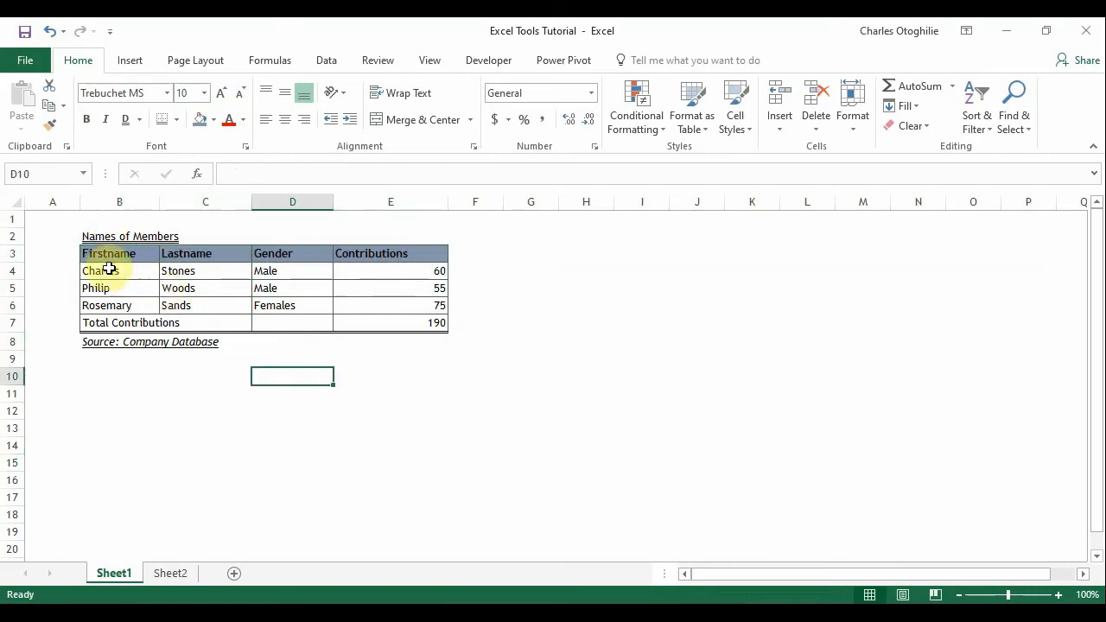
{"action": "left_click_drag", "start_coordinate": [110, 270], "coordinate": [388, 318]}
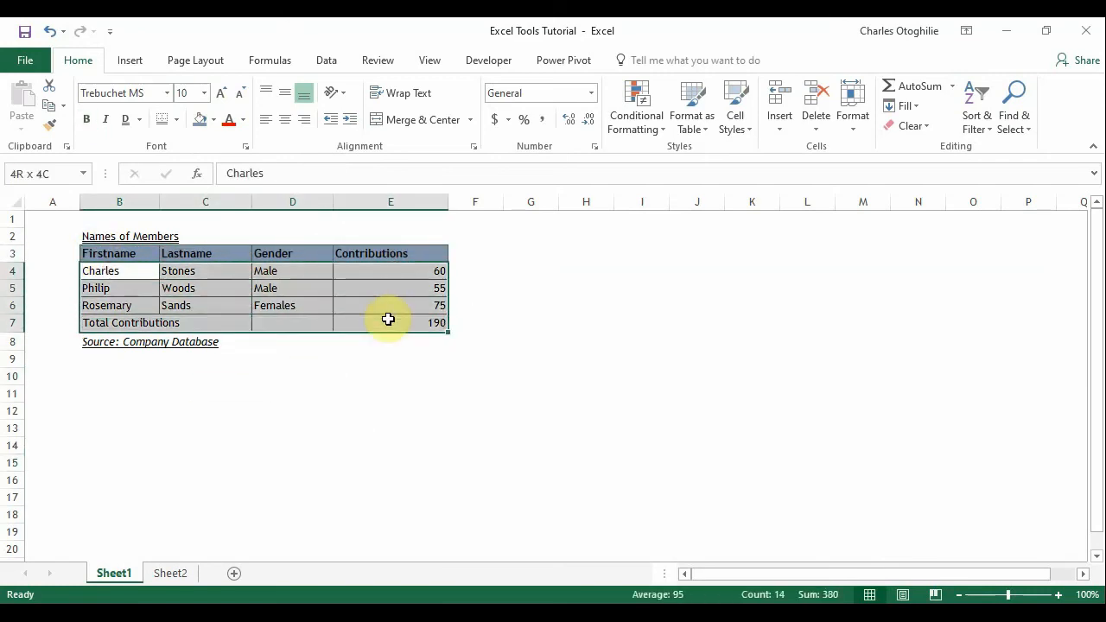
{"action": "left_click", "coordinate": [153, 286]}
{"action": "left_click", "coordinate": [128, 308]}
{"action": "left_click", "coordinate": [266, 309]}
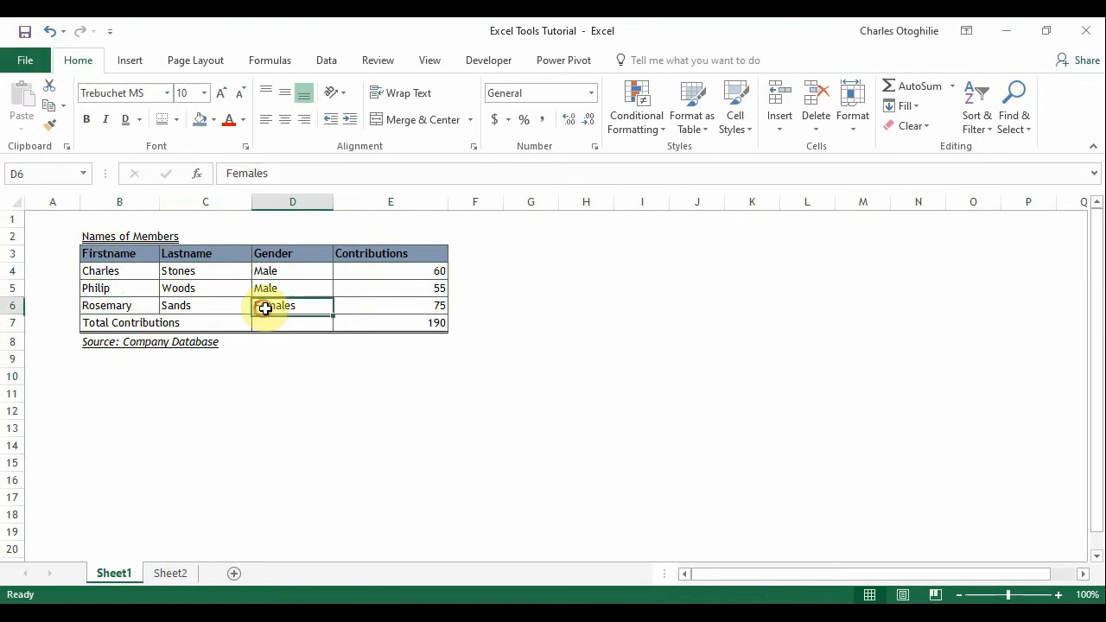
{"action": "left_click", "coordinate": [378, 312]}
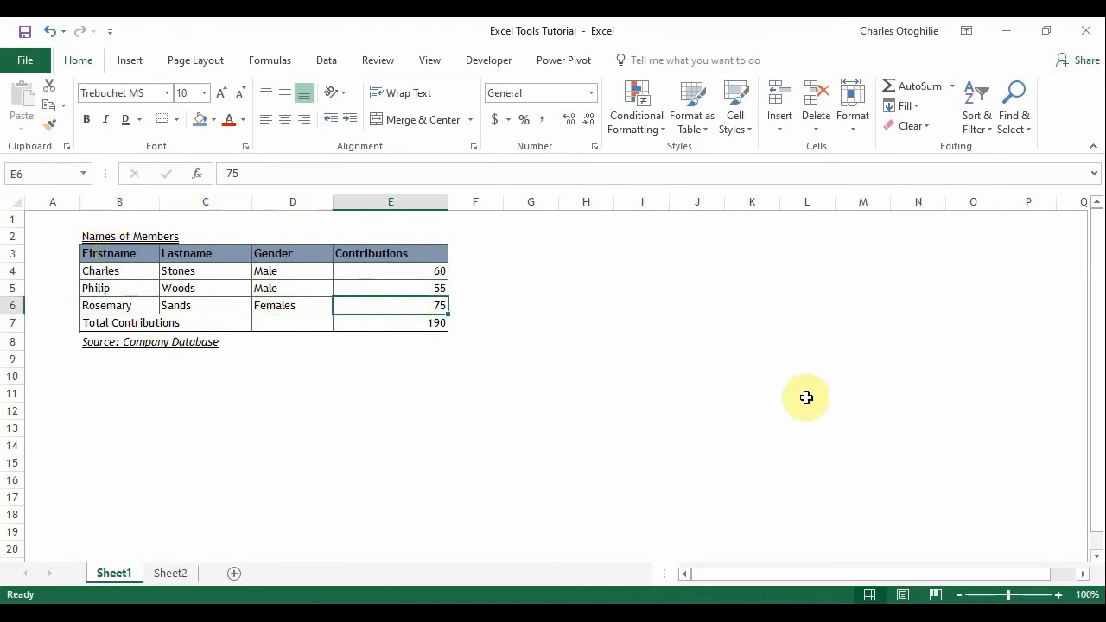
{"action": "left_click", "coordinate": [508, 358]}
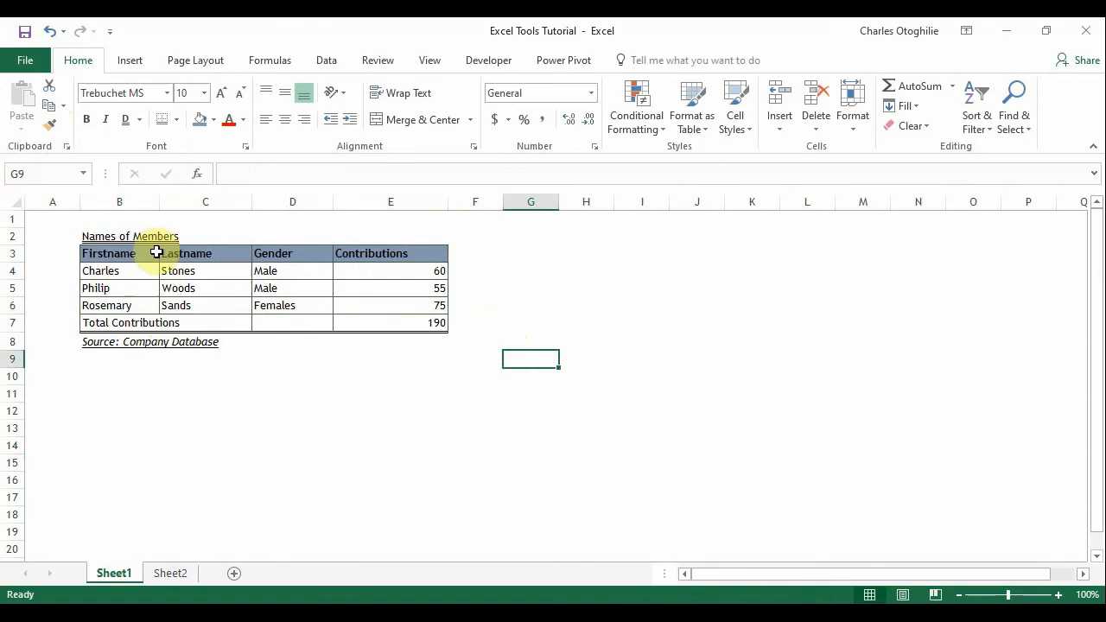
- Change the fill of the header row B3:E3 to the standard dark red
{"action": "left_click_drag", "start_coordinate": [137, 253], "coordinate": [415, 249]}
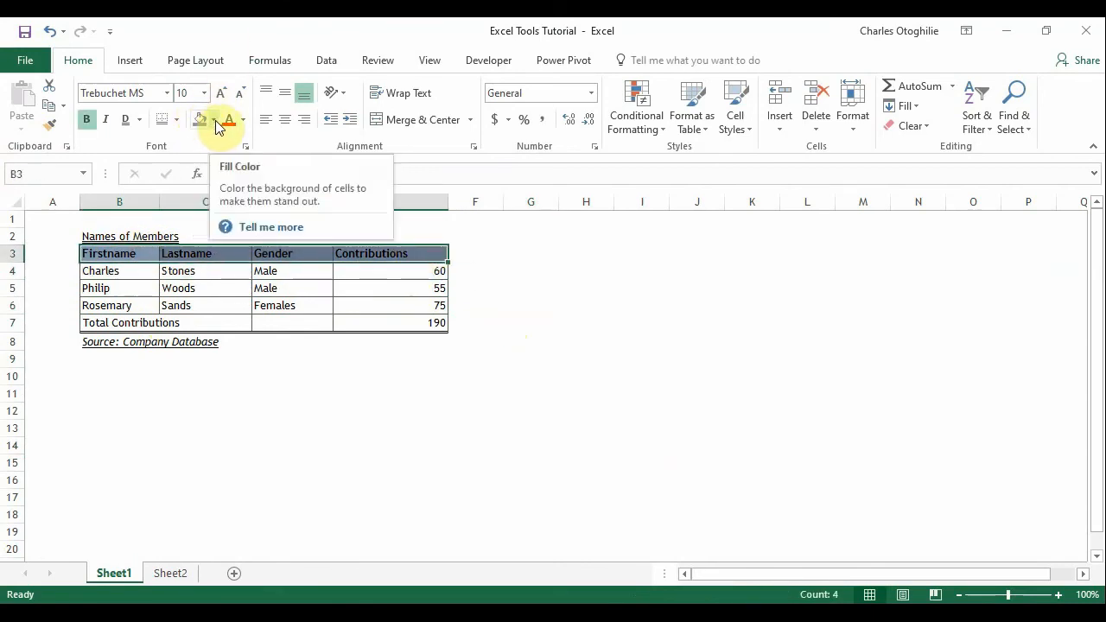
{"action": "left_click", "coordinate": [215, 121]}
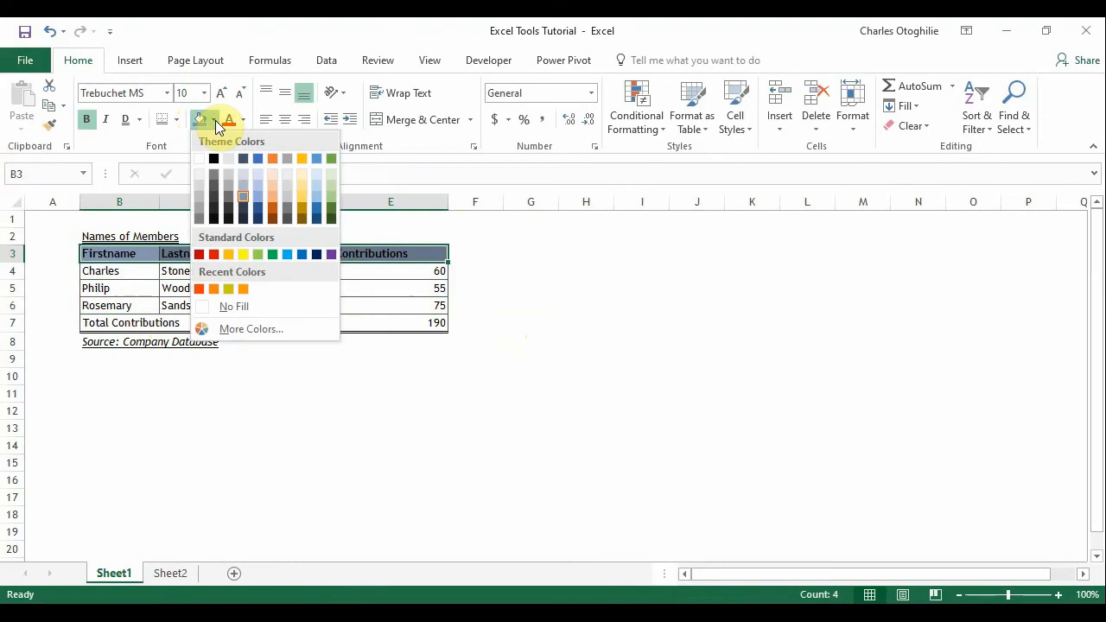
{"action": "left_click", "coordinate": [200, 255]}
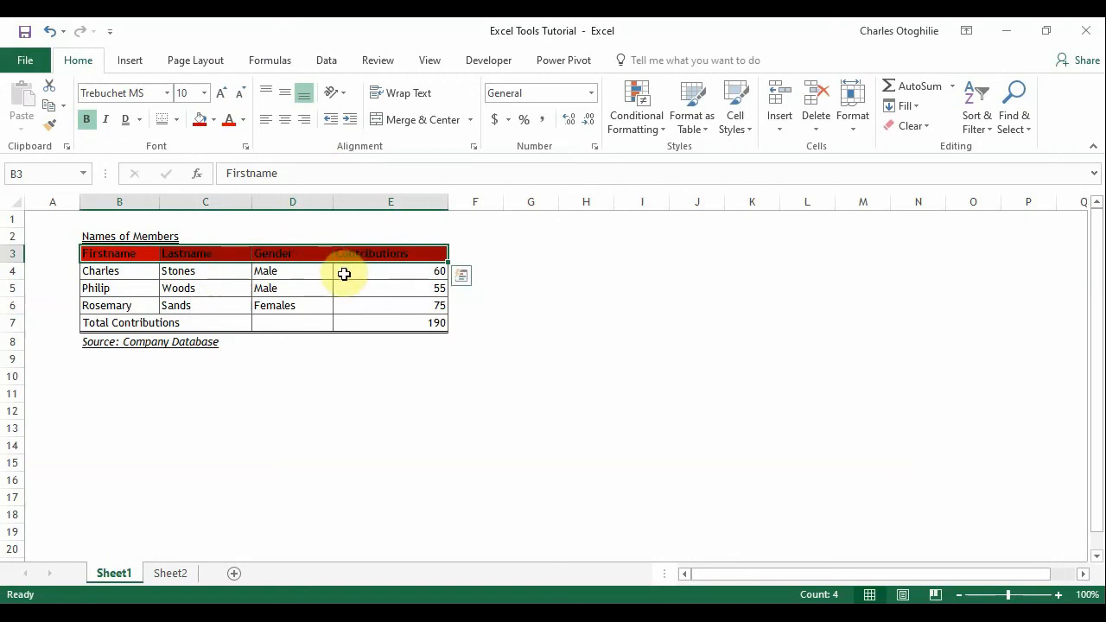
- Recolor the header row B3:E3 with an orange-red fill picked from the standard color set of the Colors dialog
{"action": "left_click", "coordinate": [215, 121]}
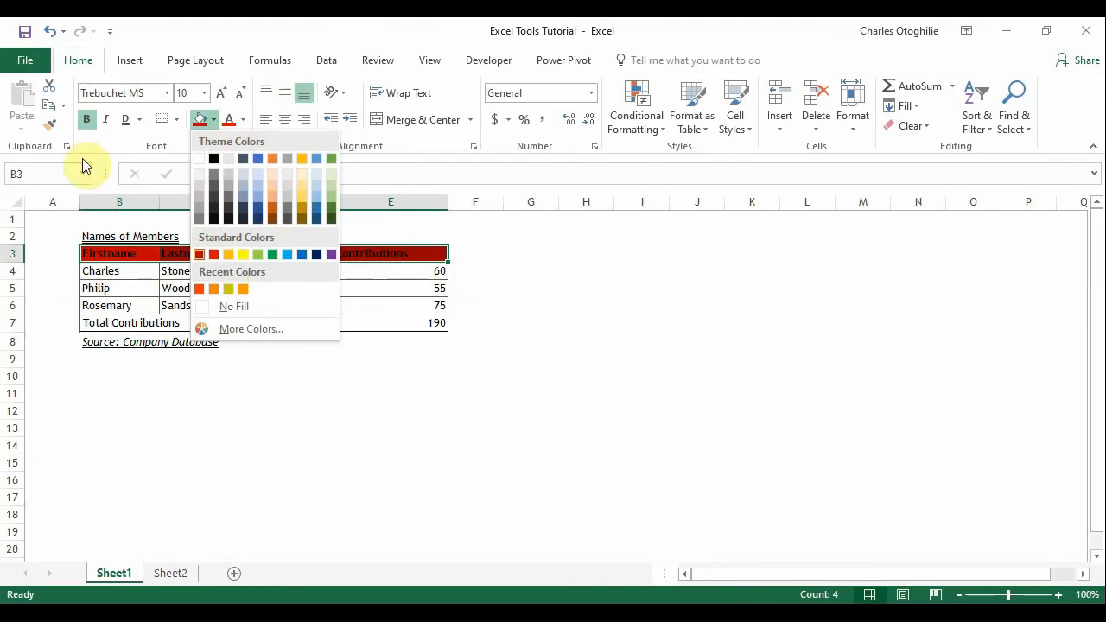
{"action": "left_click", "coordinate": [238, 331]}
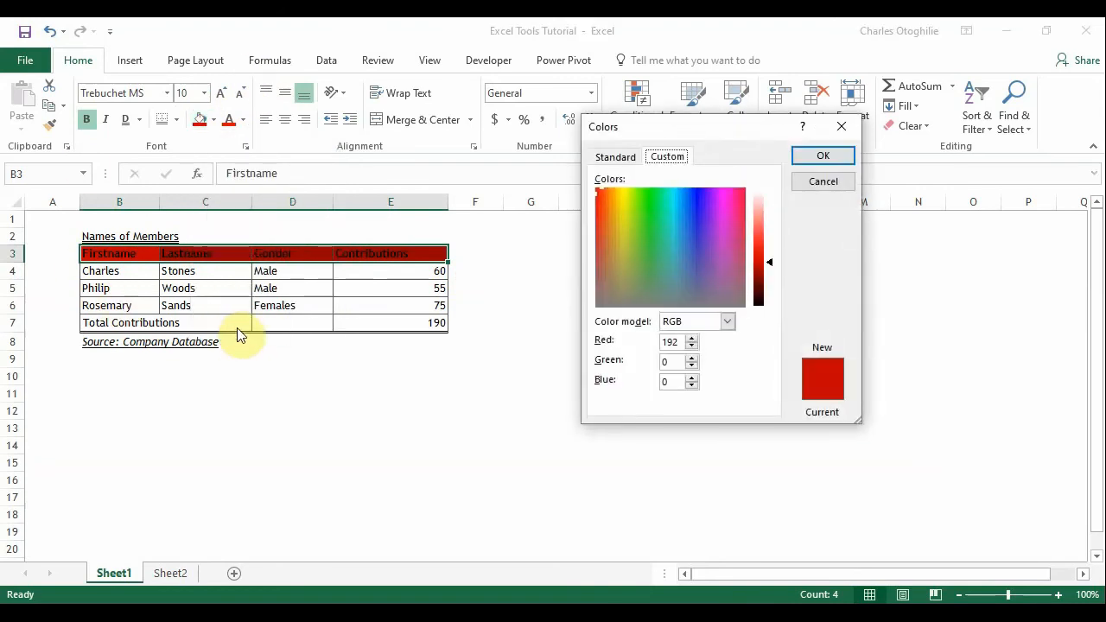
{"action": "left_click", "coordinate": [628, 161]}
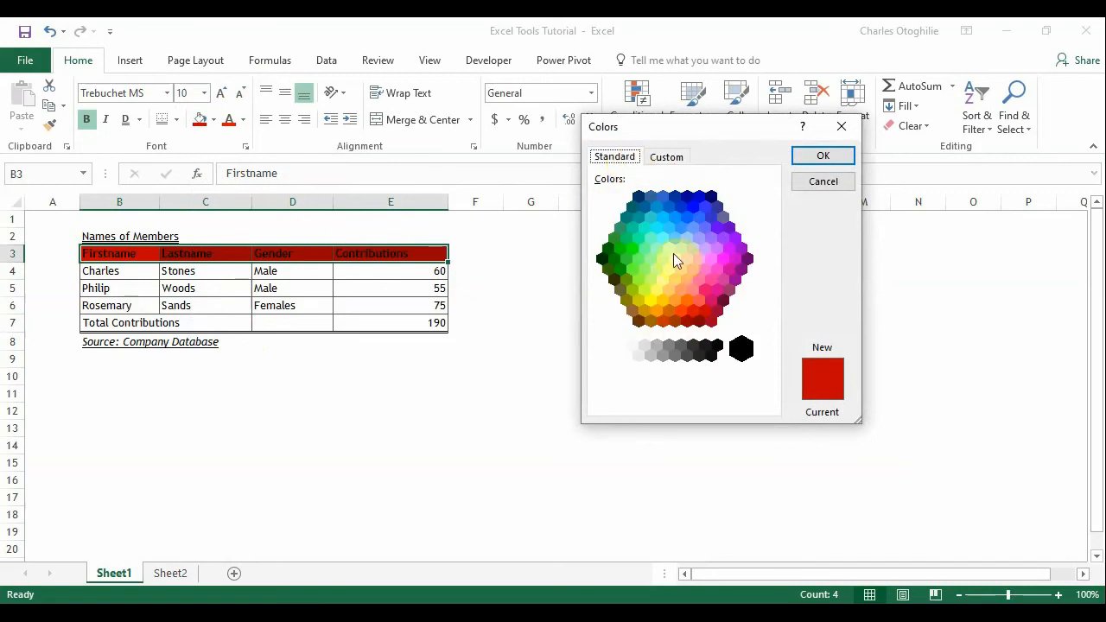
{"action": "left_click", "coordinate": [755, 333]}
{"action": "left_click", "coordinate": [673, 158]}
{"action": "left_click", "coordinate": [629, 158]}
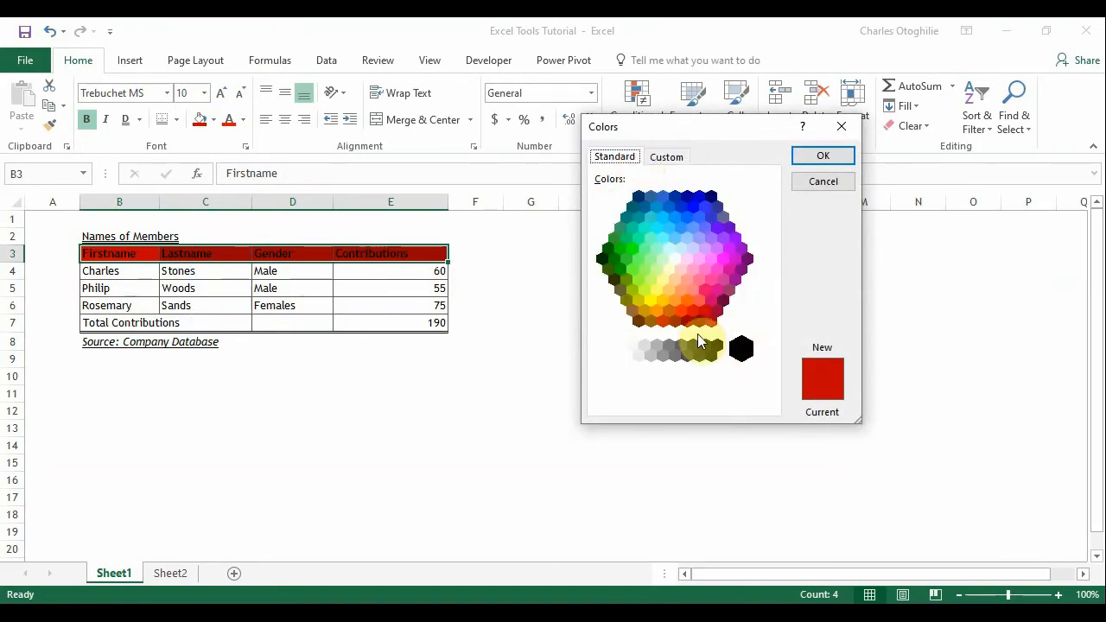
{"action": "left_click", "coordinate": [682, 312]}
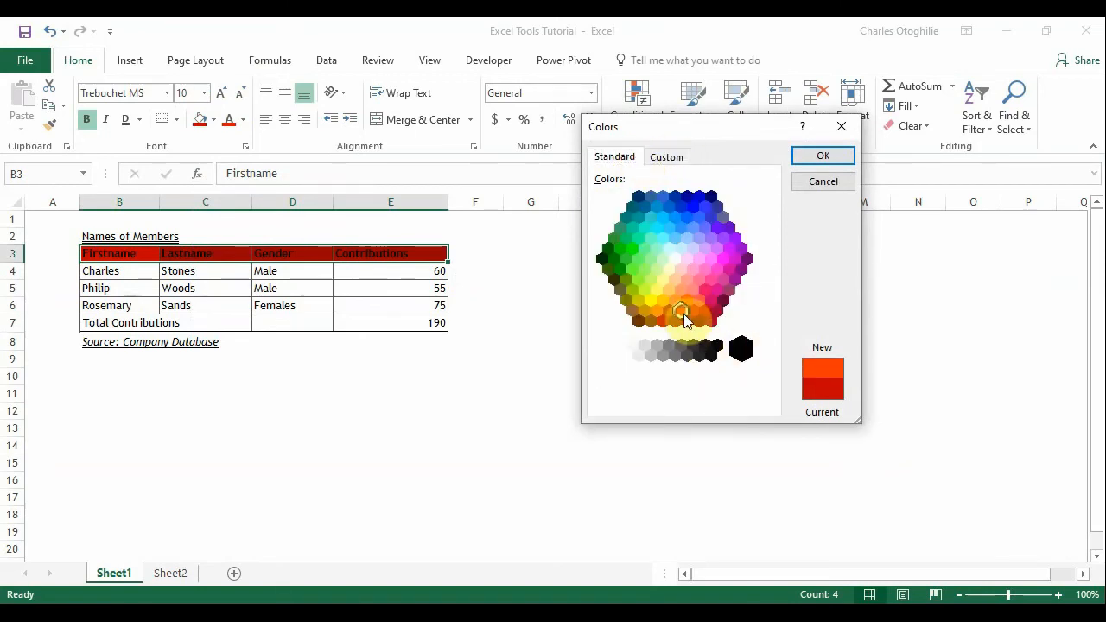
{"action": "left_click", "coordinate": [821, 157]}
{"action": "left_click", "coordinate": [121, 306]}
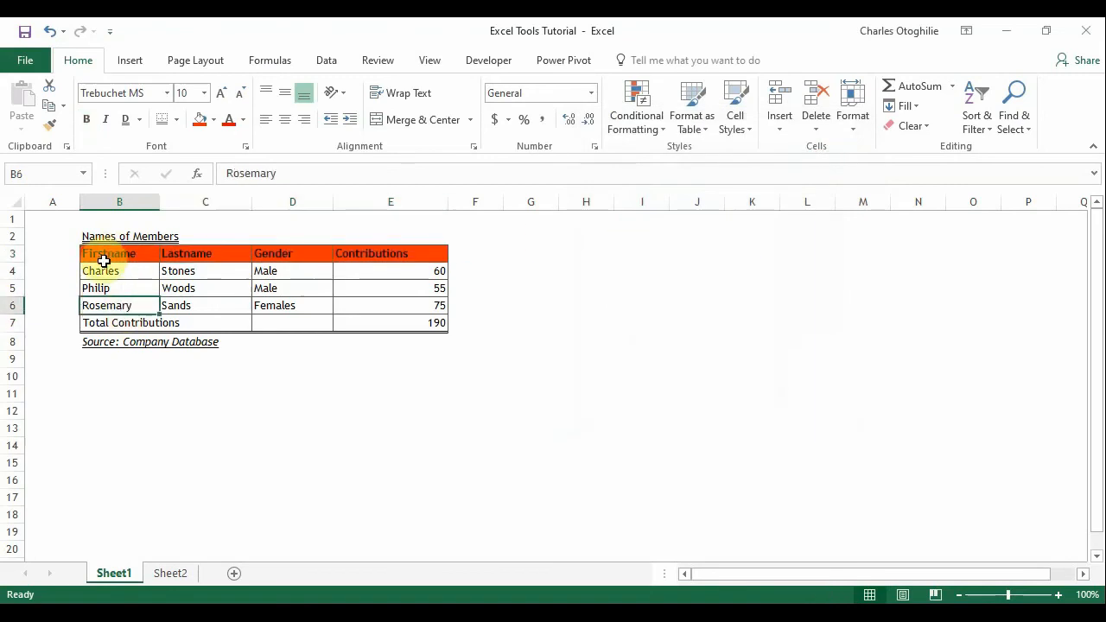
{"action": "left_click_drag", "start_coordinate": [103, 256], "coordinate": [390, 257]}
{"action": "left_click", "coordinate": [340, 354]}
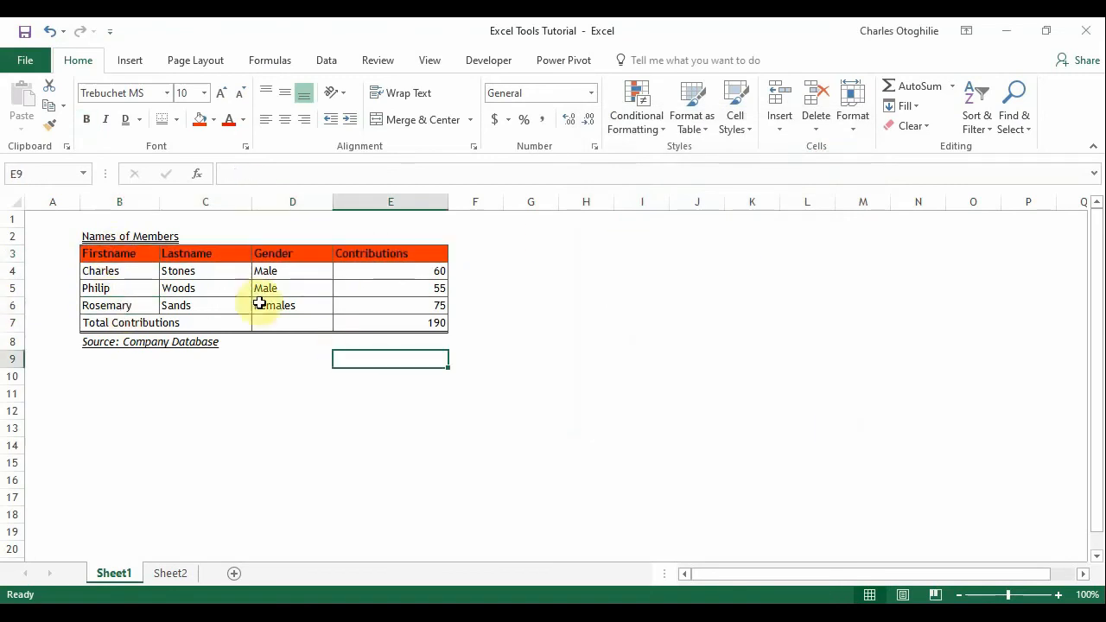
- Apply a custom gold fill with RGB 235, 189, 21 to the header row B3:E3
{"action": "left_click_drag", "start_coordinate": [130, 256], "coordinate": [413, 256]}
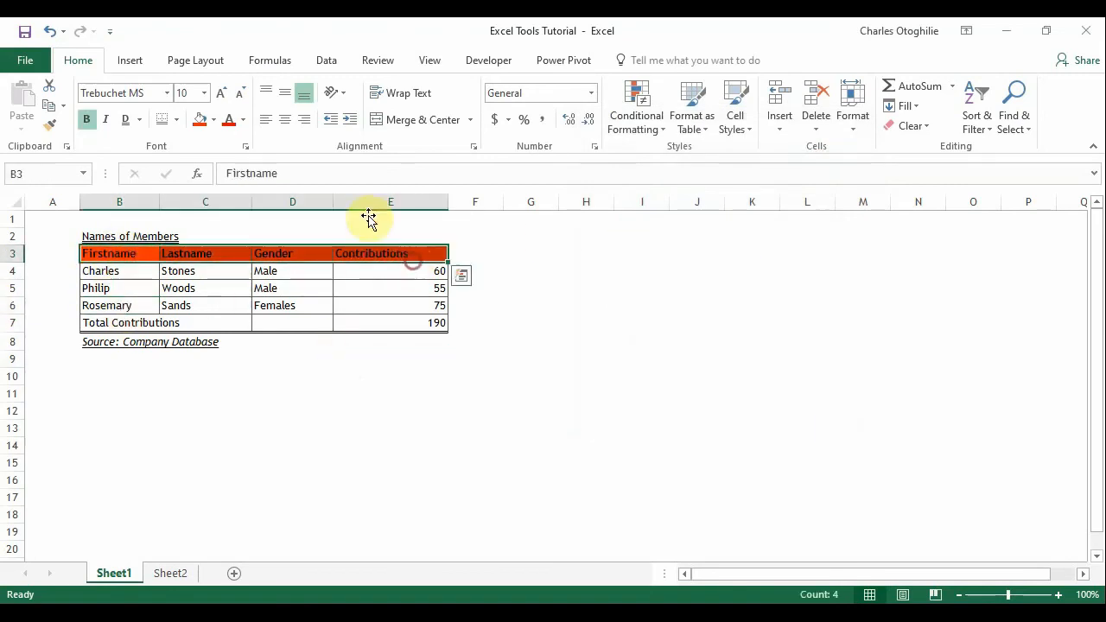
{"action": "left_click", "coordinate": [213, 121]}
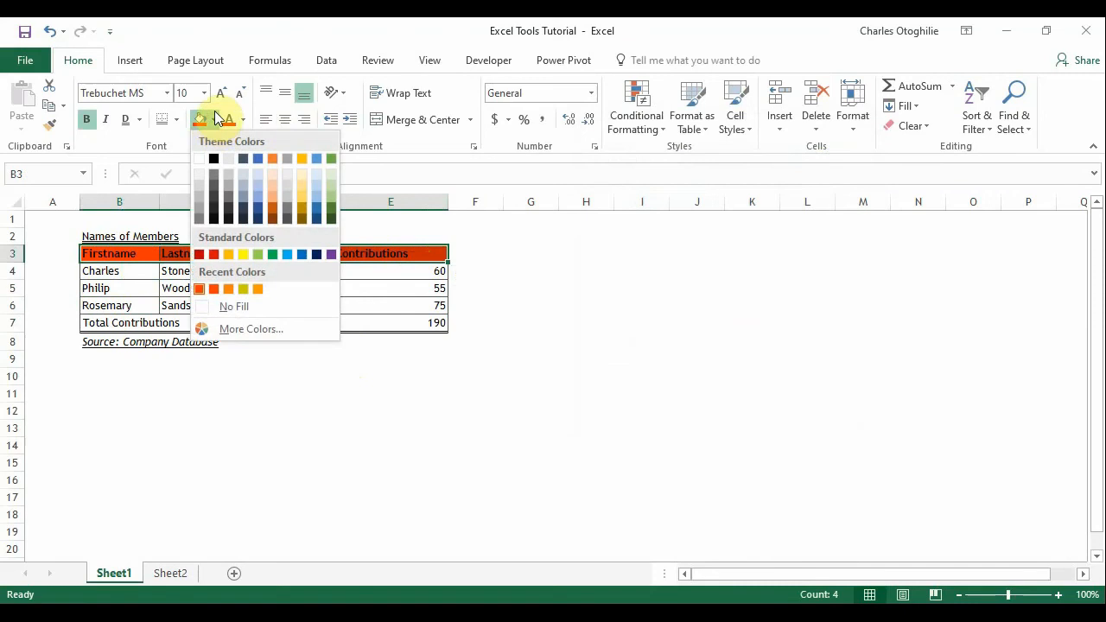
{"action": "left_click", "coordinate": [246, 329]}
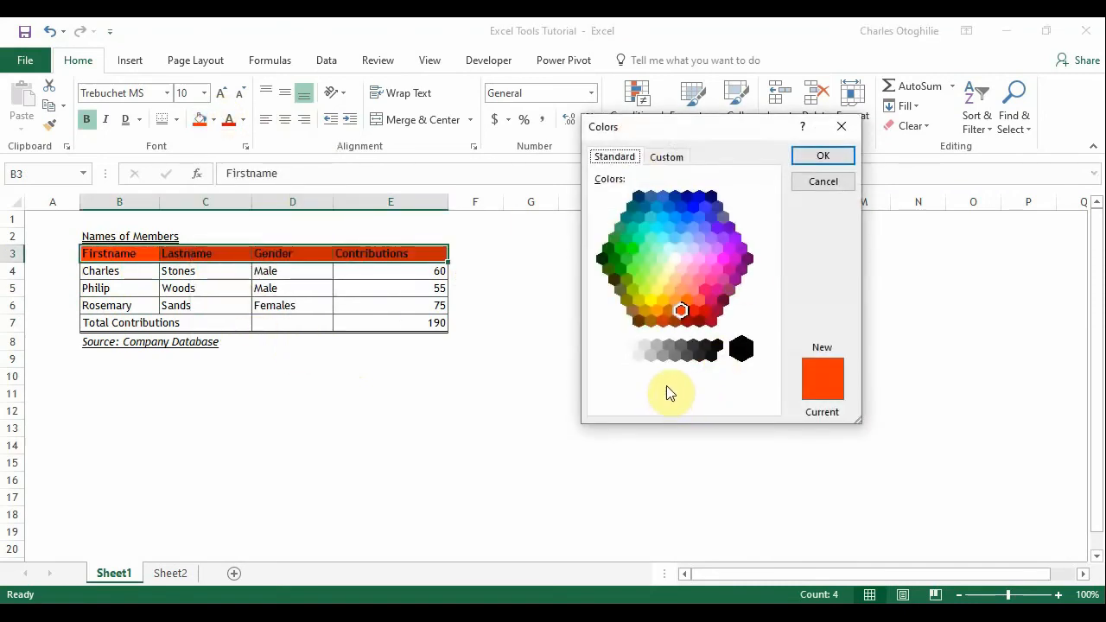
{"action": "left_click", "coordinate": [657, 160]}
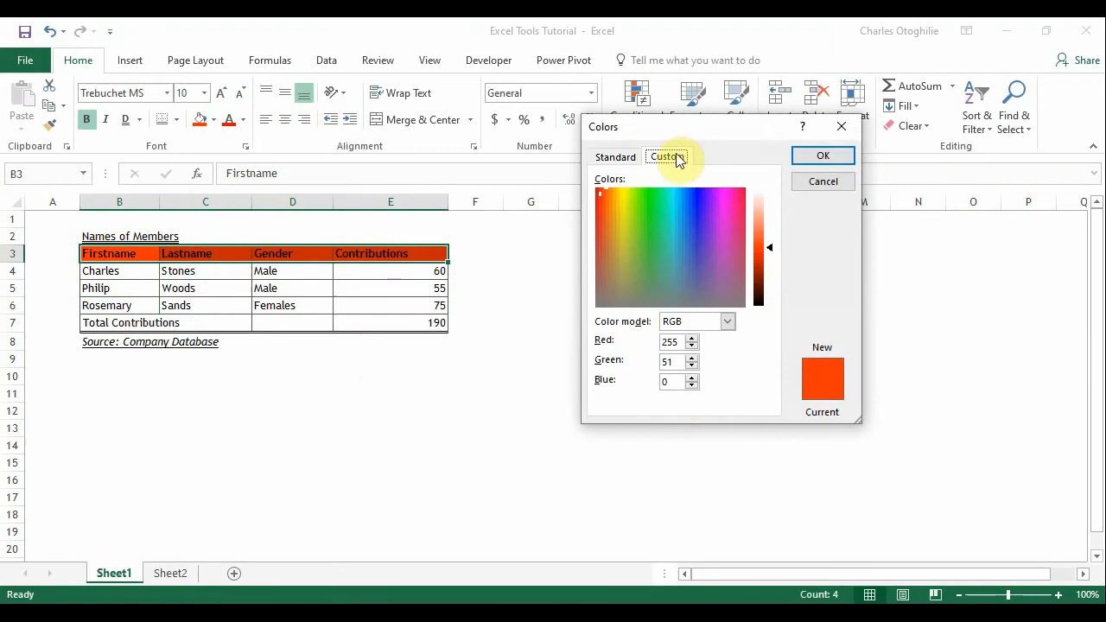
{"action": "left_click", "coordinate": [613, 206]}
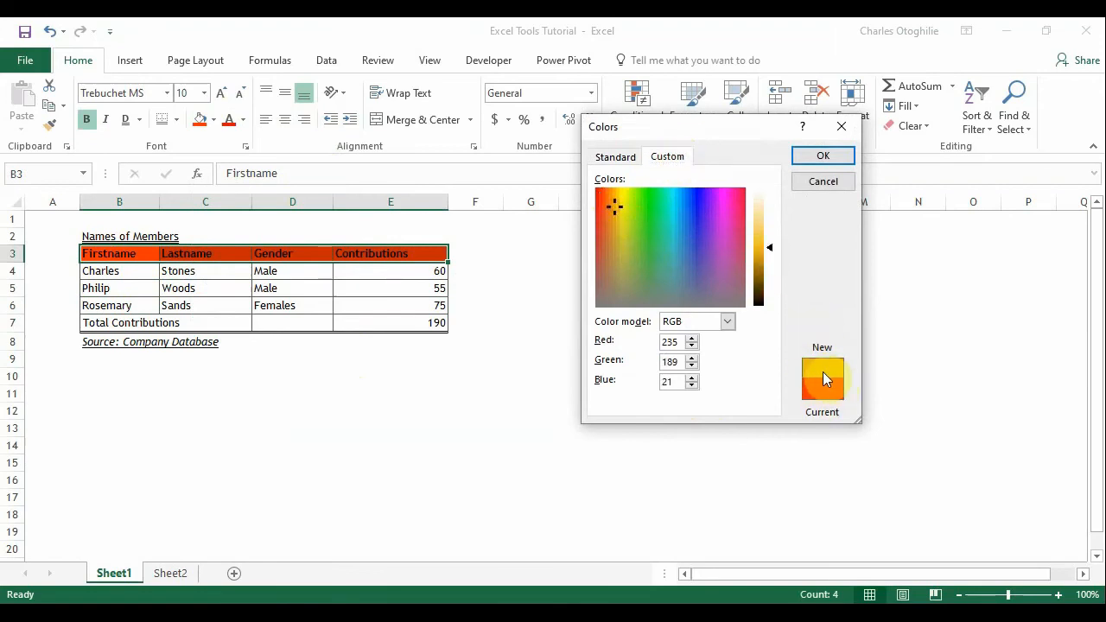
{"action": "left_click", "coordinate": [823, 159]}
{"action": "left_click", "coordinate": [356, 323]}
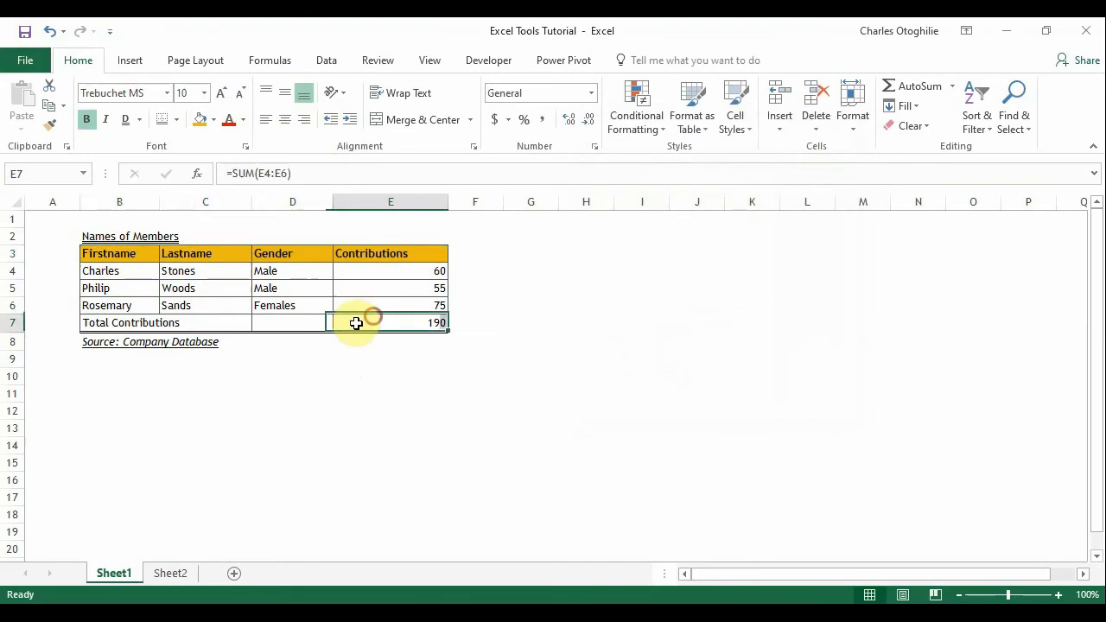
{"action": "left_click_drag", "start_coordinate": [124, 254], "coordinate": [413, 252]}
{"action": "left_click", "coordinate": [216, 114]}
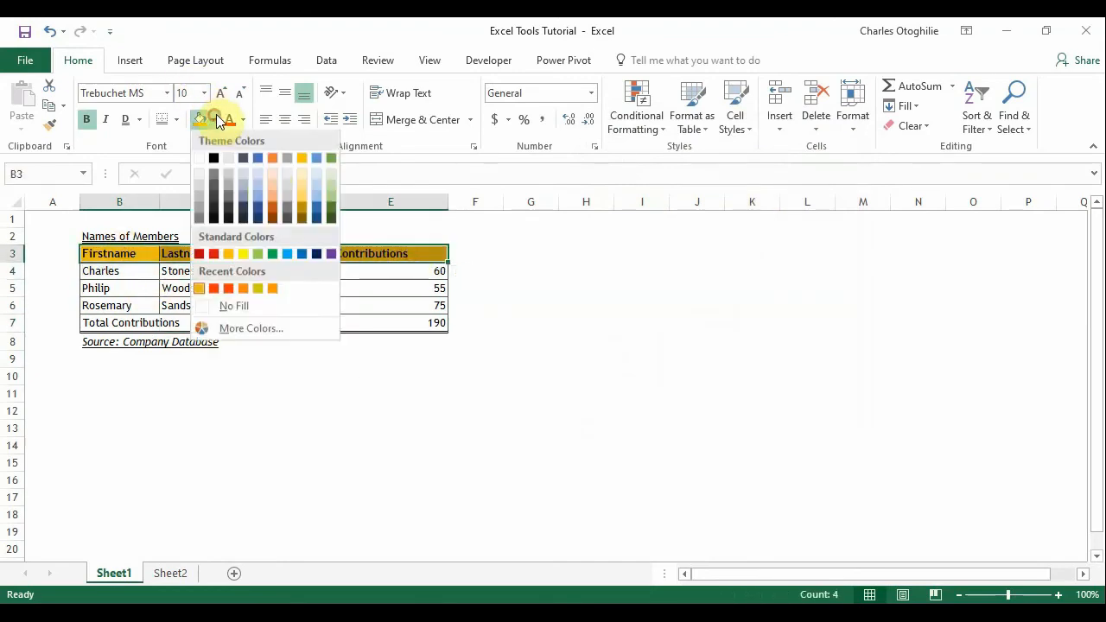
{"action": "left_click", "coordinate": [625, 315]}
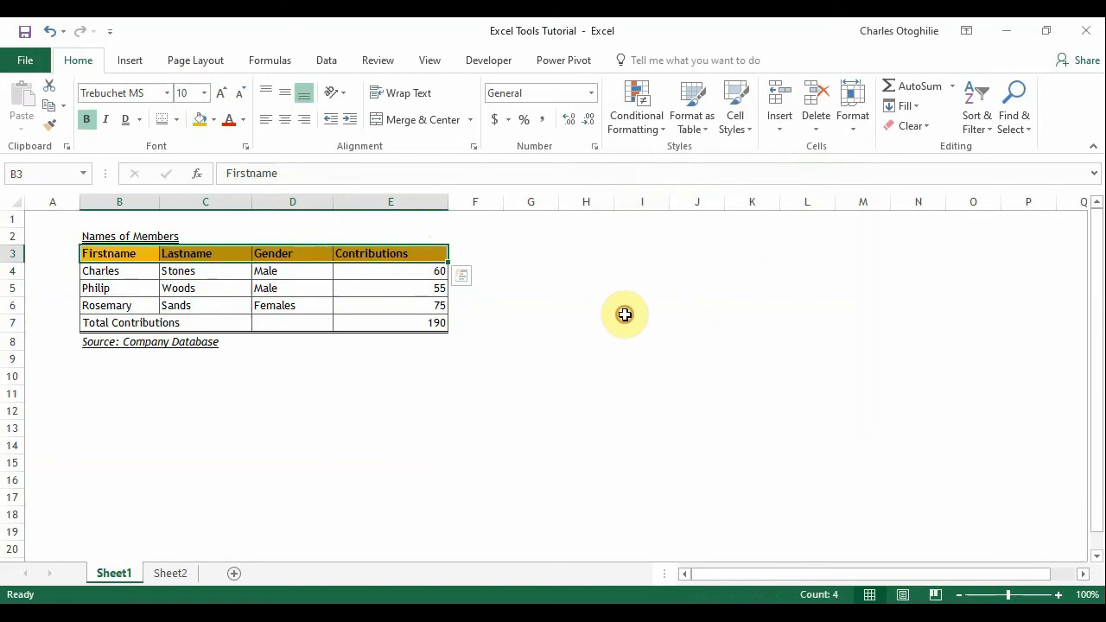
{"action": "left_click", "coordinate": [363, 305]}
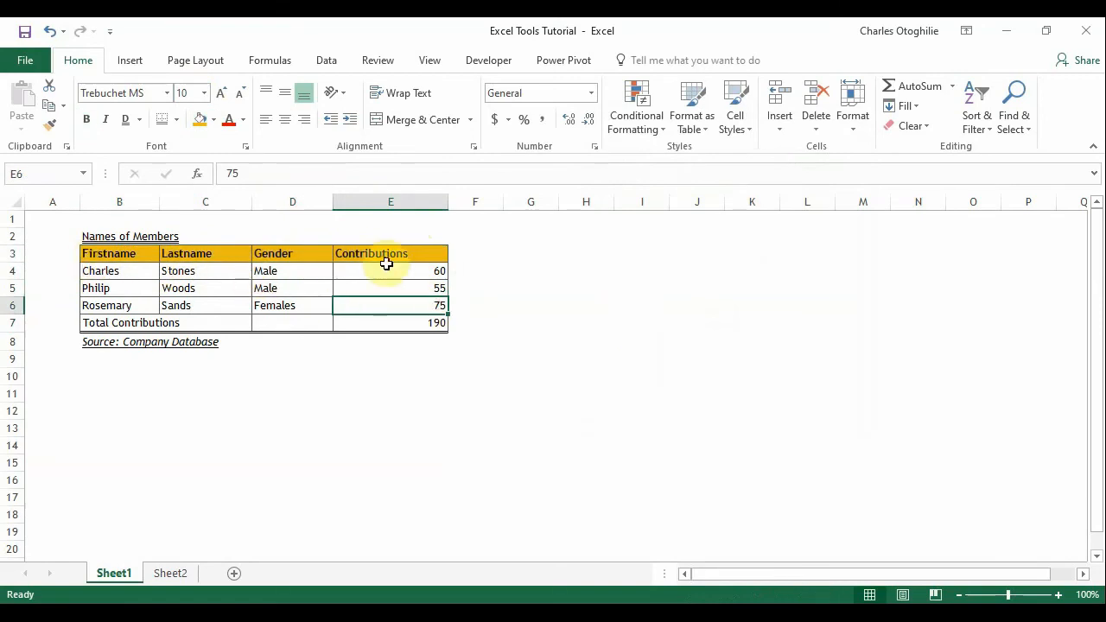
{"action": "left_click_drag", "start_coordinate": [135, 253], "coordinate": [420, 256]}
{"action": "left_click", "coordinate": [359, 303]}
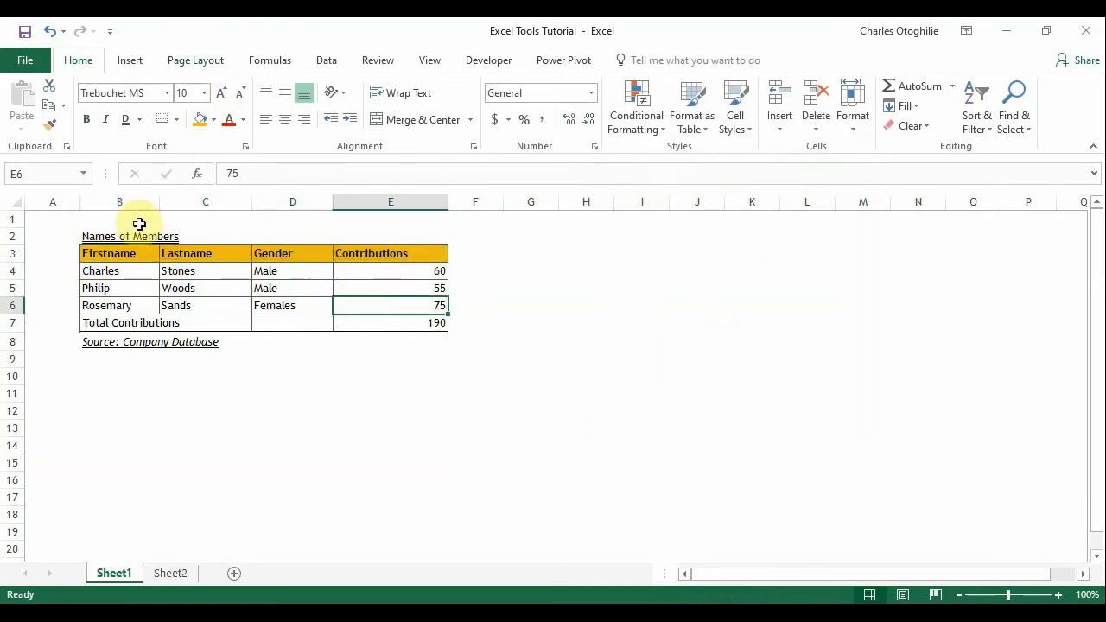
{"action": "left_click", "coordinate": [140, 270]}
{"action": "left_click", "coordinate": [210, 264]}
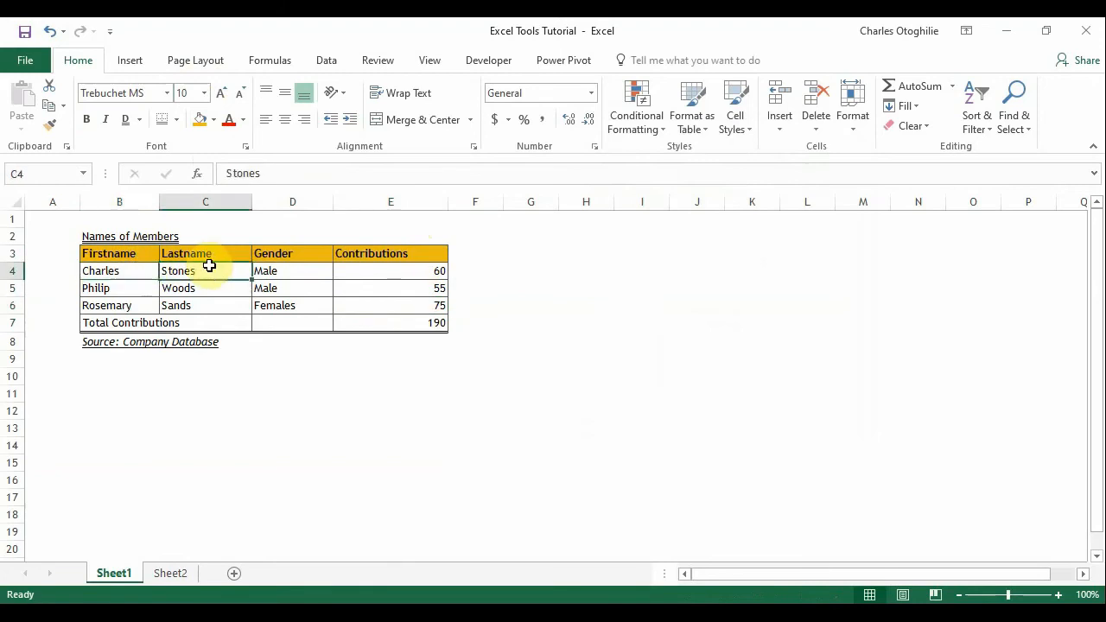
{"action": "key", "text": "ctrl+End"}
{"action": "left_click", "coordinate": [246, 317]}
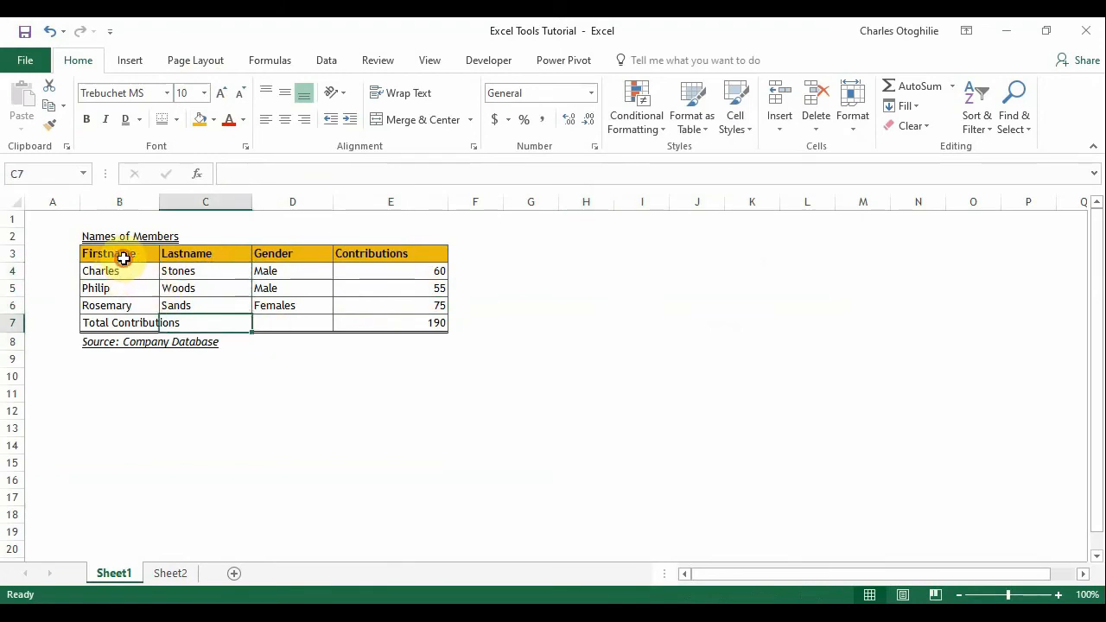
{"action": "left_click", "coordinate": [124, 259]}
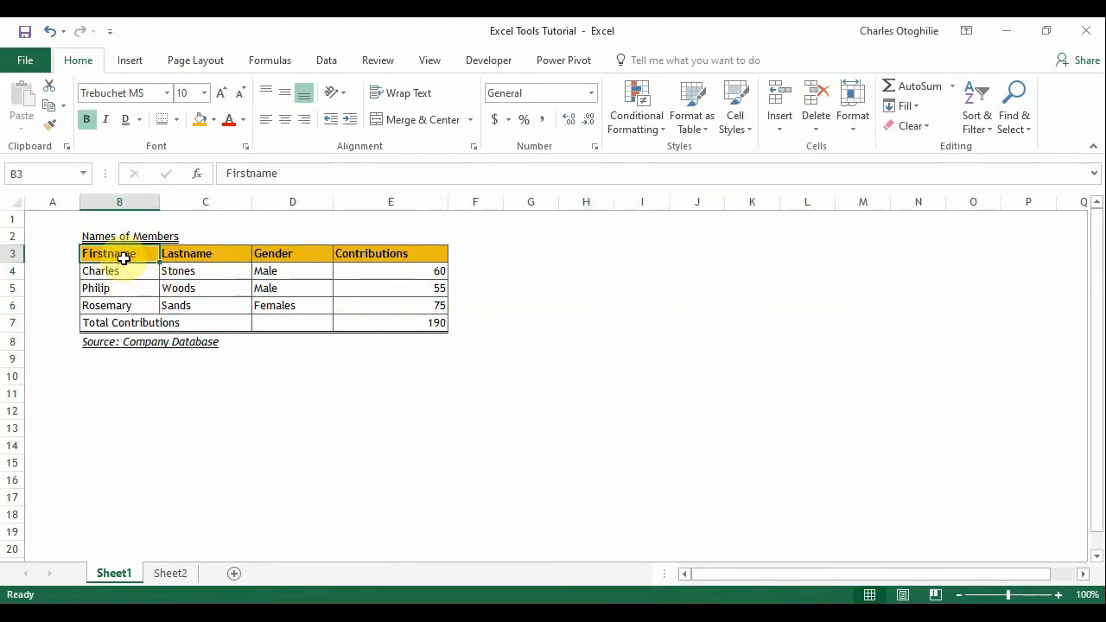
{"action": "left_click", "coordinate": [204, 257]}
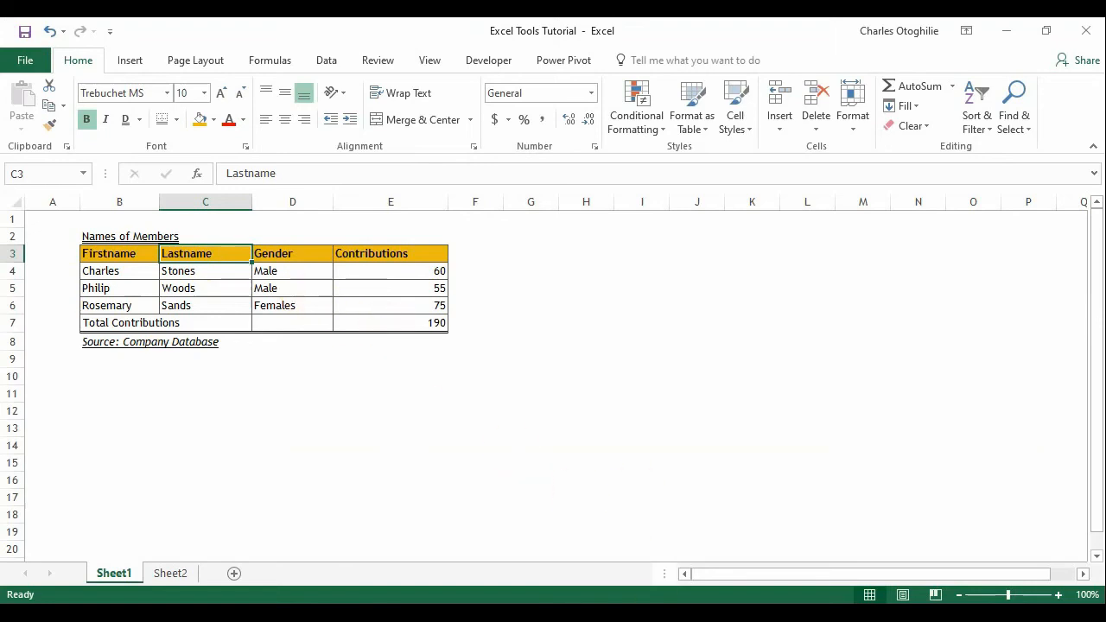
- Switch to Firefox and search the web for "rgb colors"
{"action": "left_click", "coordinate": [429, 365]}
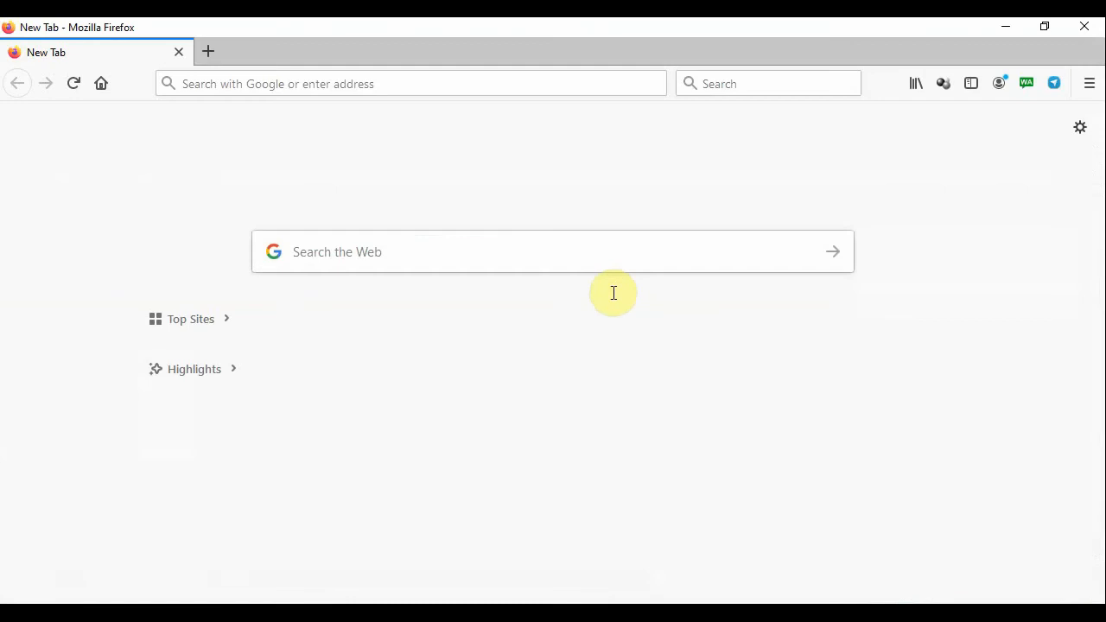
{"action": "left_click", "coordinate": [437, 253]}
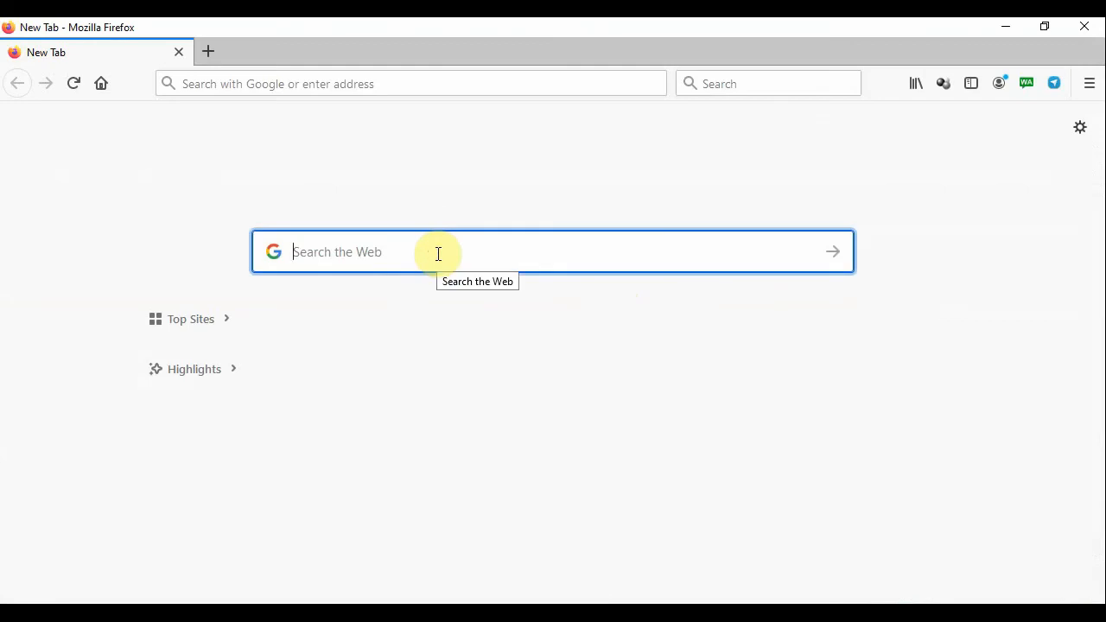
{"action": "type", "text": "rg"}
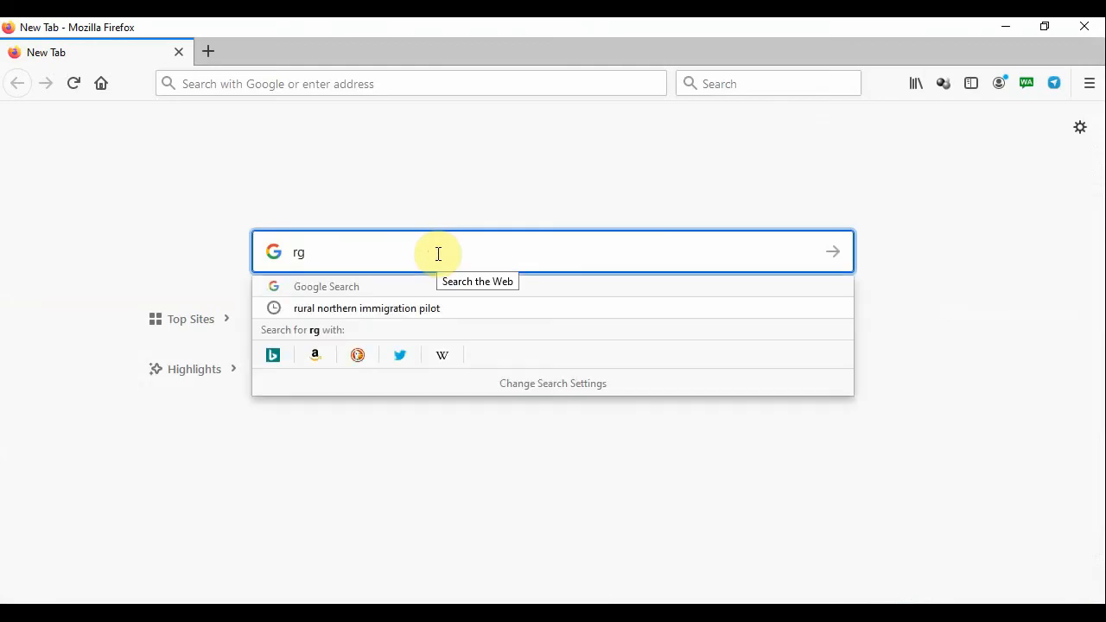
{"action": "type", "text": "b colors"}
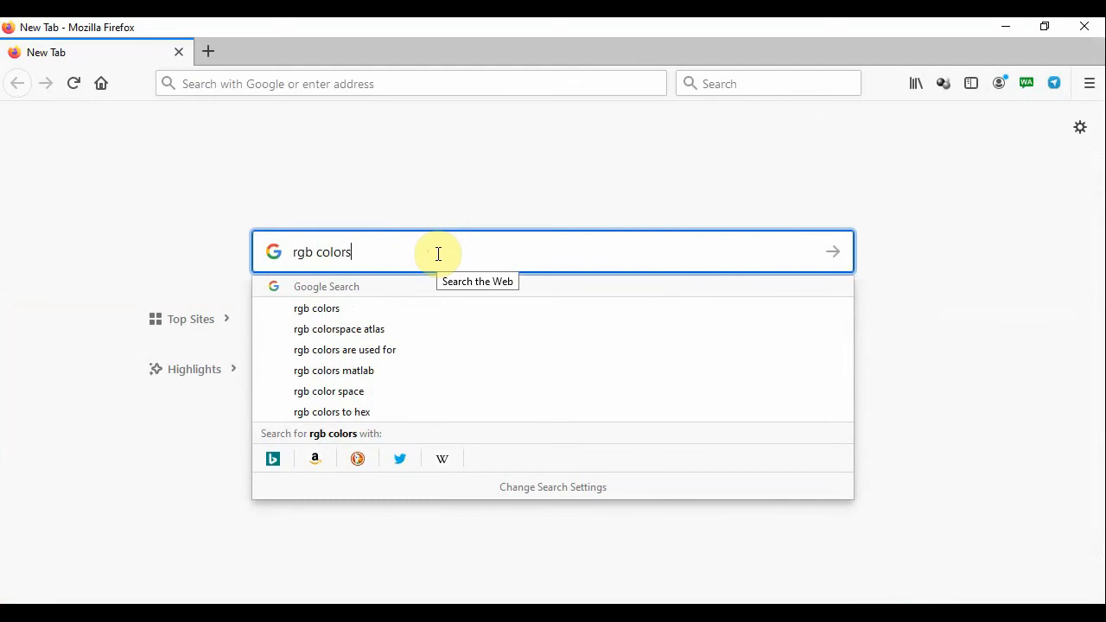
{"action": "key", "text": "Return"}
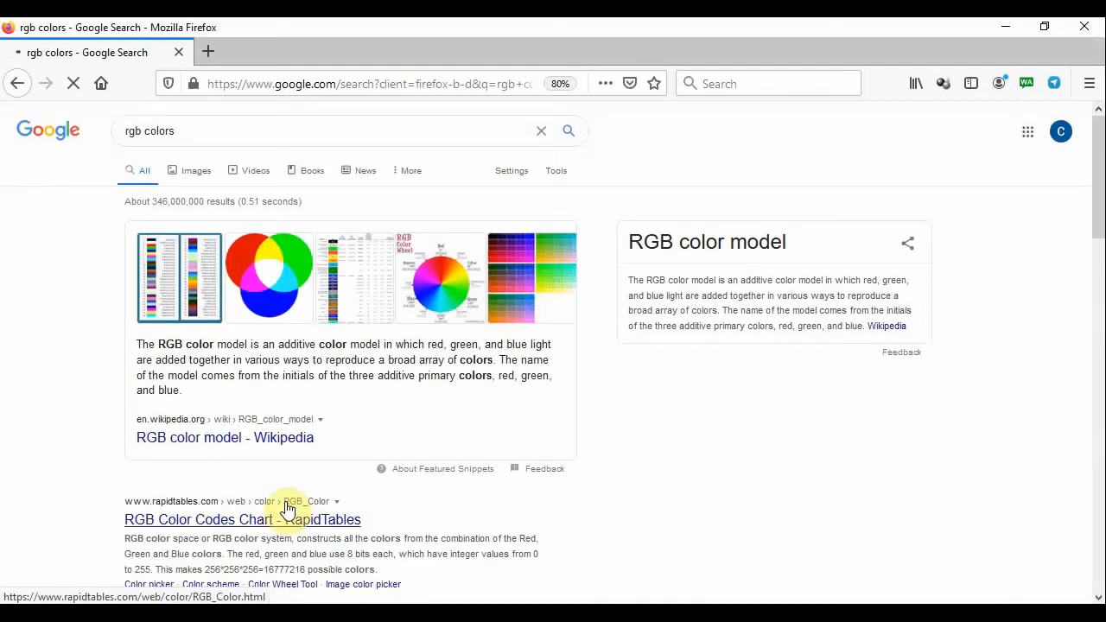
- Open the RapidTables RGB Color Codes Chart result and go to its table of color names and decimal codes
{"action": "scroll", "coordinate": [419, 389], "scroll_direction": "down", "scroll_amount": 2}
{"action": "scroll", "coordinate": [390, 392], "scroll_direction": "down", "scroll_amount": 3}
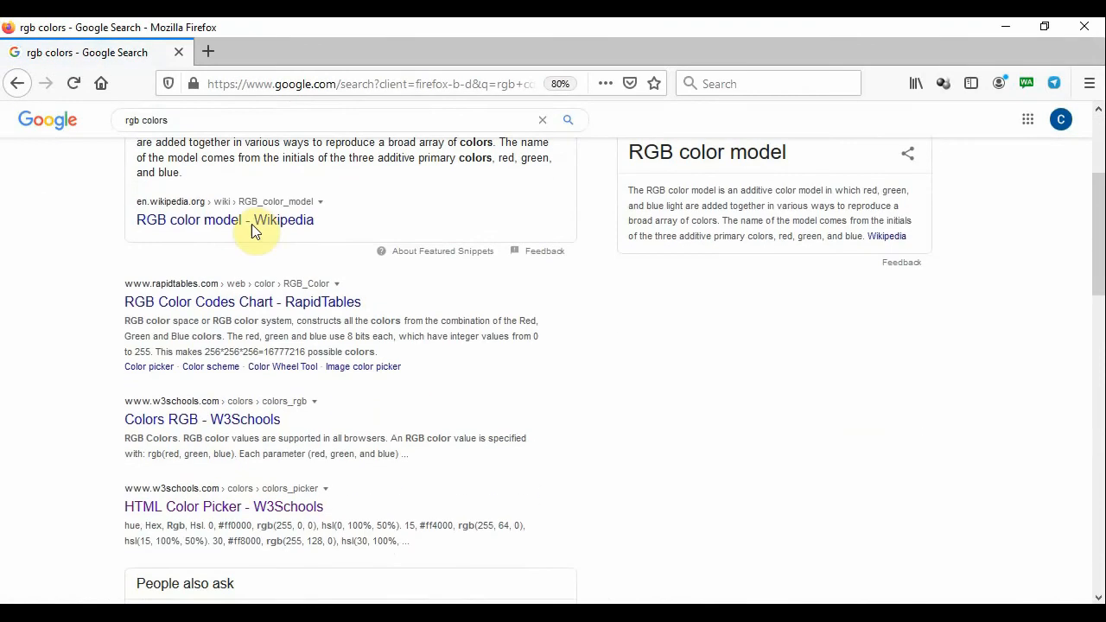
{"action": "left_click", "coordinate": [210, 307]}
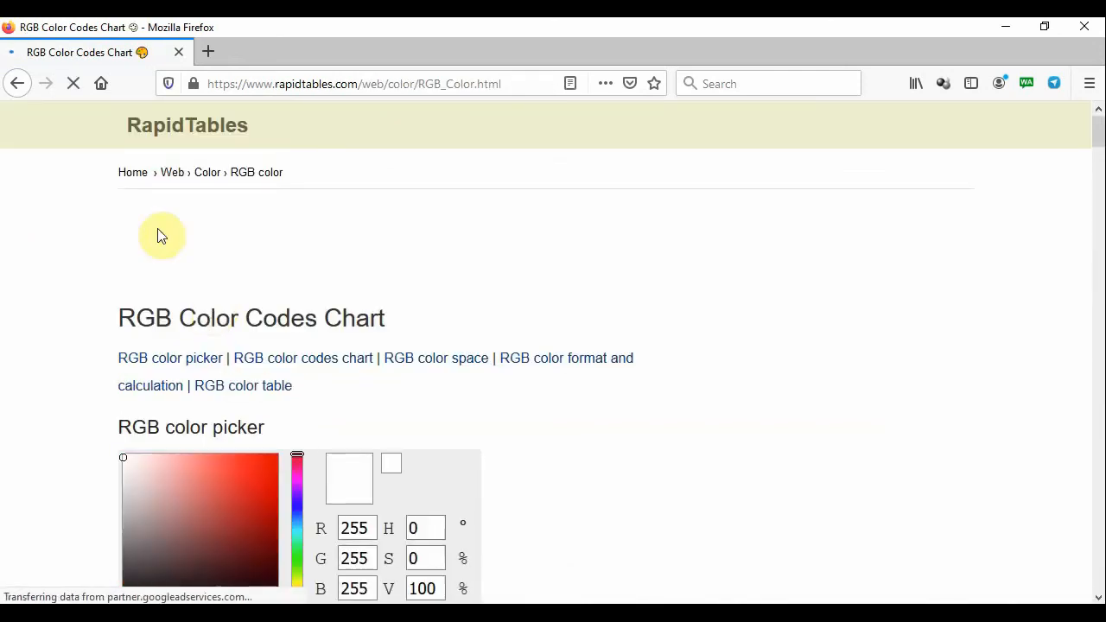
{"action": "scroll", "coordinate": [731, 348], "scroll_direction": "down", "scroll_amount": 8}
{"action": "scroll", "coordinate": [524, 351], "scroll_direction": "down", "scroll_amount": 12}
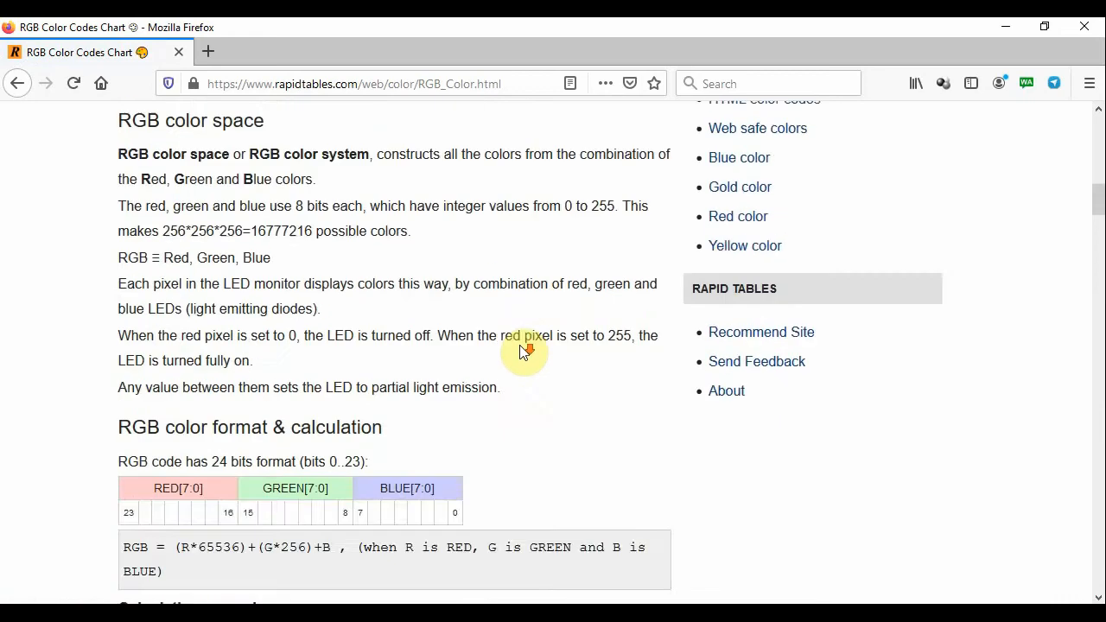
{"action": "scroll", "coordinate": [480, 361], "scroll_direction": "down", "scroll_amount": 7}
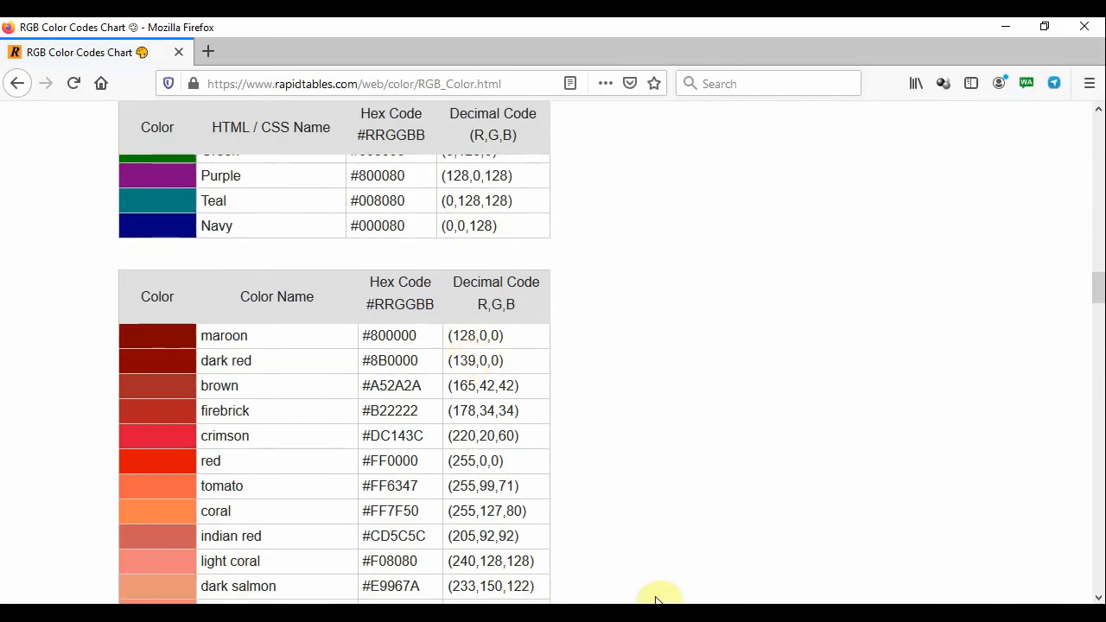
{"action": "left_click", "coordinate": [208, 614]}
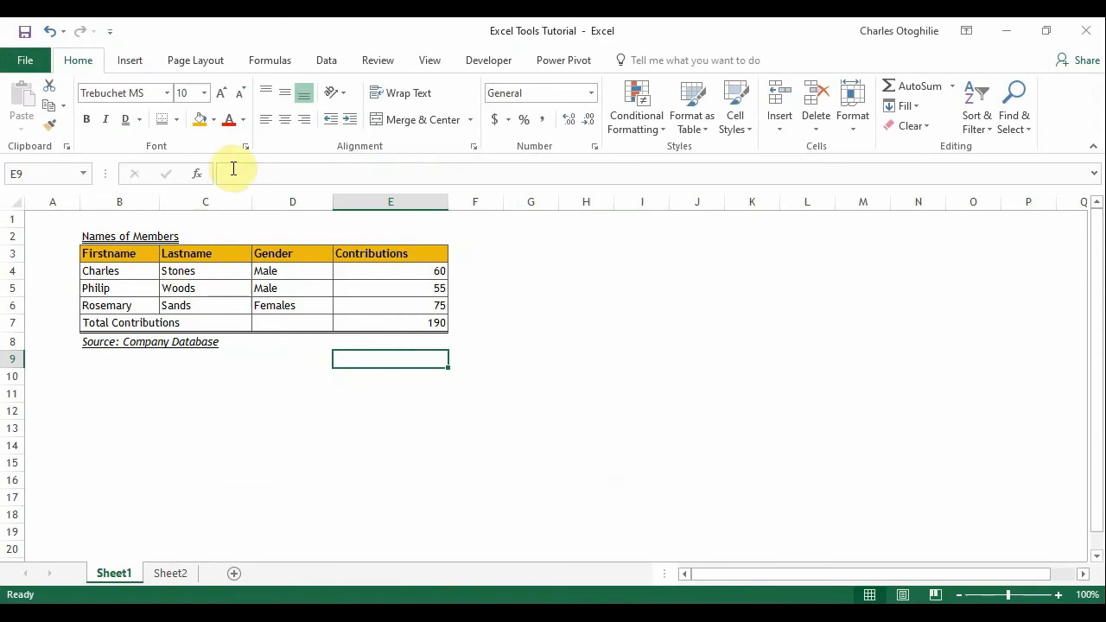
{"action": "left_click", "coordinate": [215, 121]}
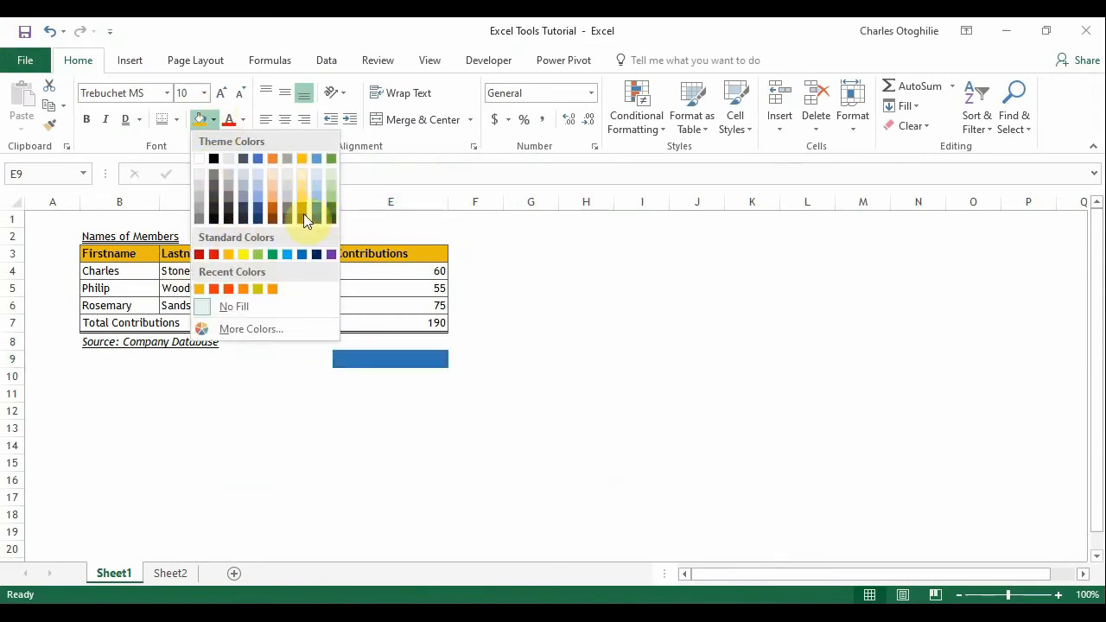
{"action": "left_click", "coordinate": [637, 404]}
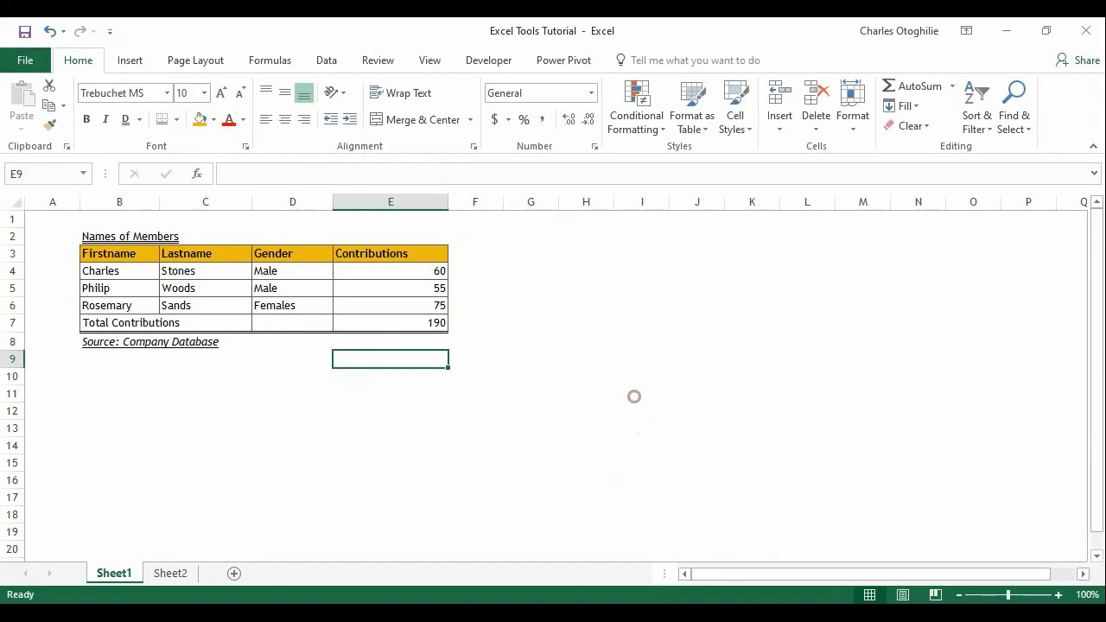
- Return to the Firefox color chart and examine the named colors with their decimal R,G,B codes
{"action": "key", "text": "alt+Tab"}
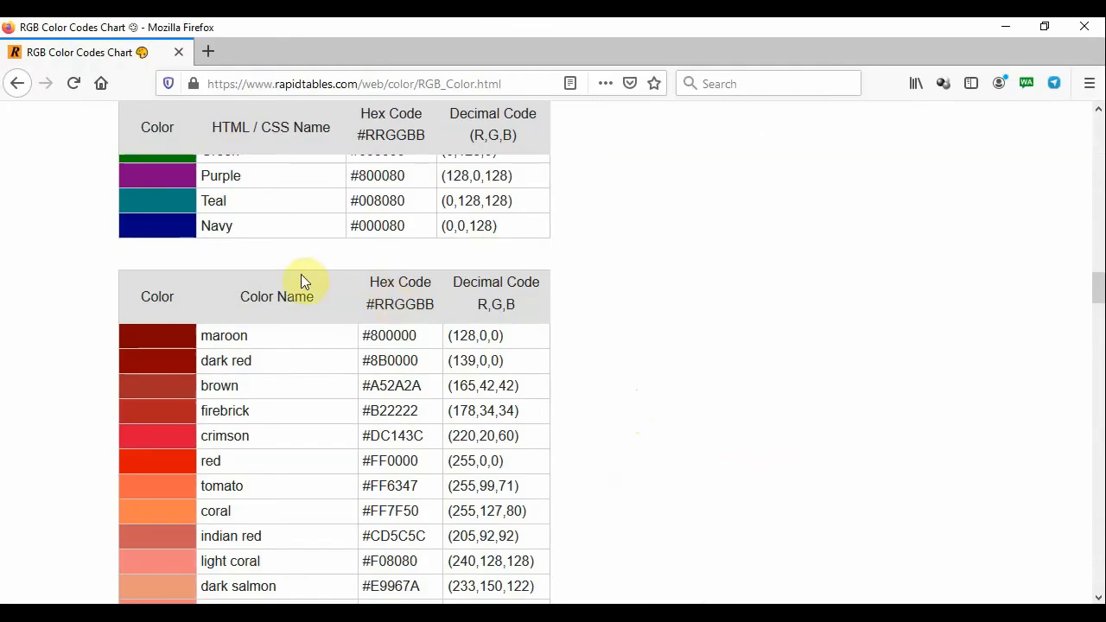
{"action": "scroll", "coordinate": [302, 281], "scroll_direction": "down", "scroll_amount": 6}
{"action": "scroll", "coordinate": [262, 279], "scroll_direction": "up", "scroll_amount": 1}
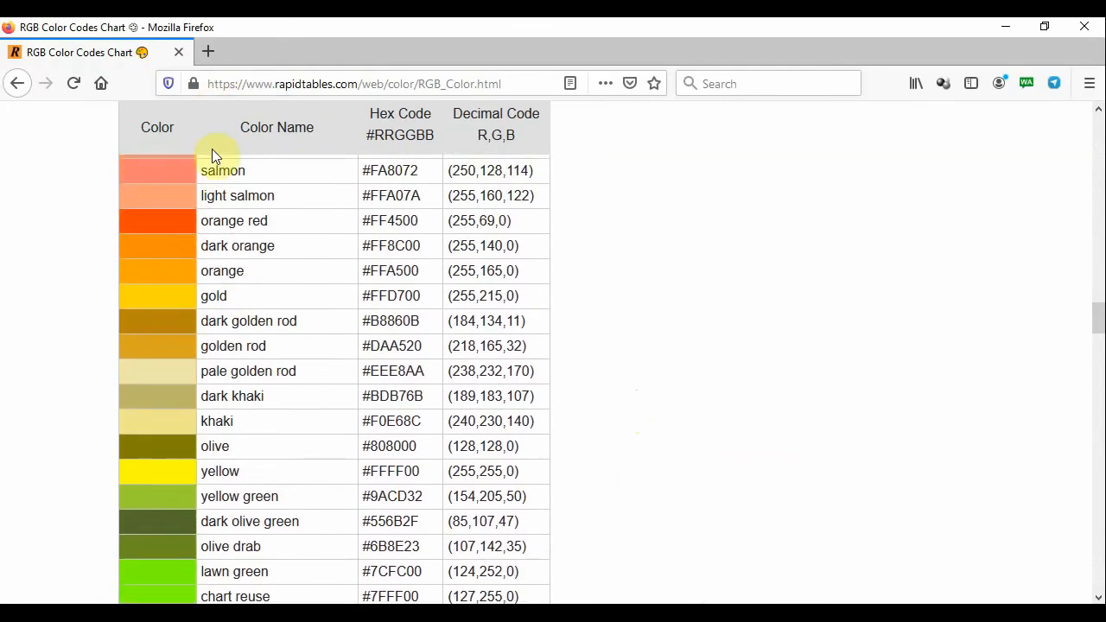
{"action": "scroll", "coordinate": [186, 272], "scroll_direction": "down", "scroll_amount": 8}
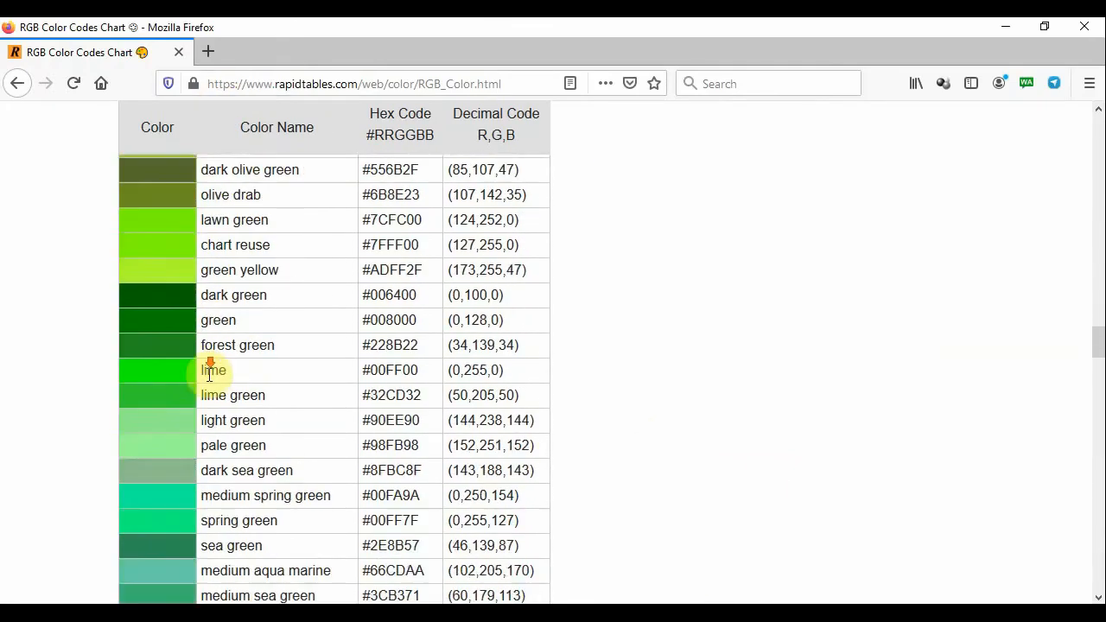
{"action": "scroll", "coordinate": [219, 370], "scroll_direction": "down", "scroll_amount": 10}
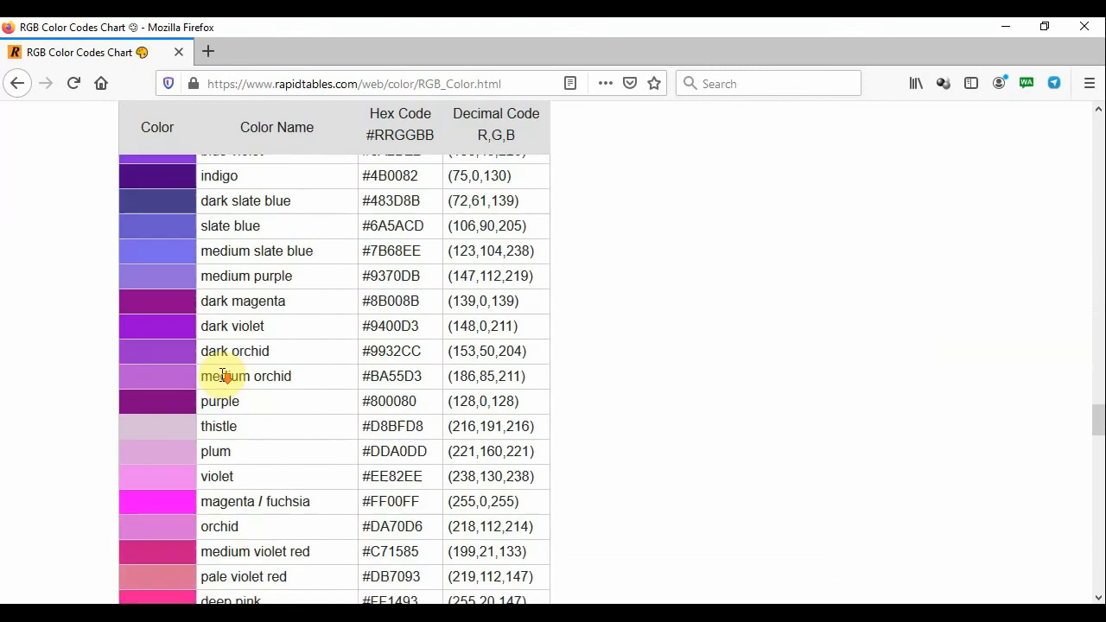
{"action": "scroll", "coordinate": [78, 300], "scroll_direction": "up", "scroll_amount": 20}
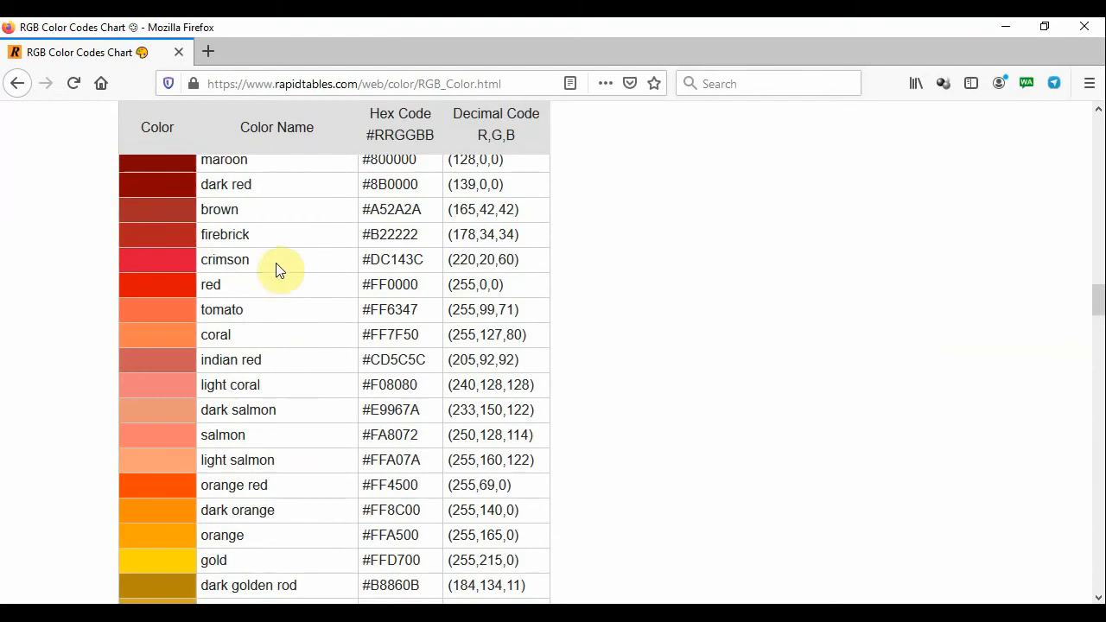
{"action": "scroll", "coordinate": [287, 277], "scroll_direction": "down", "scroll_amount": 6}
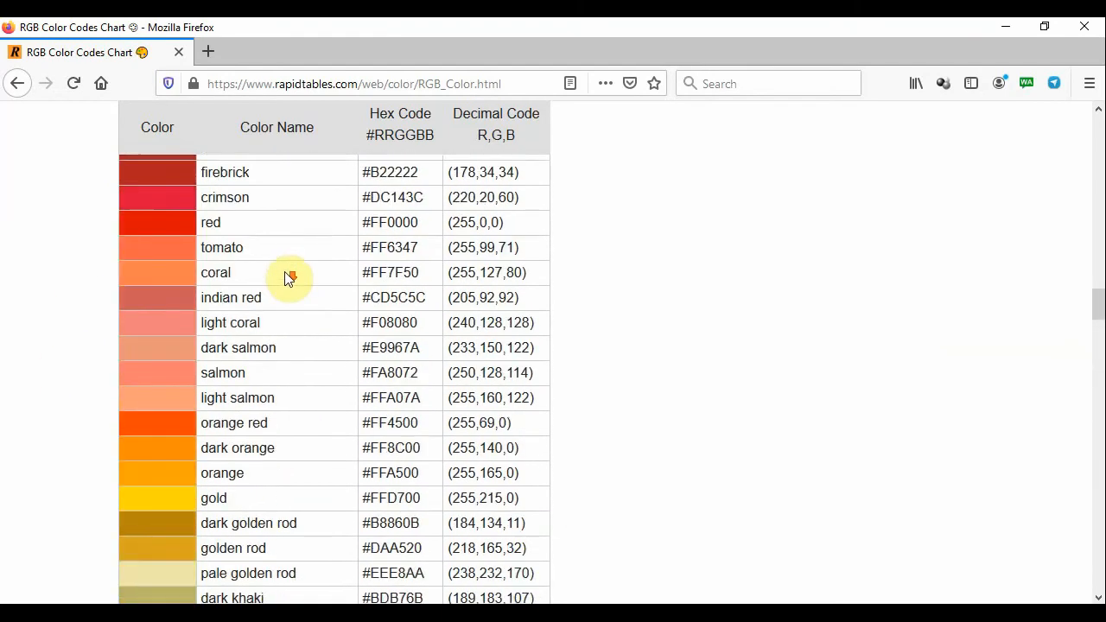
{"action": "scroll", "coordinate": [288, 279], "scroll_direction": "up", "scroll_amount": 8}
{"action": "scroll", "coordinate": [292, 277], "scroll_direction": "down", "scroll_amount": 5}
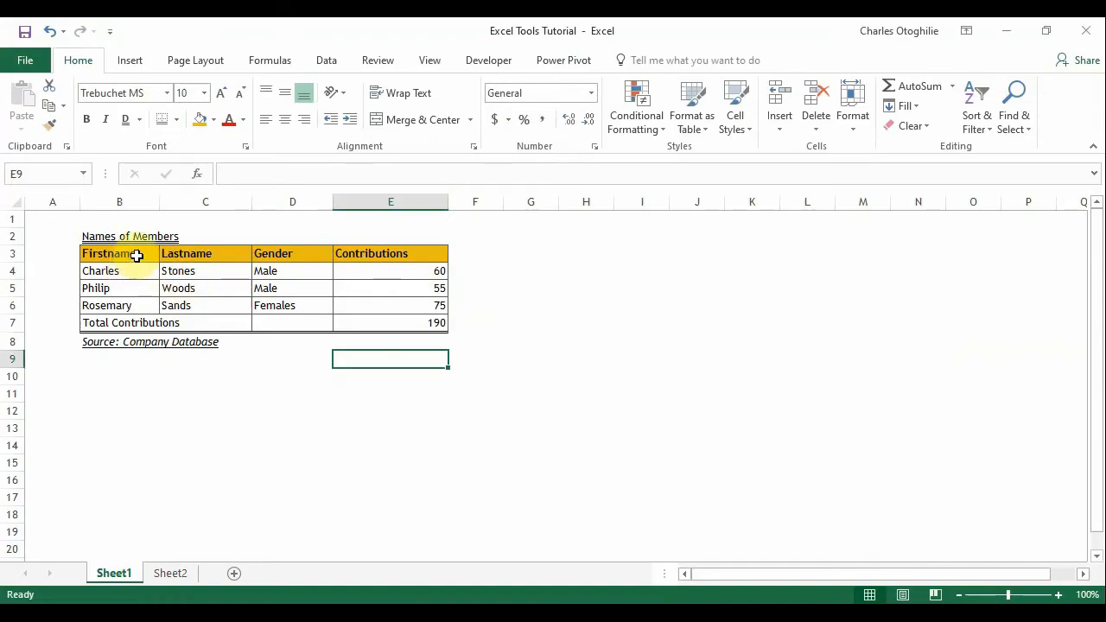
- In Excel, apply a custom fill with RGB 255, 69, 0 to the header row B3:E3
{"action": "left_click_drag", "start_coordinate": [136, 253], "coordinate": [412, 248]}
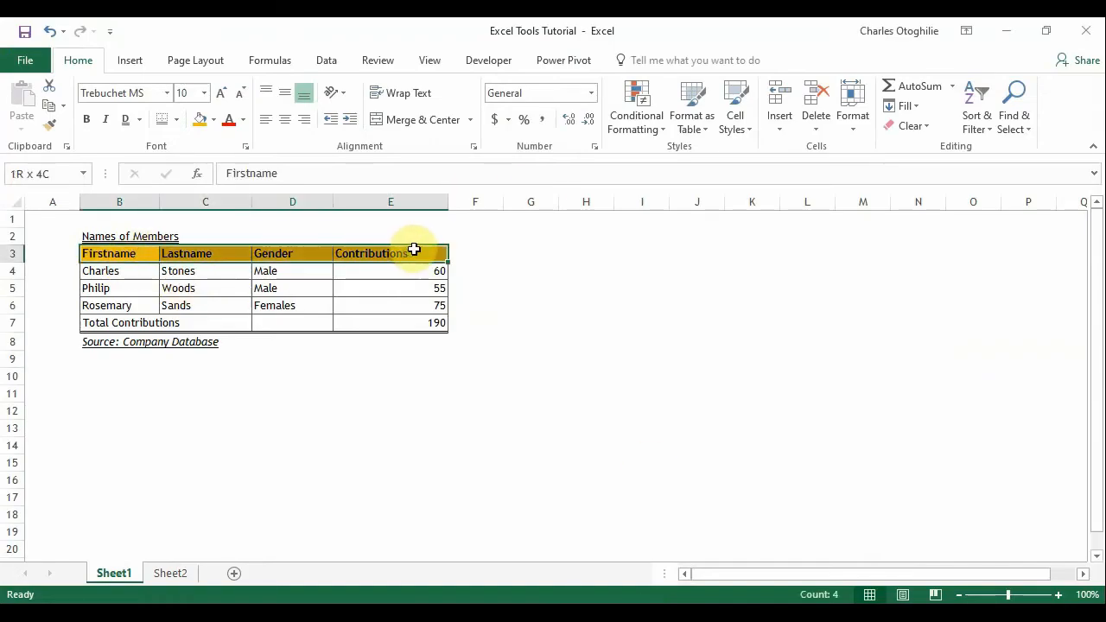
{"action": "left_click", "coordinate": [214, 119]}
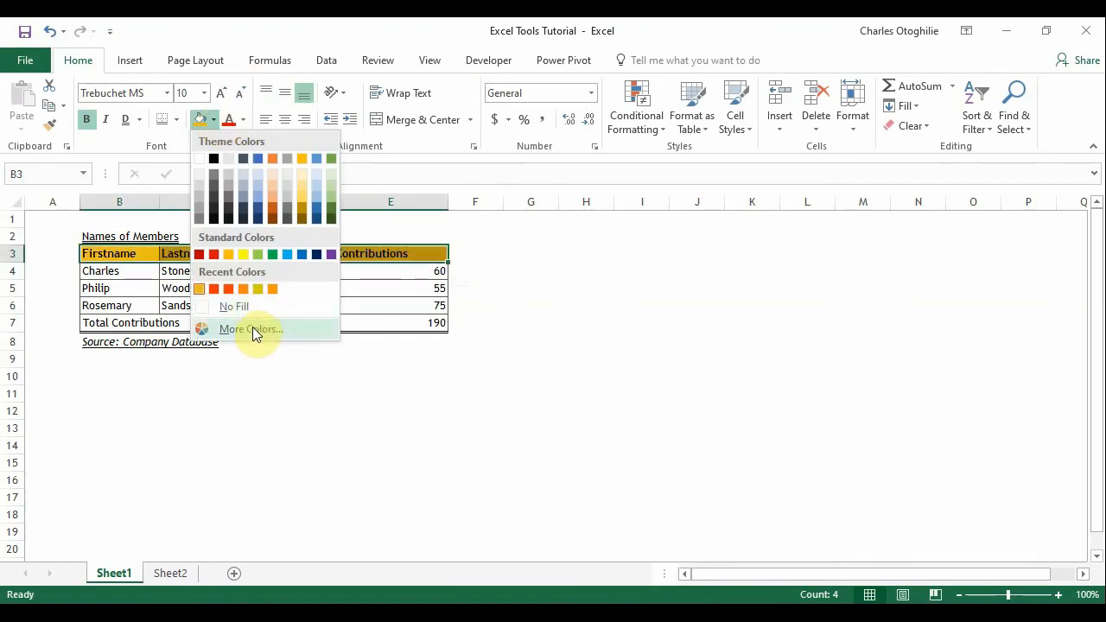
{"action": "left_click", "coordinate": [253, 328]}
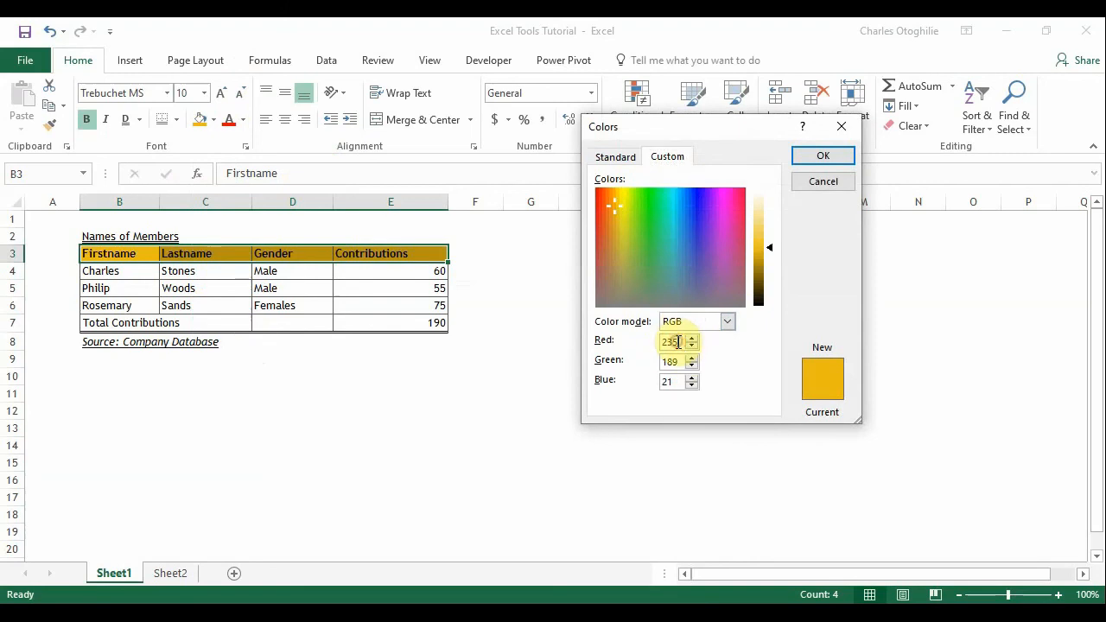
{"action": "left_click_drag", "start_coordinate": [678, 342], "coordinate": [596, 349]}
{"action": "type", "text": "255"}
{"action": "type", "text": "69"}
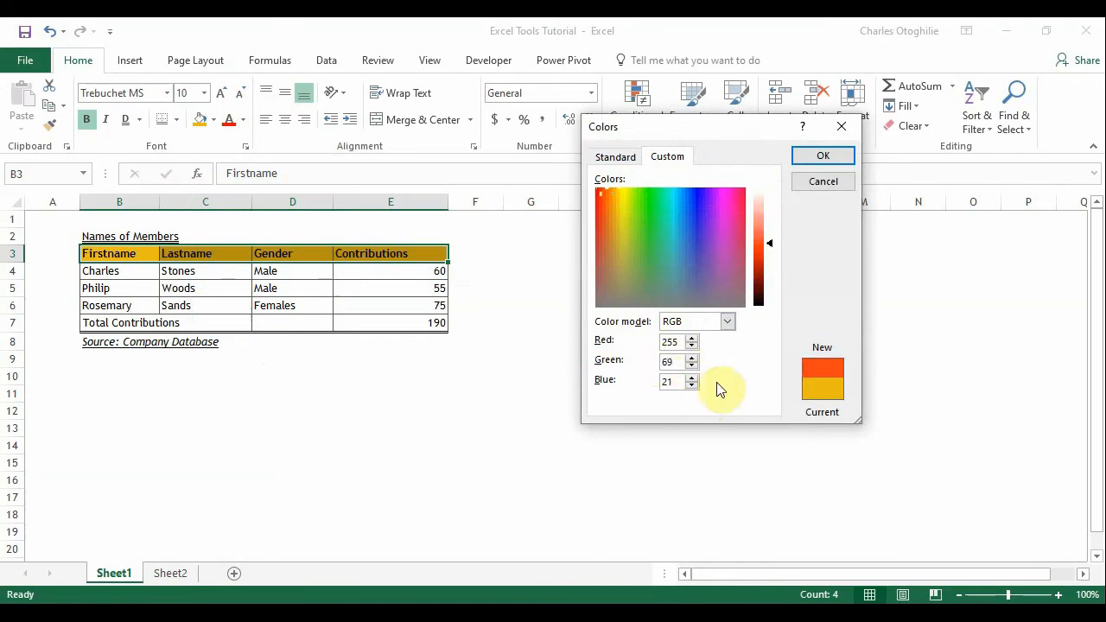
{"action": "double_click", "coordinate": [667, 380]}
{"action": "type", "text": "0"}
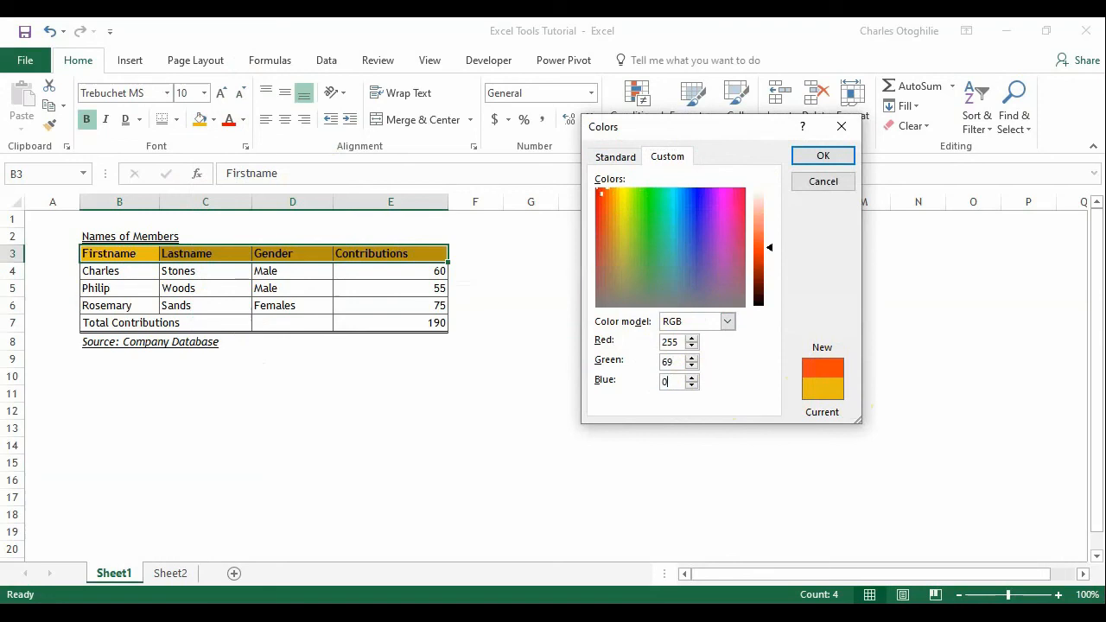
{"action": "left_click", "coordinate": [822, 158]}
{"action": "left_click", "coordinate": [274, 319]}
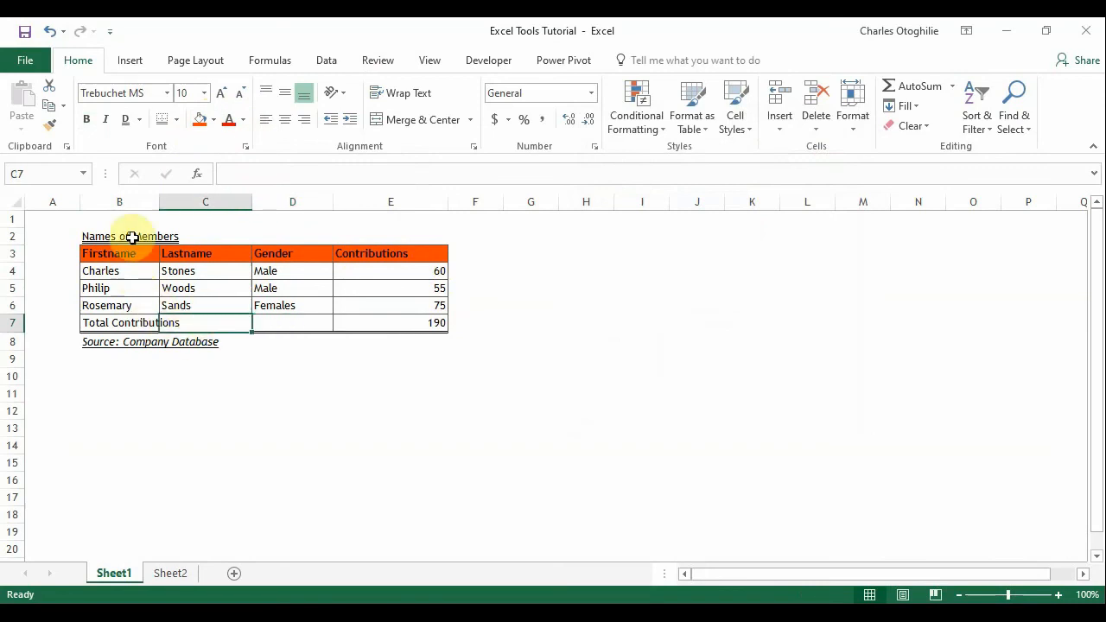
- Change the font color of the header row B3:E3 to a near-white theme color
{"action": "left_click_drag", "start_coordinate": [130, 255], "coordinate": [399, 251]}
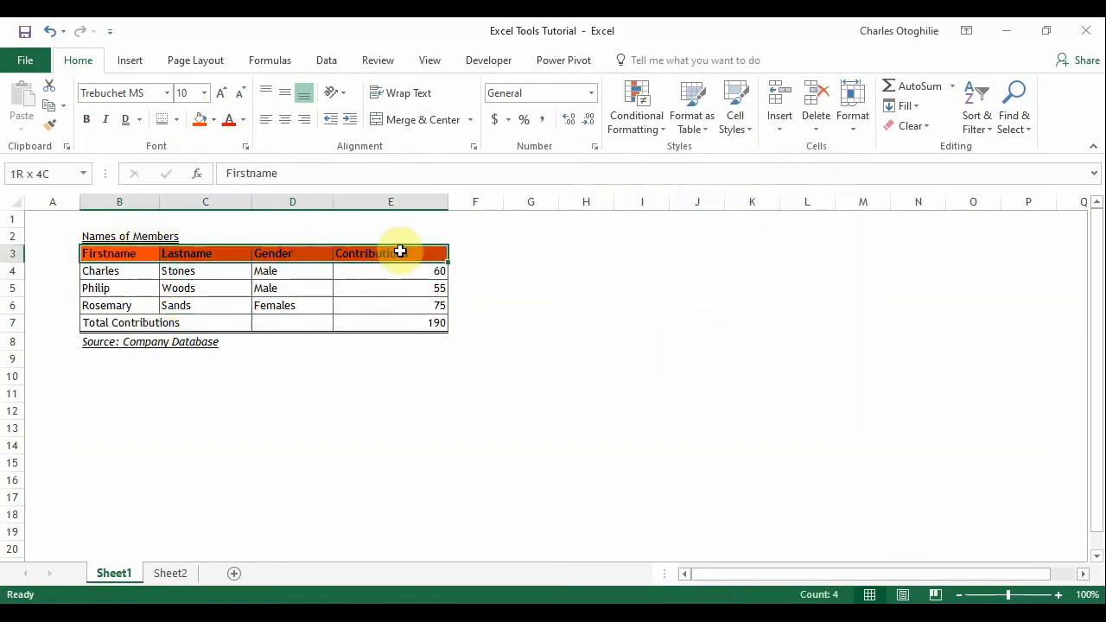
{"action": "left_click", "coordinate": [244, 120]}
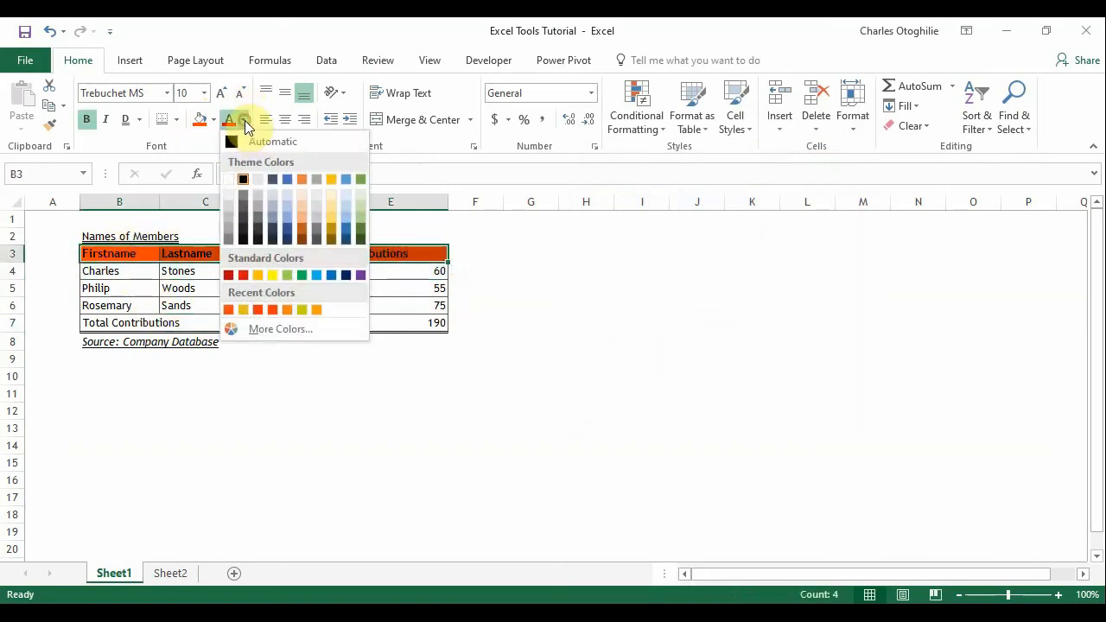
{"action": "left_click", "coordinate": [228, 197]}
{"action": "left_click", "coordinate": [275, 310]}
{"action": "left_click", "coordinate": [376, 499]}
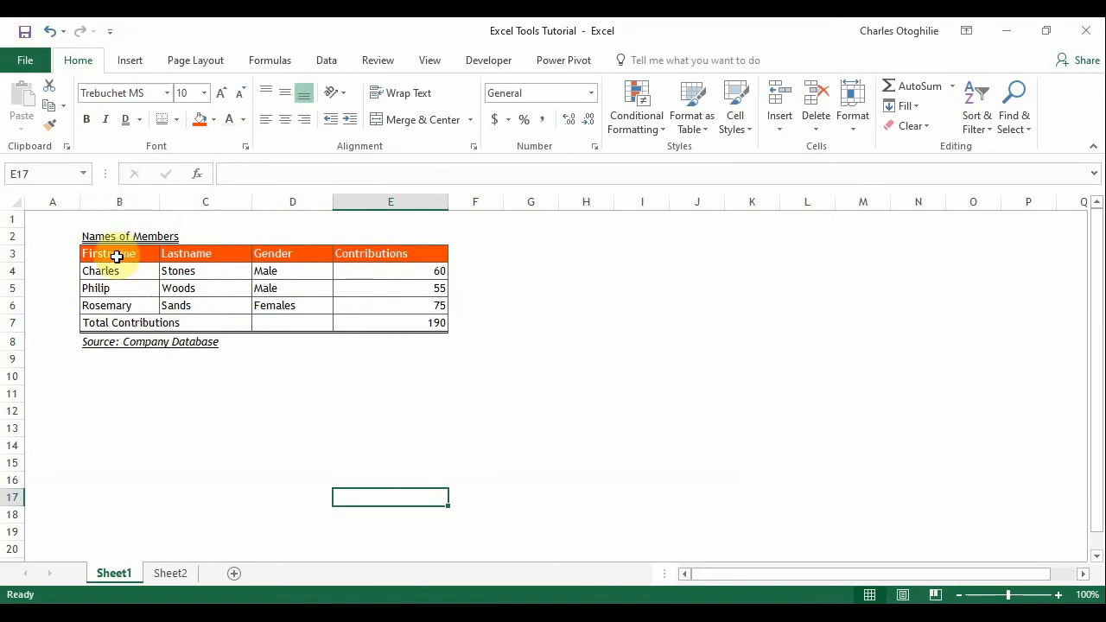
{"action": "left_click_drag", "start_coordinate": [113, 255], "coordinate": [415, 247]}
{"action": "left_click", "coordinate": [597, 322]}
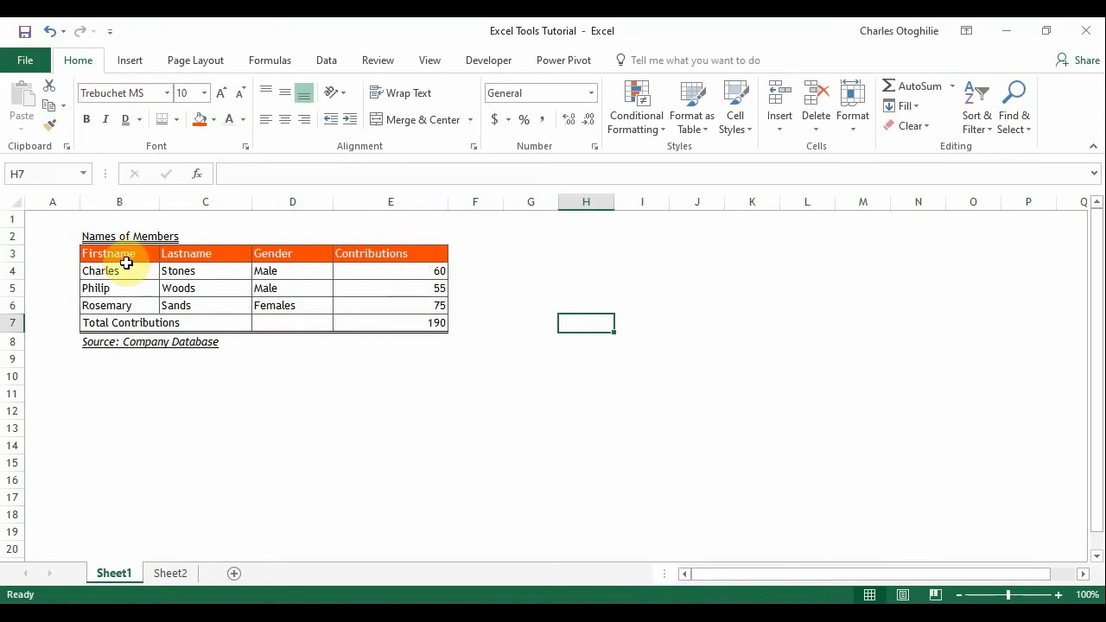
- Change the fill of the header row B3:E3 to a medium blue-gray theme color
{"action": "left_click_drag", "start_coordinate": [111, 256], "coordinate": [397, 257]}
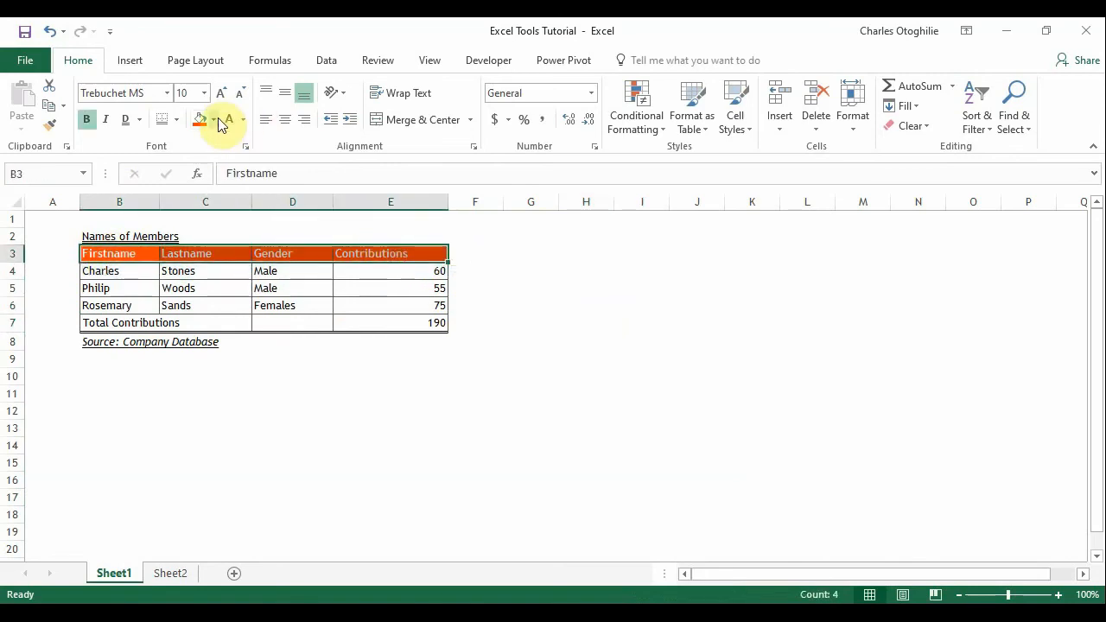
{"action": "left_click", "coordinate": [214, 120]}
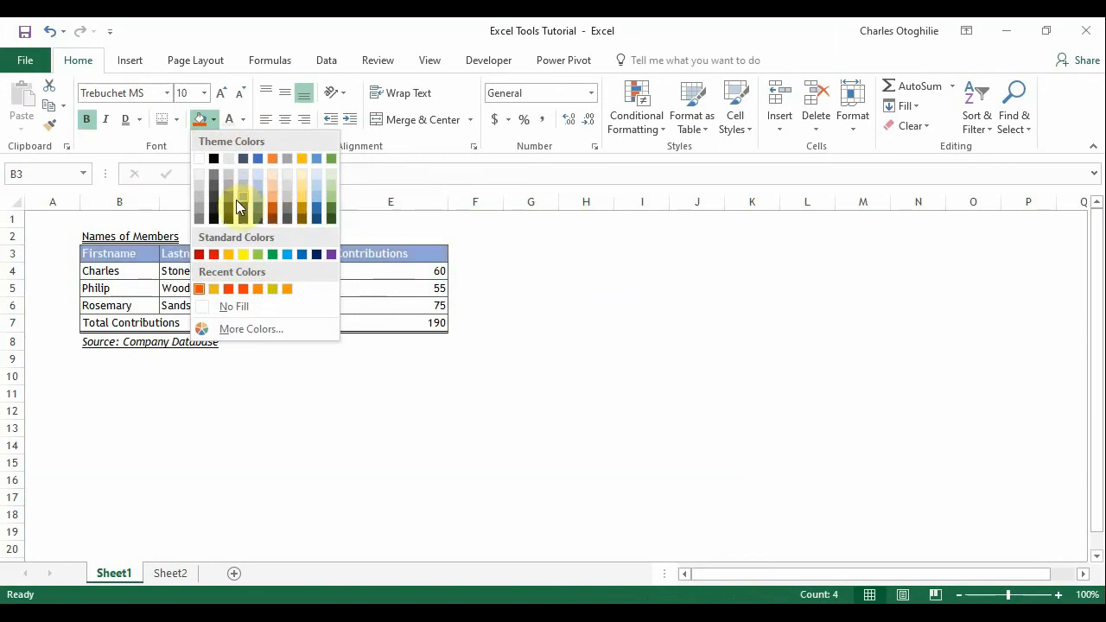
{"action": "left_click", "coordinate": [241, 199]}
{"action": "left_click", "coordinate": [221, 321]}
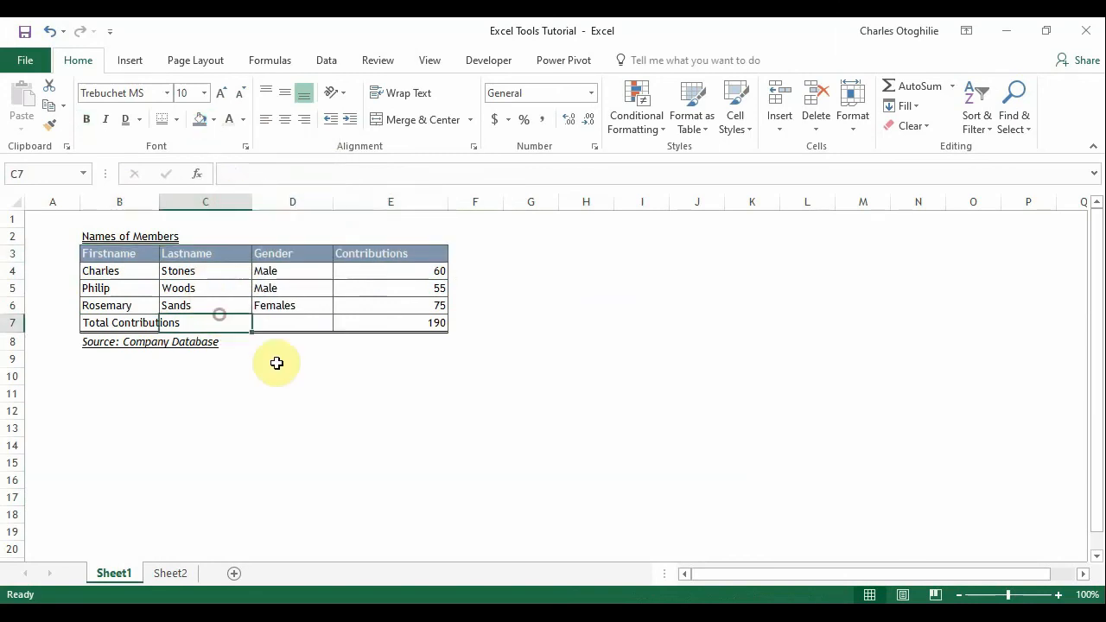
{"action": "left_click", "coordinate": [292, 376]}
{"action": "left_click", "coordinate": [529, 327]}
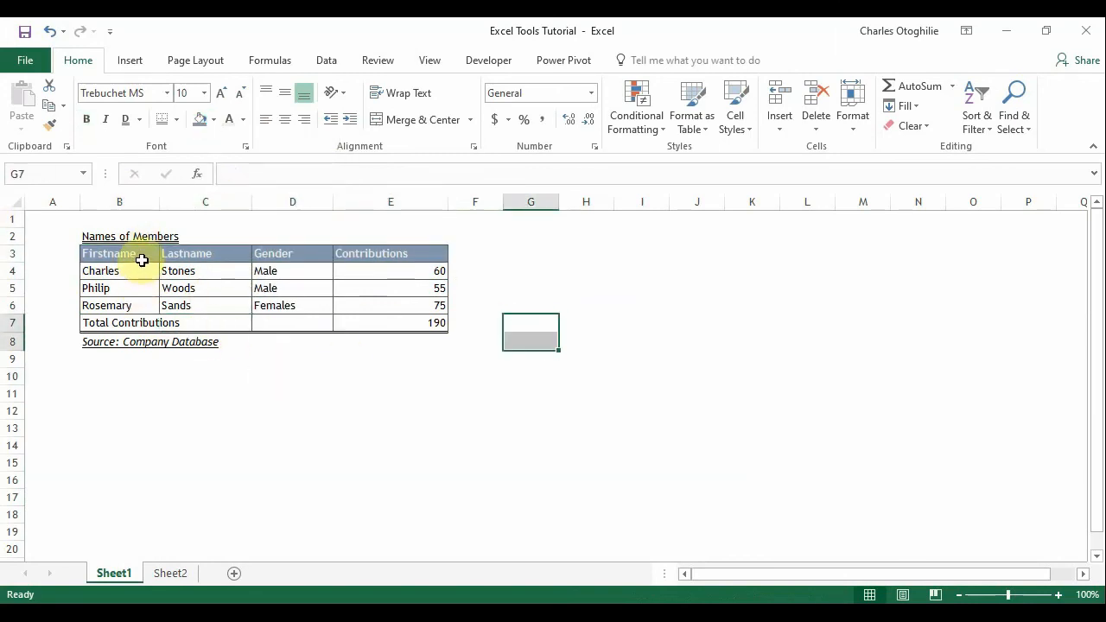
- Set the font color of the header row B3:E3 to the white theme color
{"action": "left_click_drag", "start_coordinate": [141, 257], "coordinate": [443, 256]}
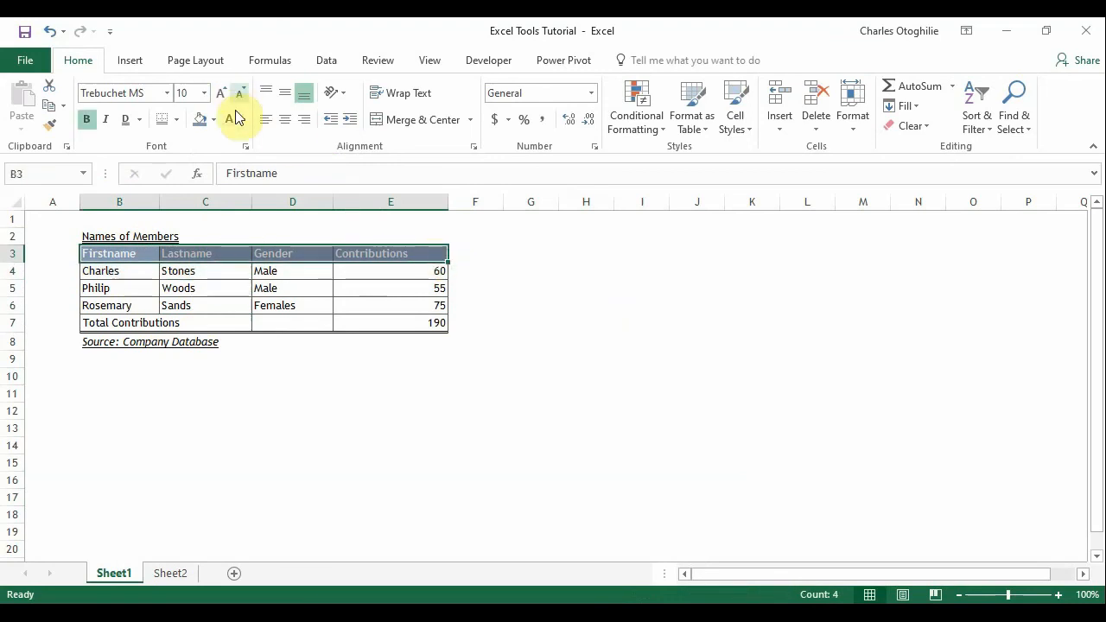
{"action": "left_click", "coordinate": [243, 119]}
{"action": "left_click", "coordinate": [230, 173]}
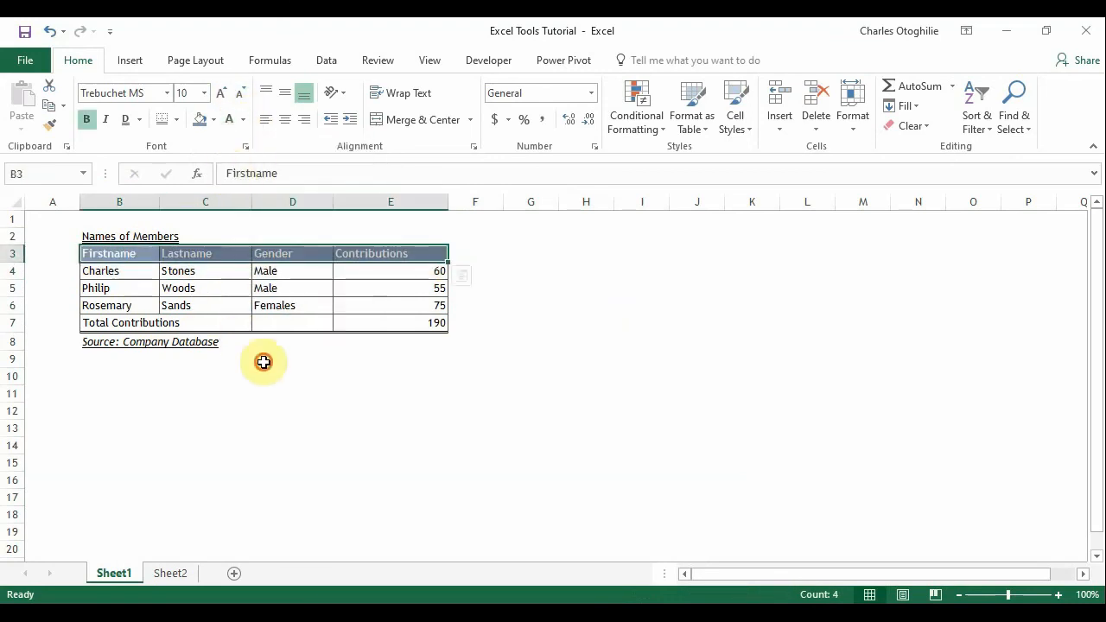
{"action": "left_click", "coordinate": [319, 442]}
{"action": "left_click", "coordinate": [672, 394]}
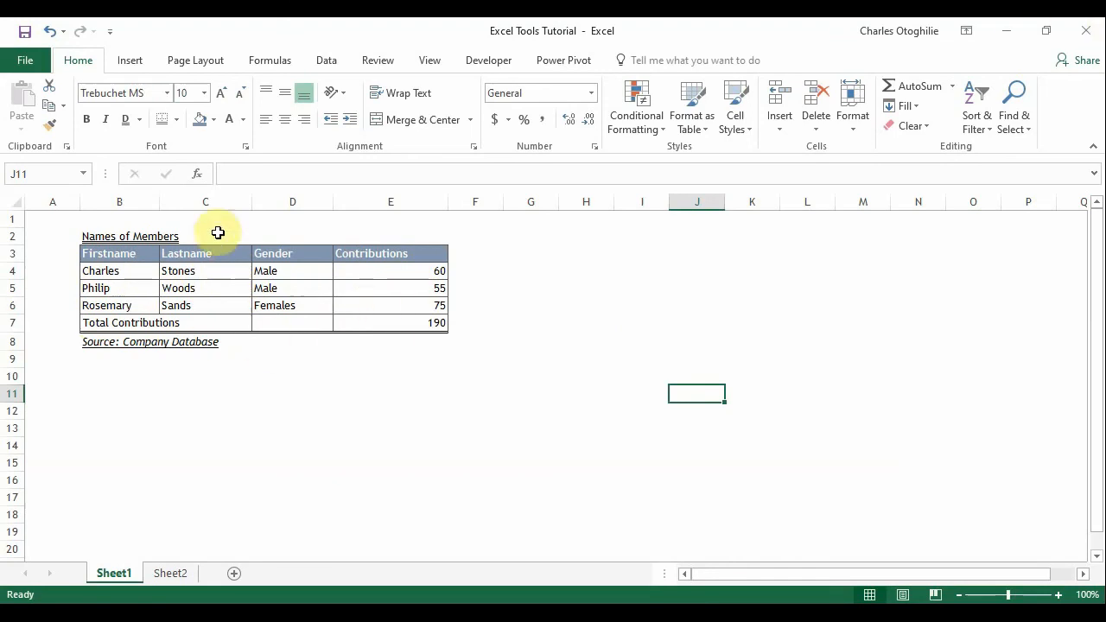
{"action": "left_click", "coordinate": [245, 119]}
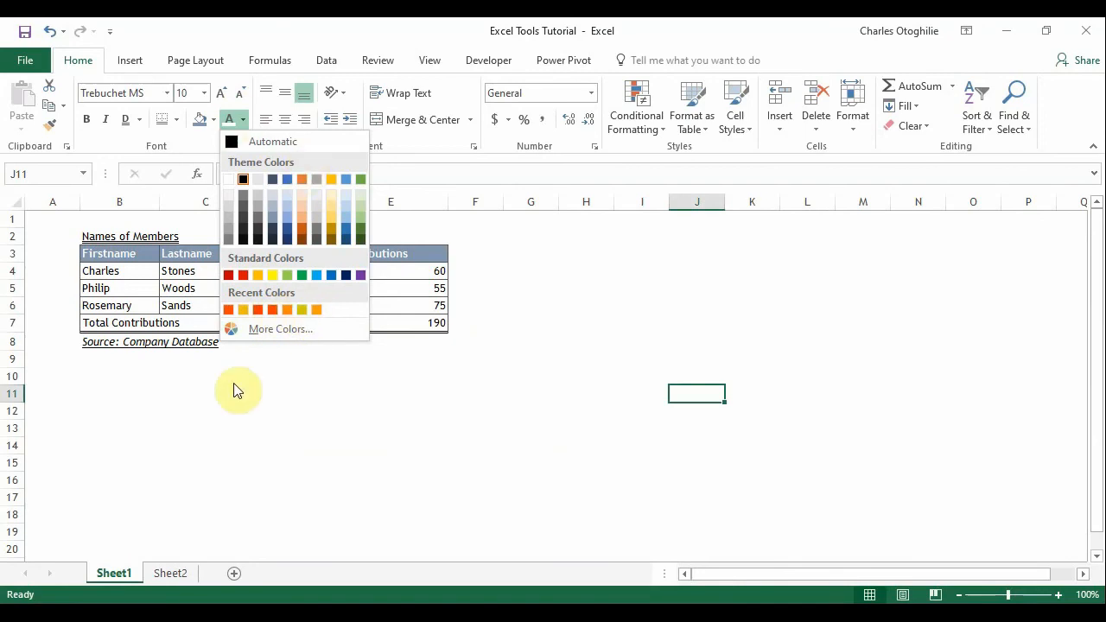
{"action": "left_click", "coordinate": [402, 311]}
{"action": "left_click", "coordinate": [278, 306]}
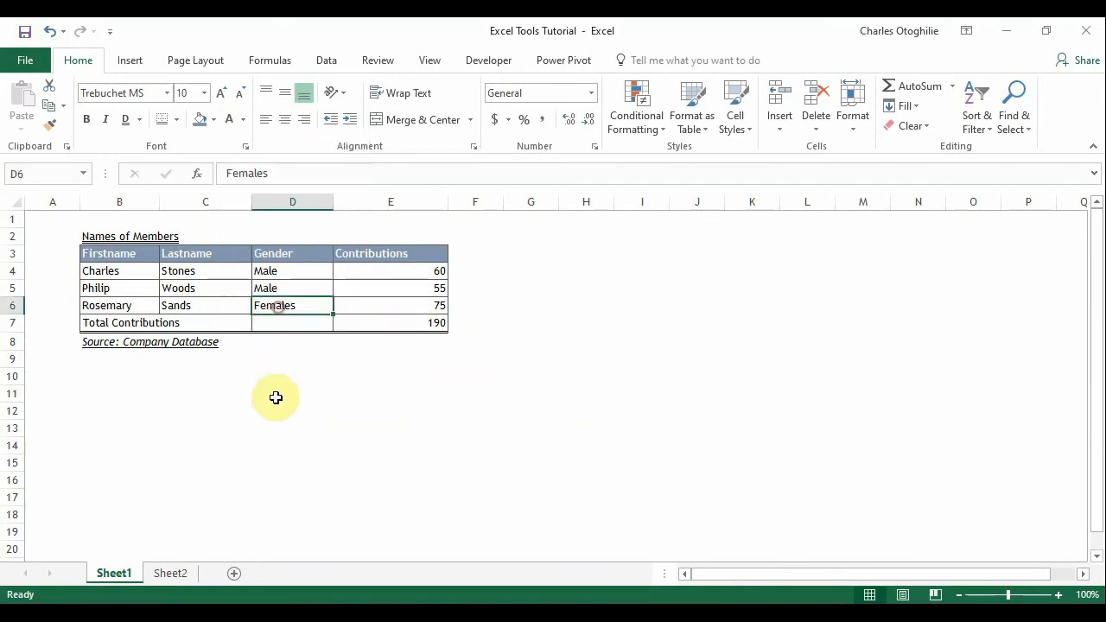
{"action": "left_click", "coordinate": [185, 325]}
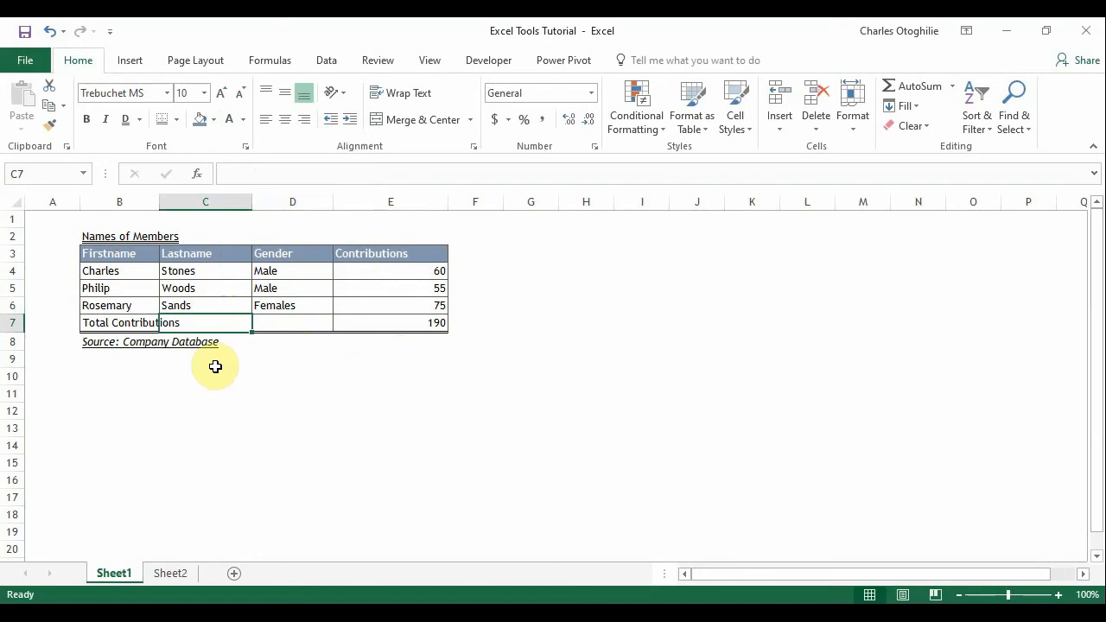
{"action": "left_click", "coordinate": [247, 275]}
{"action": "left_click", "coordinate": [280, 292]}
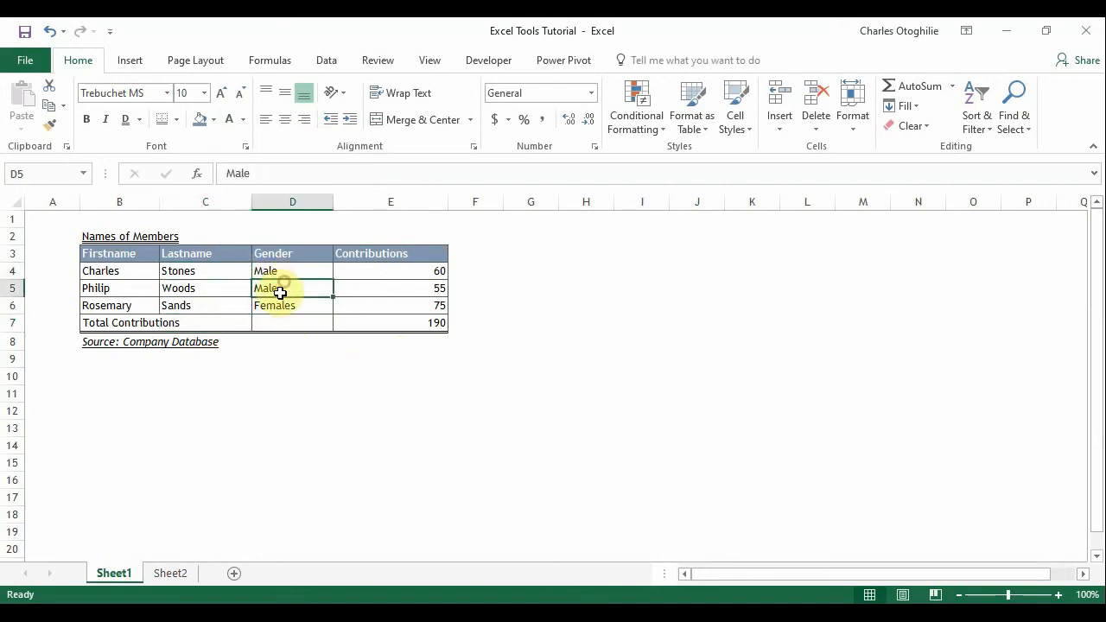
{"action": "left_click", "coordinate": [284, 271]}
{"action": "left_click", "coordinate": [177, 322]}
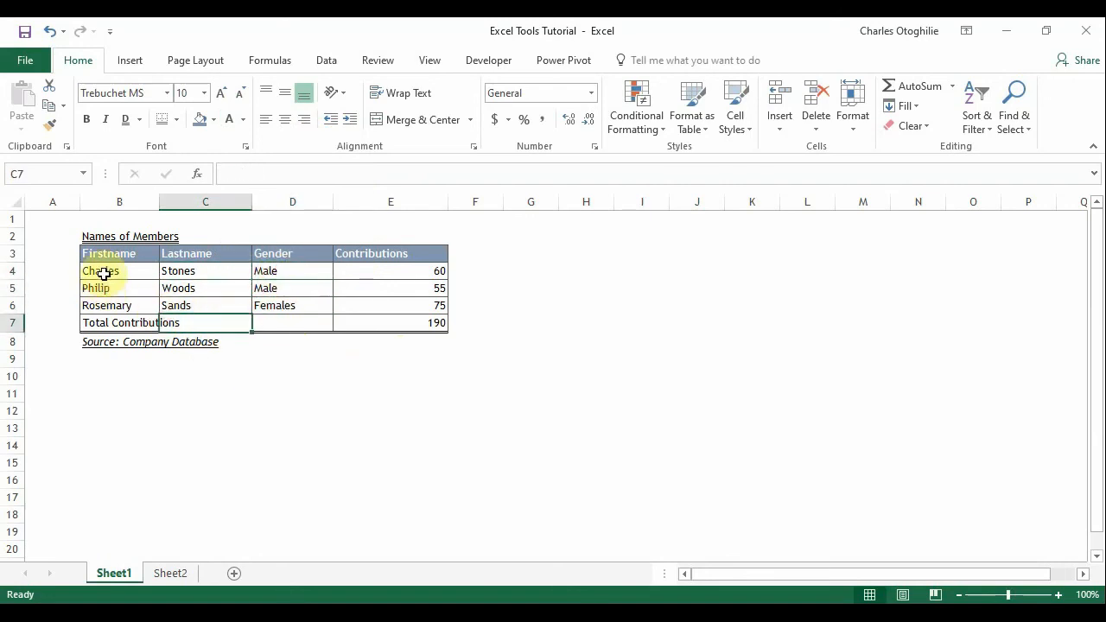
- Set the font color of the table body B4:E7 to a dark gray theme color
{"action": "left_click_drag", "start_coordinate": [103, 273], "coordinate": [390, 316]}
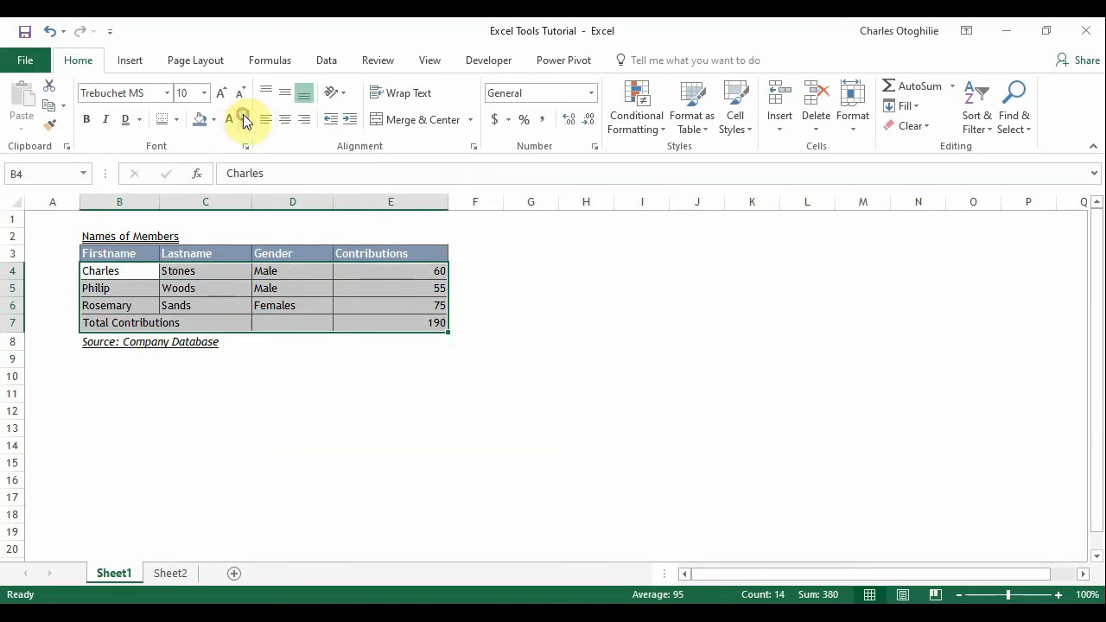
{"action": "left_click", "coordinate": [244, 120]}
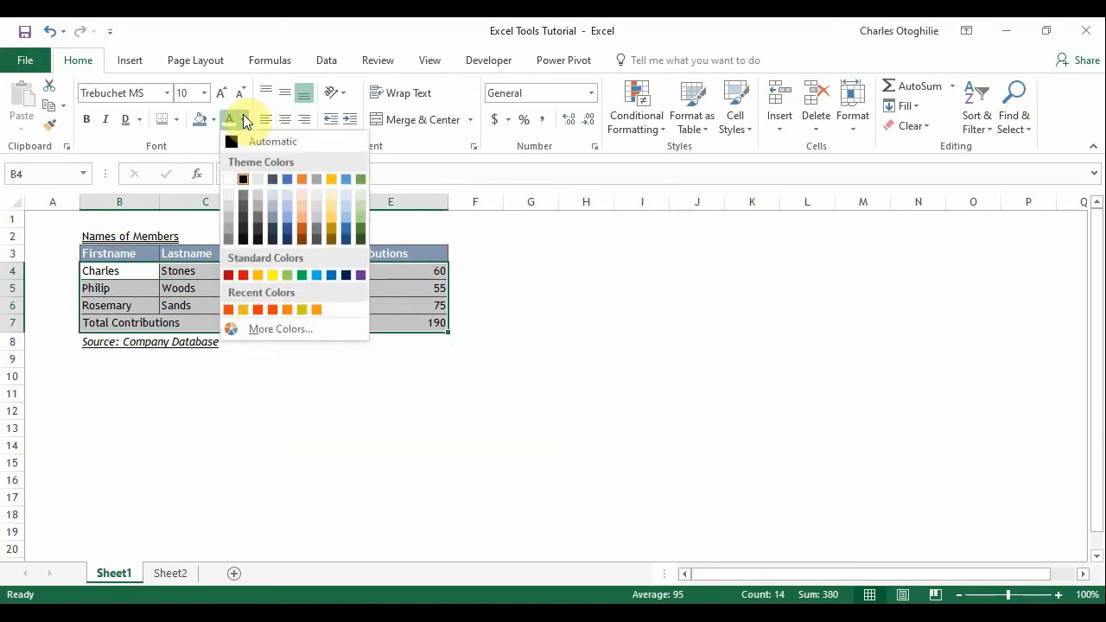
{"action": "left_click", "coordinate": [247, 216]}
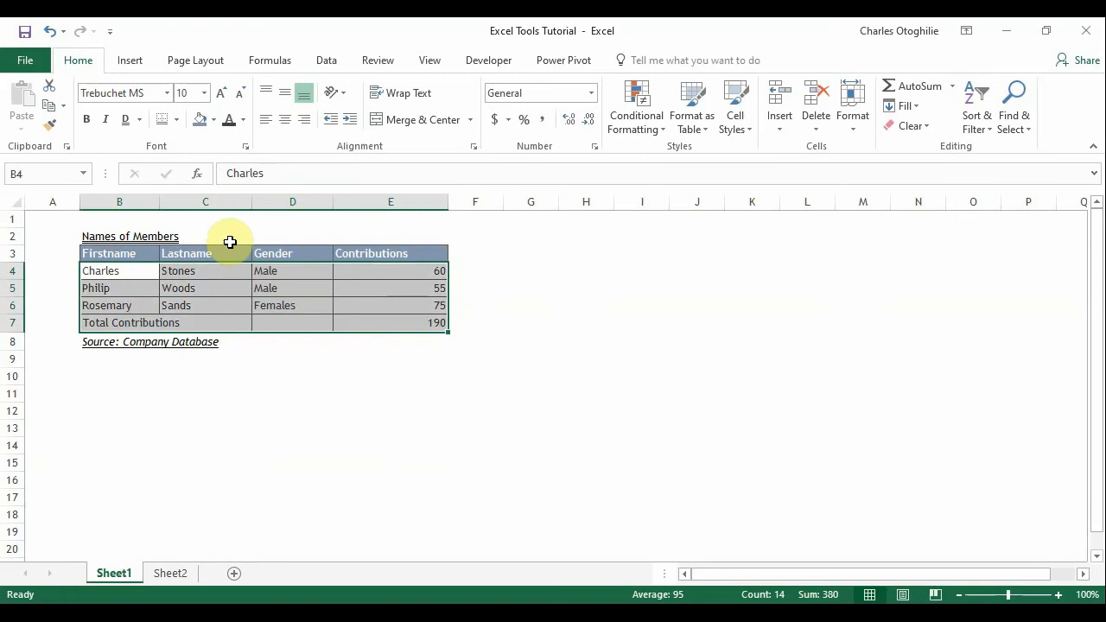
{"action": "left_click", "coordinate": [302, 305]}
{"action": "left_click", "coordinate": [326, 442]}
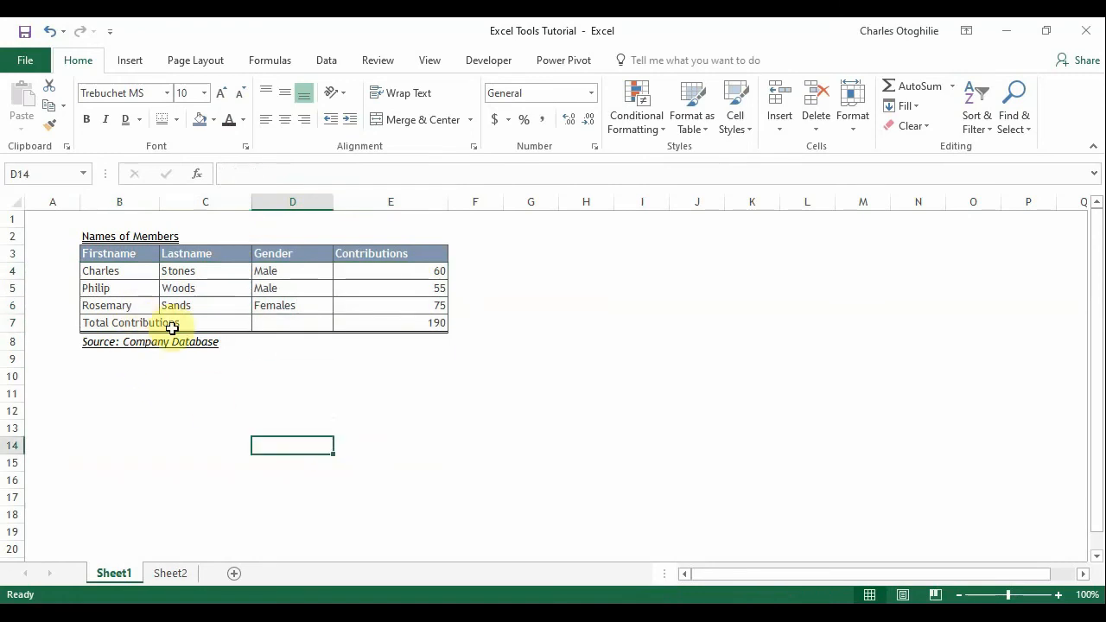
{"action": "left_click", "coordinate": [423, 320]}
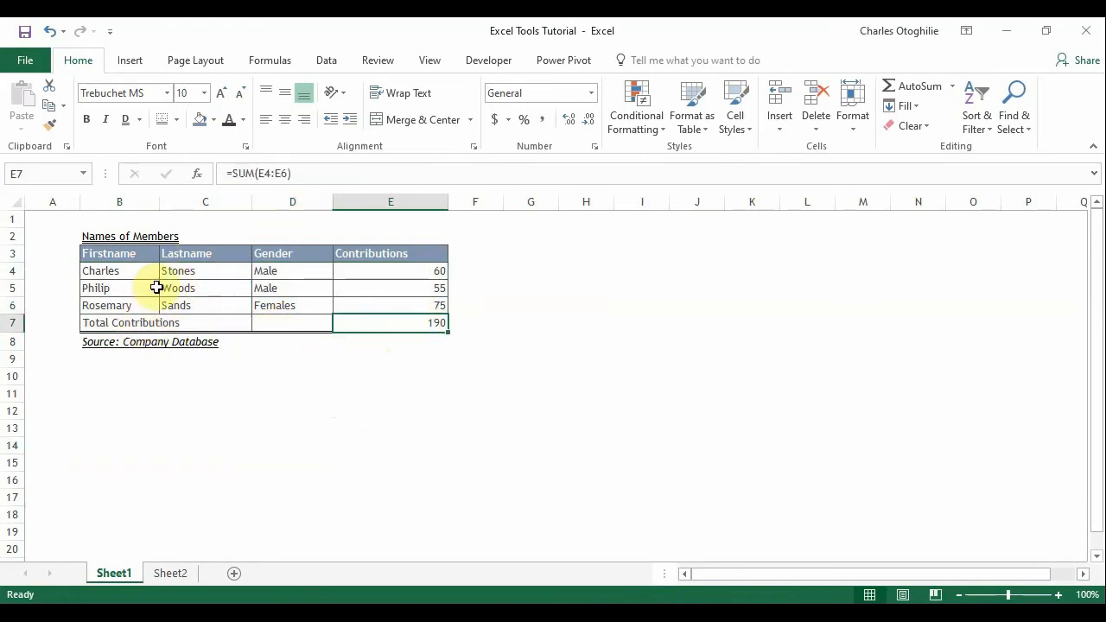
{"action": "left_click", "coordinate": [186, 309]}
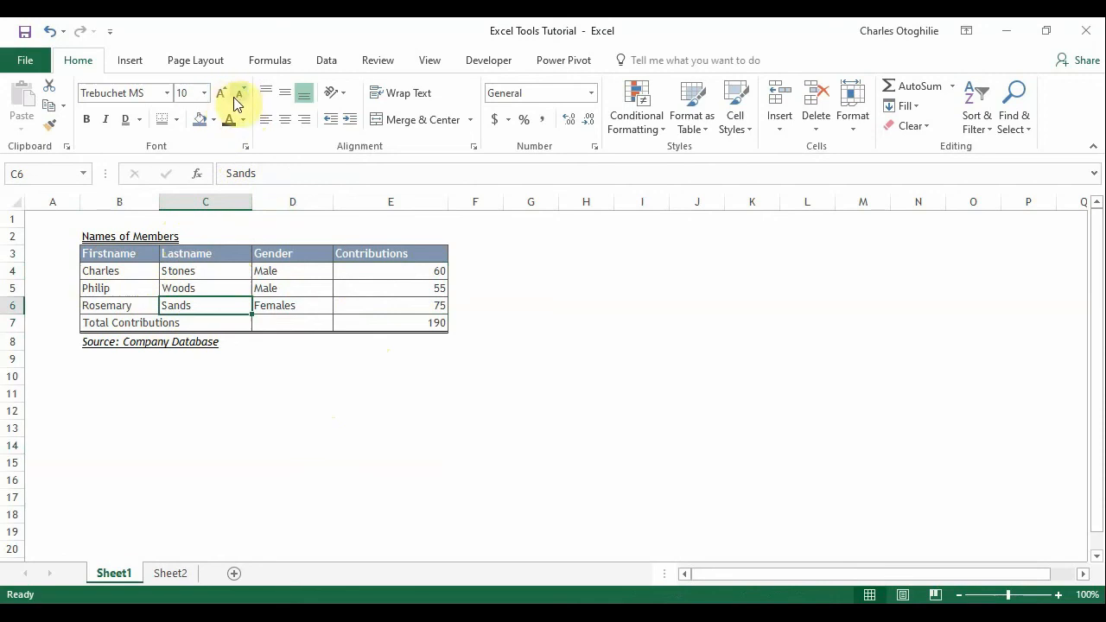
- Increase the font size of the title in B2 stepwise to 18
{"action": "left_click", "coordinate": [121, 232]}
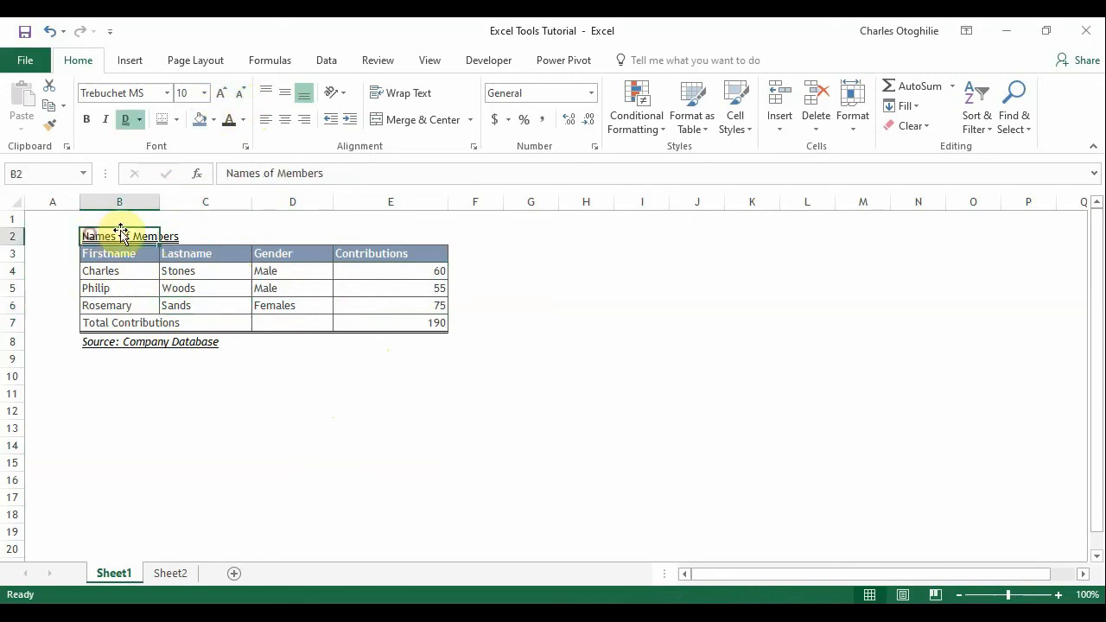
{"action": "left_click", "coordinate": [221, 93]}
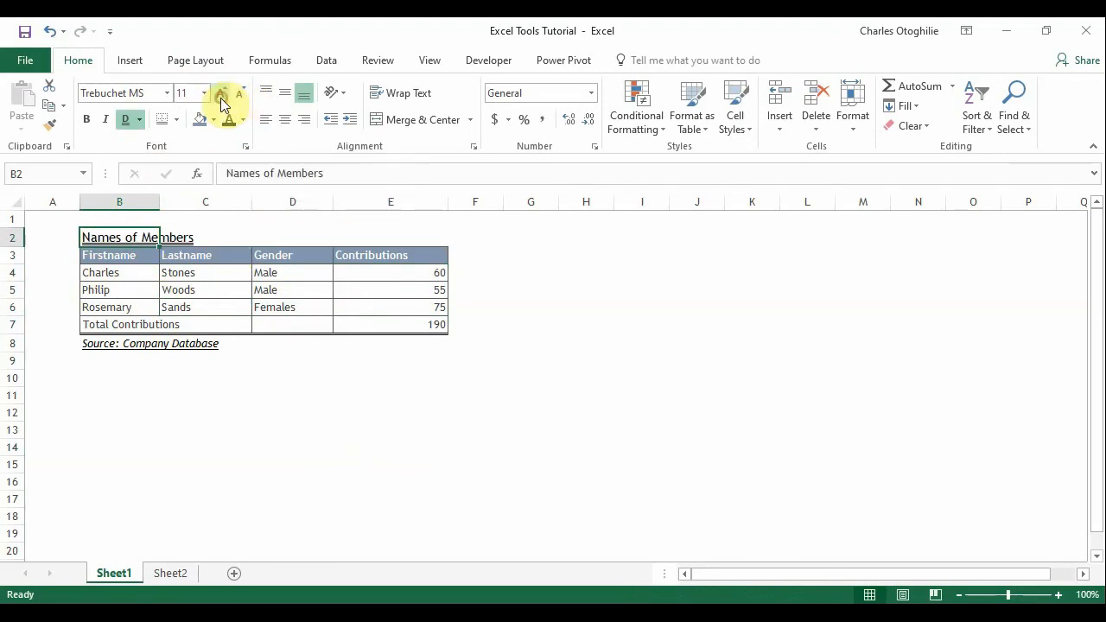
{"action": "left_click", "coordinate": [221, 92]}
{"action": "left_click", "coordinate": [221, 92]}
{"action": "left_click", "coordinate": [222, 93]}
{"action": "left_click", "coordinate": [221, 92]}
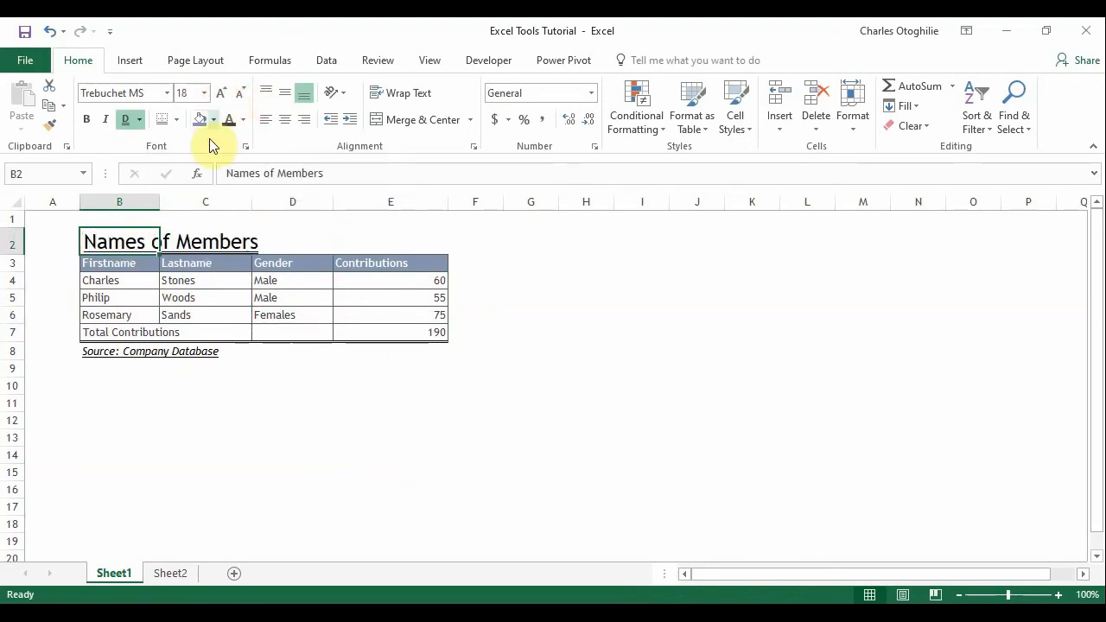
- Decrease the font size of the title in B2 stepwise to 12, briefly trying 14
{"action": "left_click", "coordinate": [240, 93]}
{"action": "left_click", "coordinate": [240, 92]}
{"action": "left_click", "coordinate": [240, 92]}
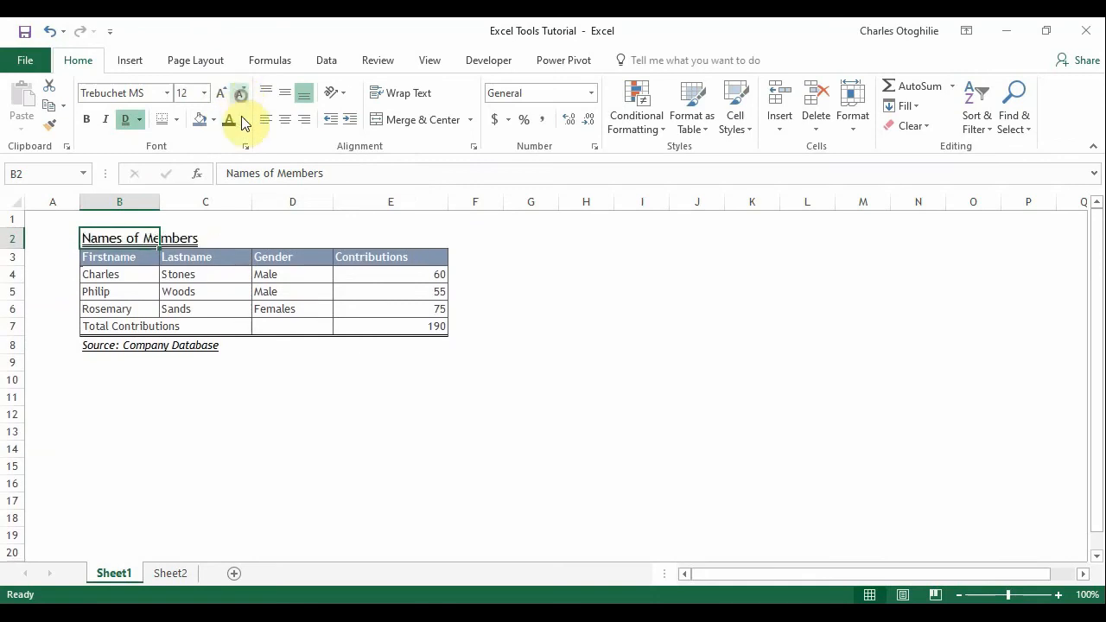
{"action": "left_click", "coordinate": [221, 92]}
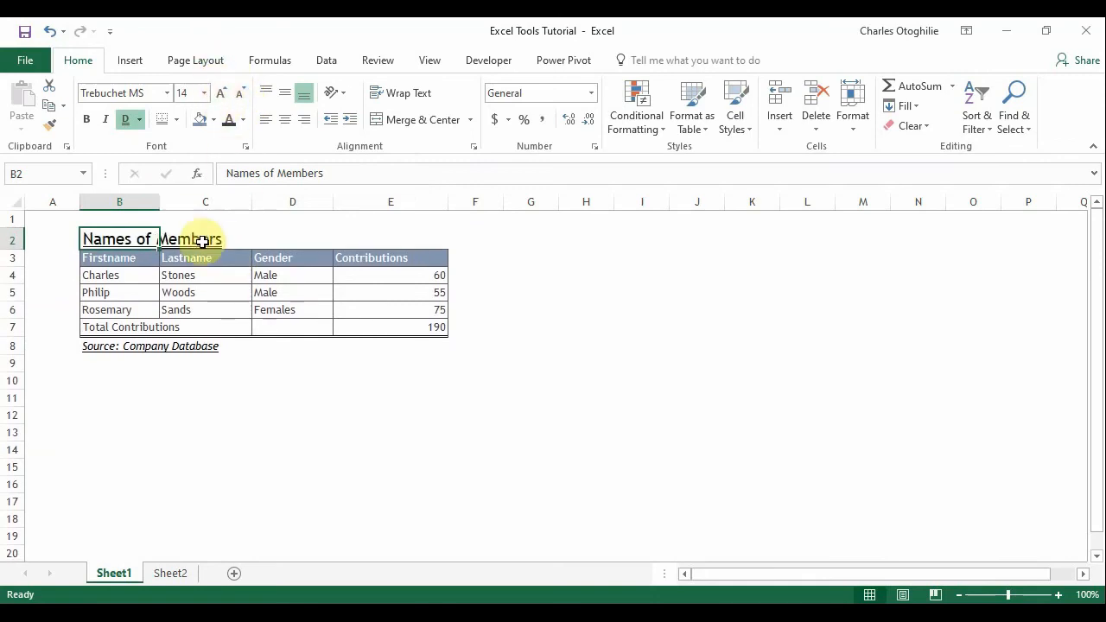
{"action": "left_click", "coordinate": [241, 93]}
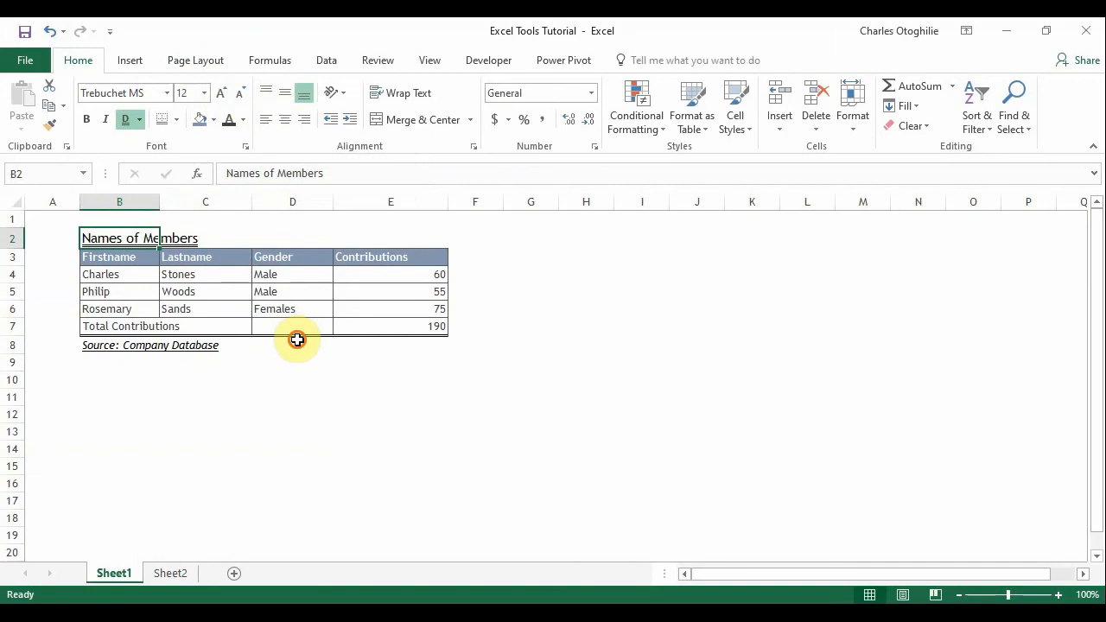
{"action": "left_click", "coordinate": [298, 465]}
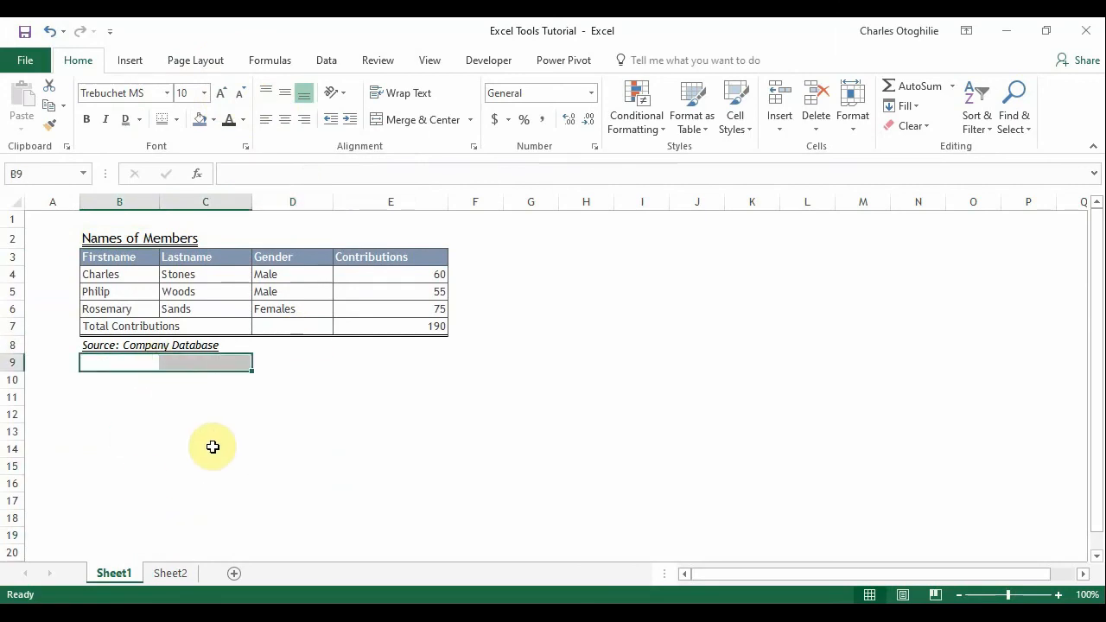
{"action": "left_click", "coordinate": [170, 254]}
{"action": "left_click", "coordinate": [169, 414]}
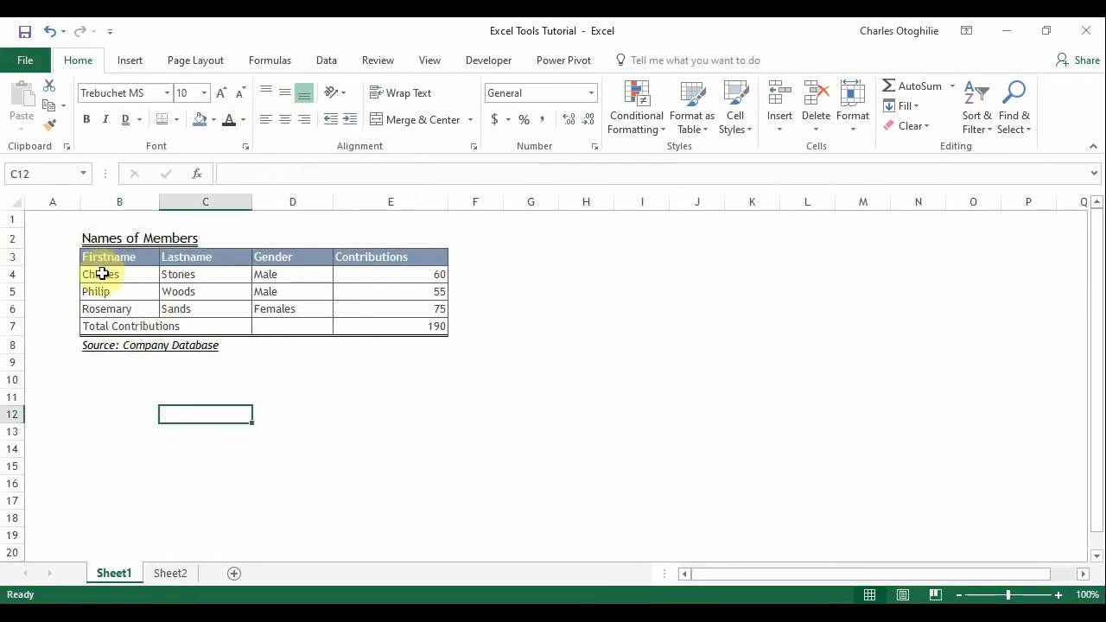
{"action": "left_click", "coordinate": [89, 235]}
{"action": "left_click", "coordinate": [170, 238]}
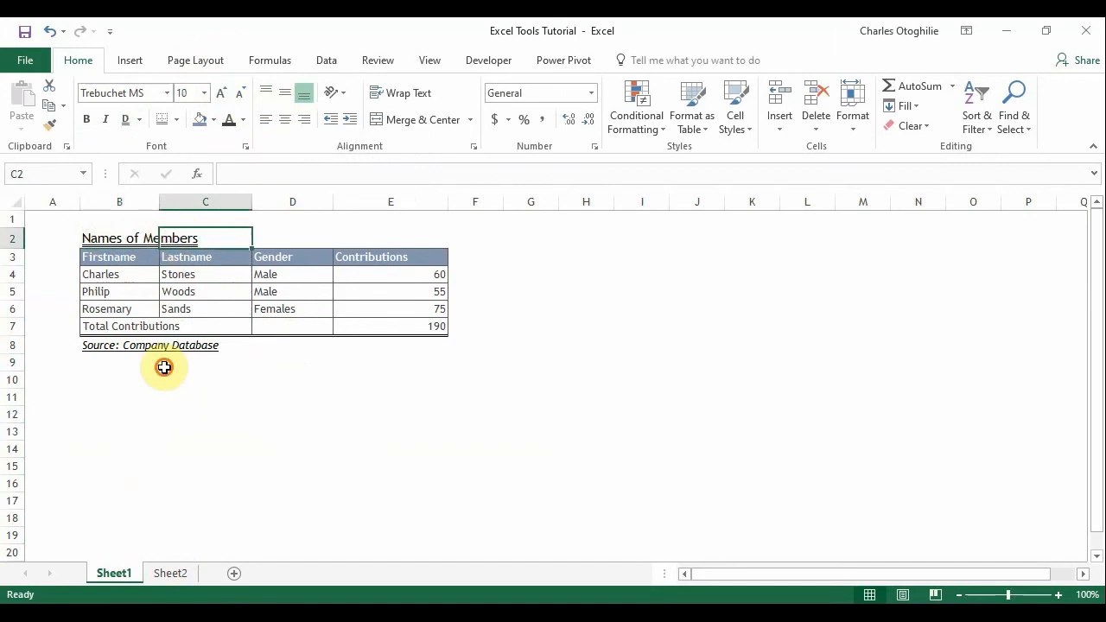
{"action": "left_click", "coordinate": [164, 366]}
- Set the font size of the title in B2 to 18 and replace it with the custom size 15
{"action": "left_click", "coordinate": [91, 240]}
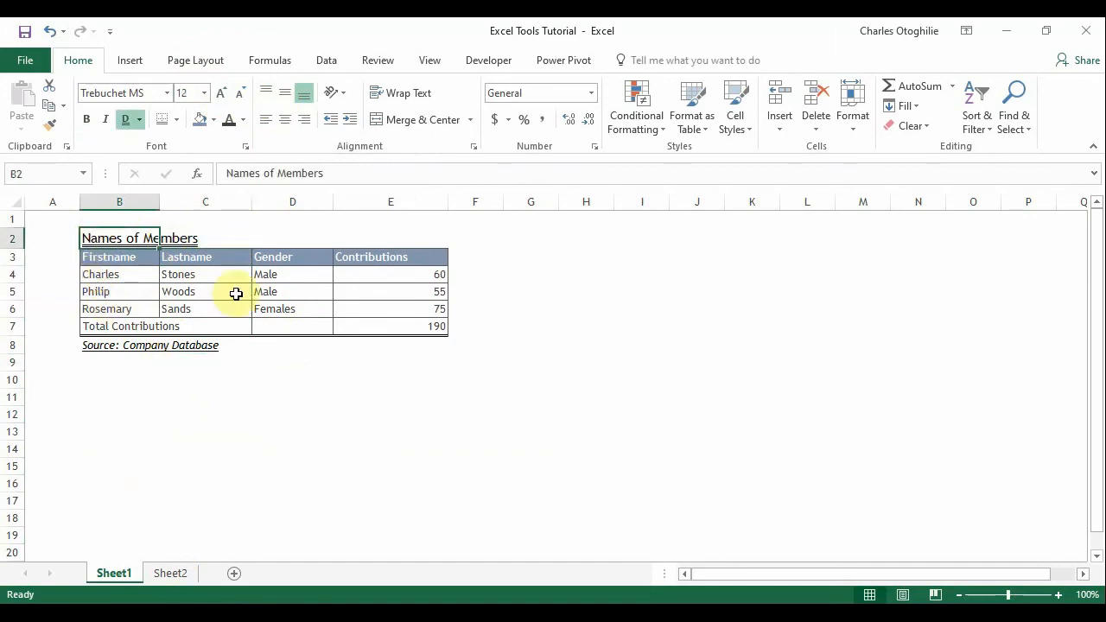
{"action": "left_click", "coordinate": [204, 93]}
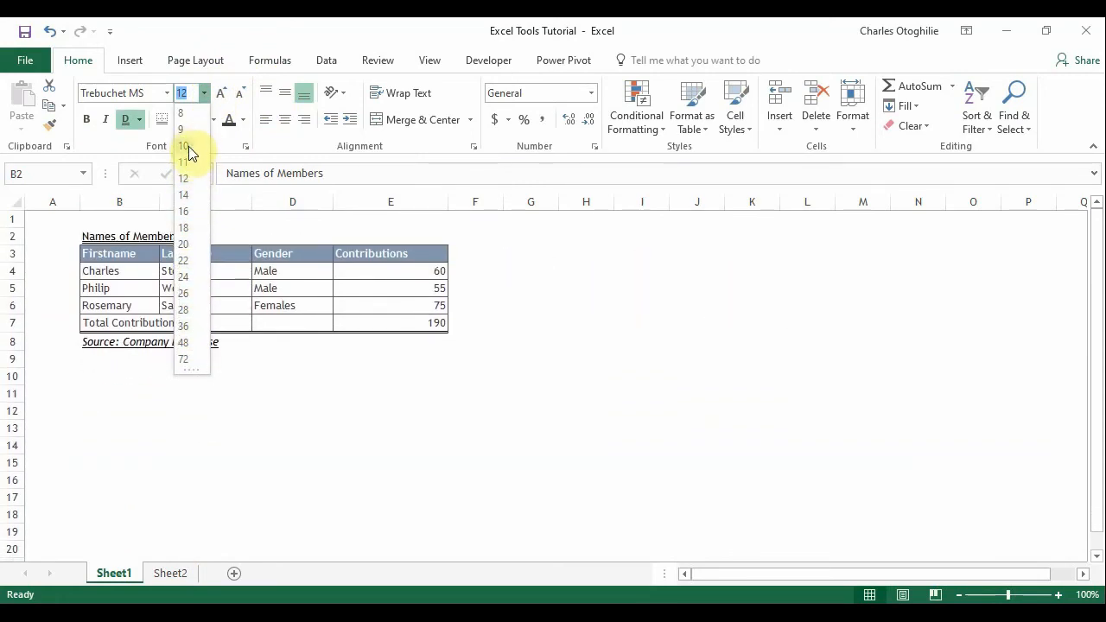
{"action": "left_click", "coordinate": [183, 227]}
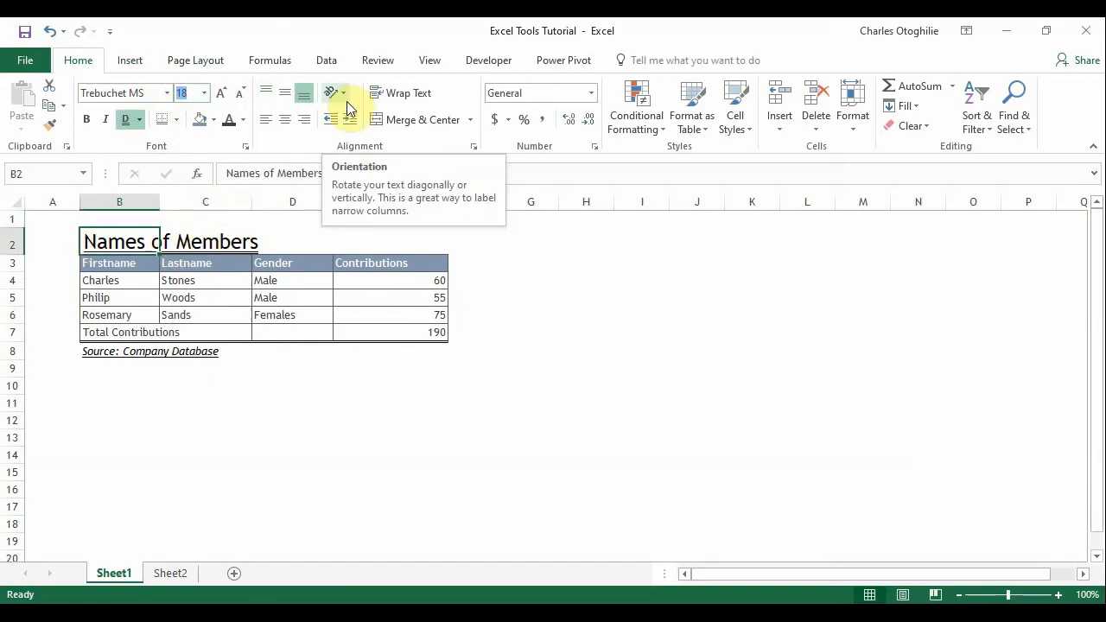
{"action": "type", "text": "15"}
{"action": "key", "text": "Return"}
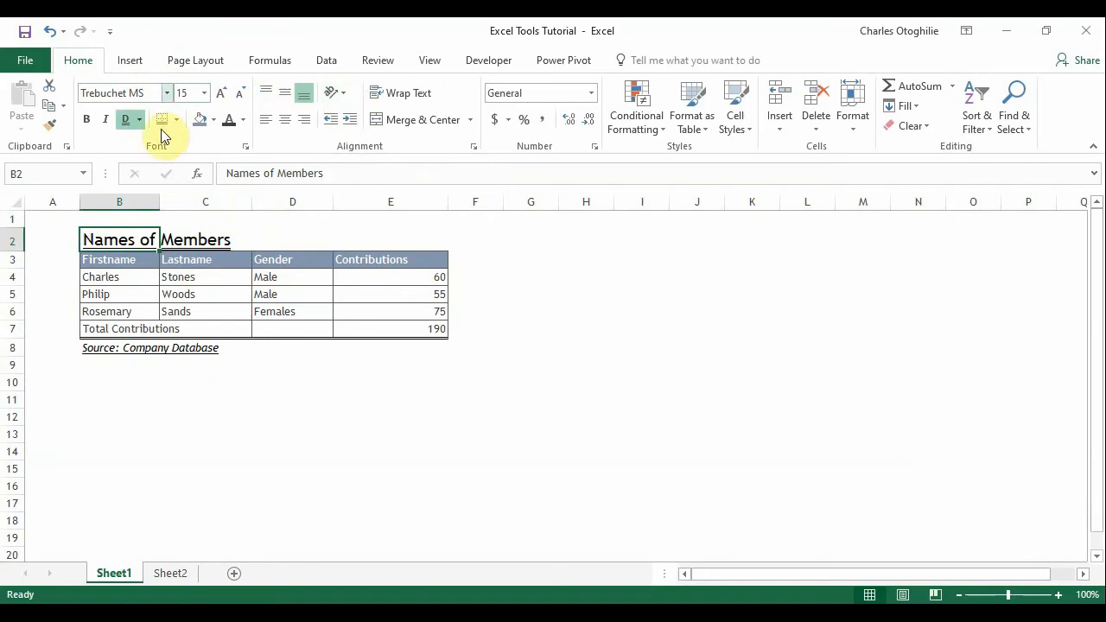
{"action": "left_click", "coordinate": [222, 415]}
{"action": "left_click", "coordinate": [110, 241]}
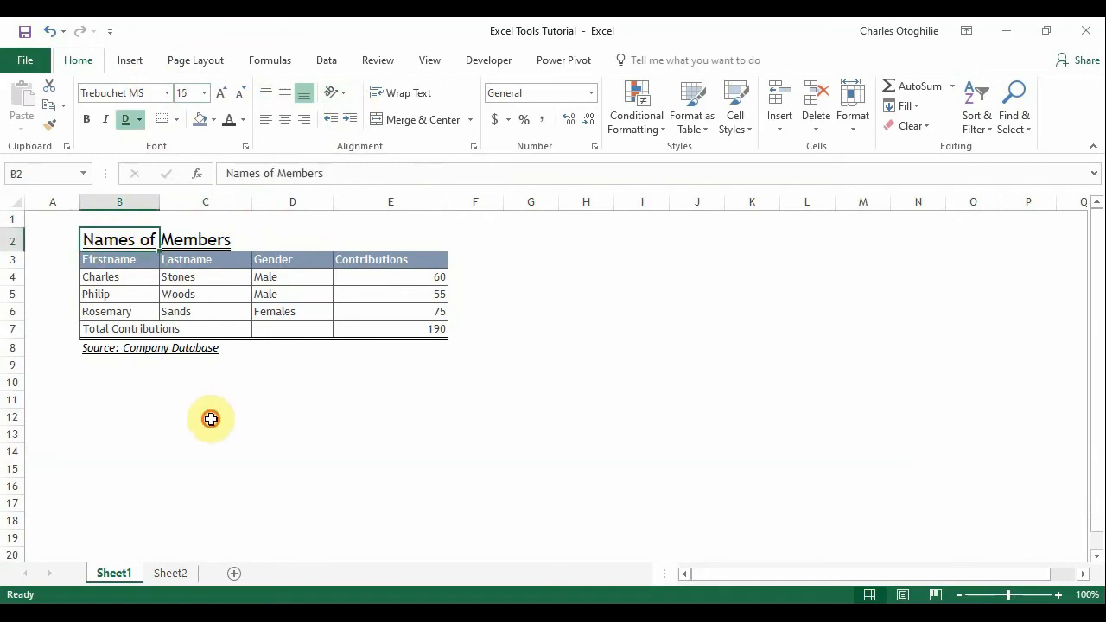
{"action": "left_click", "coordinate": [155, 399]}
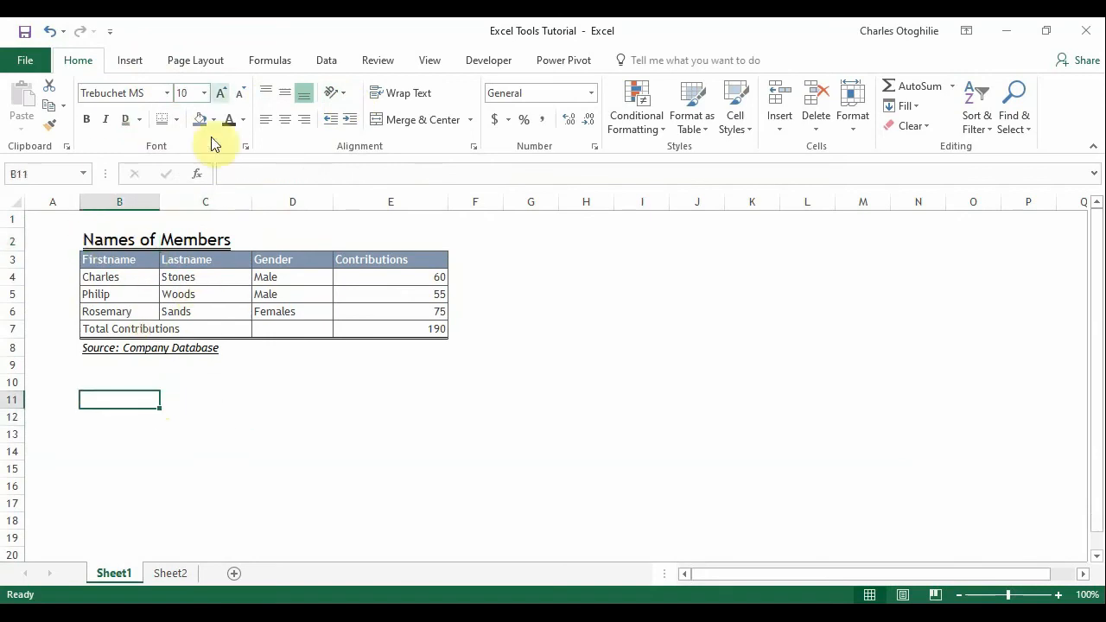
{"action": "left_click", "coordinate": [468, 415]}
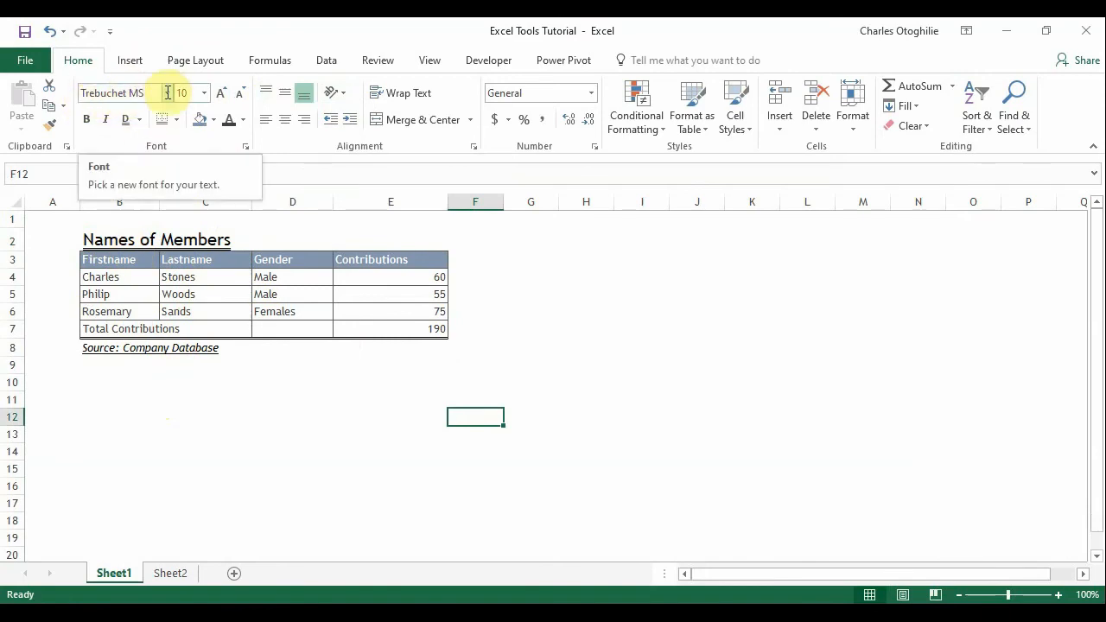
- Look through the available fonts for the title in B2 without choosing one
{"action": "left_click", "coordinate": [95, 240]}
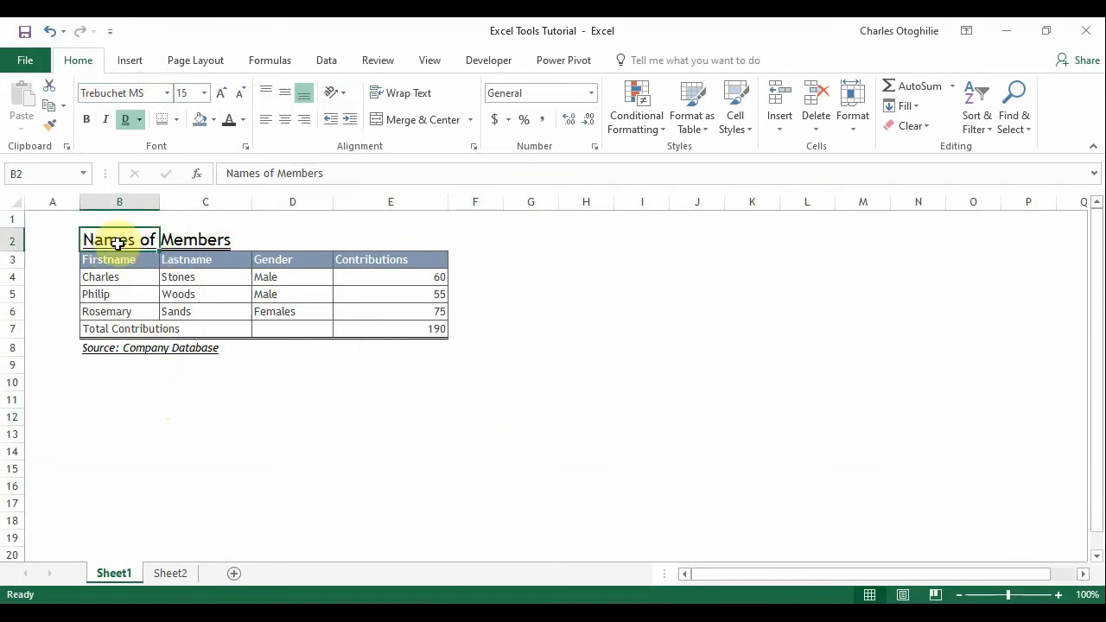
{"action": "left_click", "coordinate": [167, 92]}
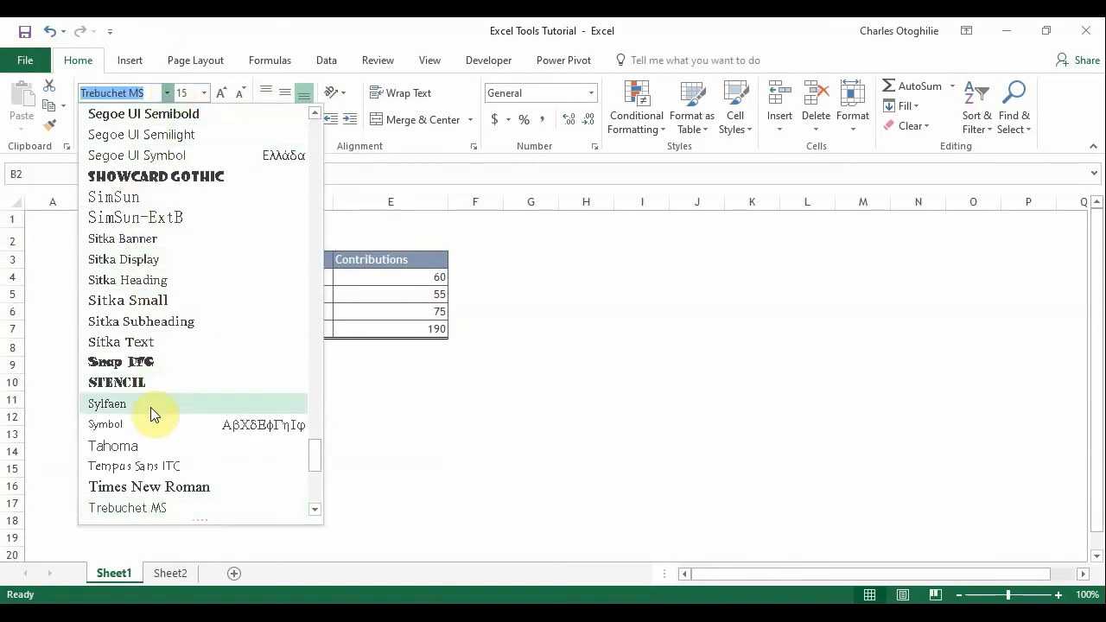
{"action": "left_click", "coordinate": [506, 410]}
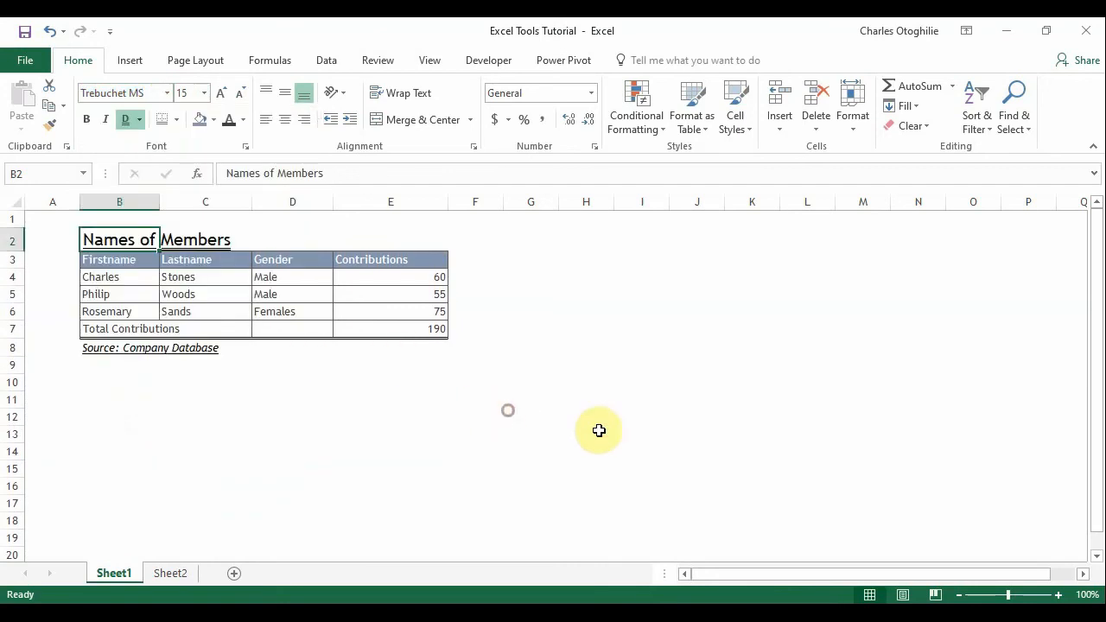
{"action": "left_click", "coordinate": [629, 432]}
- Enter the formula =B2 in cell H2 to repeat the table title there
{"action": "left_click", "coordinate": [98, 236]}
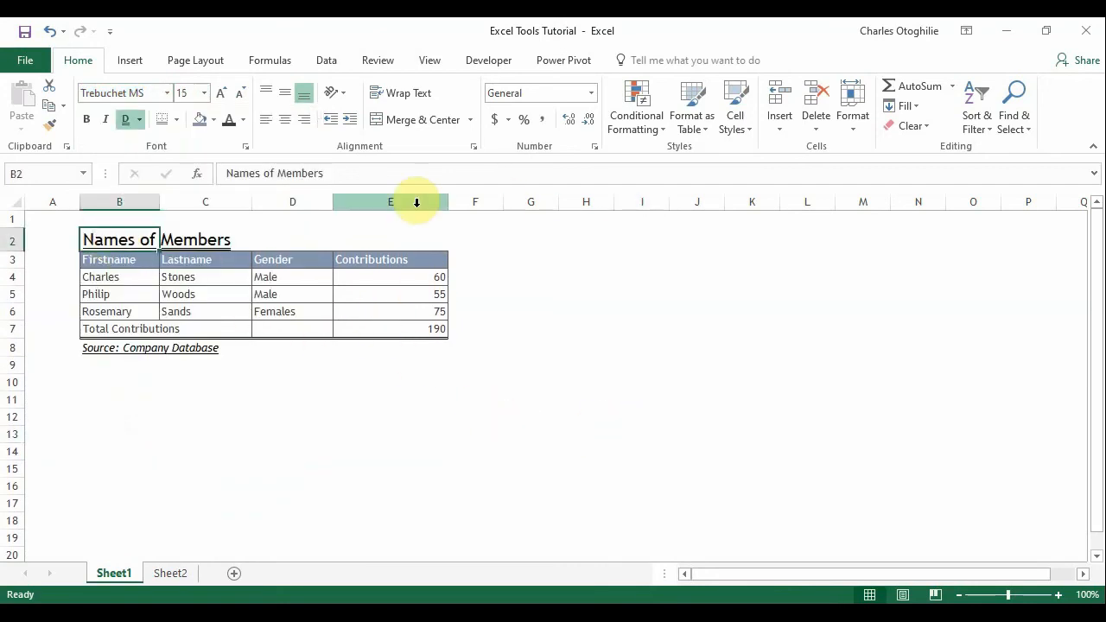
{"action": "left_click", "coordinate": [562, 248]}
{"action": "left_click_drag", "start_coordinate": [560, 264], "coordinate": [575, 244]}
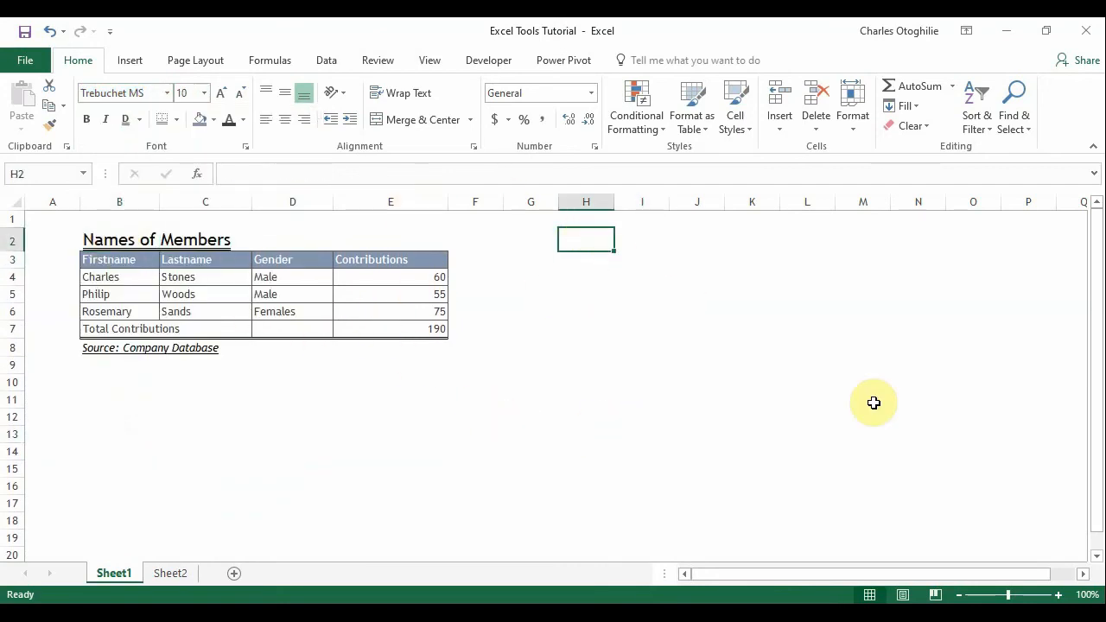
{"action": "type", "text": "="}
{"action": "key", "text": "Left"}
{"action": "key", "text": "Left"}
{"action": "key", "text": "Left"}
{"action": "key", "text": "Left"}
{"action": "key", "text": "Left"}
{"action": "key", "text": "Left"}
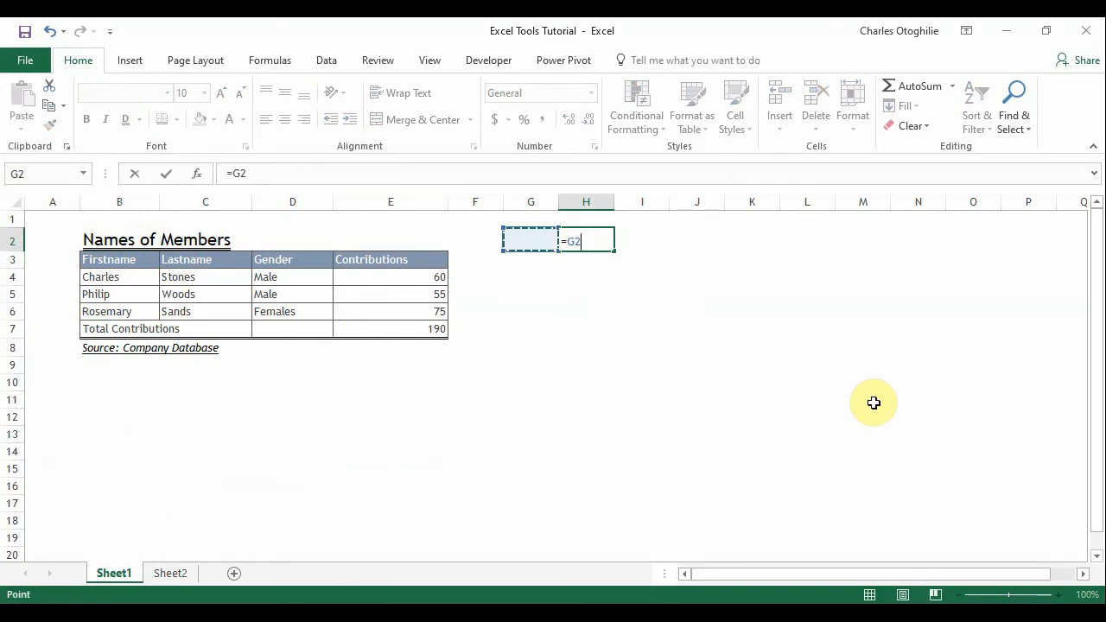
{"action": "key", "text": "Return"}
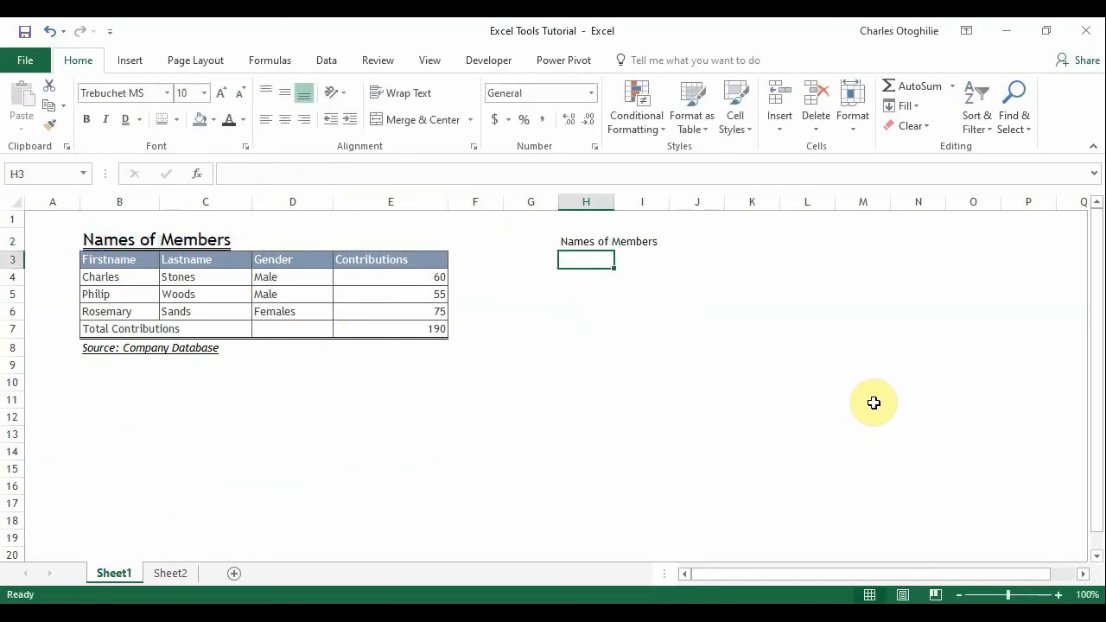
- Increase the font size of the repeated title in H2 to 16
{"action": "left_click", "coordinate": [638, 290]}
{"action": "left_click_drag", "start_coordinate": [556, 240], "coordinate": [575, 241]}
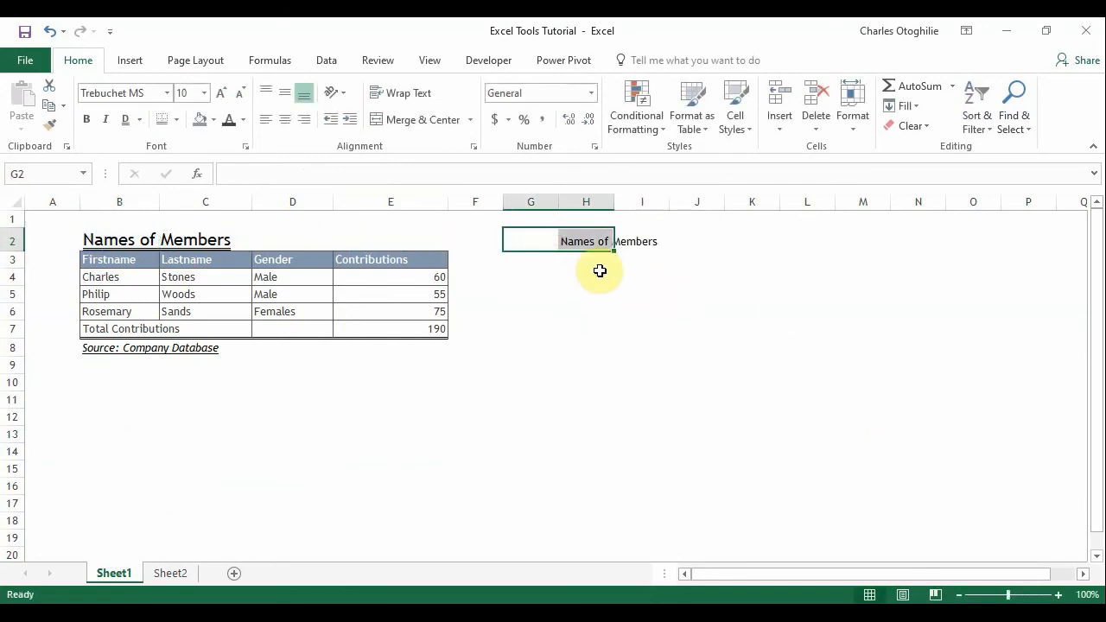
{"action": "left_click", "coordinate": [582, 241]}
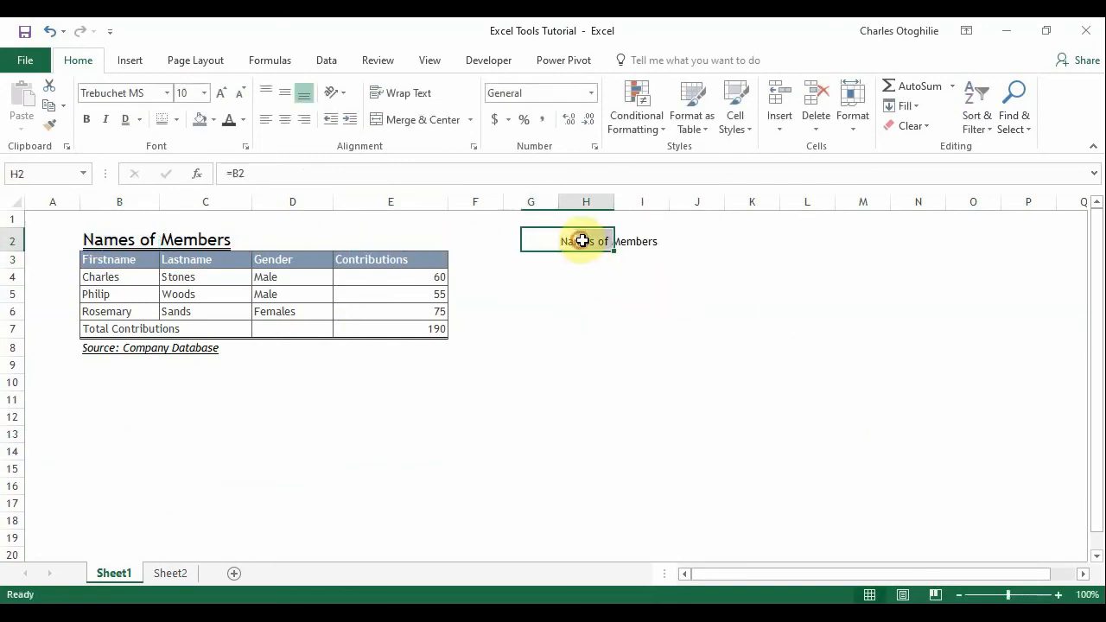
{"action": "left_click", "coordinate": [226, 95]}
{"action": "left_click", "coordinate": [657, 326]}
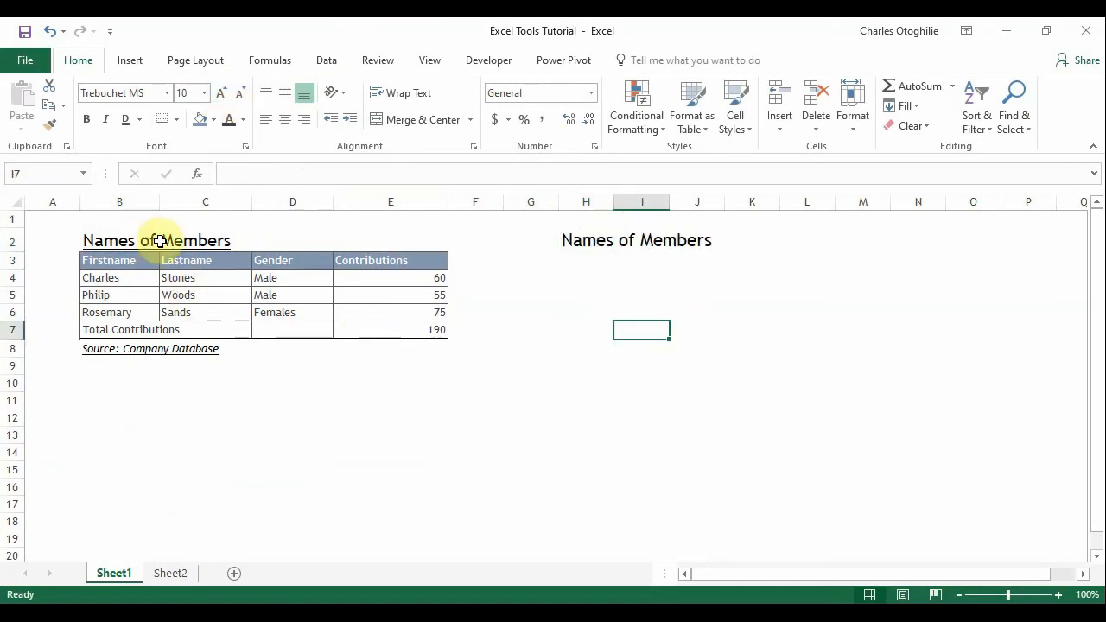
- Preview various fonts on the title in H2, such as Vivaldi, Webdings and Stencil, and apply Segoe Print
{"action": "left_click", "coordinate": [575, 248]}
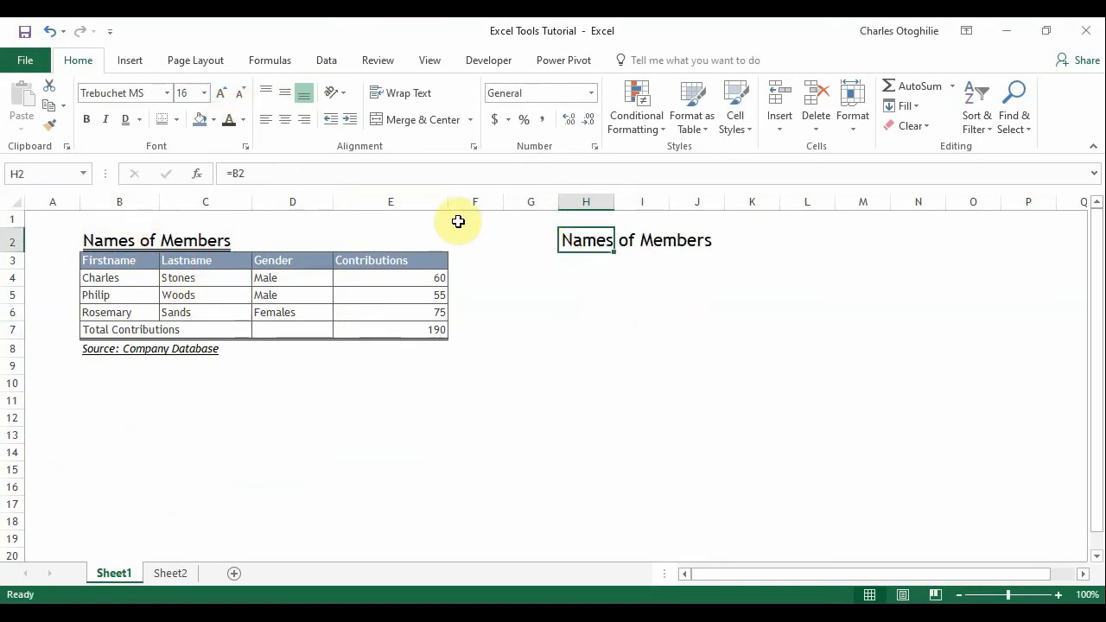
{"action": "left_click", "coordinate": [167, 94]}
{"action": "key", "text": "Down"}
{"action": "key", "text": "Down"}
{"action": "key", "text": "Down"}
{"action": "key", "text": "Down"}
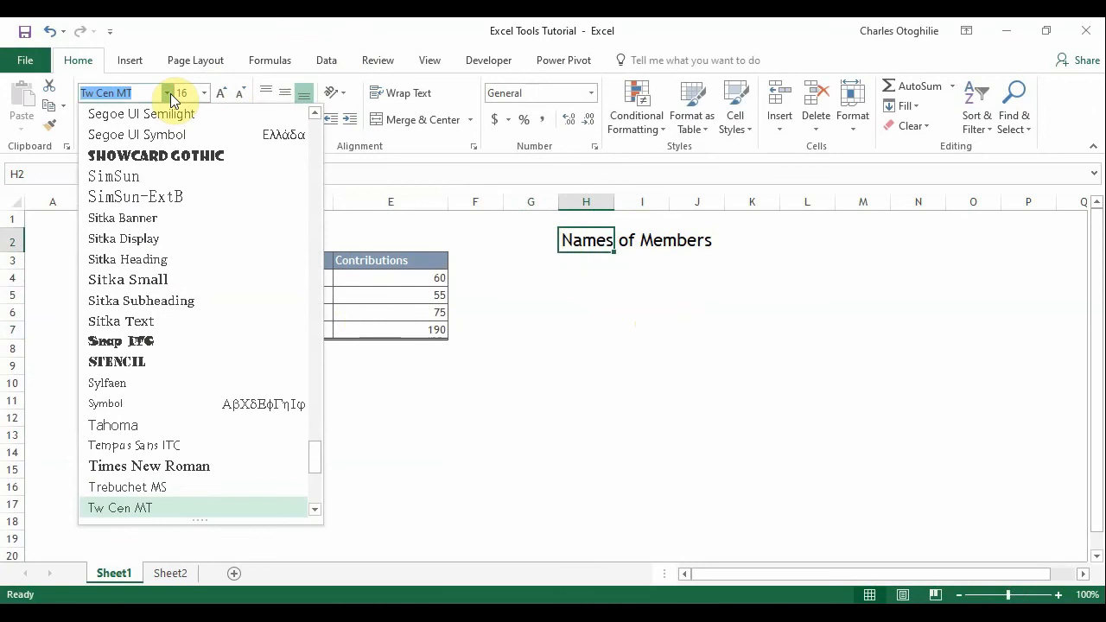
{"action": "key", "text": "Down"}
{"action": "key", "text": "Down"}
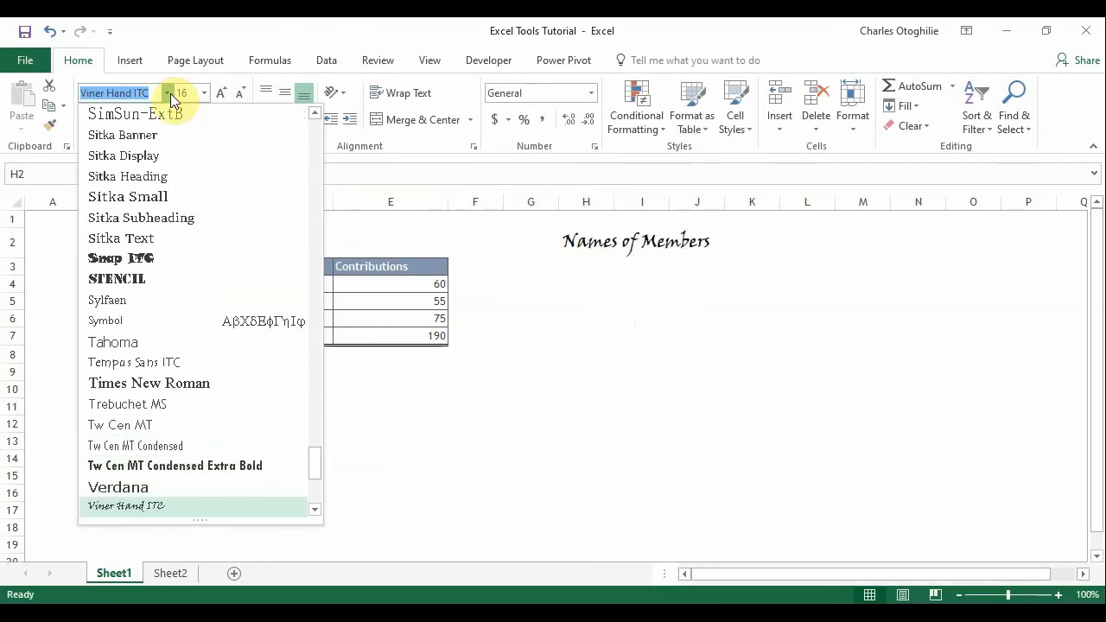
{"action": "key", "text": "Up"}
{"action": "key", "text": "Down"}
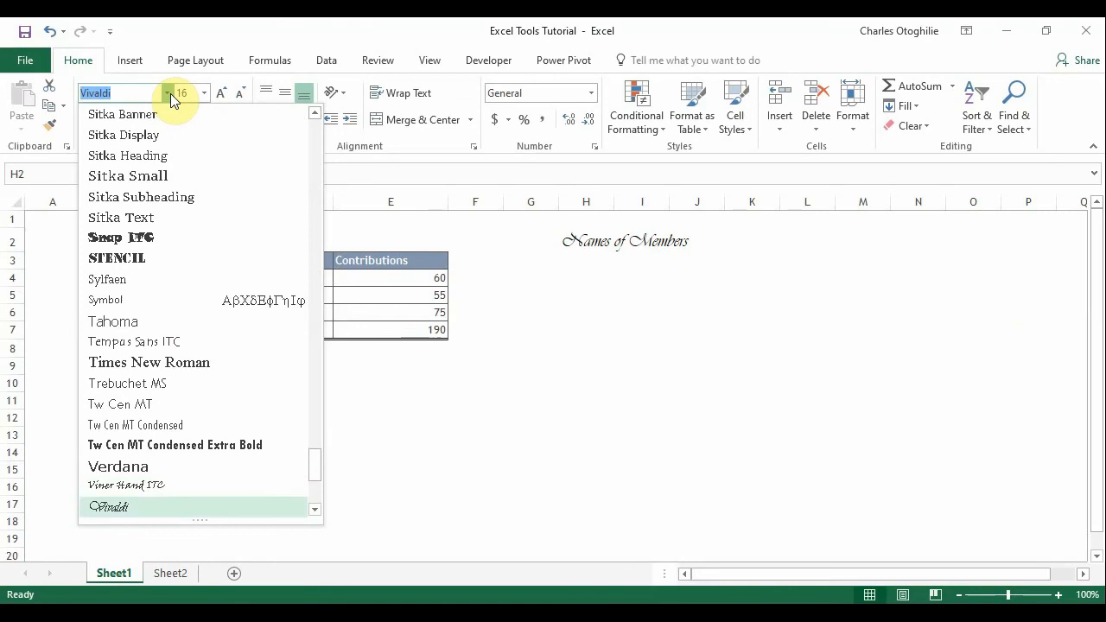
{"action": "key", "text": "Down"}
{"action": "key", "text": "Down"}
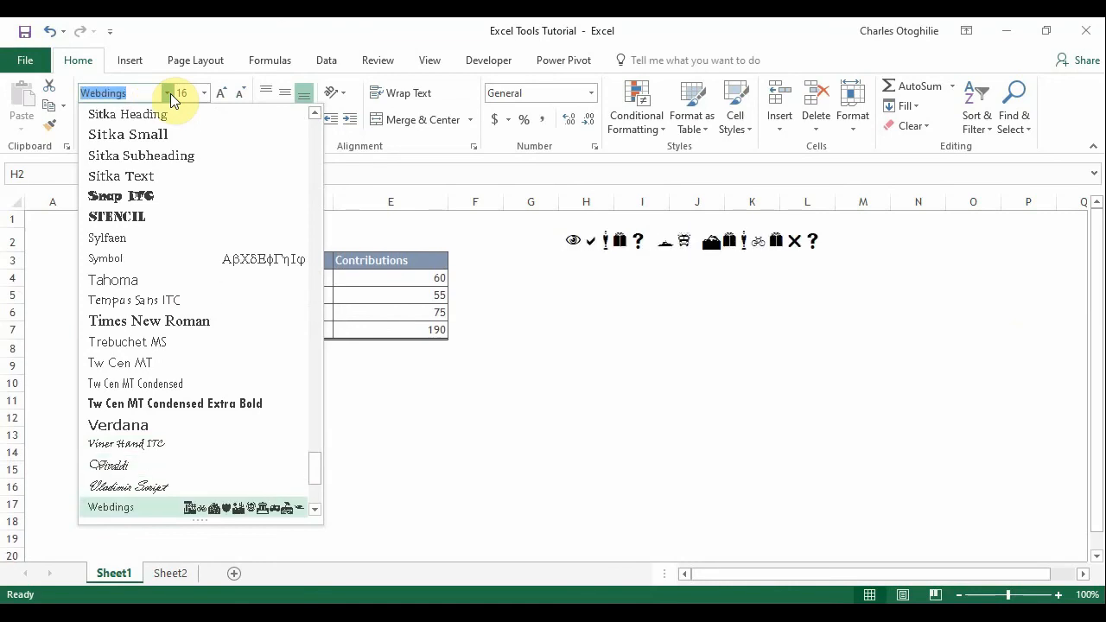
{"action": "key", "text": "Down"}
{"action": "key", "text": "Up"}
{"action": "key", "text": "Up"}
{"action": "key", "text": "Up"}
{"action": "key", "text": "Up"}
{"action": "key", "text": "Up"}
{"action": "key", "text": "Up"}
{"action": "key", "text": "Up"}
{"action": "key", "text": "Up"}
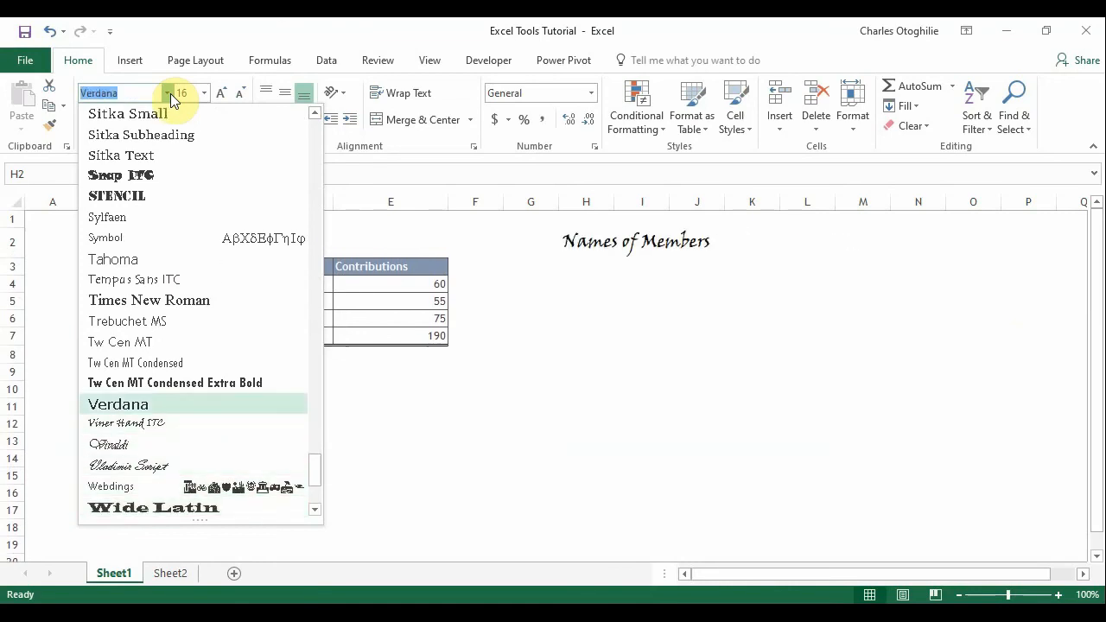
{"action": "key", "text": "Up"}
{"action": "key", "text": "Up"}
{"action": "key", "text": "Up"}
{"action": "key", "text": "Up"}
{"action": "key", "text": "Up"}
{"action": "key", "text": "Up"}
{"action": "key", "text": "Up"}
{"action": "key", "text": "Up"}
{"action": "key", "text": "Up"}
{"action": "key", "text": "Up"}
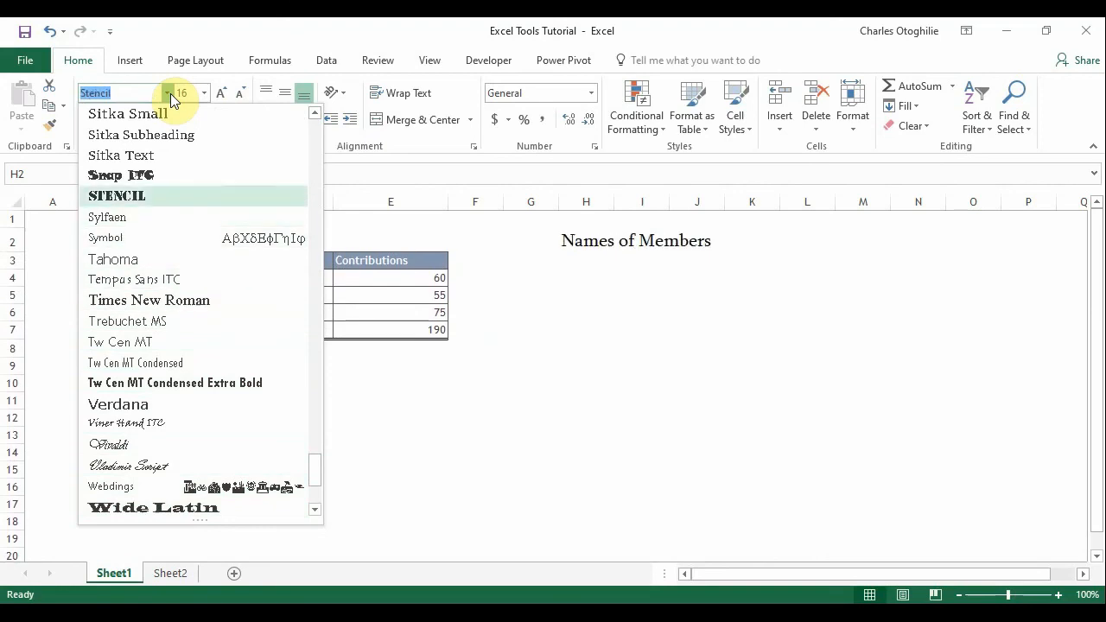
{"action": "key", "text": "Up"}
{"action": "key", "text": "Up"}
{"action": "key", "text": "Up"}
{"action": "key", "text": "Up"}
{"action": "key", "text": "Up"}
{"action": "key", "text": "Up"}
{"action": "key", "text": "Up"}
{"action": "key", "text": "Up"}
{"action": "key", "text": "Up"}
{"action": "key", "text": "Up"}
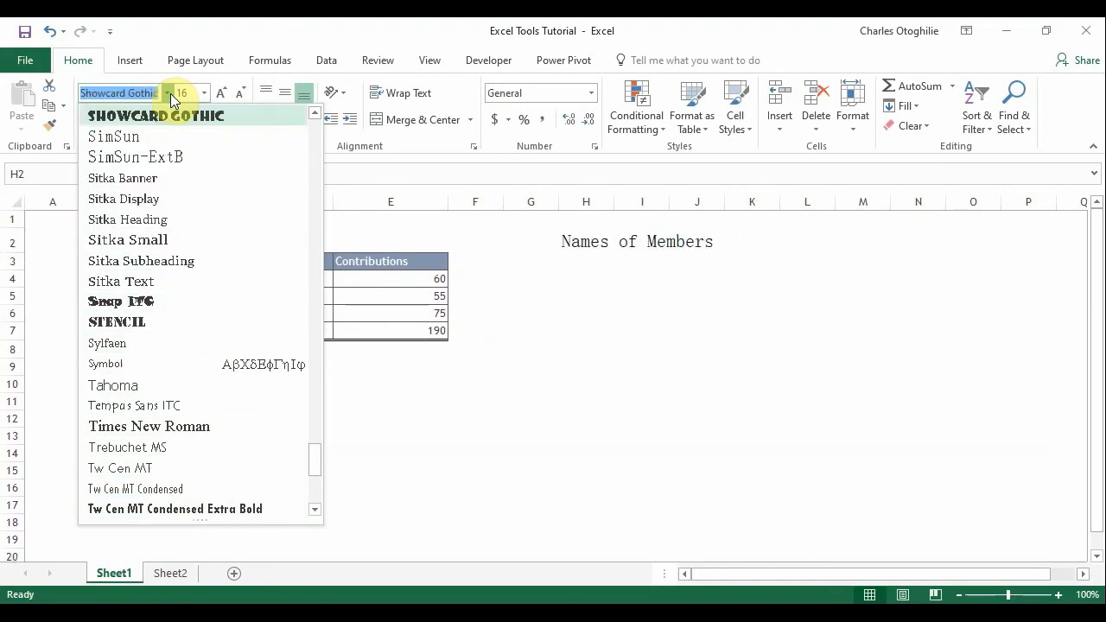
{"action": "key", "text": "Up"}
{"action": "key", "text": "Up"}
{"action": "key", "text": "Up"}
{"action": "key", "text": "Up"}
{"action": "key", "text": "Up"}
{"action": "key", "text": "Up"}
{"action": "key", "text": "Up"}
{"action": "key", "text": "Up"}
{"action": "key", "text": "Up"}
{"action": "key", "text": "Up"}
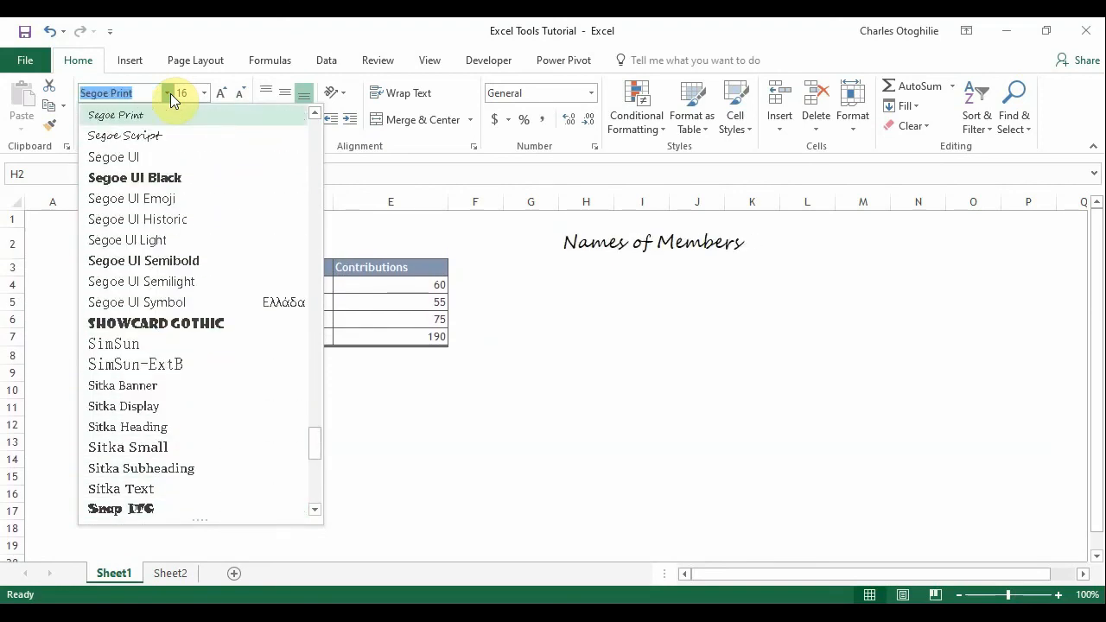
{"action": "key", "text": "Down"}
{"action": "key", "text": "Down"}
{"action": "key", "text": "Down"}
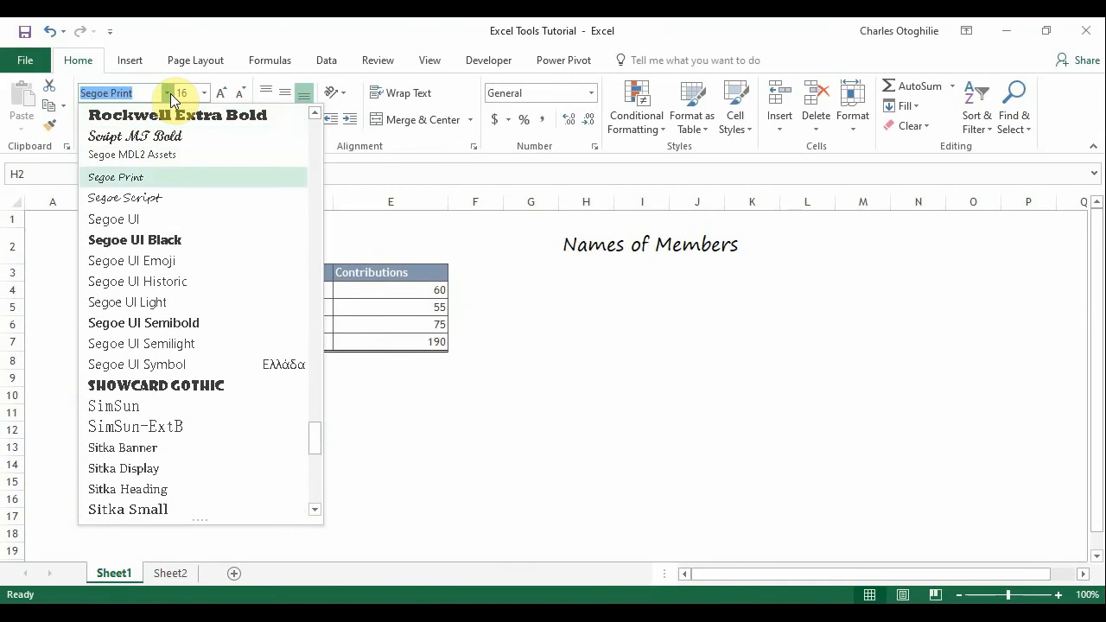
{"action": "key", "text": "Return"}
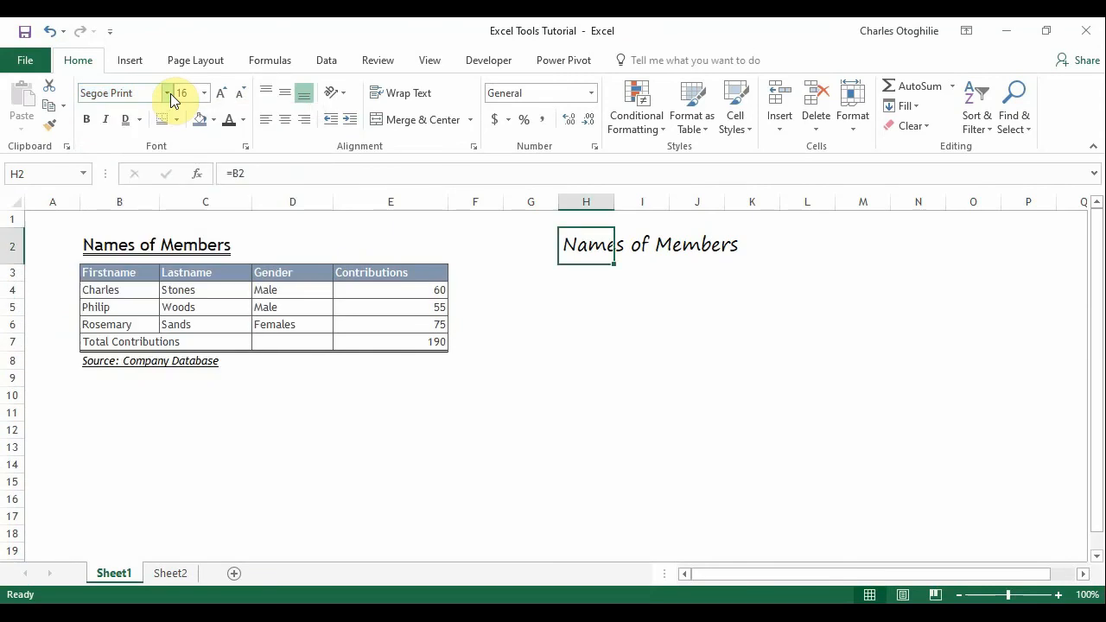
{"action": "left_click", "coordinate": [561, 311]}
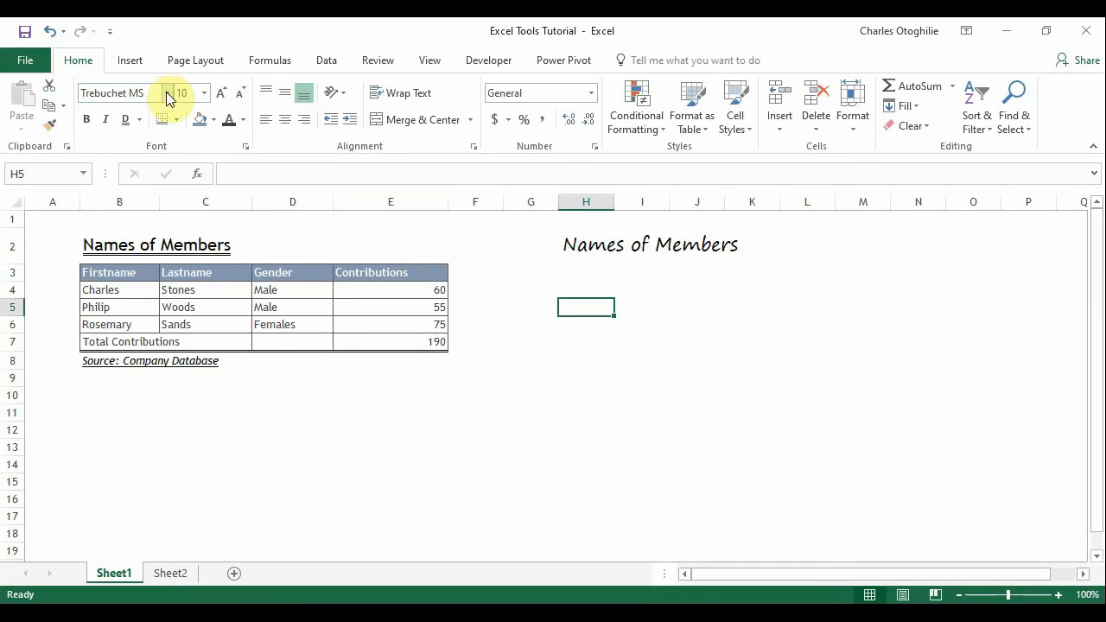
- Go to Sheet2 and look through the list of letters in column H from first to last
{"action": "left_click", "coordinate": [152, 466]}
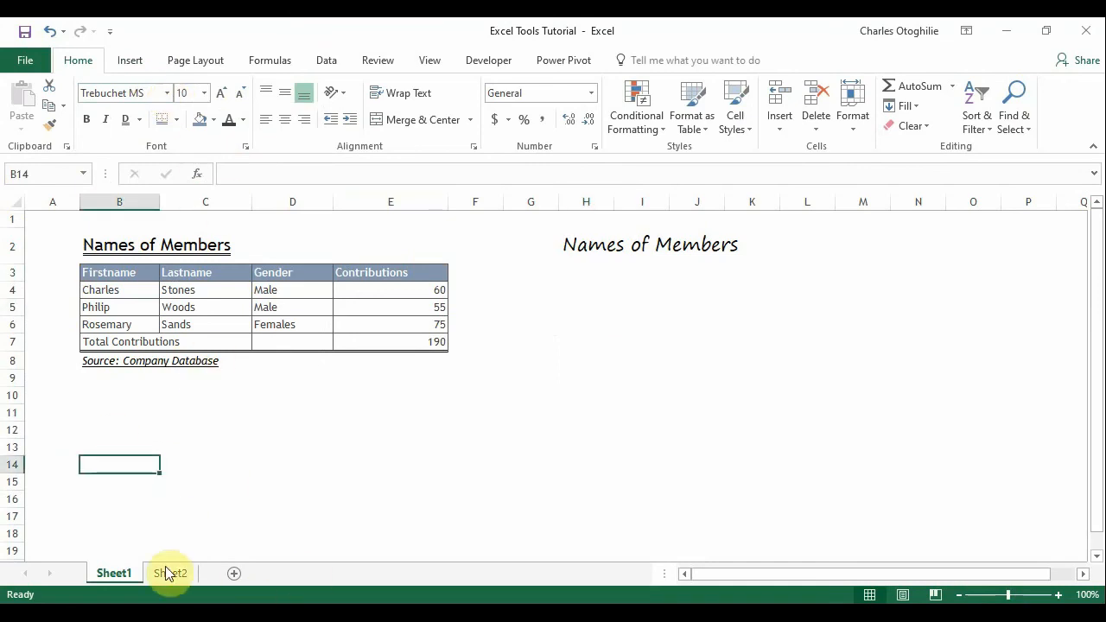
{"action": "left_click", "coordinate": [283, 414]}
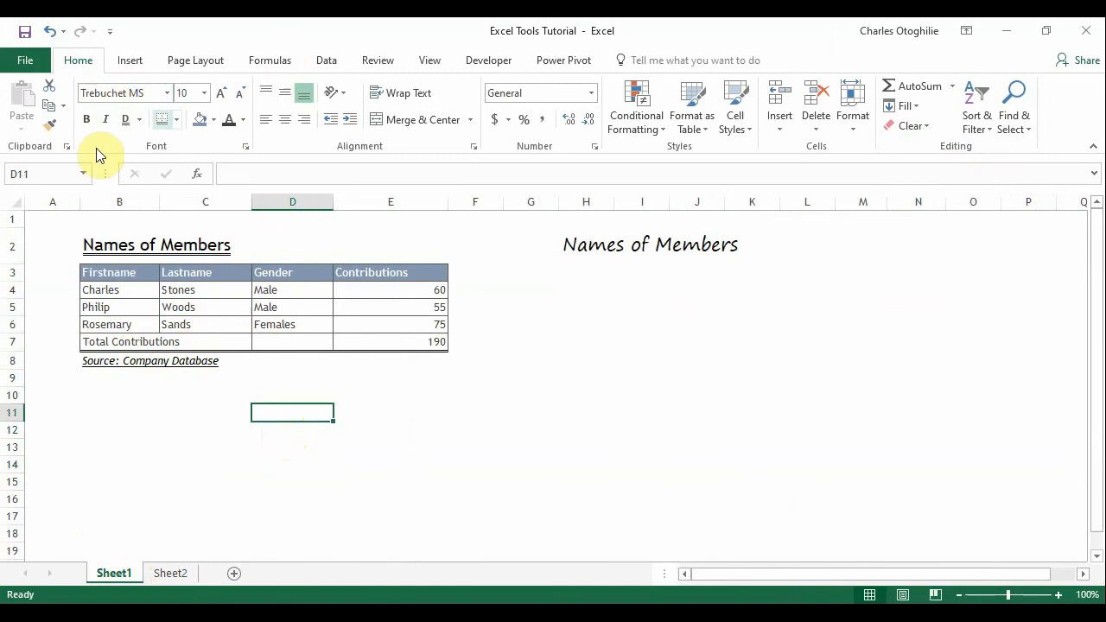
{"action": "left_click", "coordinate": [173, 575]}
{"action": "left_click", "coordinate": [328, 374]}
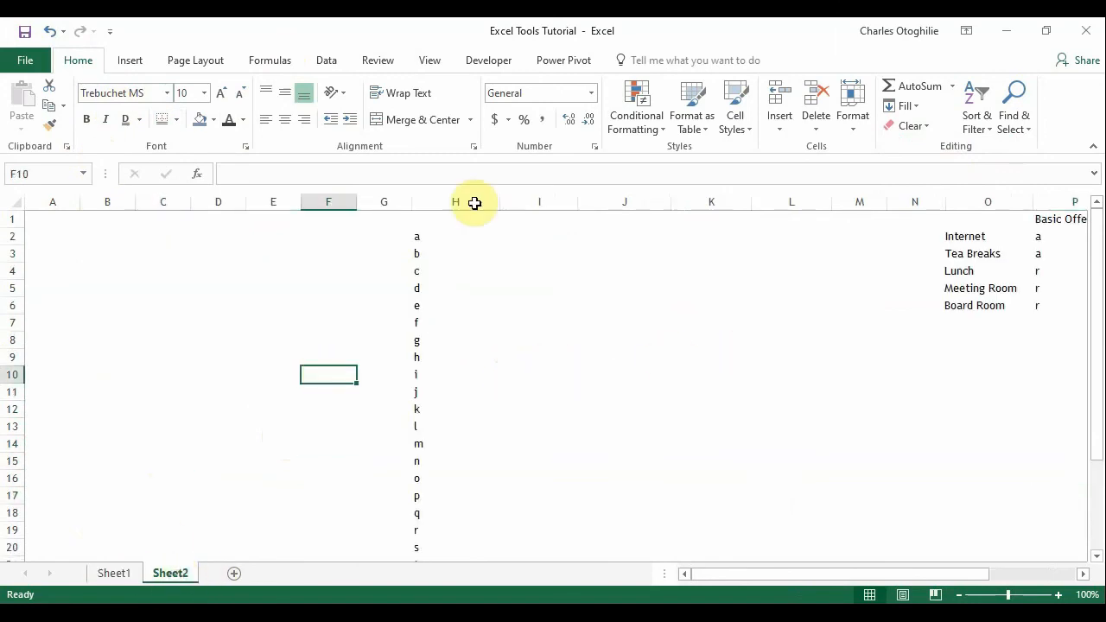
{"action": "left_click", "coordinate": [417, 237]}
{"action": "left_click", "coordinate": [458, 376]}
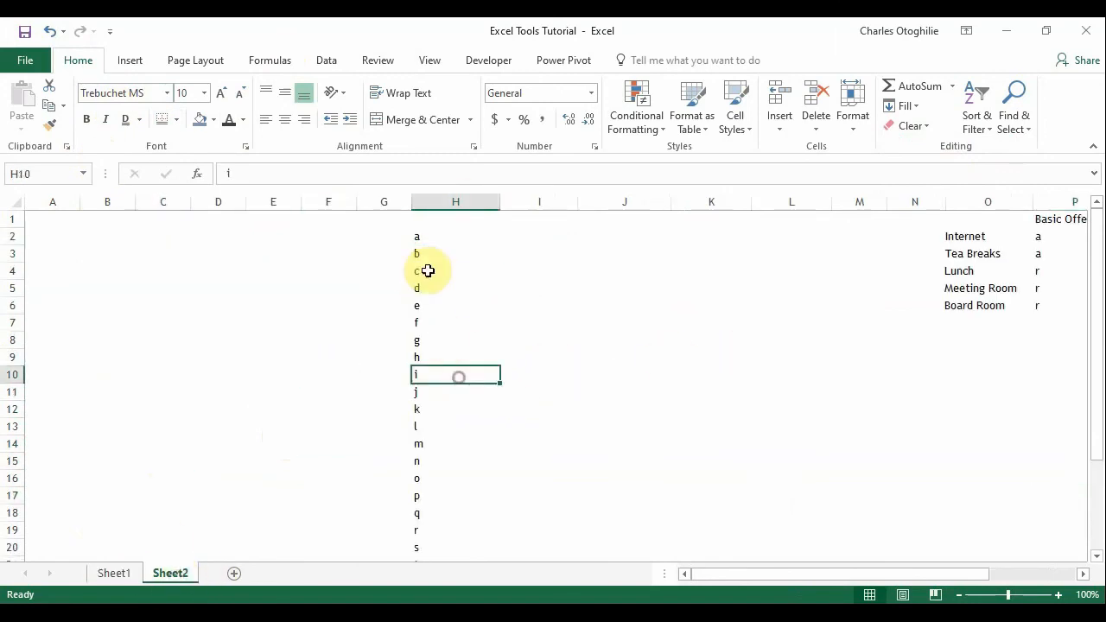
{"action": "left_click_drag", "start_coordinate": [419, 219], "coordinate": [418, 236]}
{"action": "left_click", "coordinate": [423, 235]}
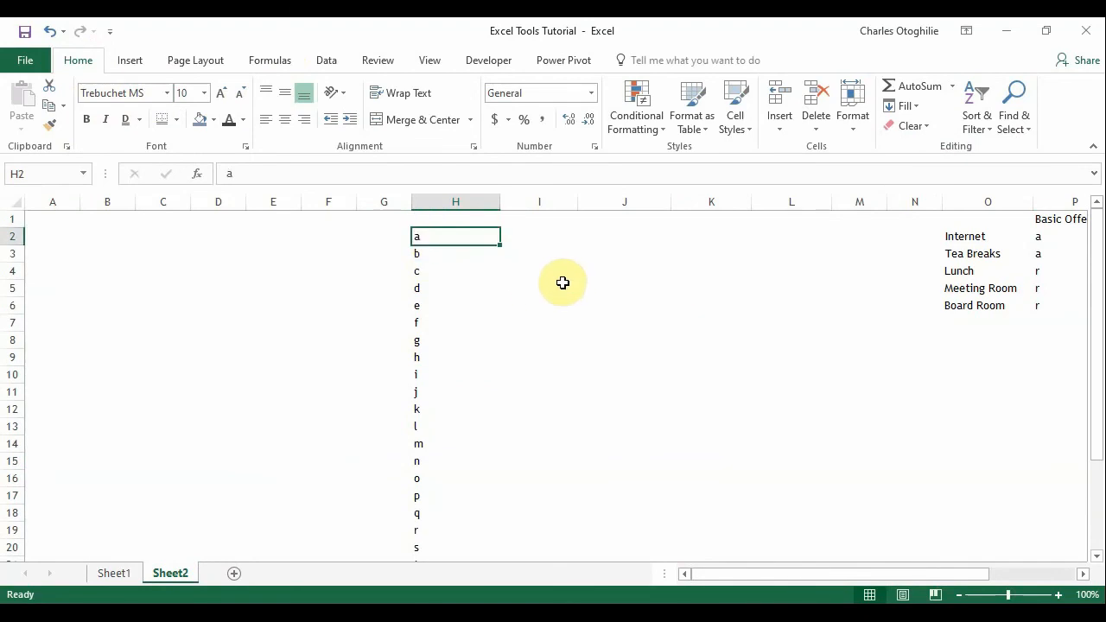
{"action": "key", "text": "Down"}
{"action": "key", "text": "Down"}
{"action": "key", "text": "ctrl+Down"}
{"action": "key", "text": "Up"}
{"action": "key", "text": "Up"}
{"action": "key", "text": "ctrl+Up"}
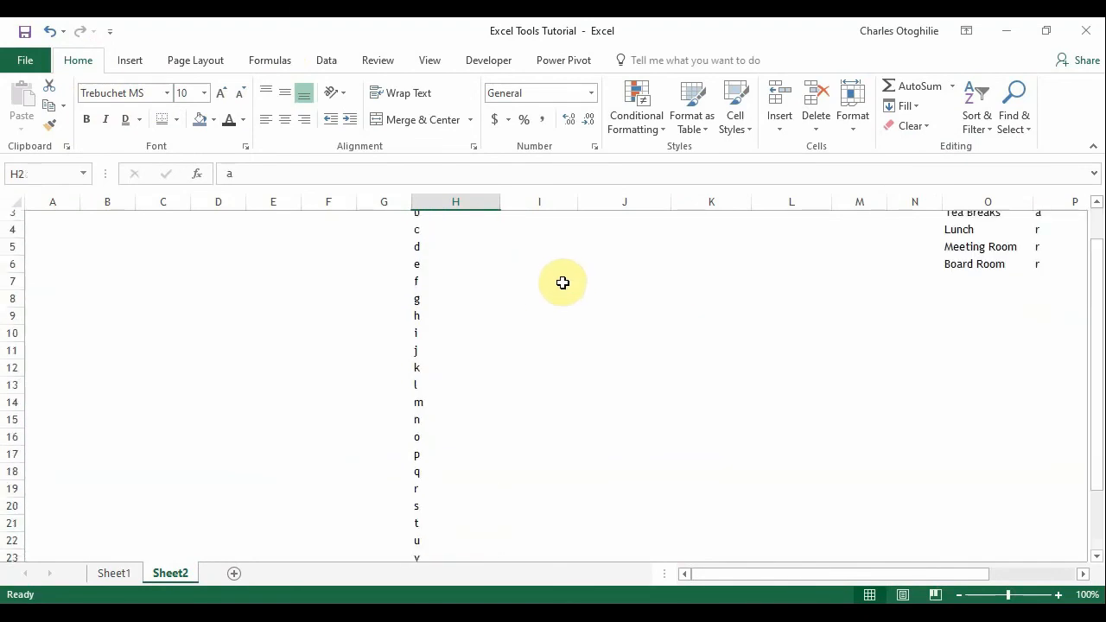
{"action": "key", "text": "Up"}
{"action": "key", "text": "Up"}
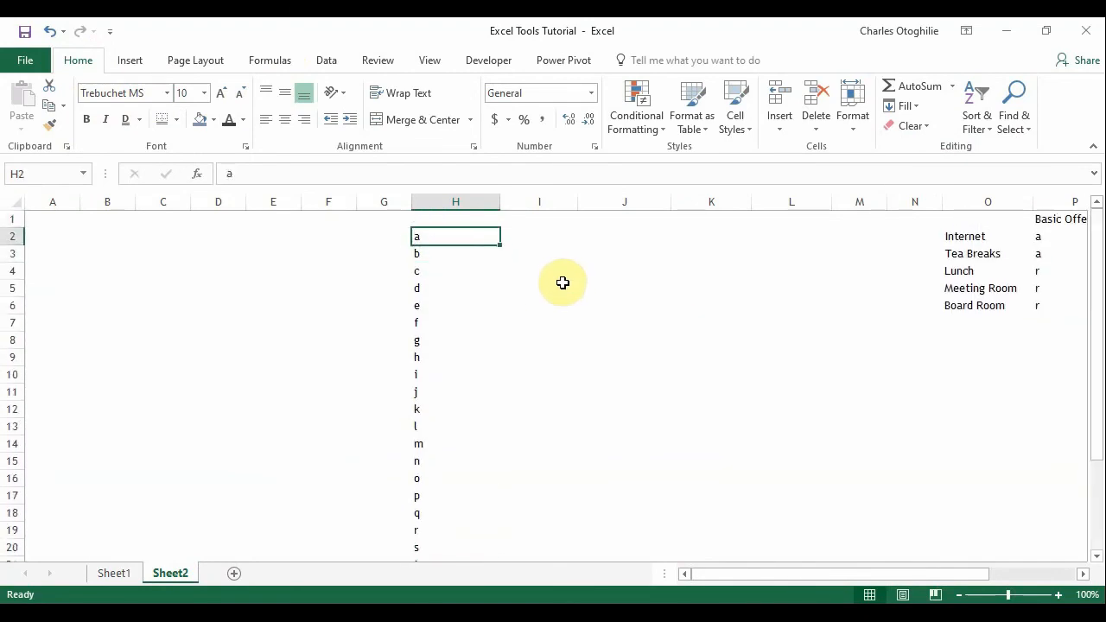
- Enter the formula =H2 in cell I2 to repeat the first letter beside the list
{"action": "key", "text": "Tab"}
{"action": "key", "text": "Return"}
{"action": "key", "text": "Up"}
{"action": "key", "text": "Tab"}
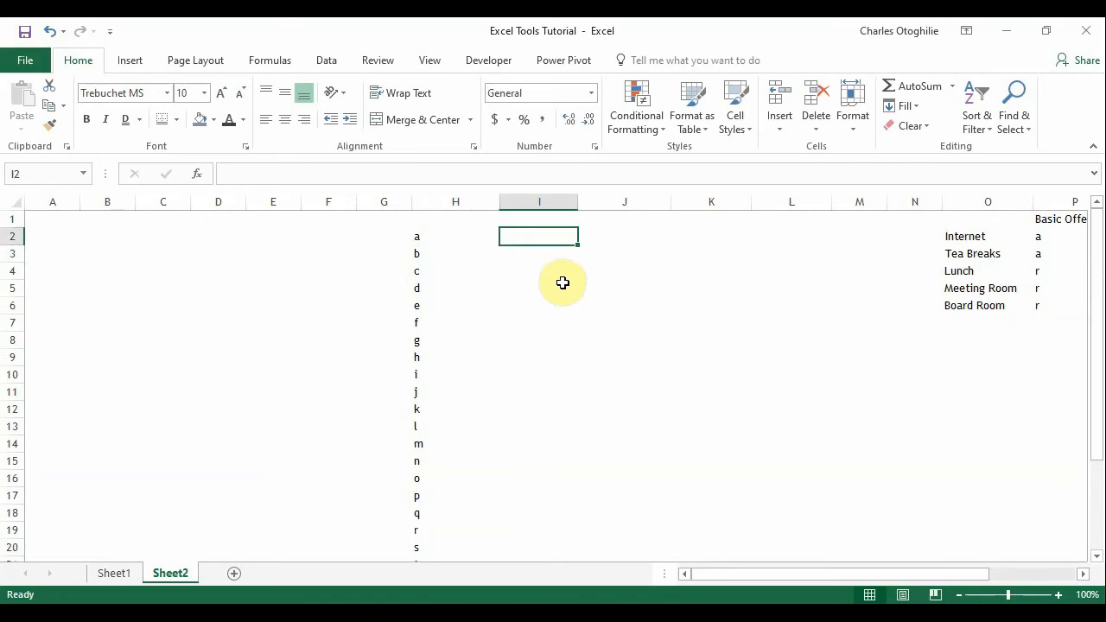
{"action": "type", "text": "="}
{"action": "key", "text": "Left"}
{"action": "key", "text": "Left"}
{"action": "key", "text": "Right"}
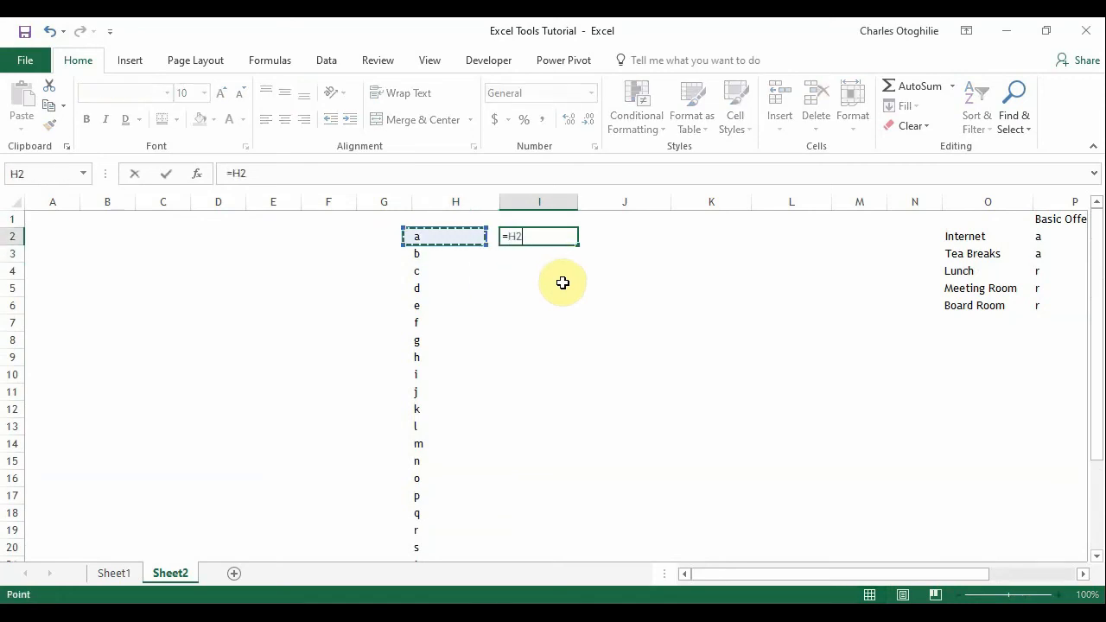
{"action": "key", "text": "Return"}
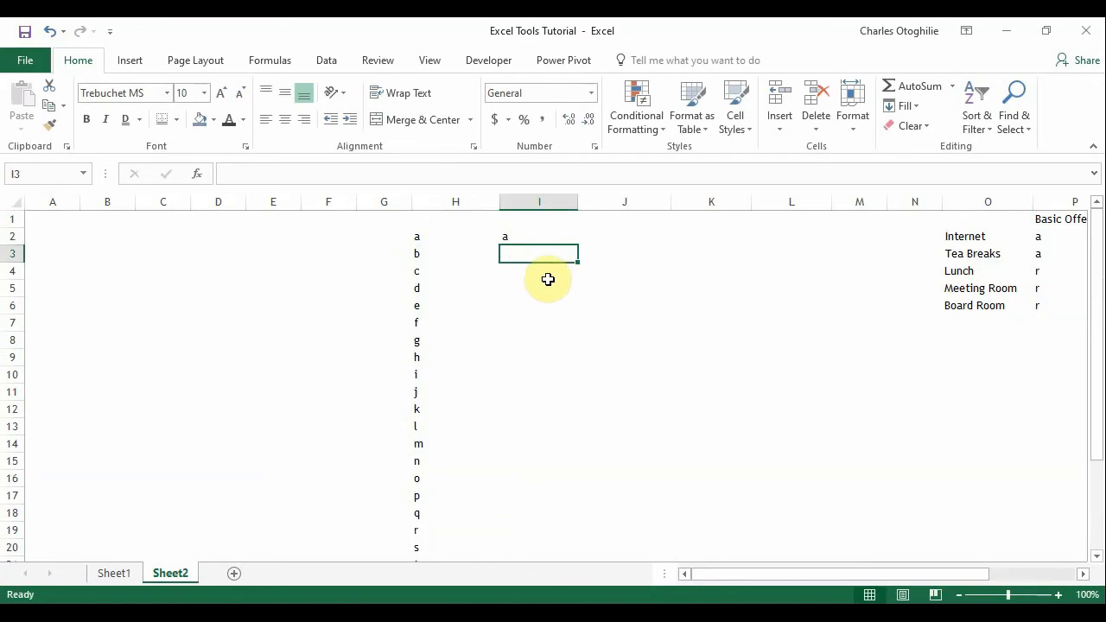
- Fill the formula in I2 down column I alongside all the letters to row 27
{"action": "left_click", "coordinate": [528, 239]}
{"action": "double_click", "coordinate": [579, 246]}
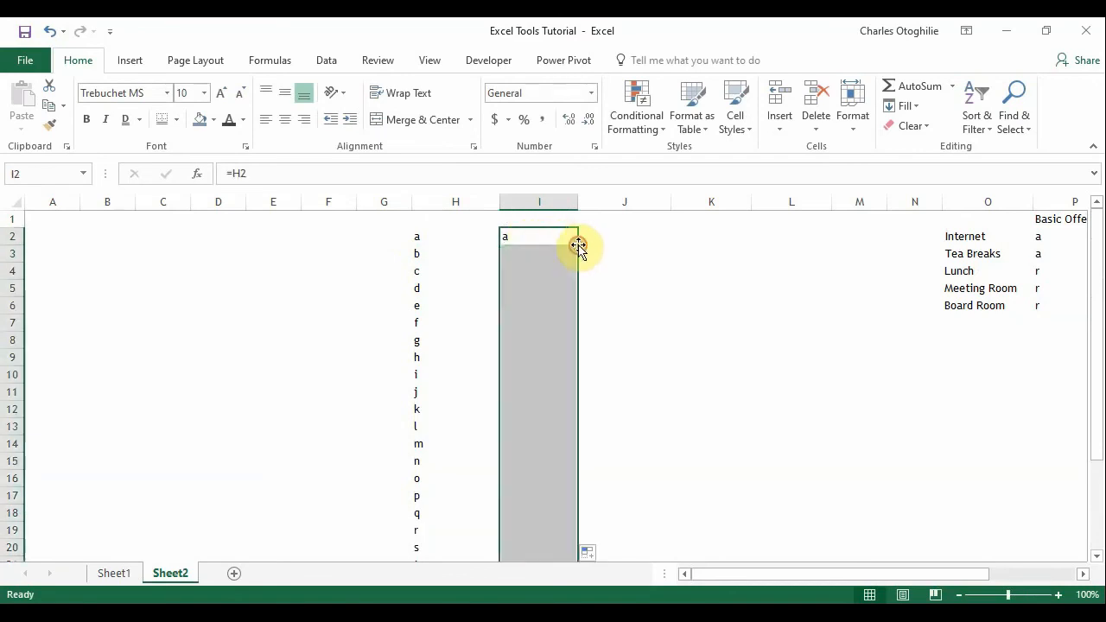
{"action": "left_click", "coordinate": [526, 283]}
- Apply the Webdings font to the copied letters in I2:I27
{"action": "left_click", "coordinate": [542, 240]}
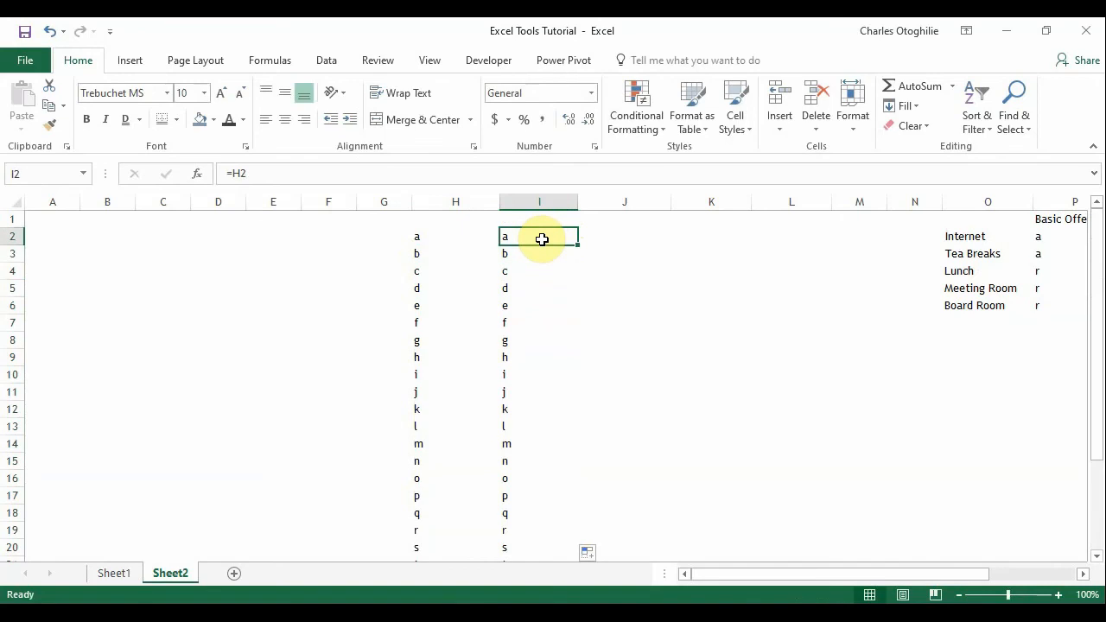
{"action": "key", "text": "Left"}
{"action": "key", "text": "Right"}
{"action": "key", "text": "Down"}
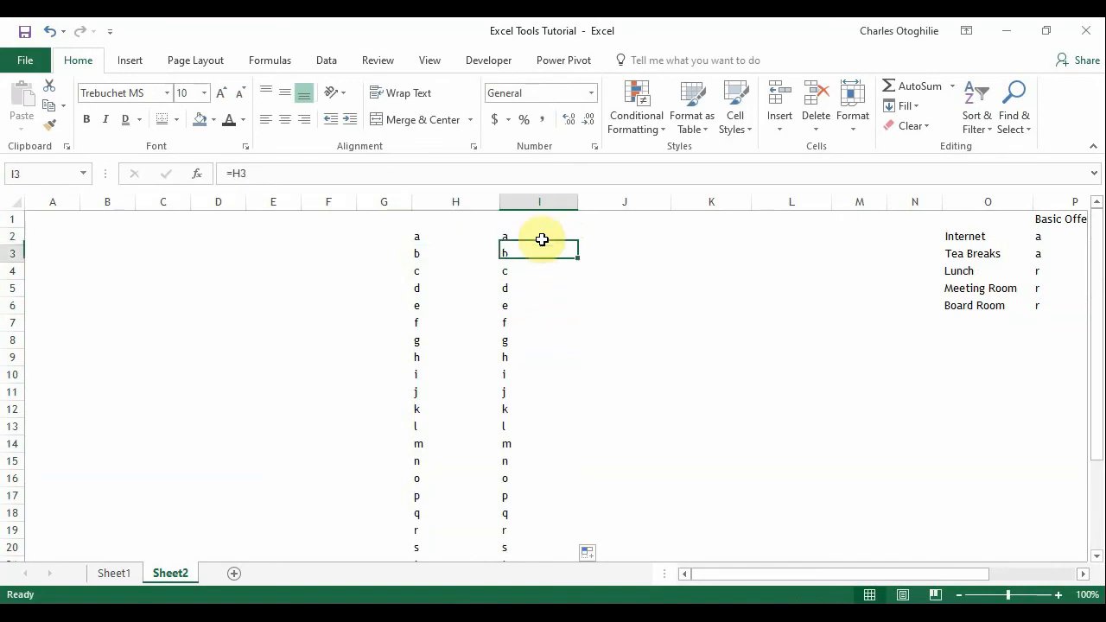
{"action": "key", "text": "ctrl+shift+Down"}
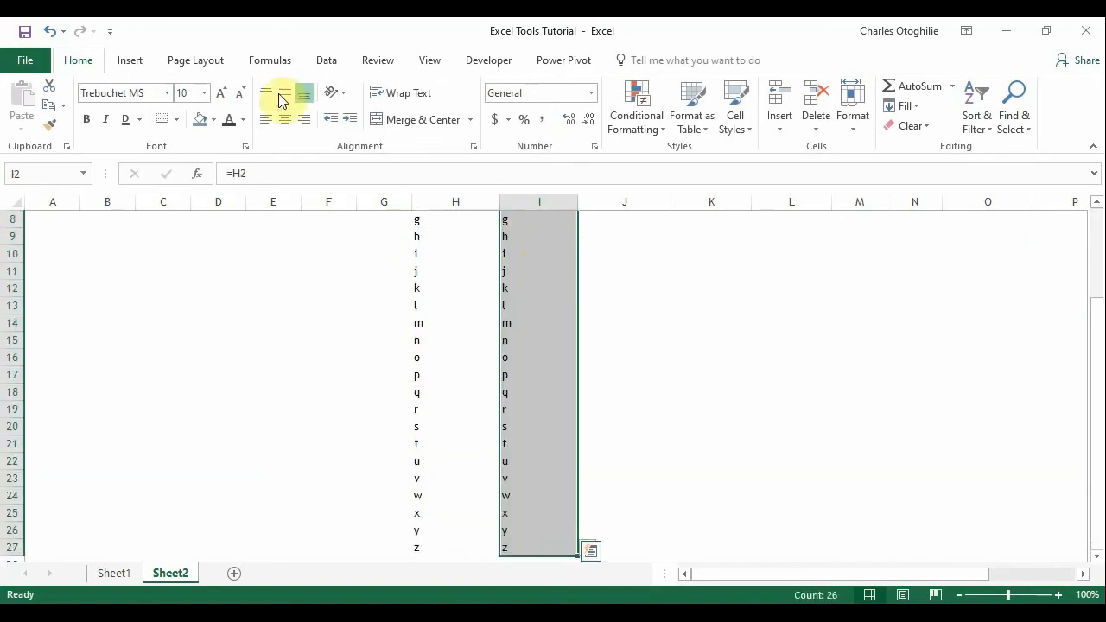
{"action": "left_click", "coordinate": [168, 93]}
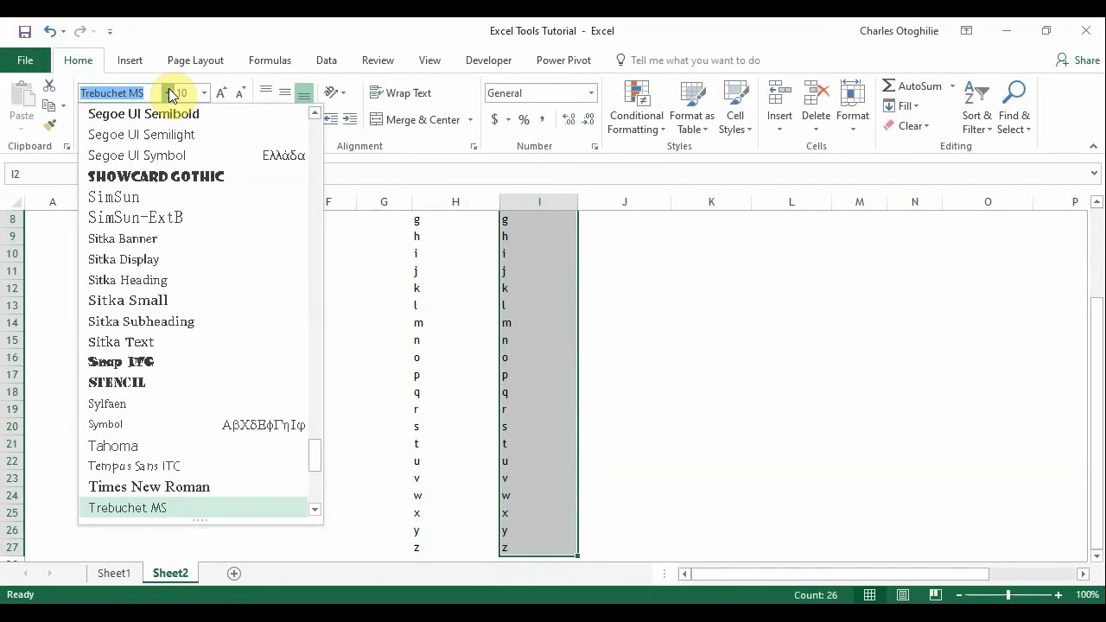
{"action": "scroll", "coordinate": [173, 354], "scroll_direction": "down", "scroll_amount": 6}
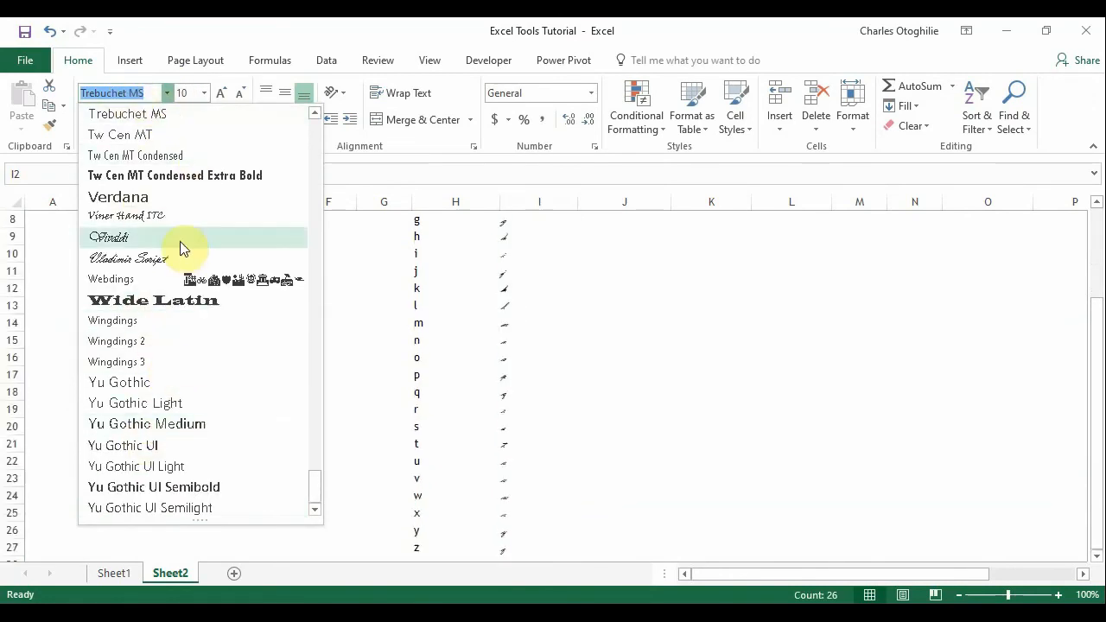
{"action": "left_click", "coordinate": [142, 280]}
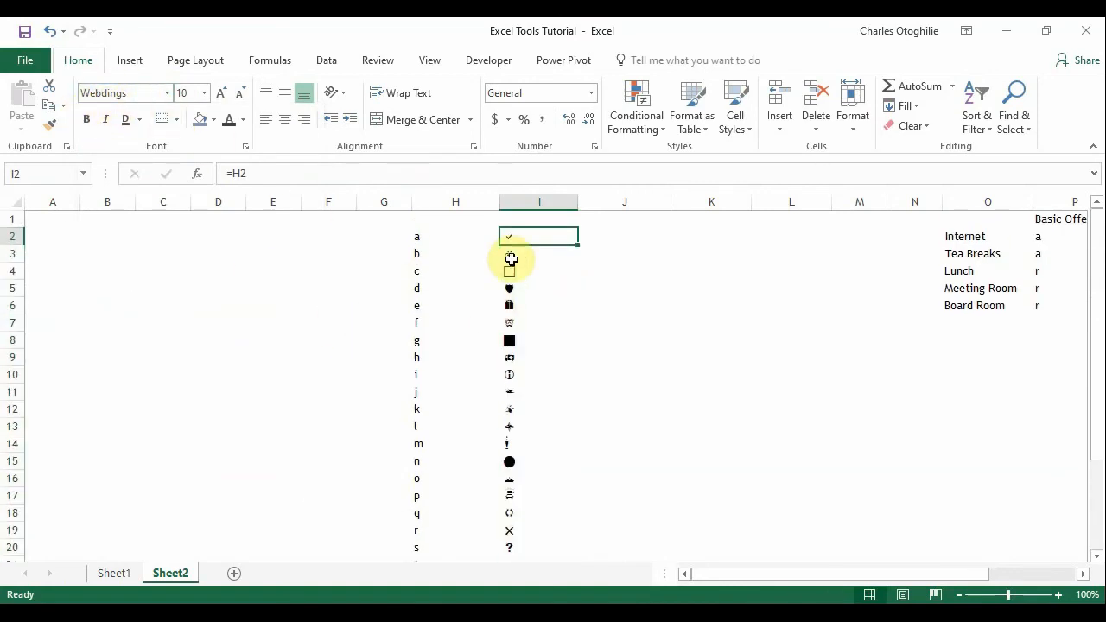
- Compare the Webdings symbols in I2 and I3 with the letters beside them in column H
{"action": "left_click", "coordinate": [582, 271]}
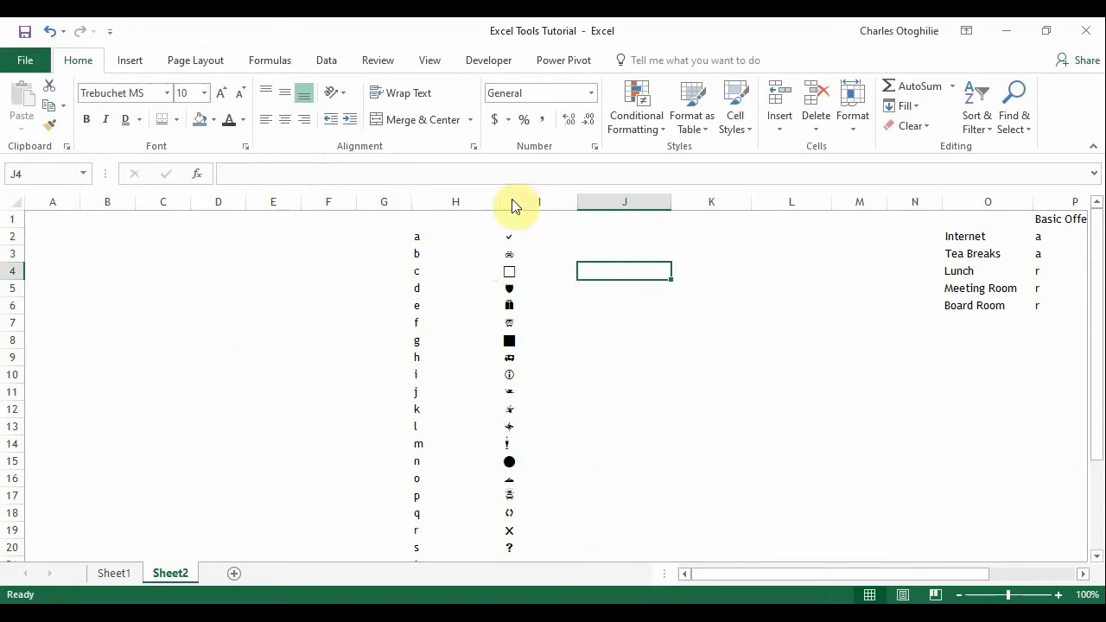
{"action": "left_click", "coordinate": [504, 235]}
{"action": "left_click", "coordinate": [512, 254]}
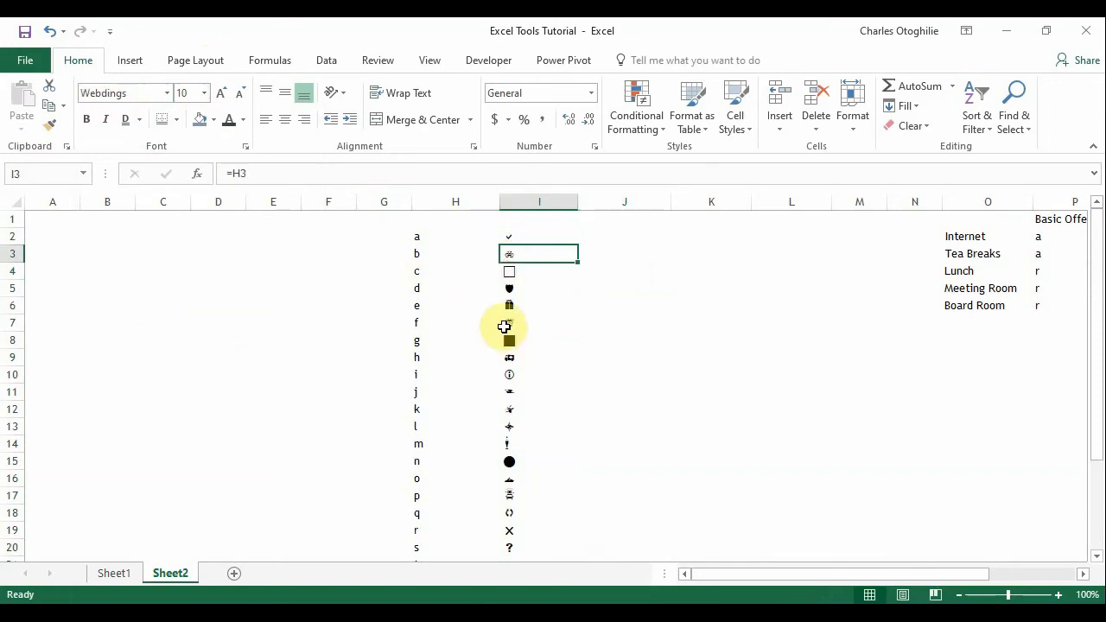
{"action": "left_click", "coordinate": [506, 235]}
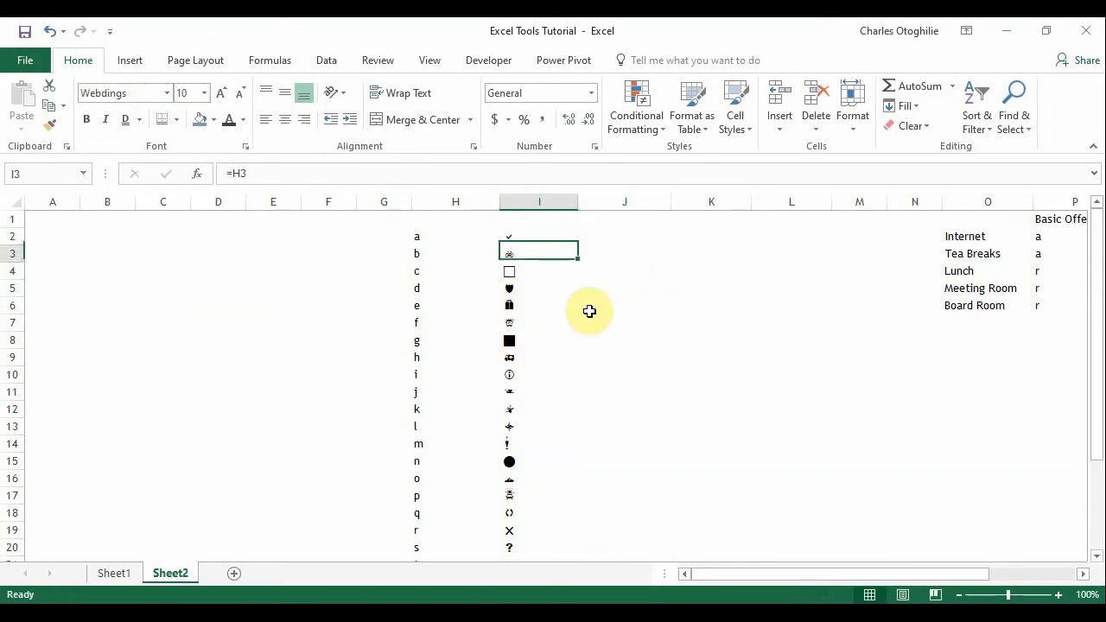
- Look through the Webdings symbols in column I from row 3 down to row 18
{"action": "key", "text": "Down"}
{"action": "key", "text": "Down"}
{"action": "key", "text": "Down"}
{"action": "key", "text": "Down"}
{"action": "key", "text": "Down"}
{"action": "key", "text": "Down"}
{"action": "key", "text": "Down"}
{"action": "key", "text": "Down"}
{"action": "key", "text": "Down"}
{"action": "key", "text": "Down"}
{"action": "key", "text": "Down"}
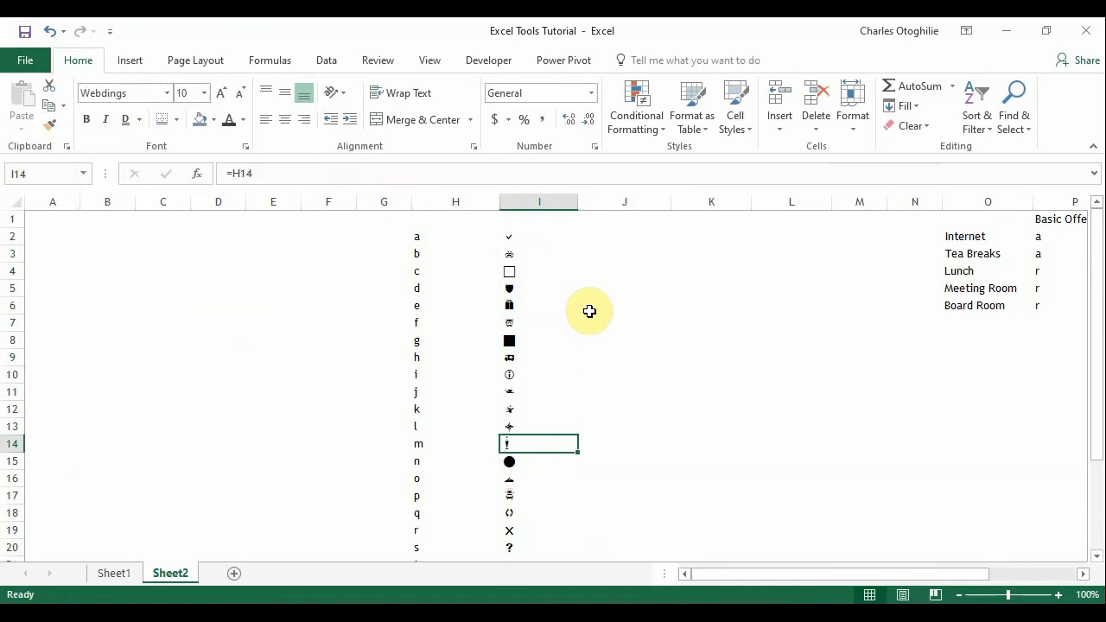
{"action": "key", "text": "Down"}
{"action": "key", "text": "Down"}
{"action": "key", "text": "Down"}
{"action": "key", "text": "Down"}
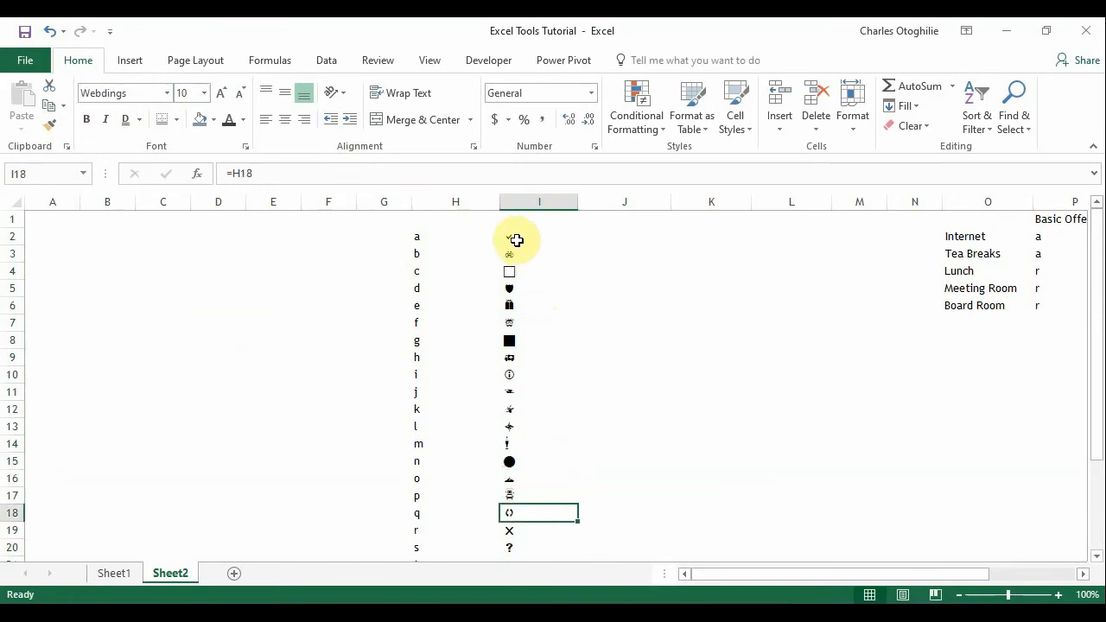
- Increase the font size of the Webdings symbols in I2:I27 to 14
{"action": "left_click", "coordinate": [516, 240]}
{"action": "key", "text": "shift+Down"}
{"action": "key", "text": "shift+Down"}
{"action": "key", "text": "shift+Down"}
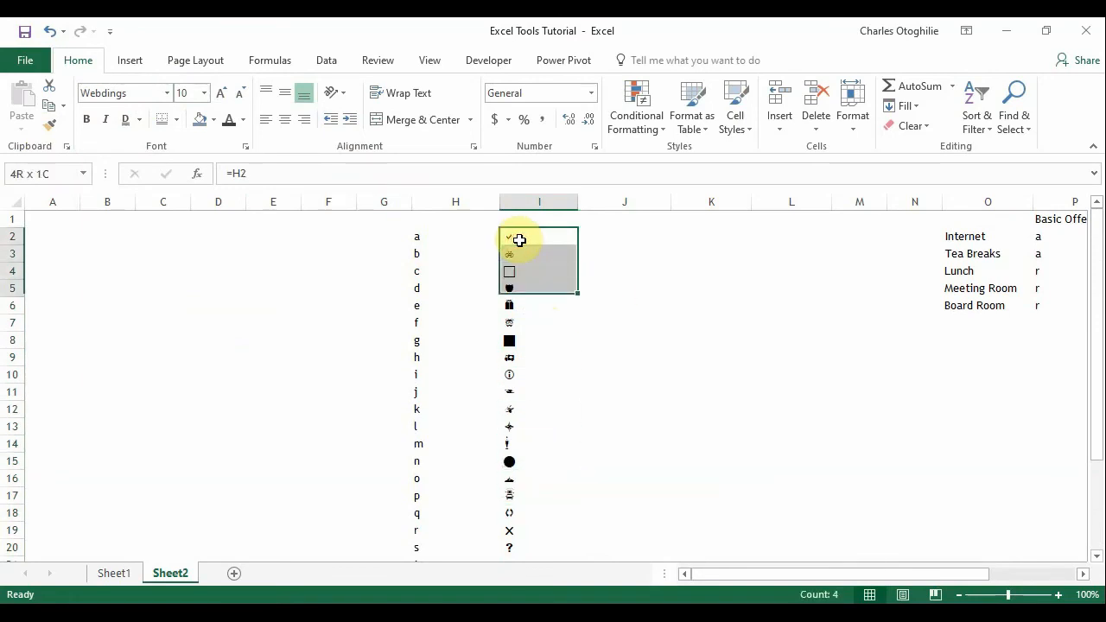
{"action": "key", "text": "ctrl+shift+Down"}
{"action": "scroll", "coordinate": [518, 240], "scroll_direction": "up", "scroll_amount": 3}
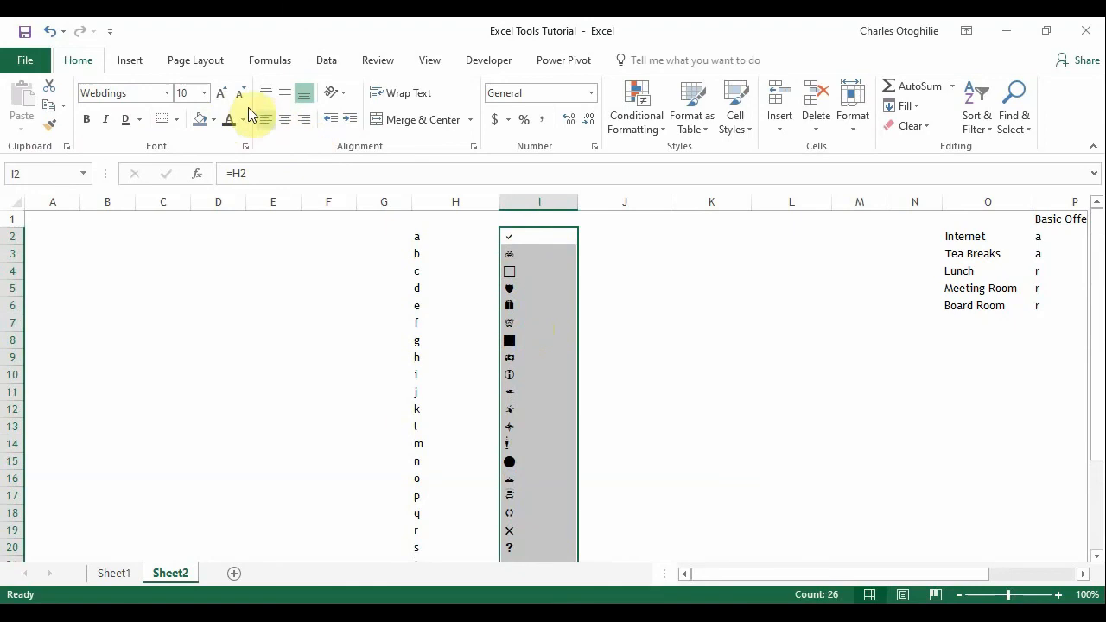
{"action": "left_click", "coordinate": [222, 92]}
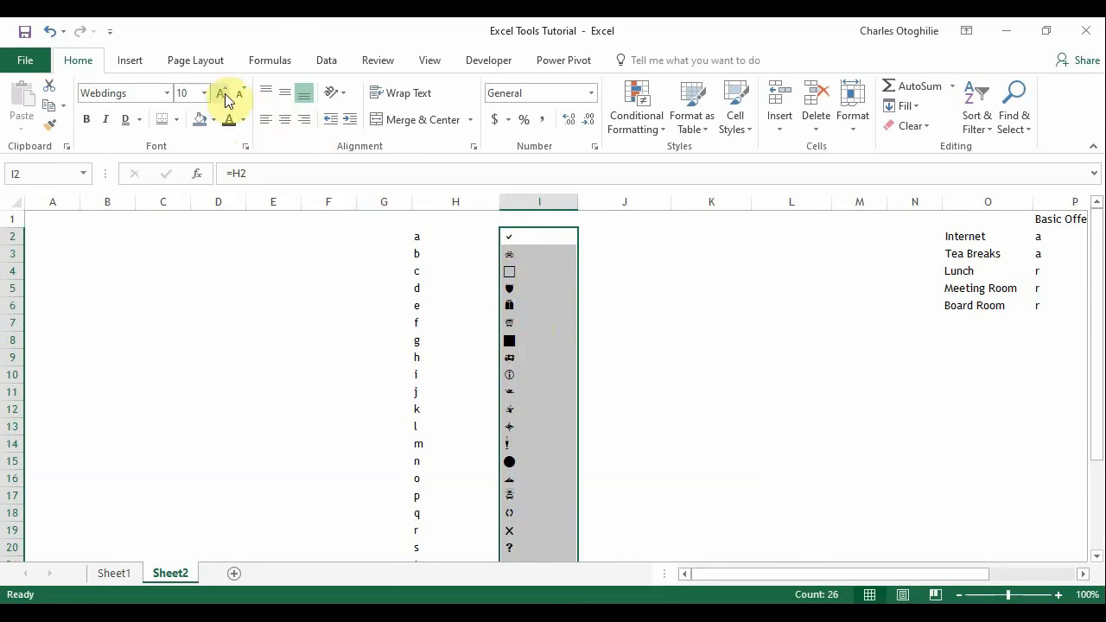
{"action": "left_click", "coordinate": [222, 92]}
{"action": "left_click", "coordinate": [222, 92]}
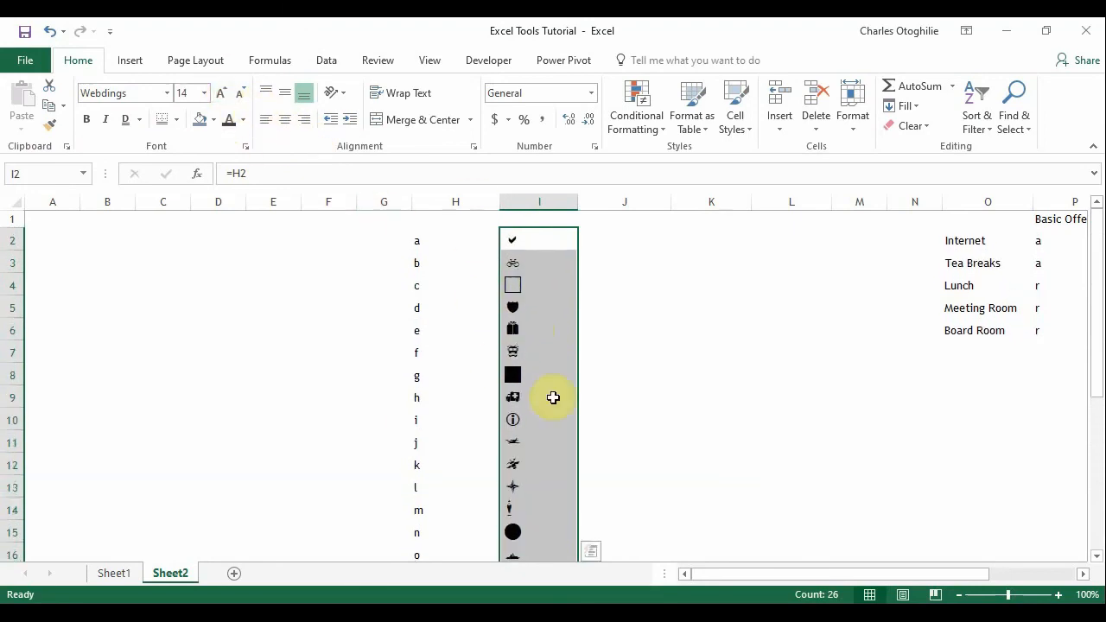
- Examine the enlarged Webdings symbols for the letters a to h in I2:I9
{"action": "left_click", "coordinate": [549, 380]}
{"action": "left_click", "coordinate": [519, 242]}
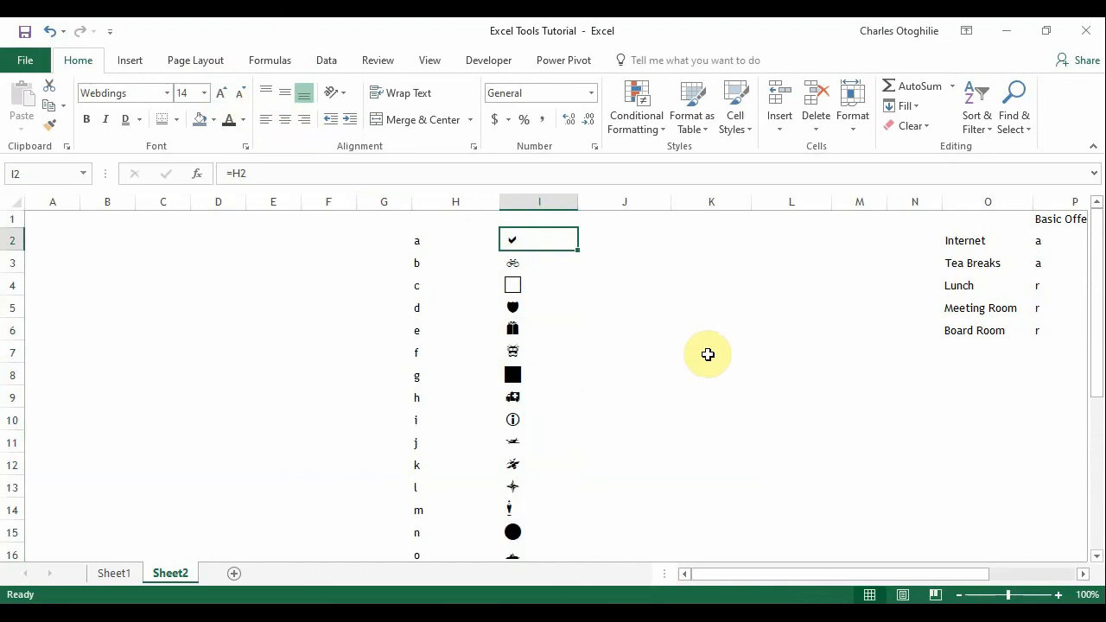
{"action": "key", "text": "Down"}
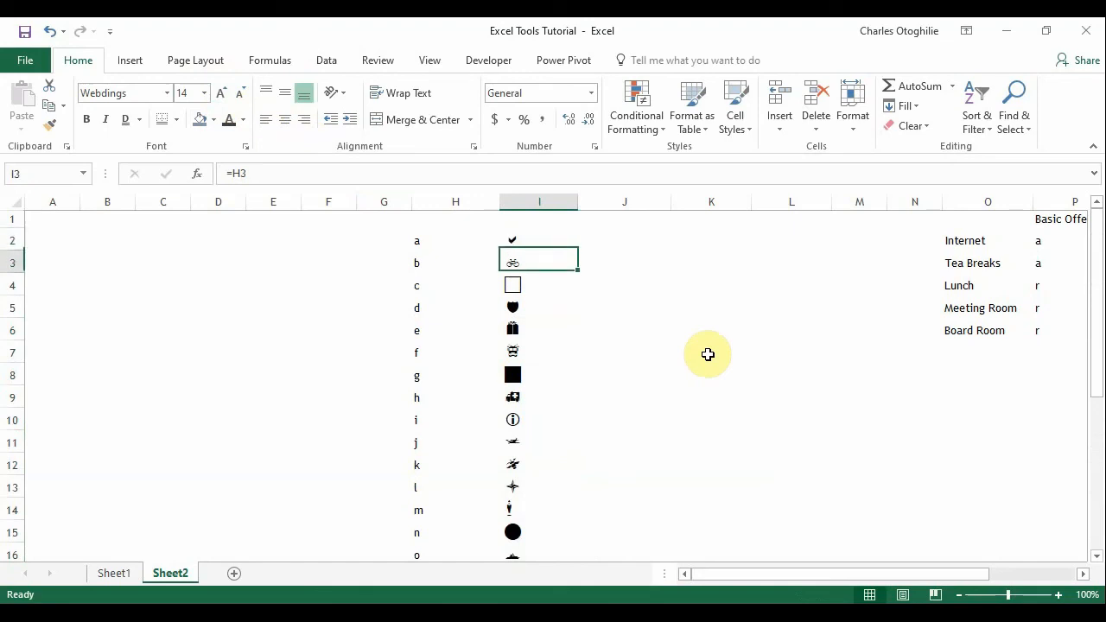
{"action": "key", "text": "Up"}
{"action": "key", "text": "Down"}
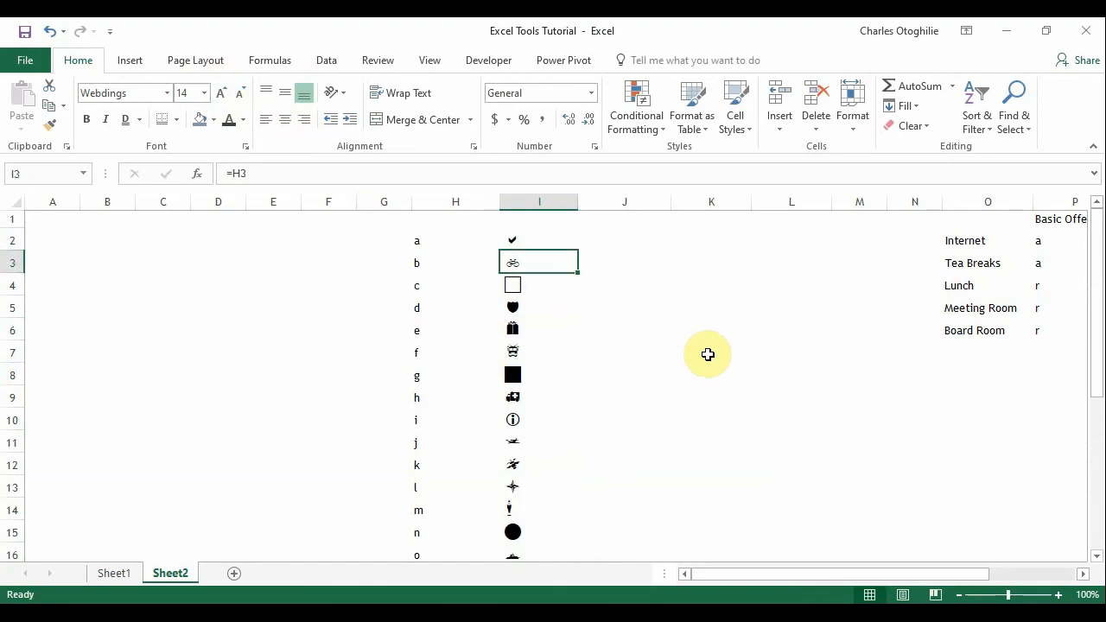
{"action": "key", "text": "Down"}
{"action": "key", "text": "Down"}
{"action": "key", "text": "Up"}
{"action": "key", "text": "Down"}
{"action": "key", "text": "Down"}
{"action": "key", "text": "Down"}
{"action": "key", "text": "Down"}
{"action": "key", "text": "Down"}
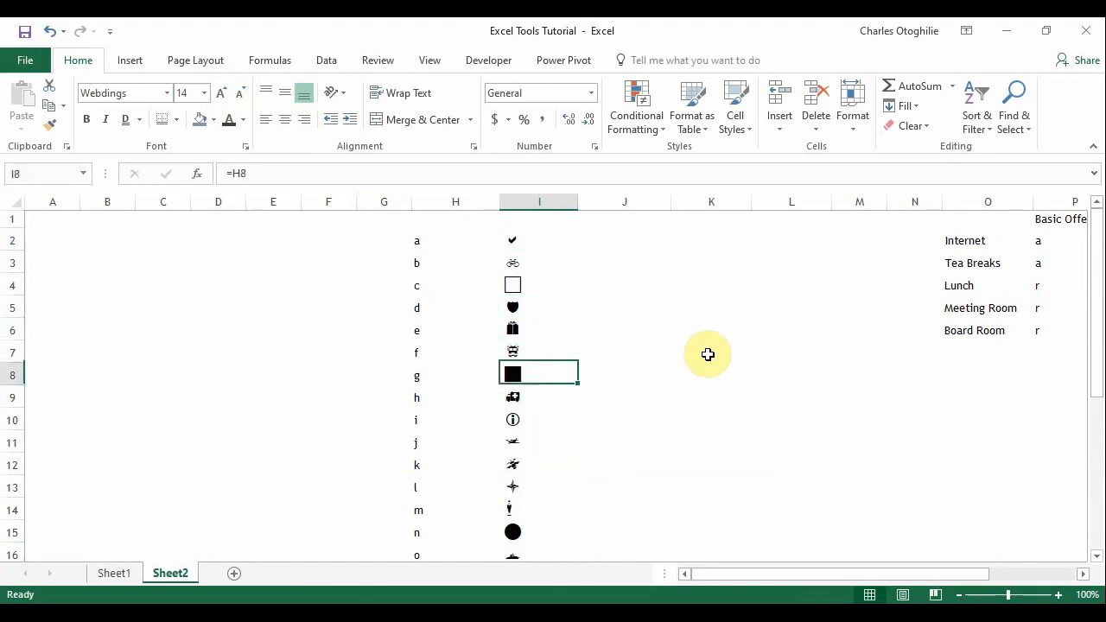
{"action": "key", "text": "Up"}
{"action": "key", "text": "Up"}
{"action": "key", "text": "Up"}
{"action": "key", "text": "Up"}
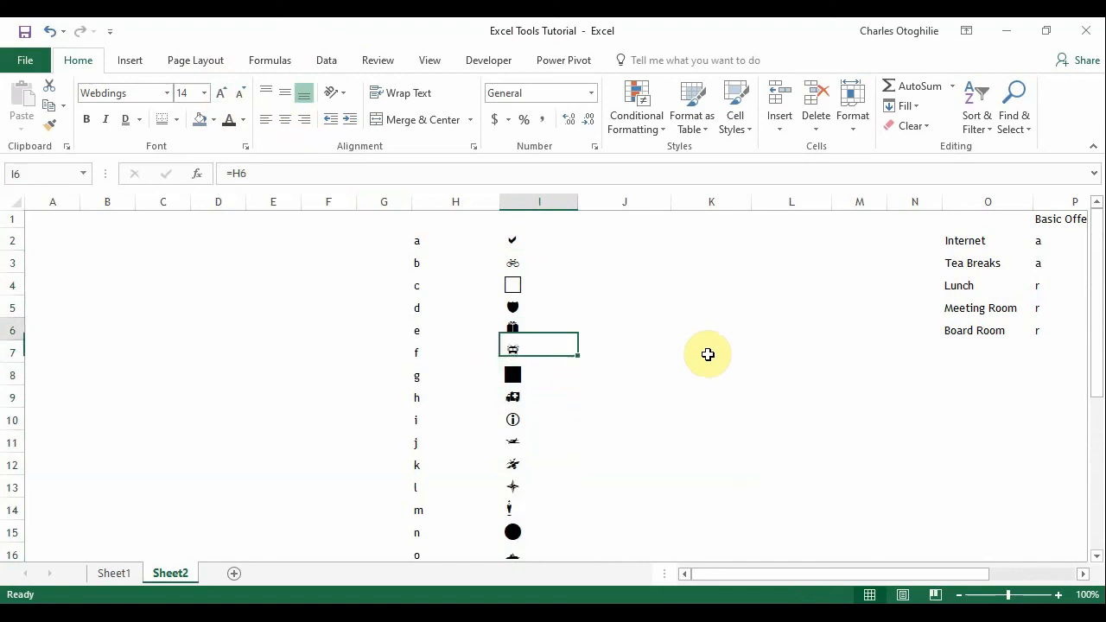
{"action": "key", "text": "Down"}
{"action": "key", "text": "Down"}
{"action": "key", "text": "Down"}
{"action": "key", "text": "Down"}
{"action": "key", "text": "Down"}
{"action": "key", "text": "Up"}
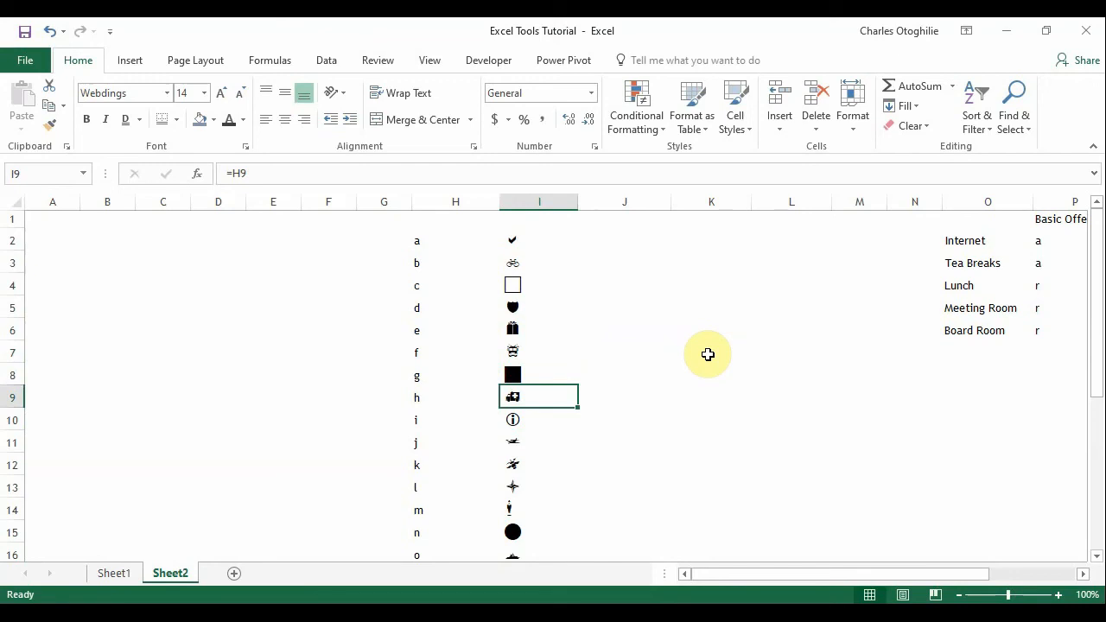
- Review the remaining Webdings symbols in column I down to the letter z and return to the start of the list
{"action": "key", "text": "Down"}
{"action": "key", "text": "Up"}
{"action": "key", "text": "Down"}
{"action": "key", "text": "Down"}
{"action": "key", "text": "Down"}
{"action": "key", "text": "Down"}
{"action": "key", "text": "Down"}
{"action": "key", "text": "Down"}
{"action": "key", "text": "Down"}
{"action": "key", "text": "Down"}
{"action": "key", "text": "Down"}
{"action": "key", "text": "Down"}
{"action": "key", "text": "Down"}
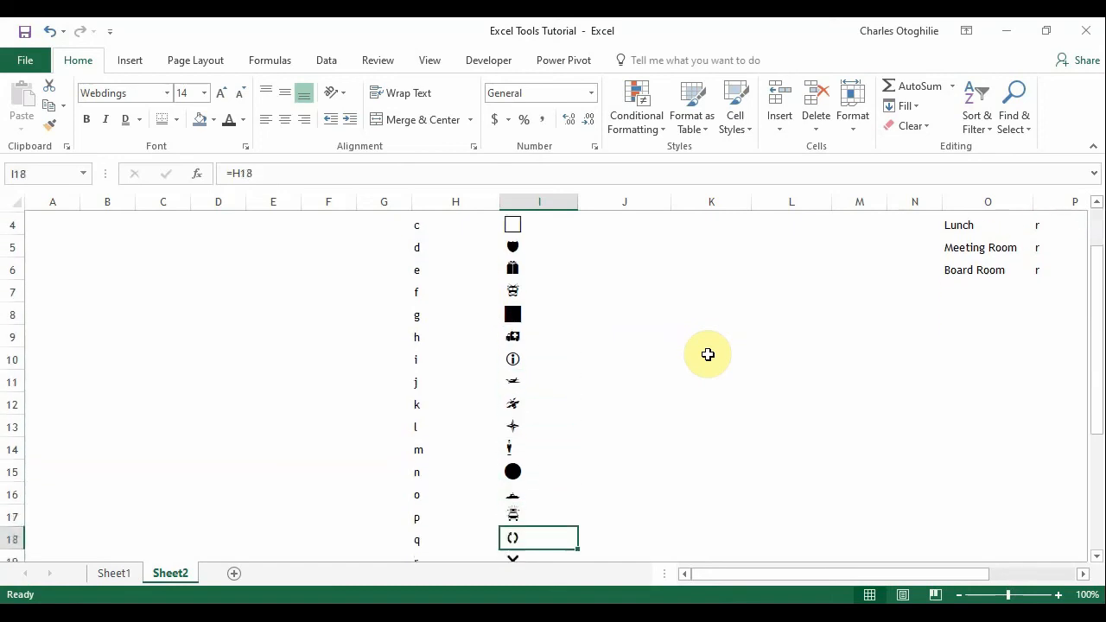
{"action": "key", "text": "Up"}
{"action": "key", "text": "Up"}
{"action": "key", "text": "Up"}
{"action": "key", "text": "Up"}
{"action": "key", "text": "Up"}
{"action": "key", "text": "Up"}
{"action": "key", "text": "Down"}
{"action": "key", "text": "Down"}
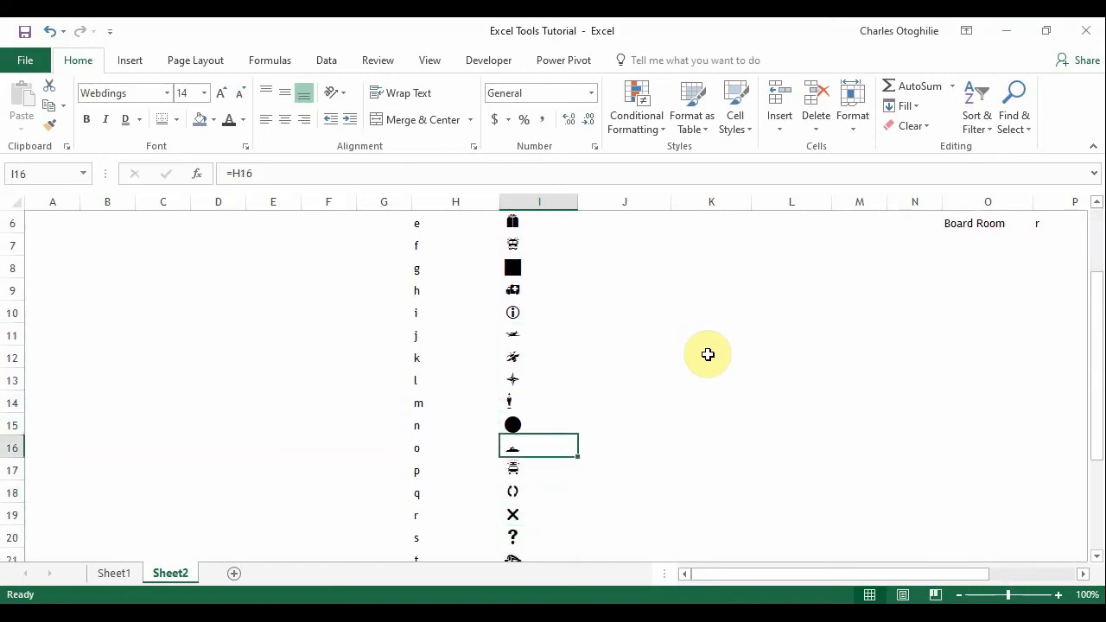
{"action": "key", "text": "Down"}
{"action": "key", "text": "Down"}
{"action": "key", "text": "Down"}
{"action": "key", "text": "Down"}
{"action": "key", "text": "Down"}
{"action": "key", "text": "Up"}
{"action": "key", "text": "Up"}
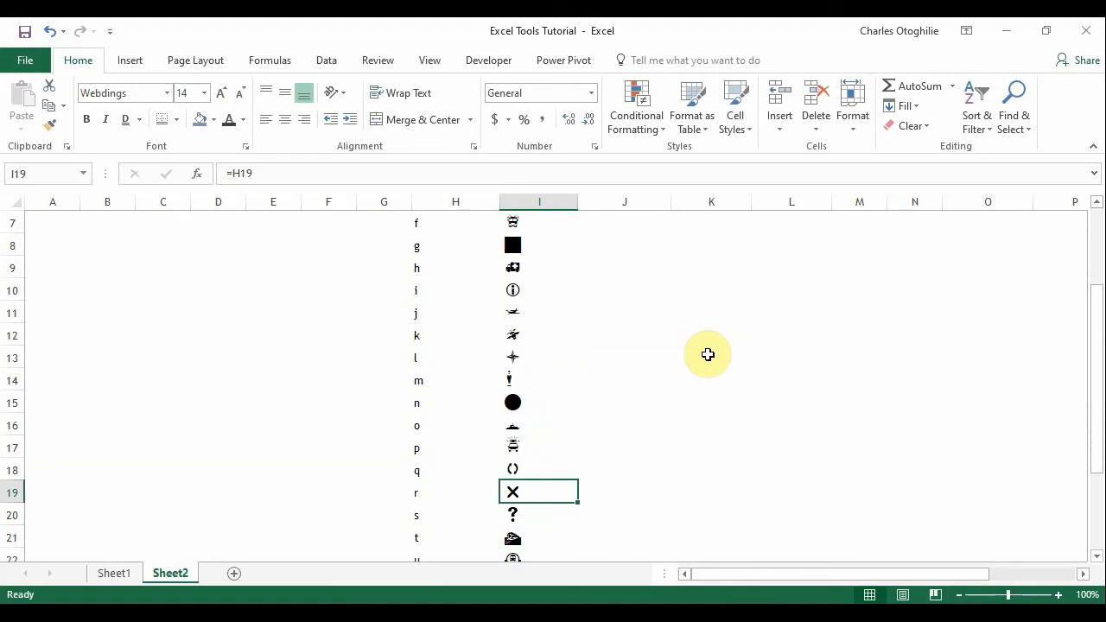
{"action": "key", "text": "Down"}
{"action": "key", "text": "Down"}
{"action": "key", "text": "Down"}
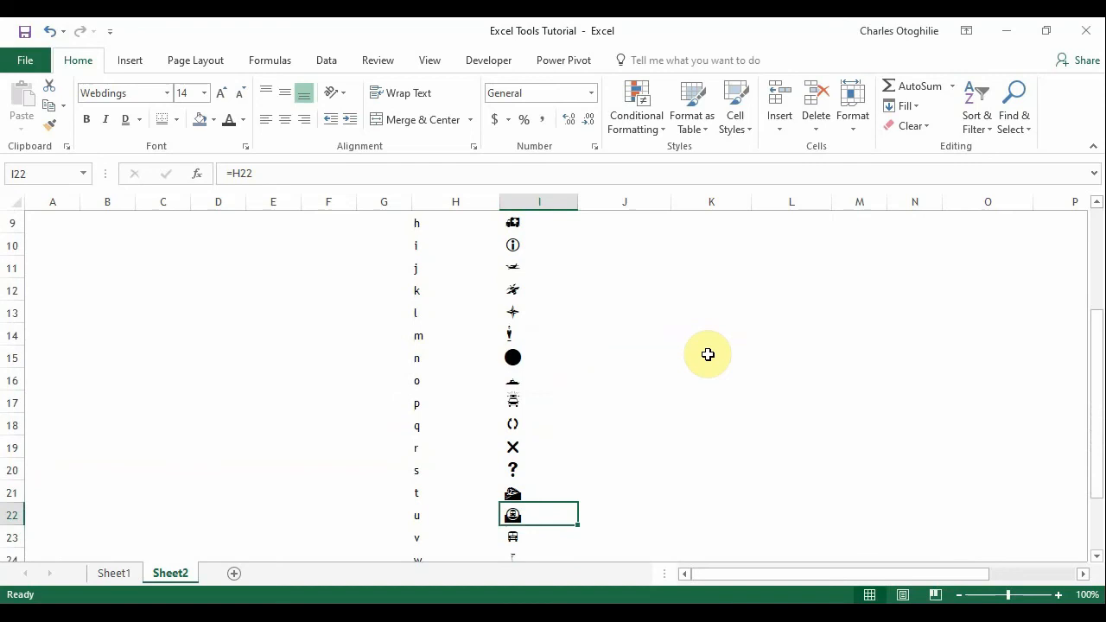
{"action": "key", "text": "Up"}
{"action": "key", "text": "Up"}
{"action": "key", "text": "Up"}
{"action": "key", "text": "Down"}
{"action": "key", "text": "Down"}
{"action": "key", "text": "Down"}
{"action": "key", "text": "Down"}
{"action": "key", "text": "Down"}
{"action": "key", "text": "Down"}
{"action": "key", "text": "Down"}
{"action": "key", "text": "Down"}
{"action": "key", "text": "Down"}
{"action": "key", "text": "Down"}
{"action": "key", "text": "Down"}
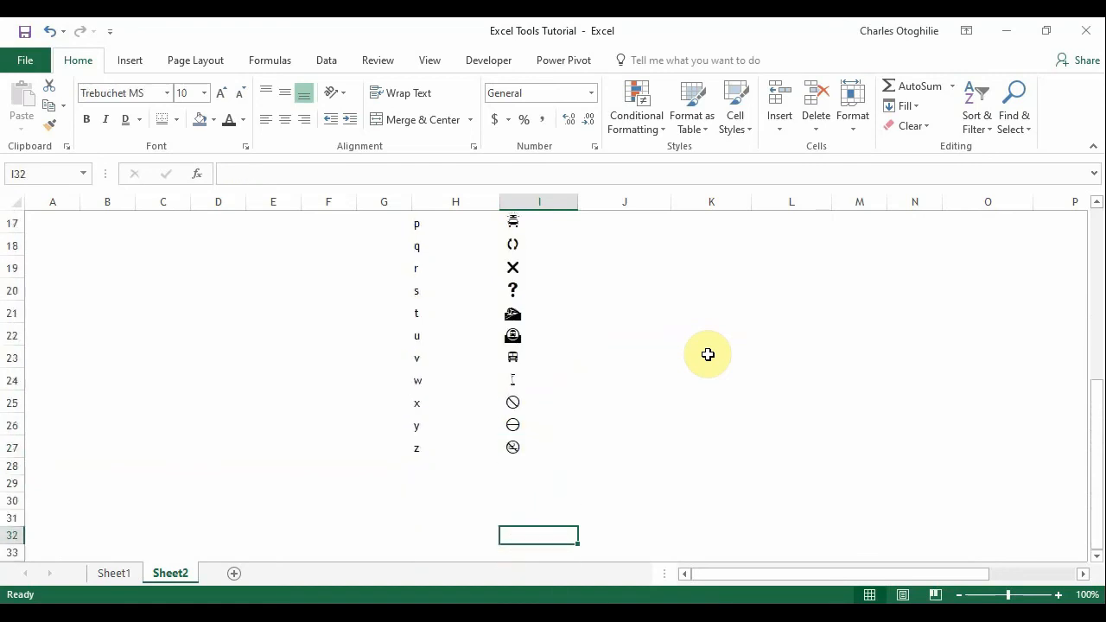
{"action": "key", "text": "Up"}
{"action": "key", "text": "Up"}
{"action": "key", "text": "Up"}
{"action": "key", "text": "Up"}
{"action": "key", "text": "Up"}
{"action": "key", "text": "Up"}
{"action": "key", "text": "Up"}
{"action": "key", "text": "Up"}
{"action": "key", "text": "Up"}
{"action": "key", "text": "Up"}
{"action": "key", "text": "Up"}
{"action": "key", "text": "Up"}
{"action": "key", "text": "Up"}
{"action": "key", "text": "Up"}
{"action": "key", "text": "Up"}
{"action": "key", "text": "Up"}
{"action": "key", "text": "Up"}
{"action": "key", "text": "Up"}
{"action": "key", "text": "Up"}
{"action": "key", "text": "Up"}
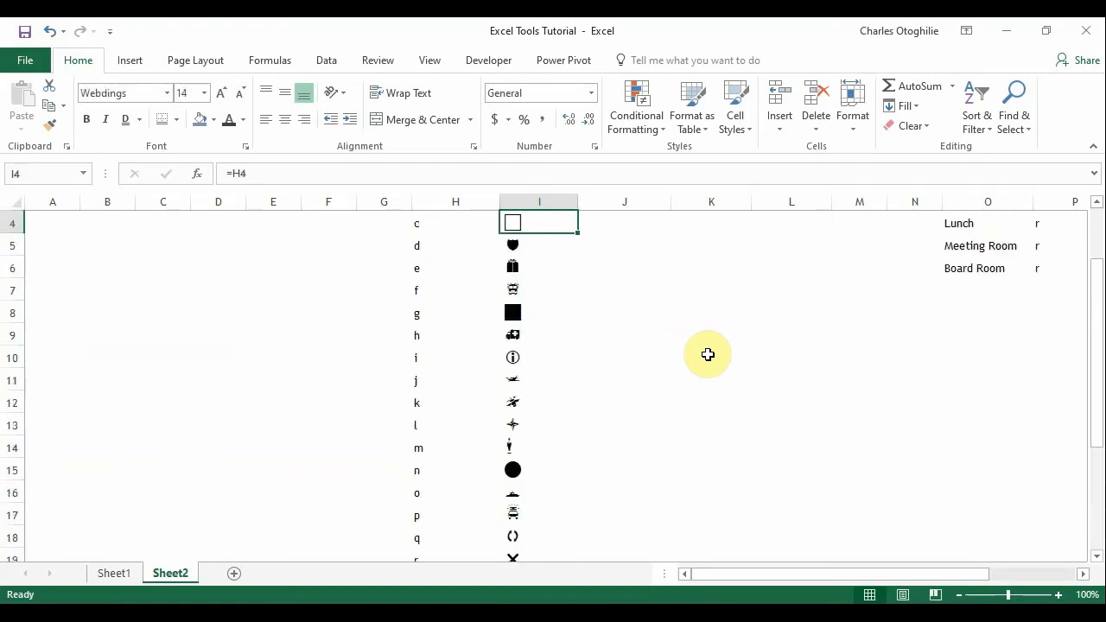
{"action": "key", "text": "Up"}
{"action": "key", "text": "Up"}
{"action": "key", "text": "Down"}
{"action": "key", "text": "Down"}
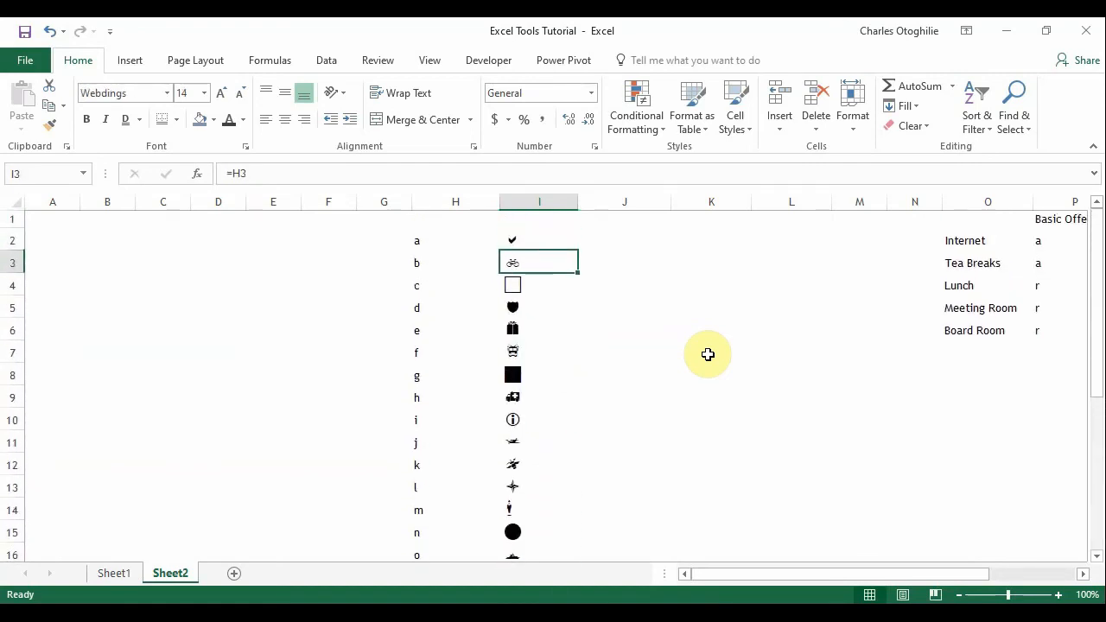
- Enter the formula =H2 in cell J2 to repeat the first letter beside the Webdings symbols
{"action": "key", "text": "Up"}
{"action": "key", "text": "Right"}
{"action": "type", "text": "="}
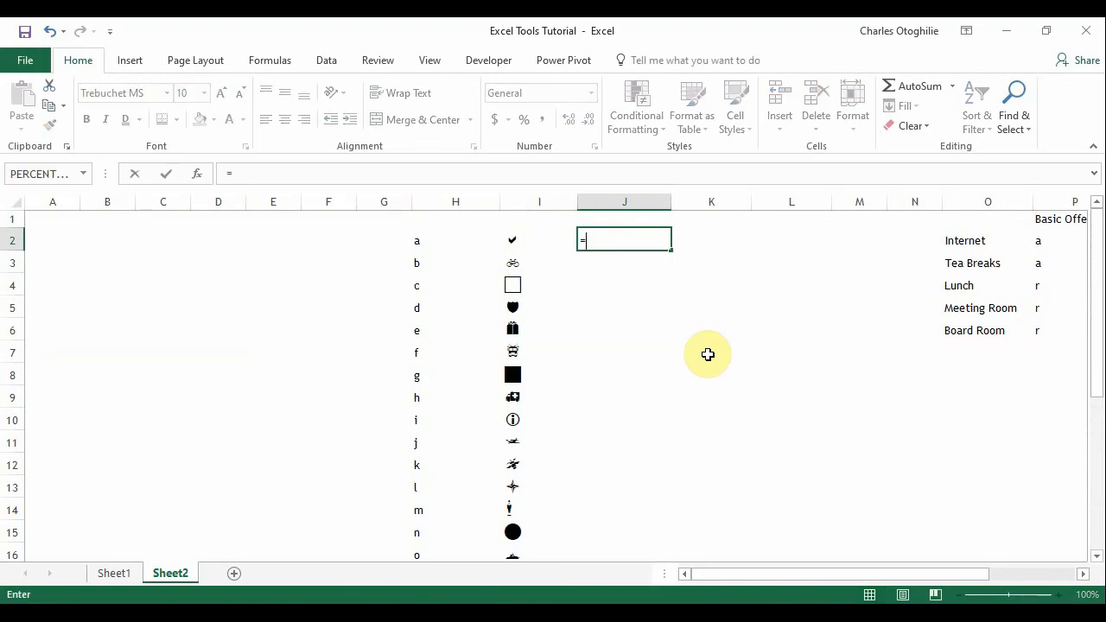
{"action": "key", "text": "Left"}
{"action": "key", "text": "Left"}
{"action": "key", "text": "Return"}
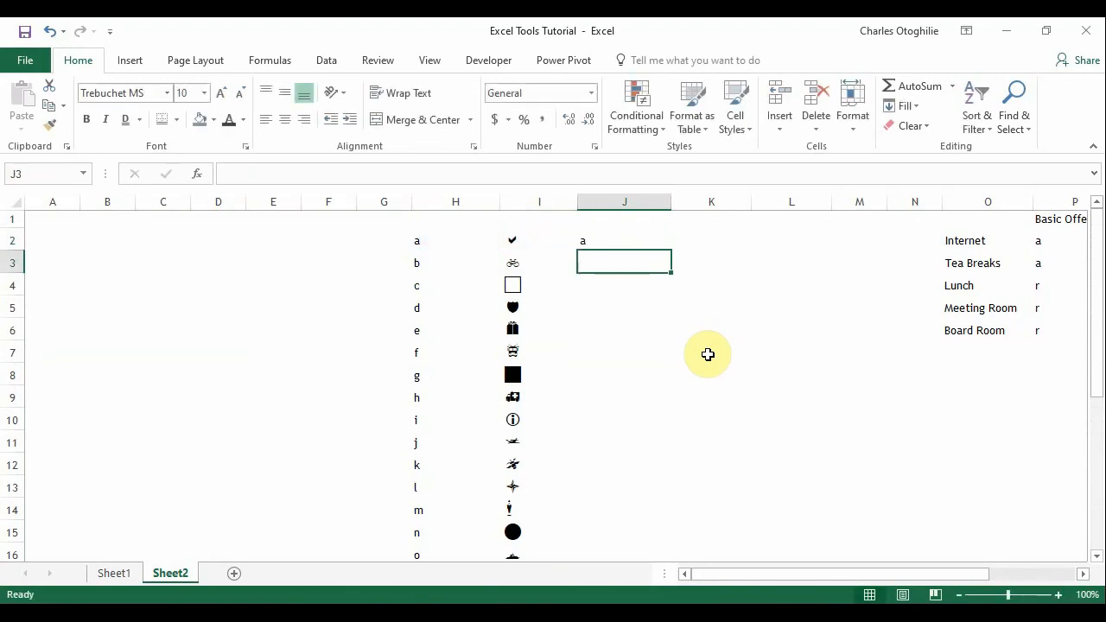
- Copy the formula in J2 across to K2 and fill both columns down to row 27
{"action": "left_click", "coordinate": [616, 238]}
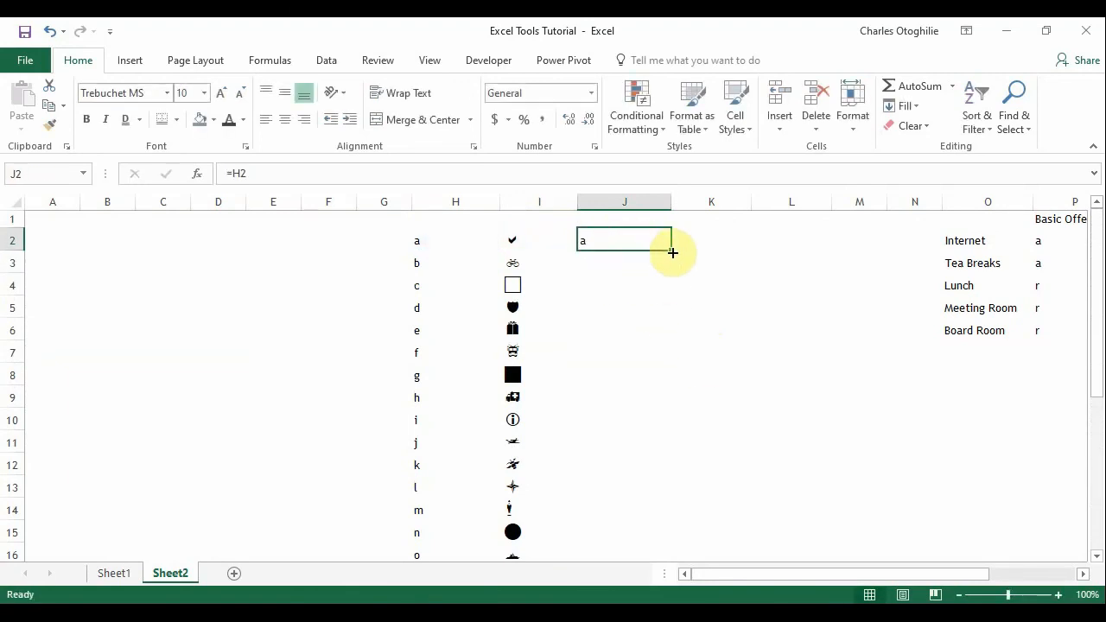
{"action": "left_click_drag", "start_coordinate": [673, 252], "coordinate": [787, 255]}
{"action": "left_click", "coordinate": [695, 350]}
{"action": "left_click_drag", "start_coordinate": [585, 242], "coordinate": [689, 241]}
{"action": "double_click", "coordinate": [751, 251]}
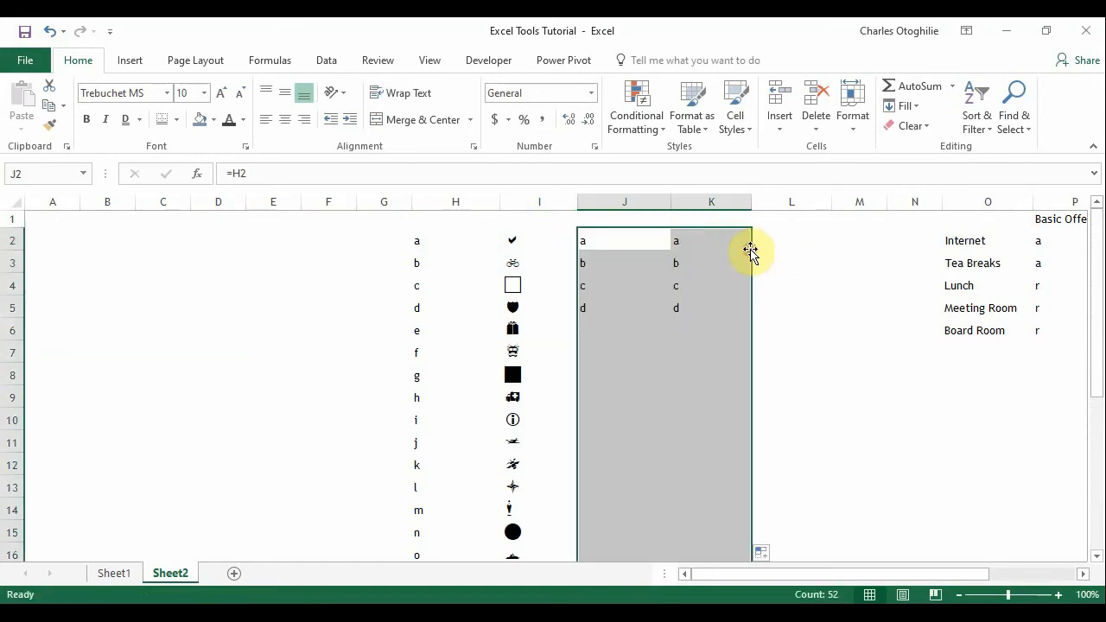
- Apply the Wingdings font to the letters in J2:J27
{"action": "left_click", "coordinate": [619, 241]}
{"action": "key", "text": "ctrl+shift+Down"}
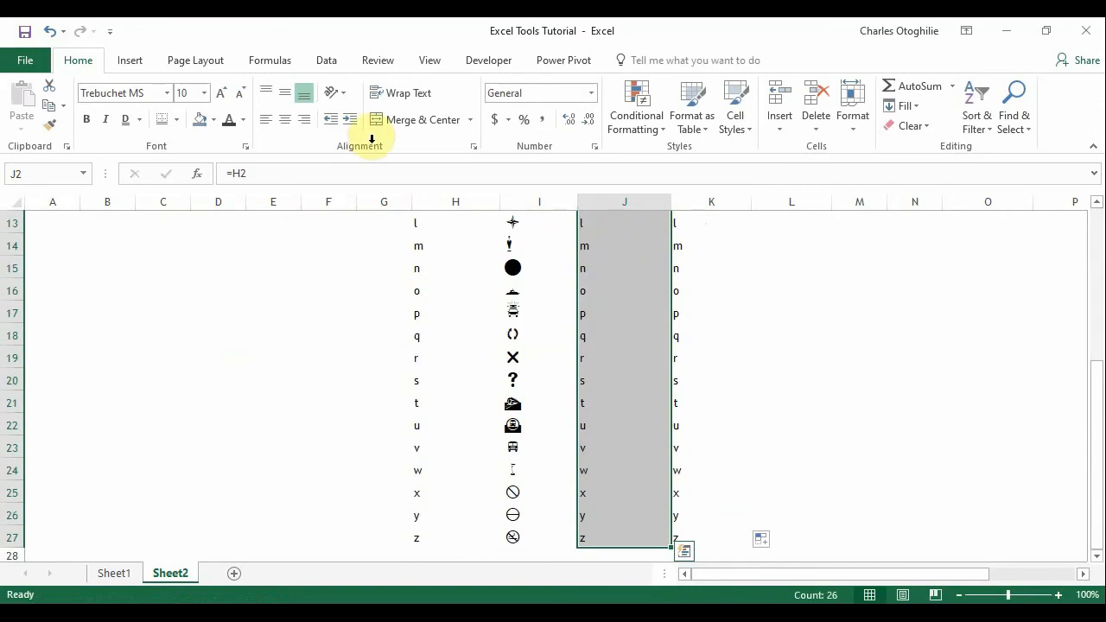
{"action": "left_click", "coordinate": [168, 97]}
{"action": "scroll", "coordinate": [144, 345], "scroll_direction": "down", "scroll_amount": 6}
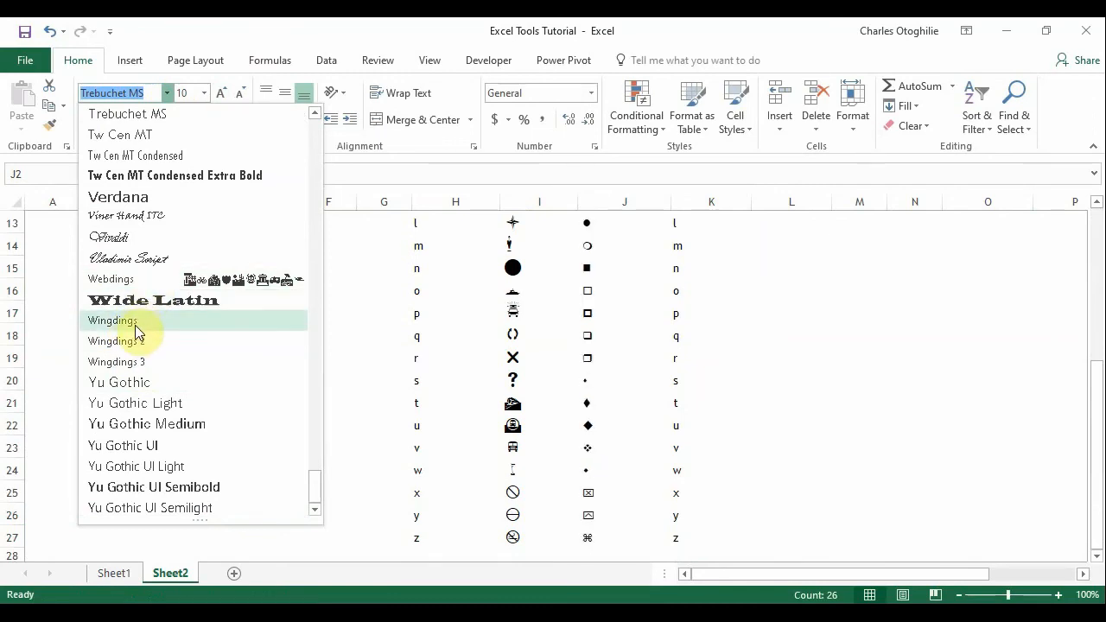
{"action": "left_click", "coordinate": [135, 325]}
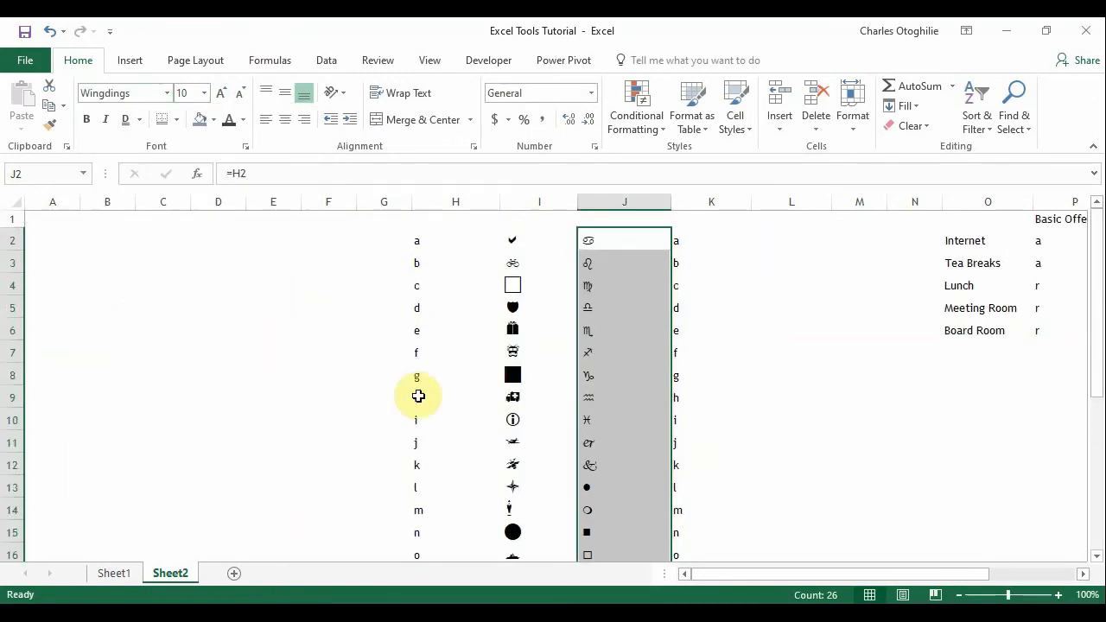
- Examine the Wingdings symbols in column J down to row 27, including those in J22 and J26
{"action": "scroll", "coordinate": [629, 335], "scroll_direction": "down", "scroll_amount": 3}
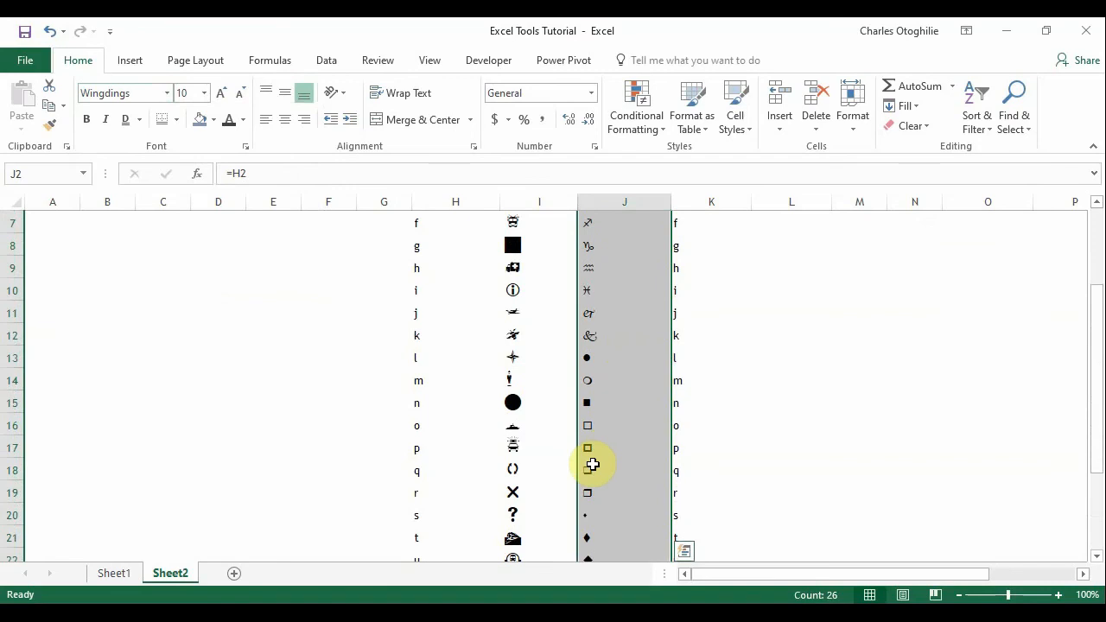
{"action": "scroll", "coordinate": [592, 440], "scroll_direction": "down", "scroll_amount": 1}
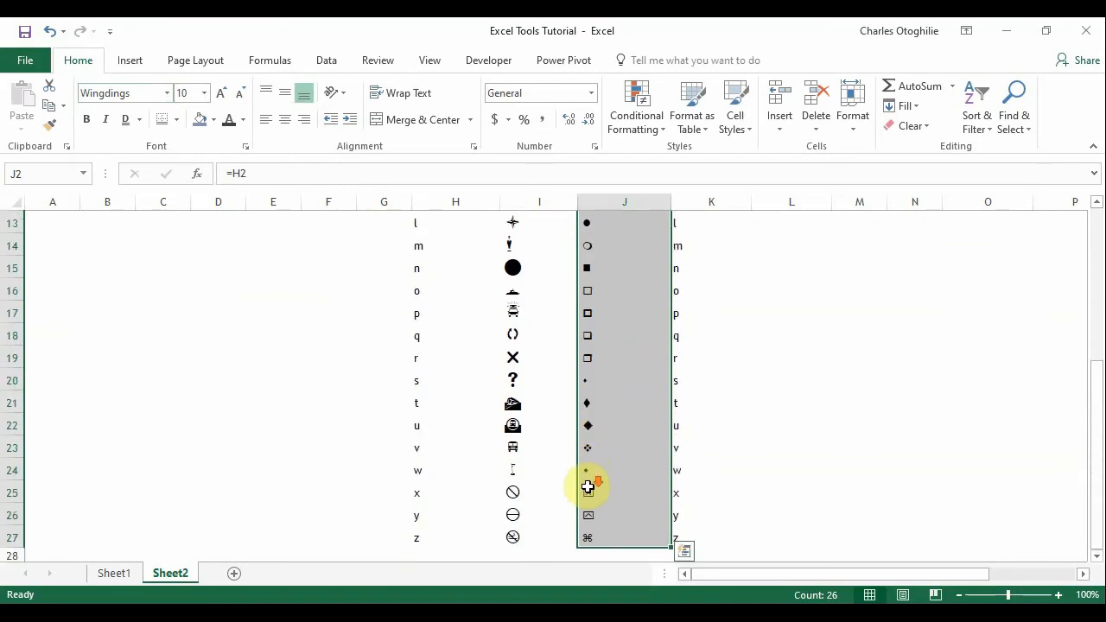
{"action": "scroll", "coordinate": [587, 486], "scroll_direction": "down", "scroll_amount": 1}
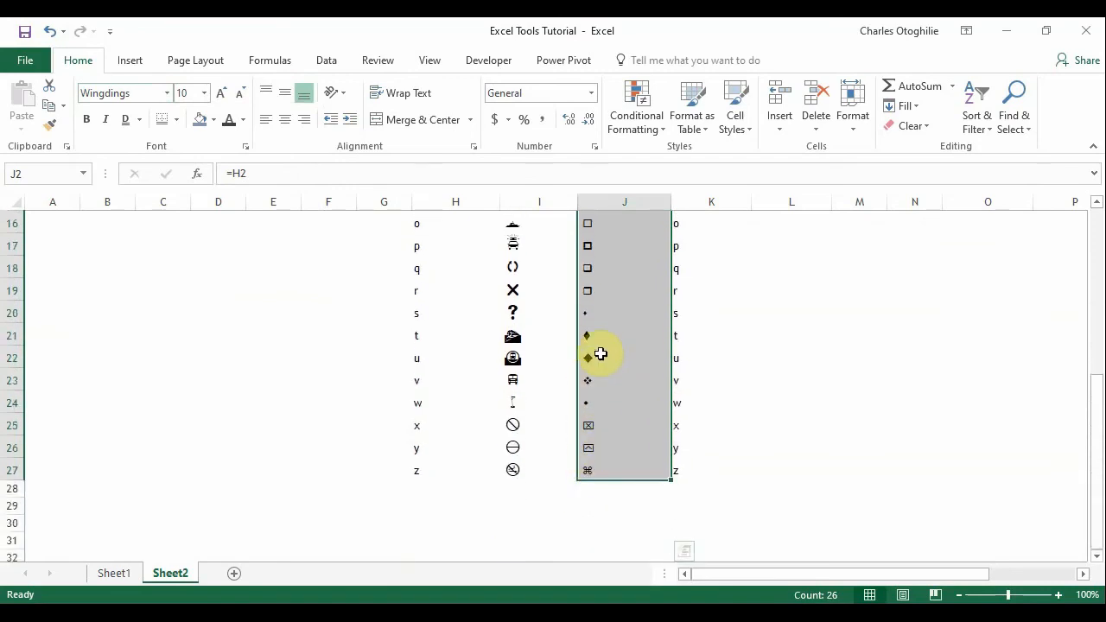
{"action": "left_click", "coordinate": [592, 352]}
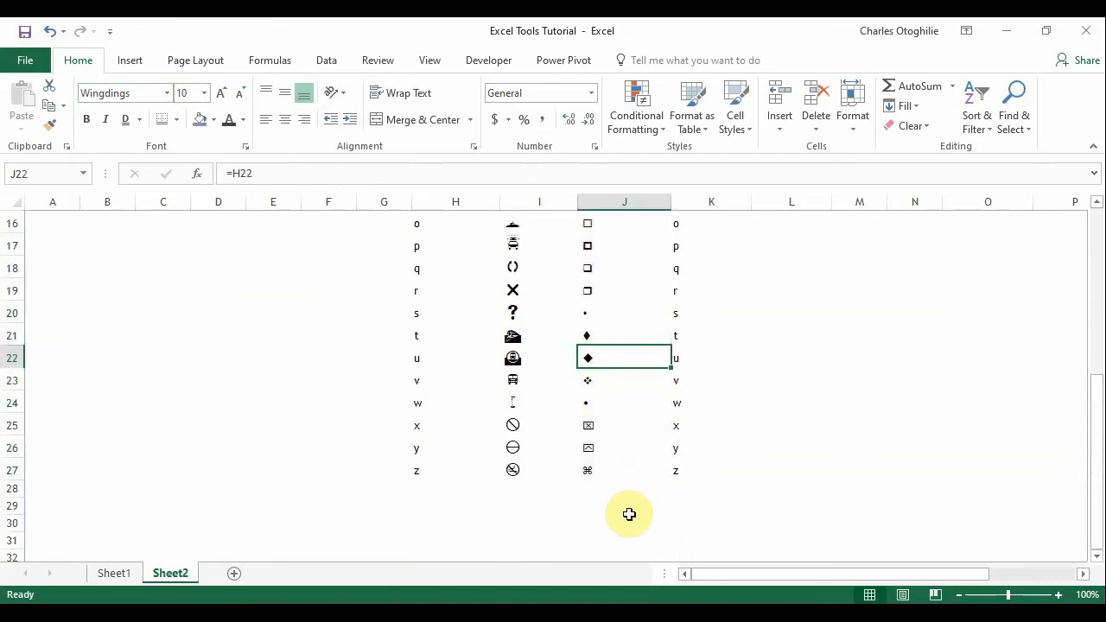
{"action": "left_click", "coordinate": [591, 450]}
{"action": "scroll", "coordinate": [622, 407], "scroll_direction": "up", "scroll_amount": 5}
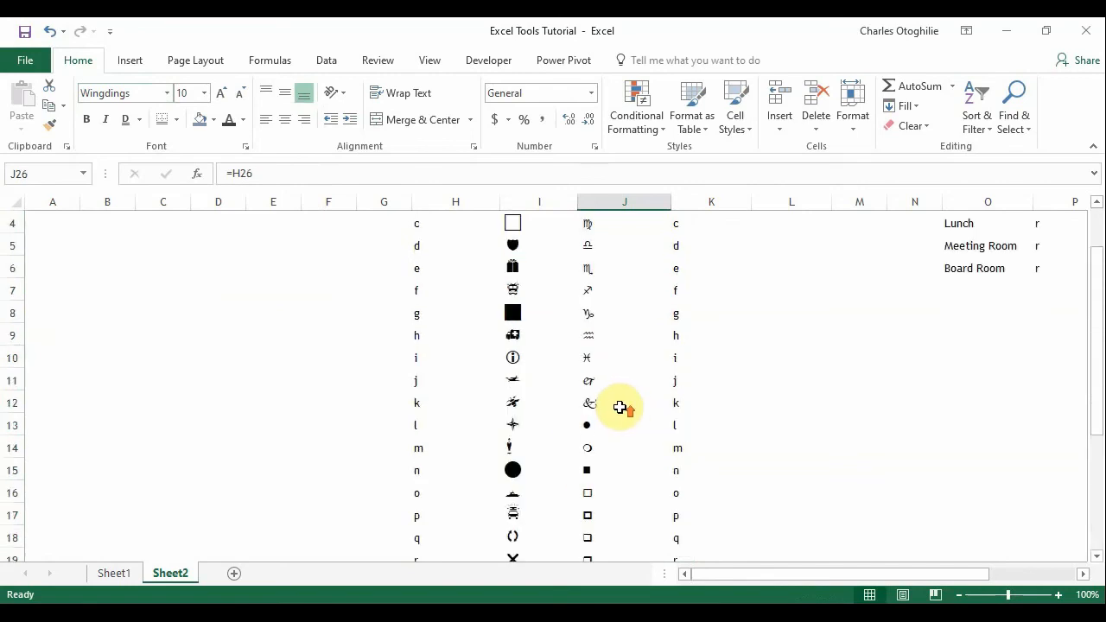
- Apply the Wingdings 3 font to the letters in K2:K27
{"action": "left_click", "coordinate": [676, 240]}
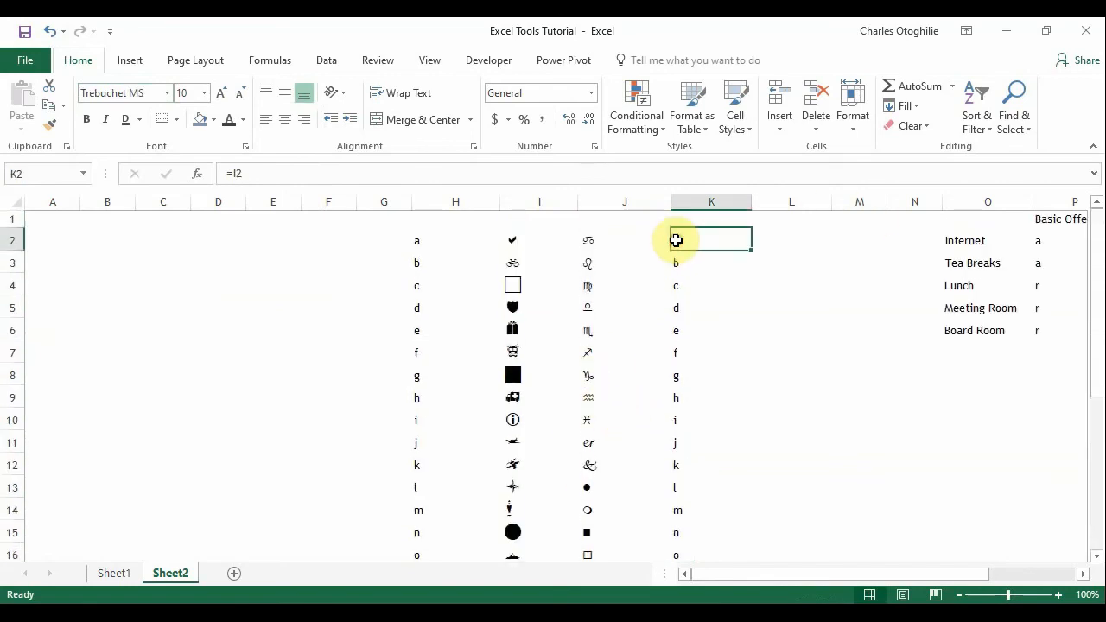
{"action": "key", "text": "ctrl+shift+Down"}
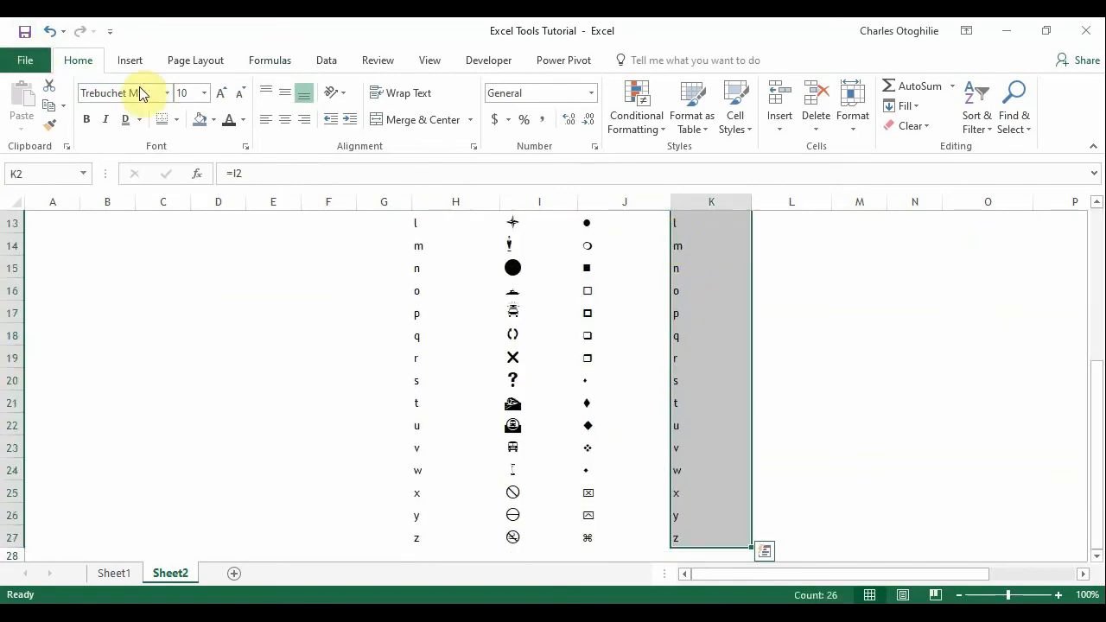
{"action": "left_click", "coordinate": [167, 92]}
{"action": "scroll", "coordinate": [148, 415], "scroll_direction": "down", "scroll_amount": 6}
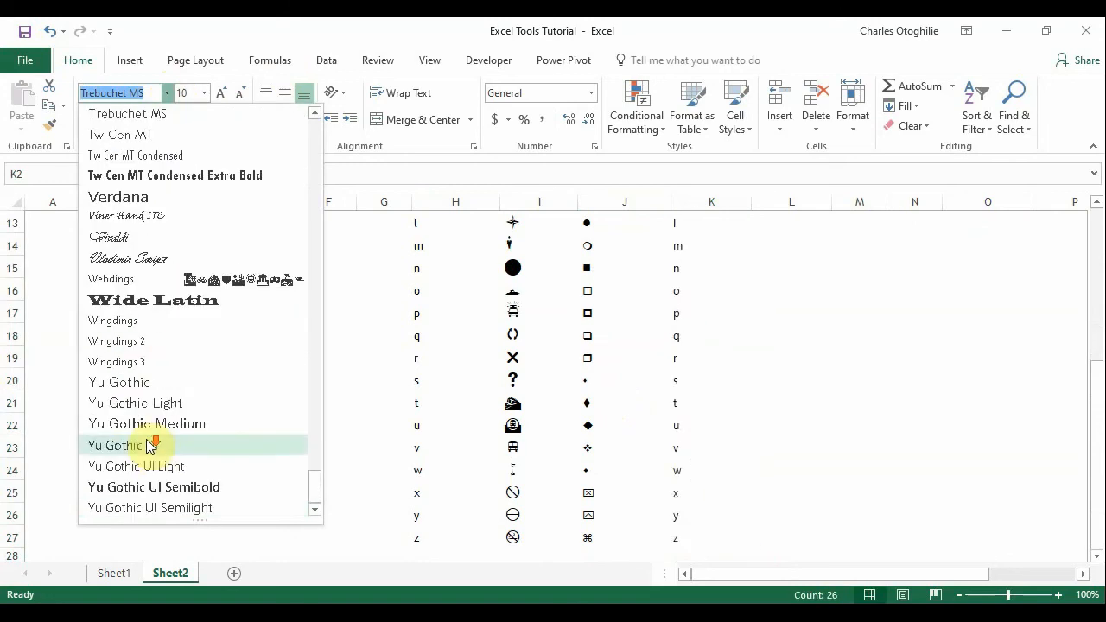
{"action": "left_click", "coordinate": [140, 361]}
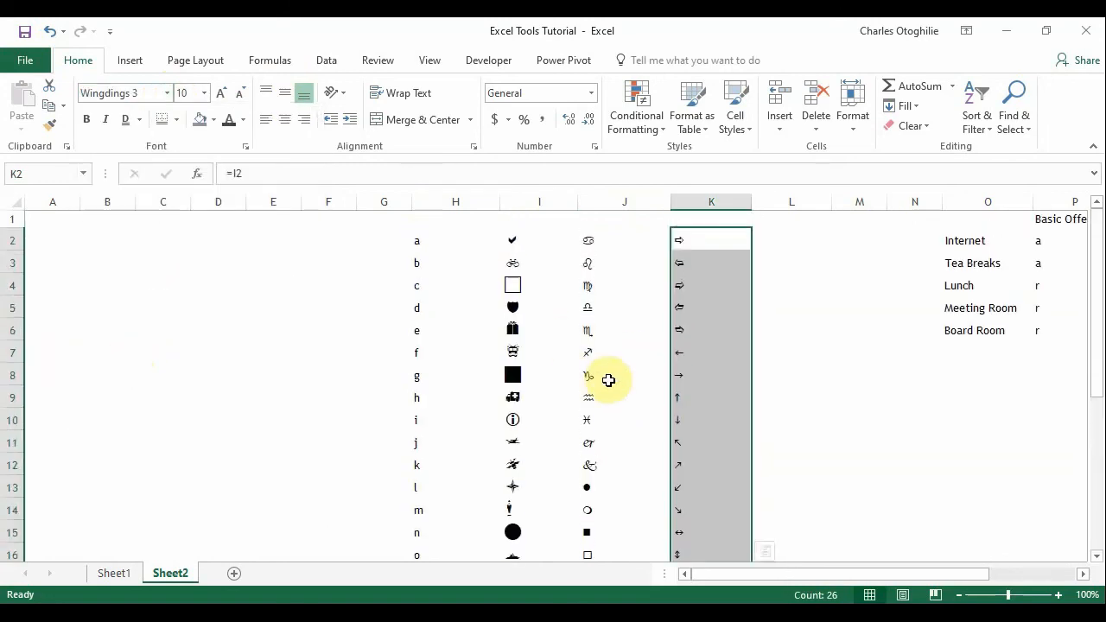
- Examine the Wingdings 3 arrows and triangles in column K, especially those in rows 17 to 23
{"action": "left_click", "coordinate": [714, 308]}
{"action": "scroll", "coordinate": [721, 361], "scroll_direction": "down", "scroll_amount": 7}
{"action": "scroll", "coordinate": [721, 366], "scroll_direction": "up", "scroll_amount": 4}
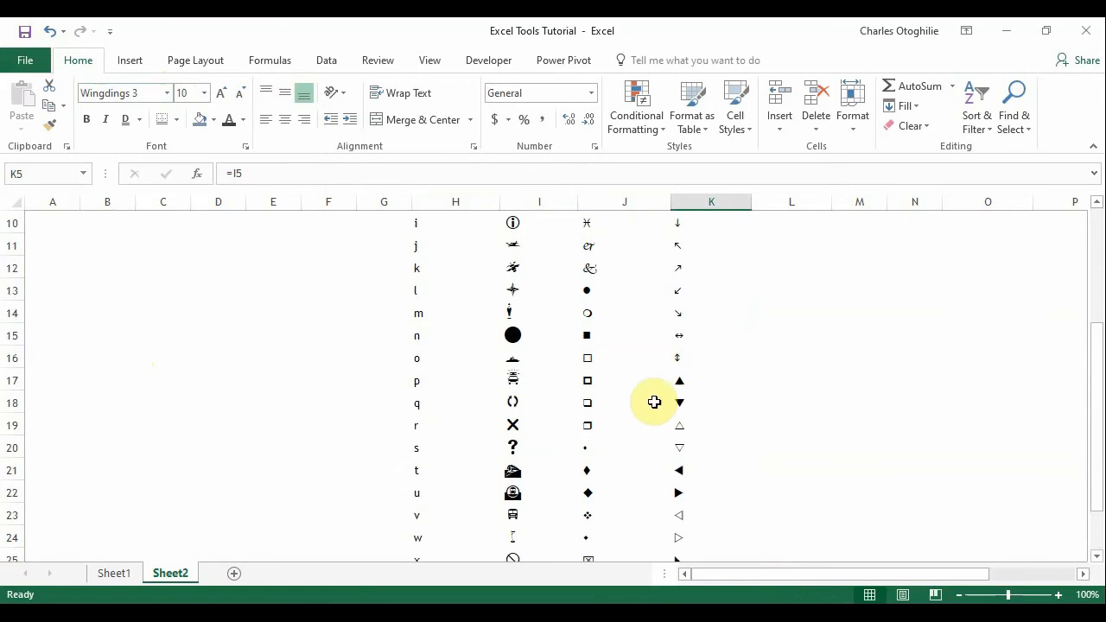
{"action": "left_click", "coordinate": [676, 376]}
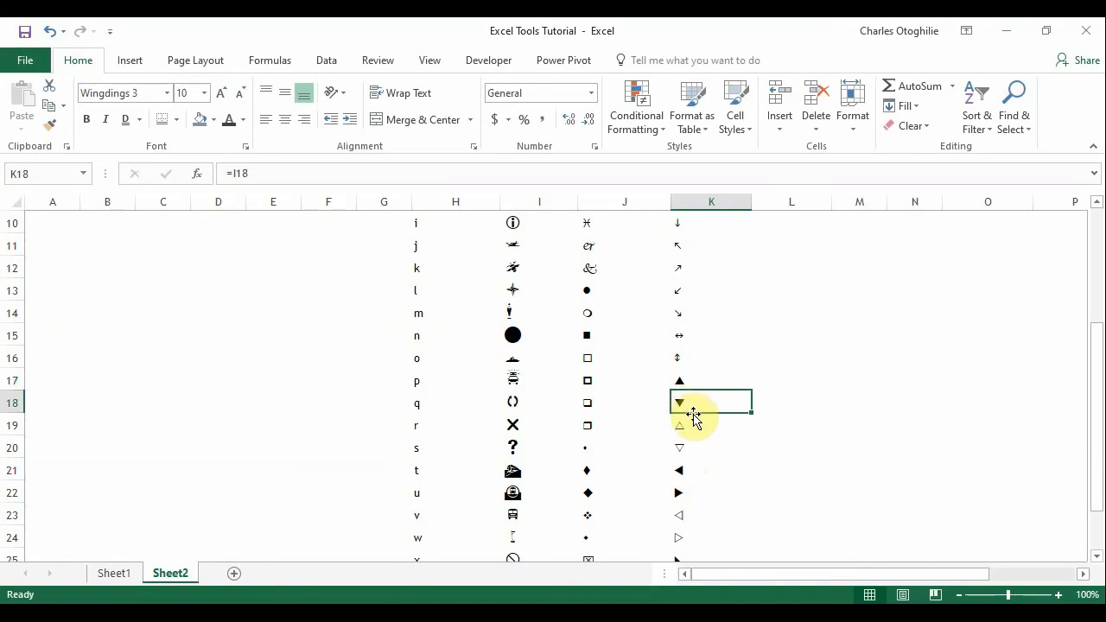
{"action": "left_click", "coordinate": [692, 378]}
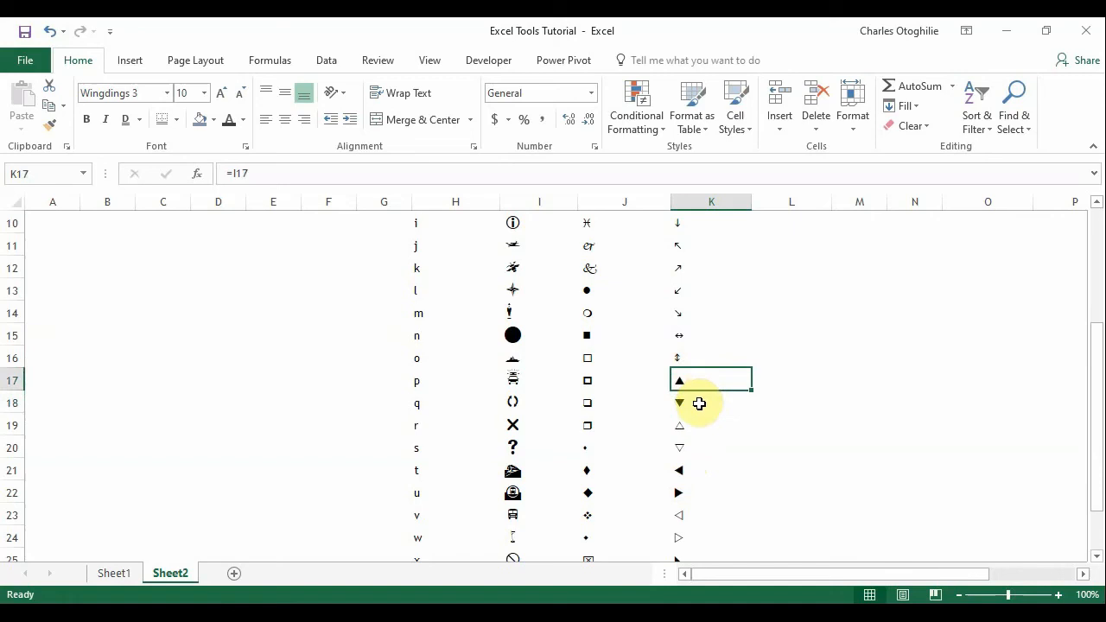
{"action": "left_click", "coordinate": [699, 378]}
{"action": "left_click", "coordinate": [699, 380]}
{"action": "left_click", "coordinate": [699, 399]}
{"action": "left_click", "coordinate": [696, 471]}
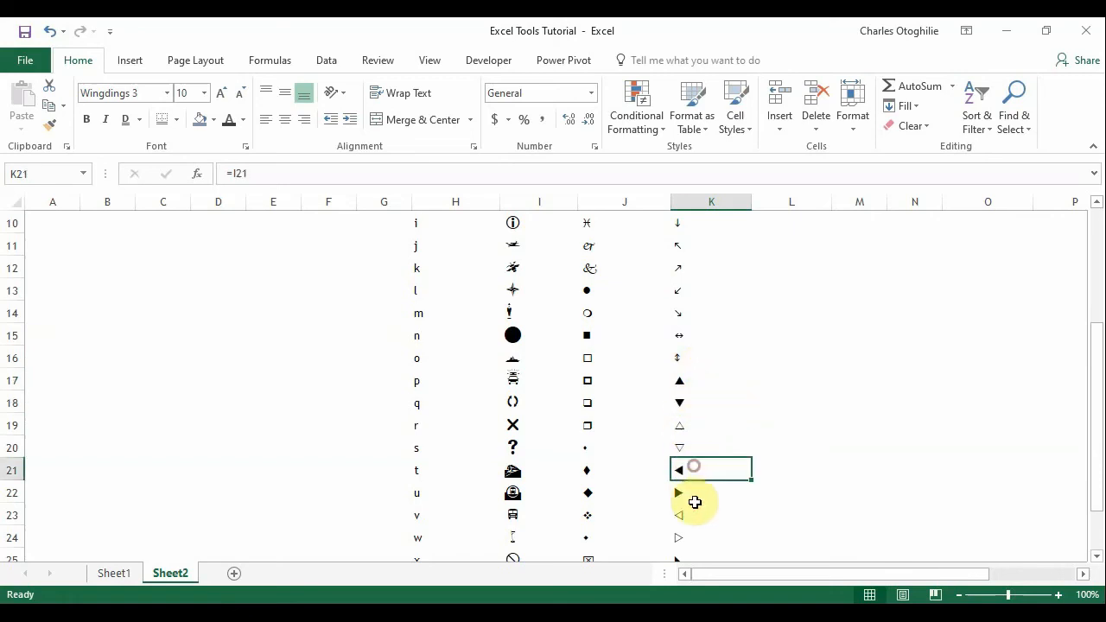
{"action": "left_click", "coordinate": [697, 496]}
{"action": "left_click", "coordinate": [699, 469]}
{"action": "left_click", "coordinate": [702, 516]}
{"action": "left_click", "coordinate": [699, 422]}
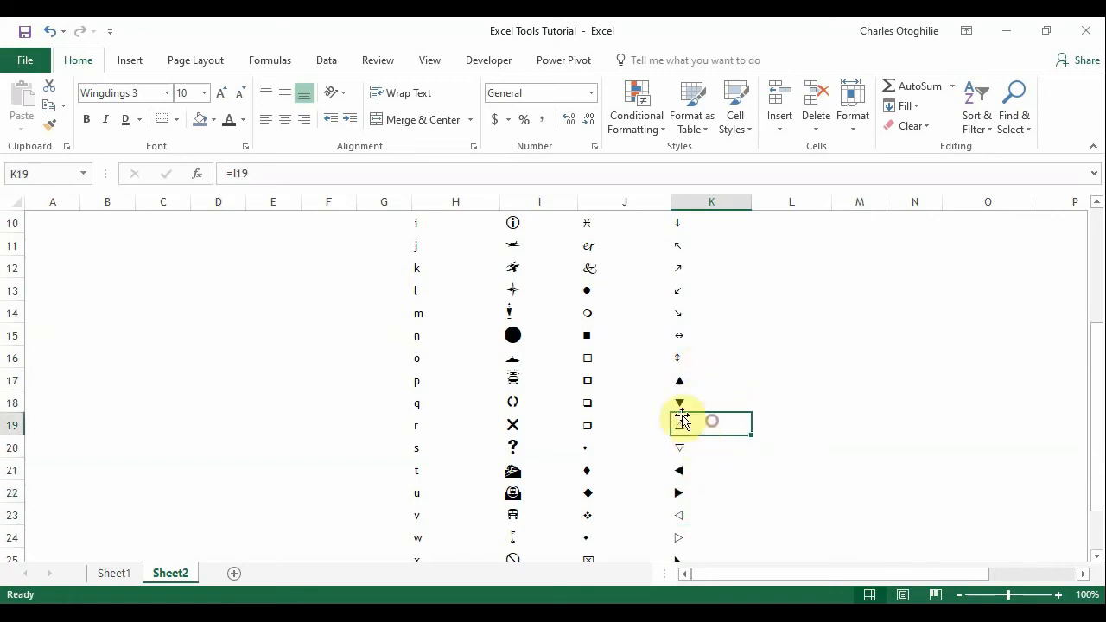
{"action": "scroll", "coordinate": [692, 416], "scroll_direction": "down", "scroll_amount": 4}
{"action": "scroll", "coordinate": [777, 458], "scroll_direction": "up", "scroll_amount": 7}
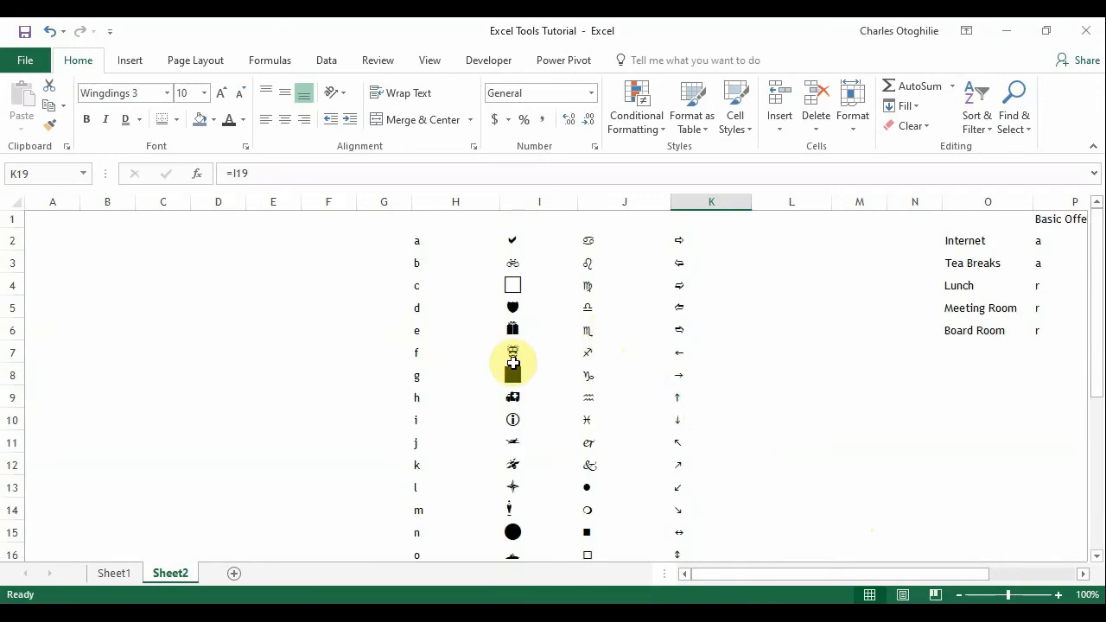
- Fill the offer table's header row O1:R1 with the current blue-grey fill colour
{"action": "left_click_drag", "start_coordinate": [764, 575], "coordinate": [1070, 574]}
{"action": "left_click", "coordinate": [755, 396]}
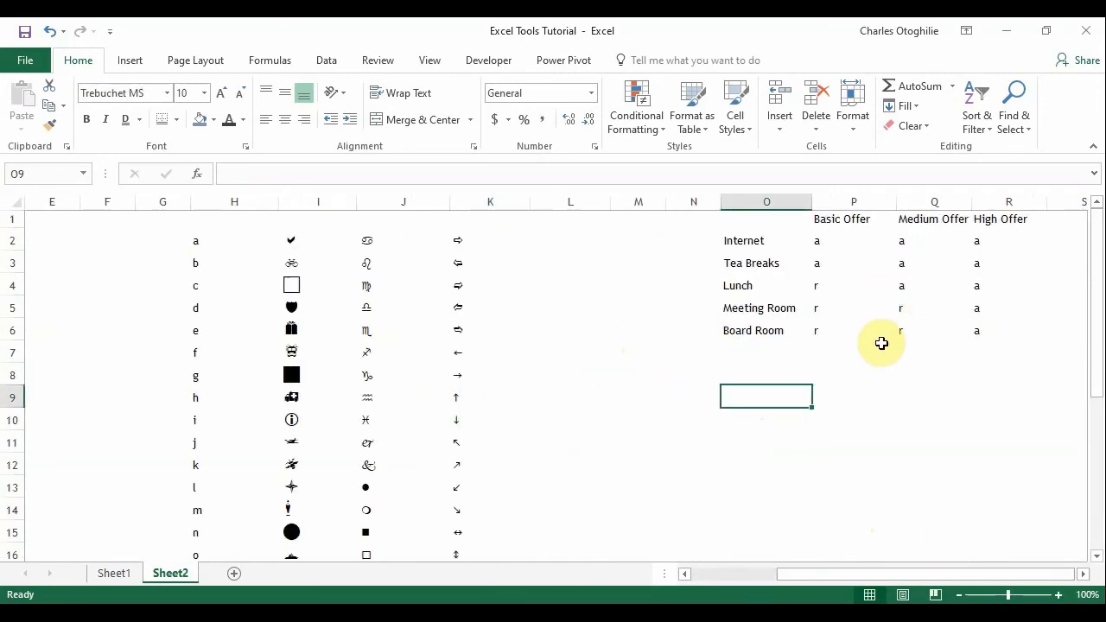
{"action": "left_click_drag", "start_coordinate": [753, 219], "coordinate": [984, 333]}
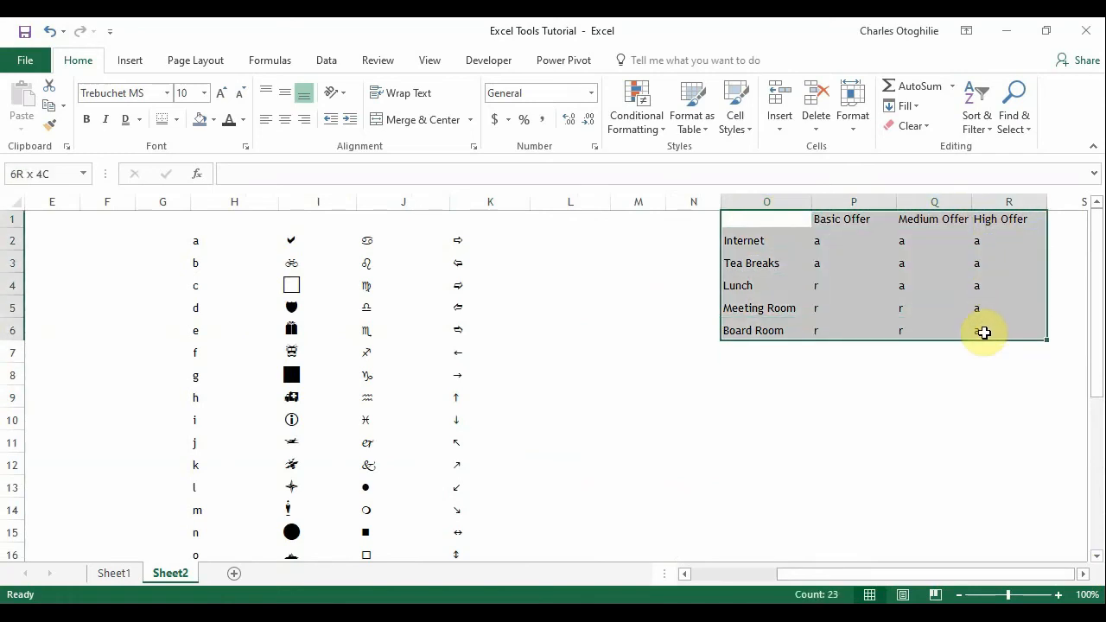
{"action": "left_click", "coordinate": [889, 395]}
{"action": "left_click_drag", "start_coordinate": [758, 217], "coordinate": [997, 222]}
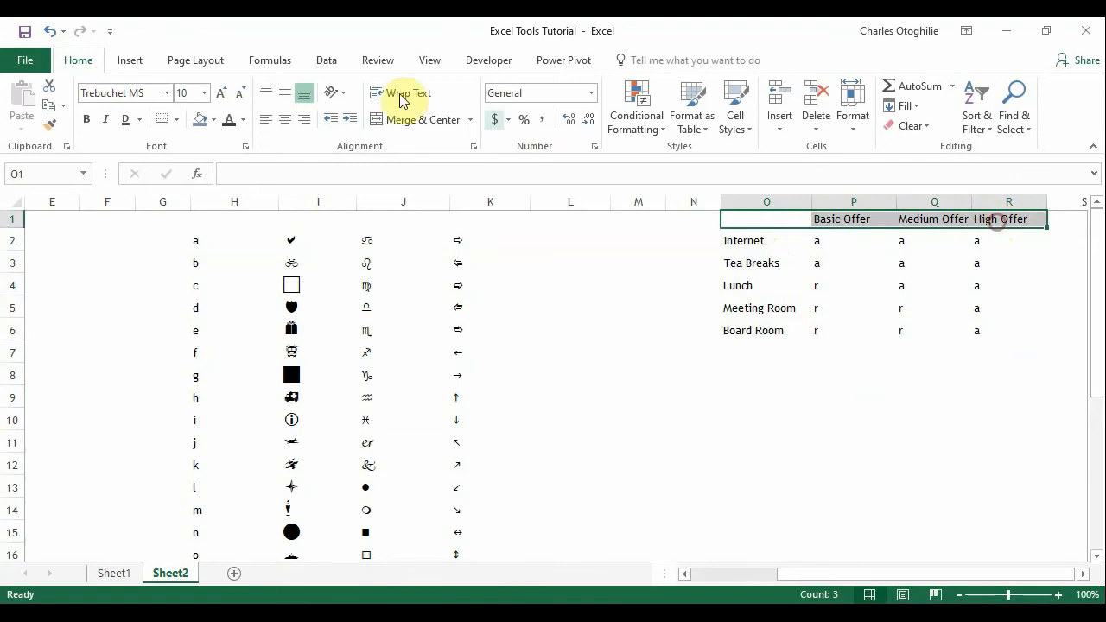
{"action": "left_click", "coordinate": [202, 118]}
- Make the text in the header row O1:R1 white and bold
{"action": "left_click", "coordinate": [244, 120]}
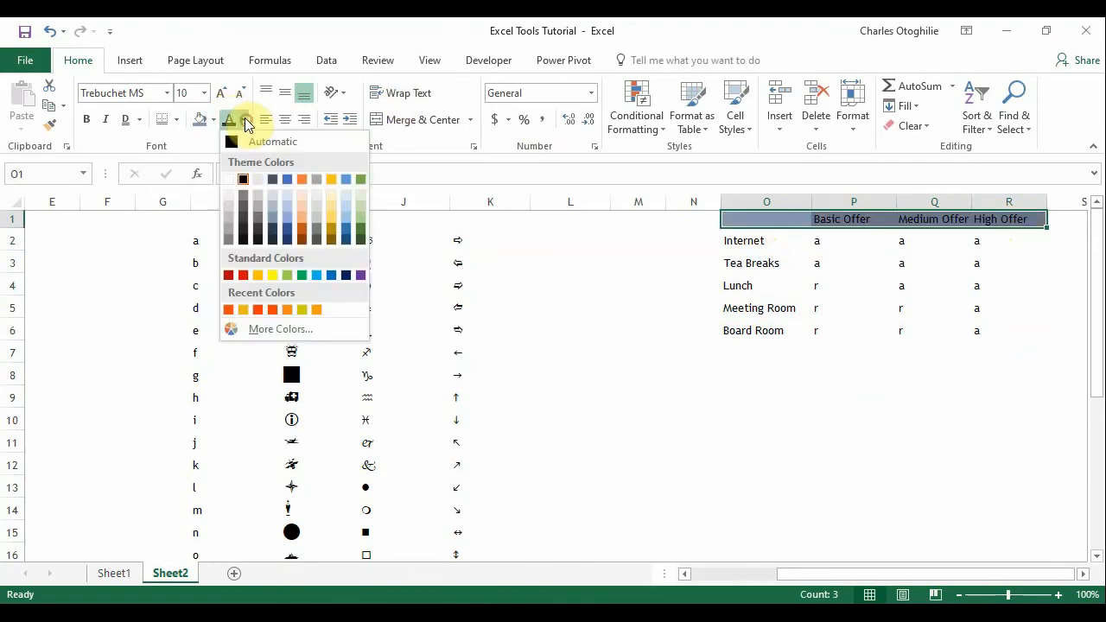
{"action": "left_click", "coordinate": [230, 181]}
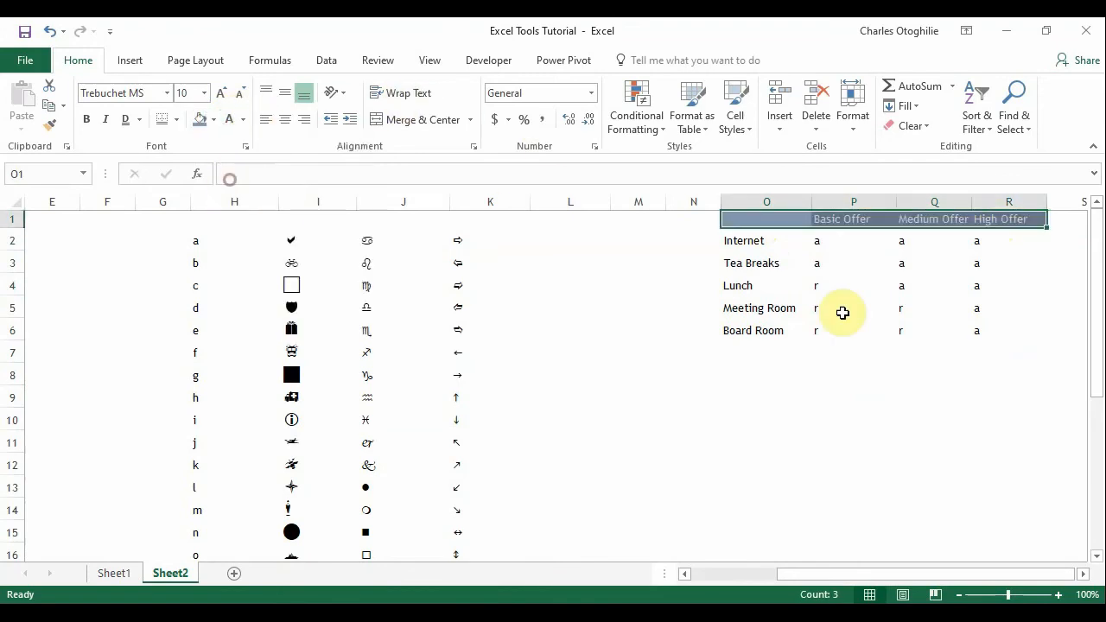
{"action": "left_click", "coordinate": [87, 121]}
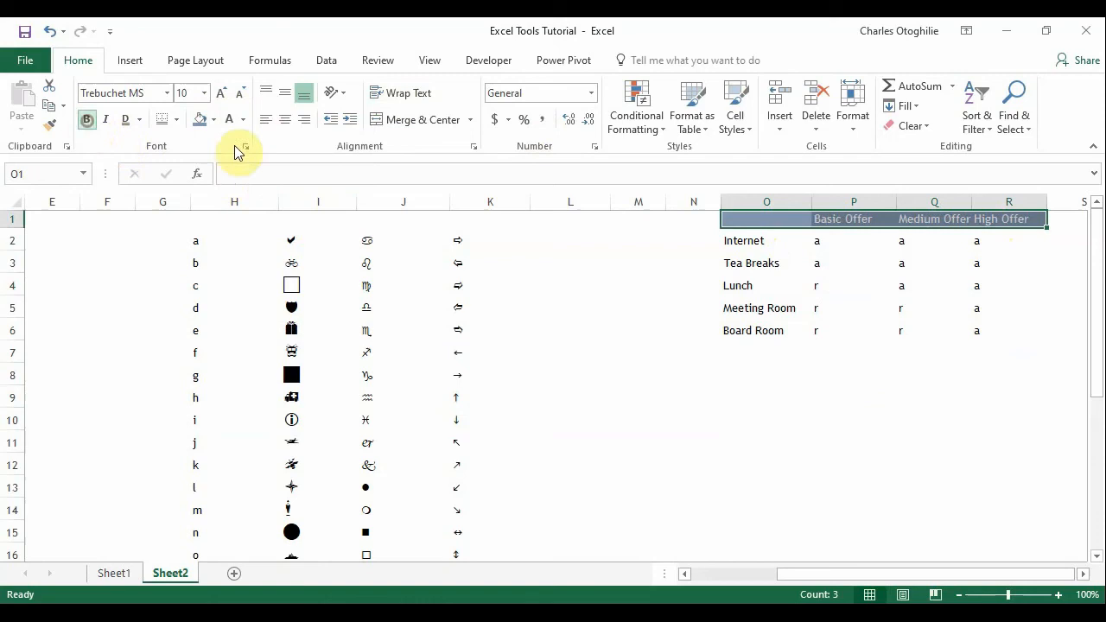
{"action": "left_click", "coordinate": [803, 302]}
{"action": "left_click", "coordinate": [803, 369]}
{"action": "left_click", "coordinate": [758, 243]}
{"action": "left_click", "coordinate": [764, 354]}
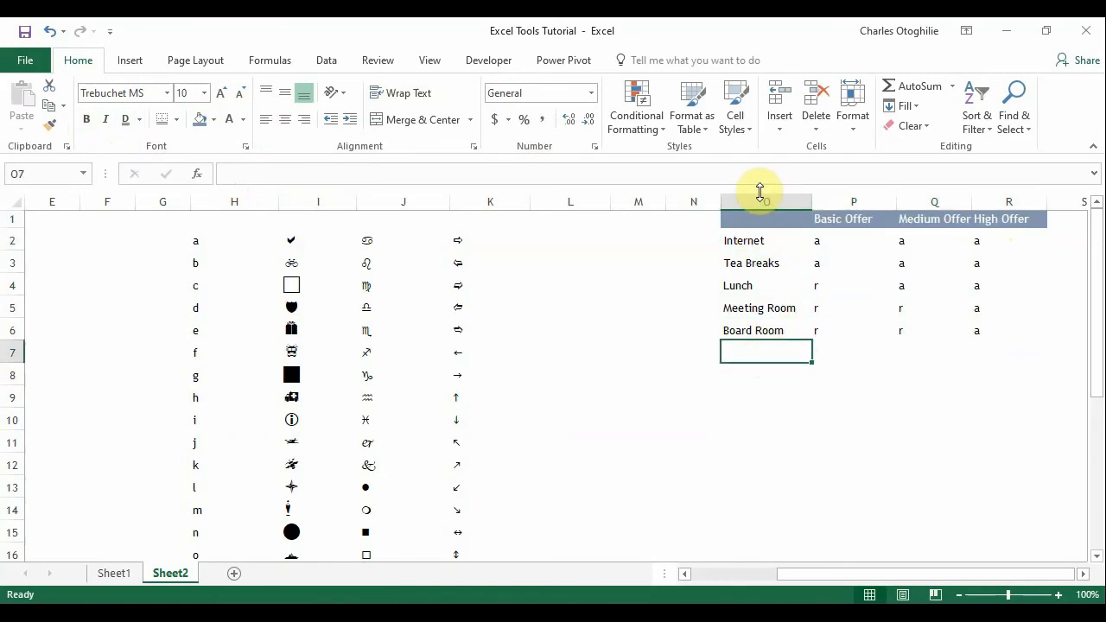
- Apply a thick dark red outline border around the offer table O1:R6
{"action": "left_click_drag", "start_coordinate": [747, 218], "coordinate": [1000, 338]}
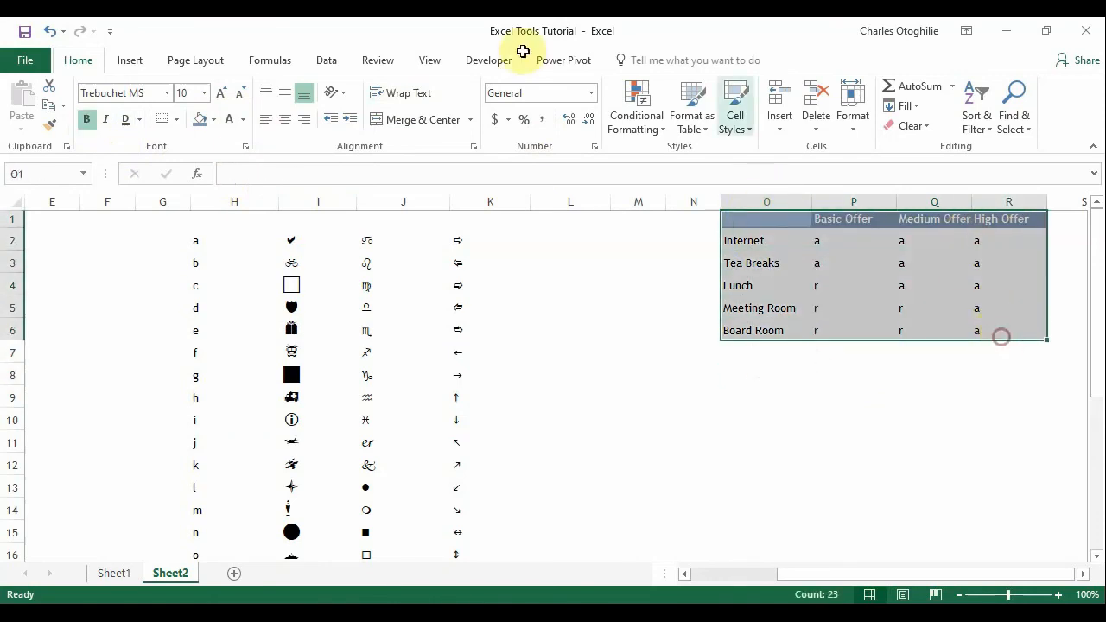
{"action": "left_click", "coordinate": [179, 119]}
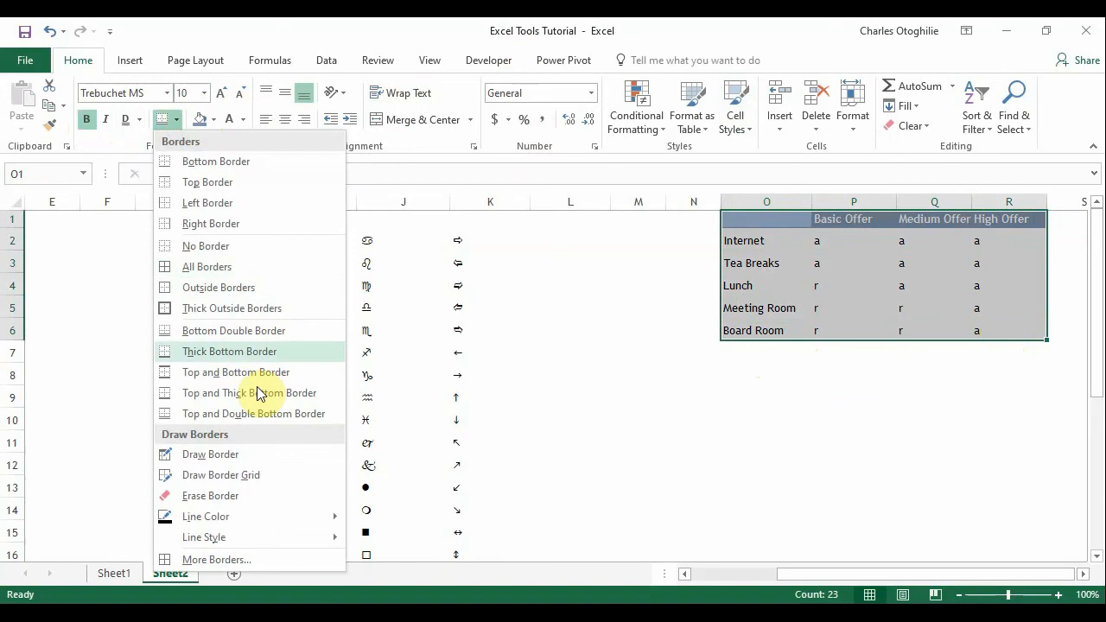
{"action": "left_click", "coordinate": [241, 554]}
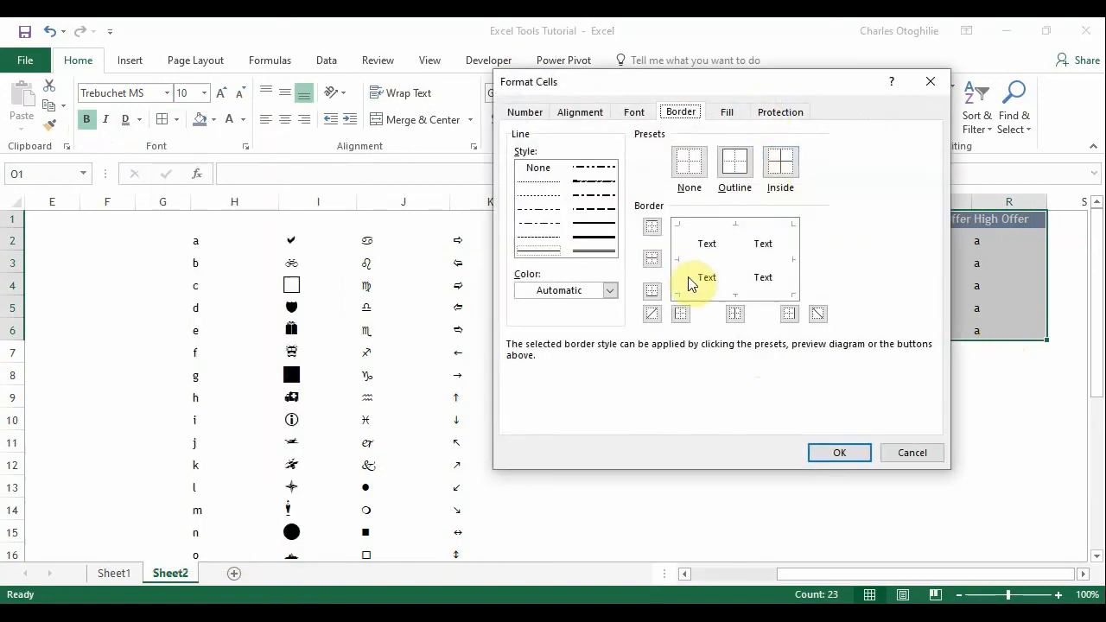
{"action": "left_click", "coordinate": [610, 291]}
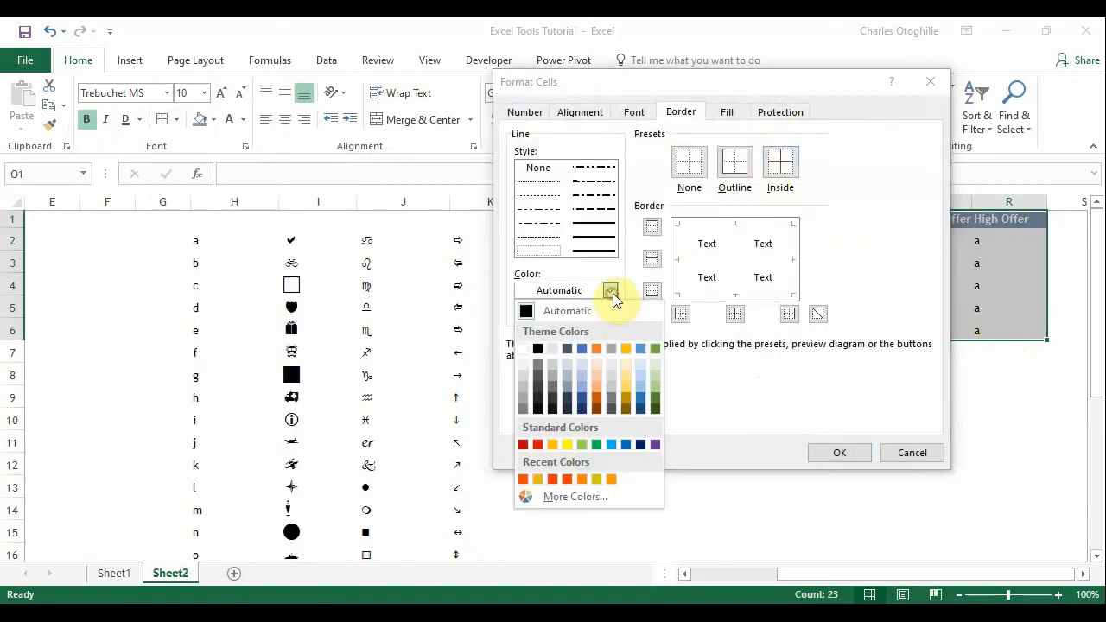
{"action": "left_click", "coordinate": [522, 445]}
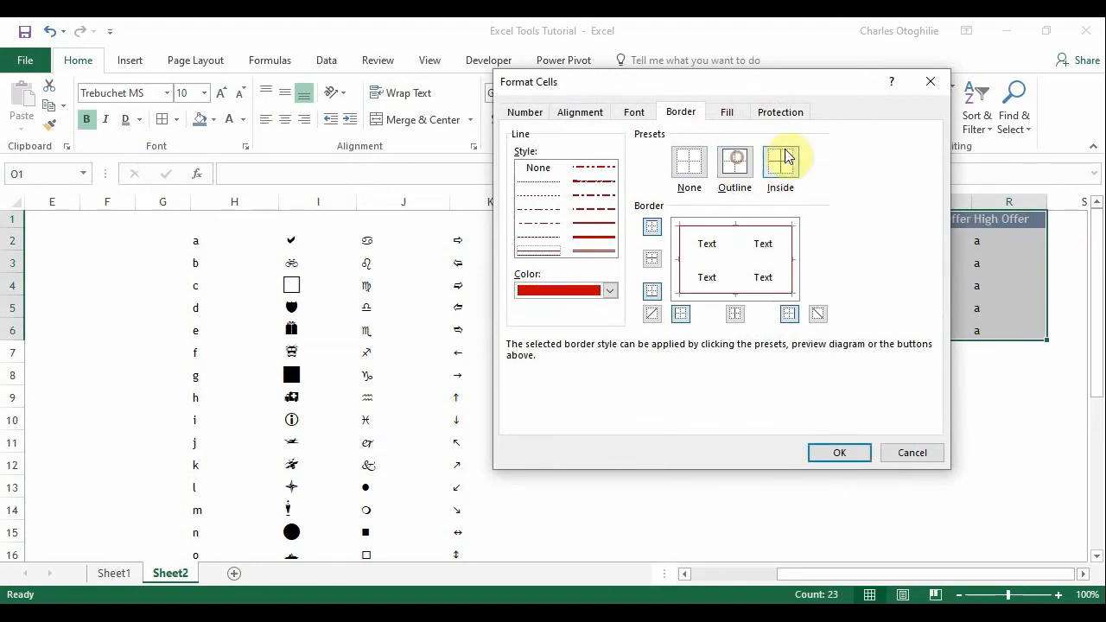
{"action": "left_click", "coordinate": [602, 245]}
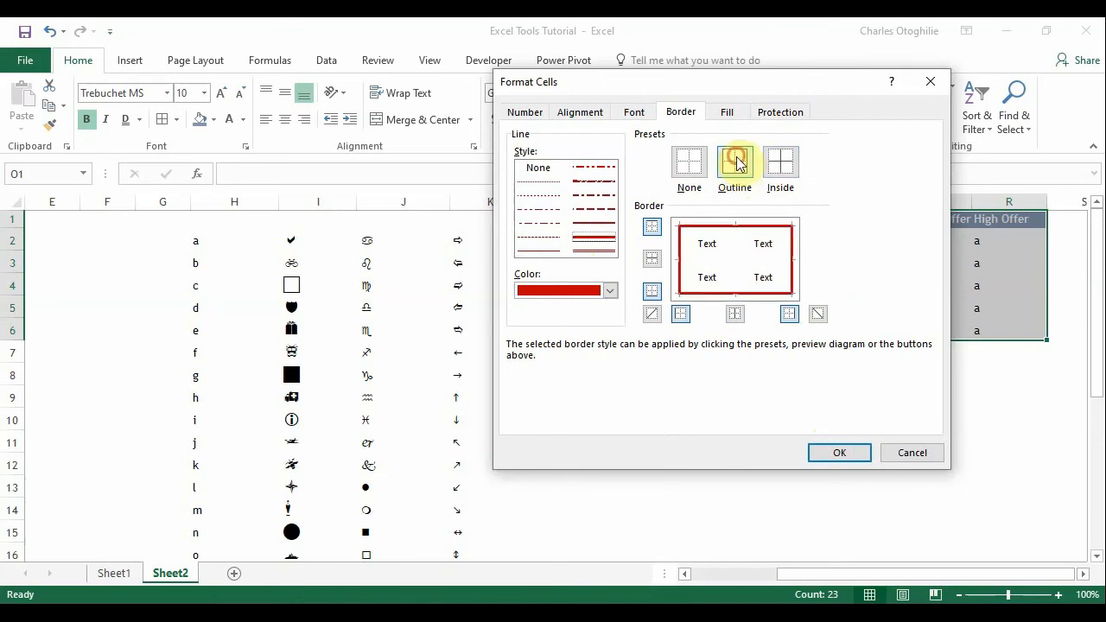
{"action": "left_click", "coordinate": [831, 451]}
{"action": "left_click", "coordinate": [699, 384]}
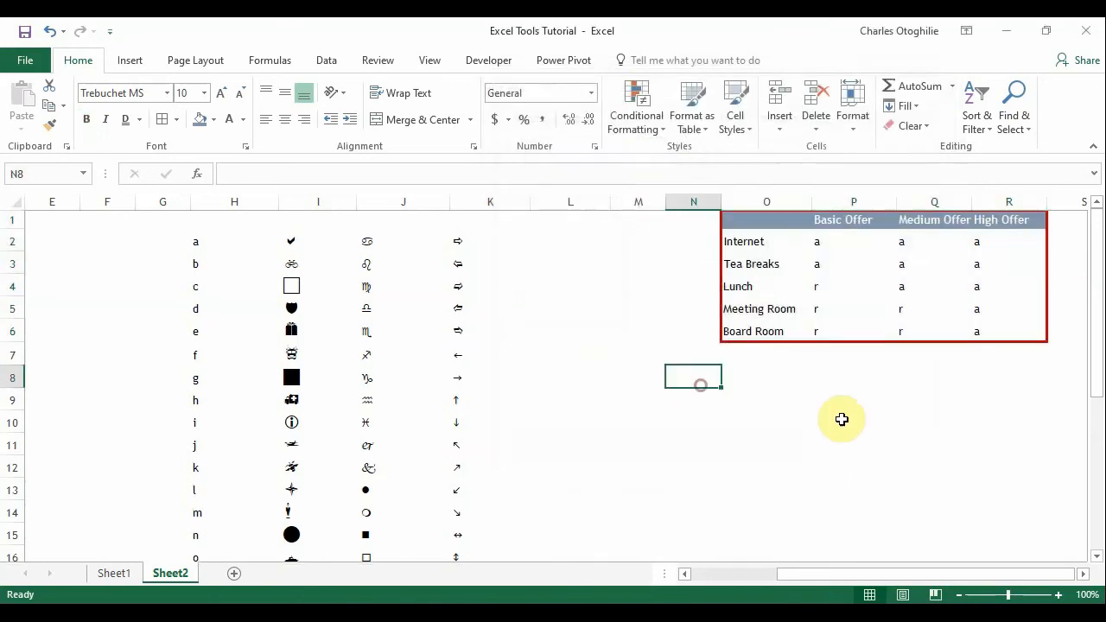
- Examine the offer table's headers and the letters a and r under Basic Offer in P2:P6
{"action": "left_click_drag", "start_coordinate": [809, 220], "coordinate": [915, 228]}
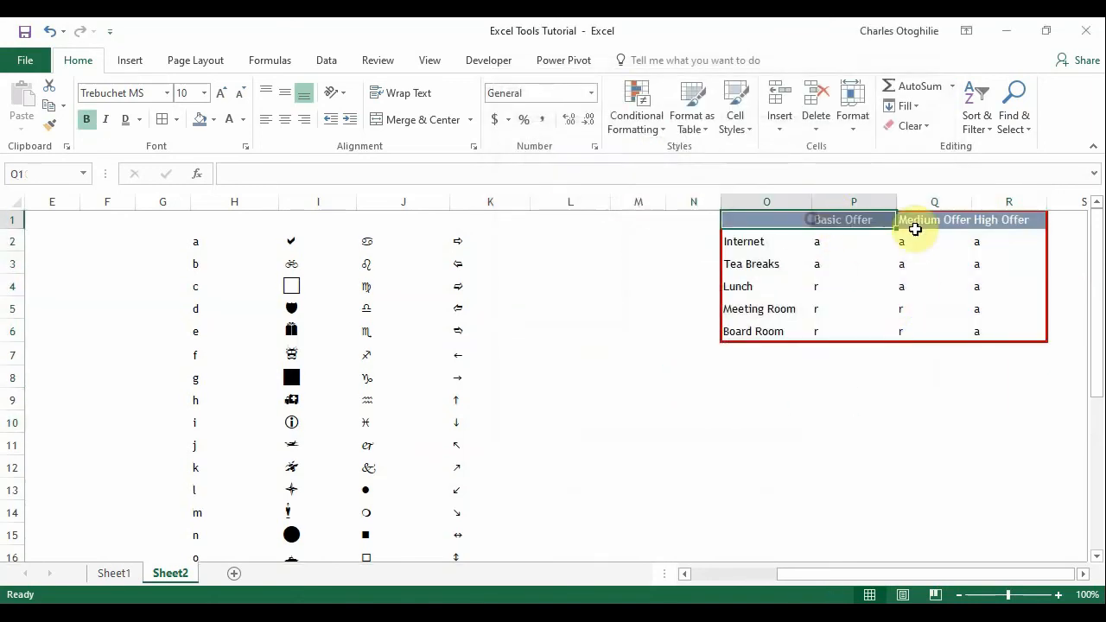
{"action": "left_click", "coordinate": [1006, 261]}
{"action": "left_click", "coordinate": [934, 401]}
{"action": "left_click", "coordinate": [753, 367]}
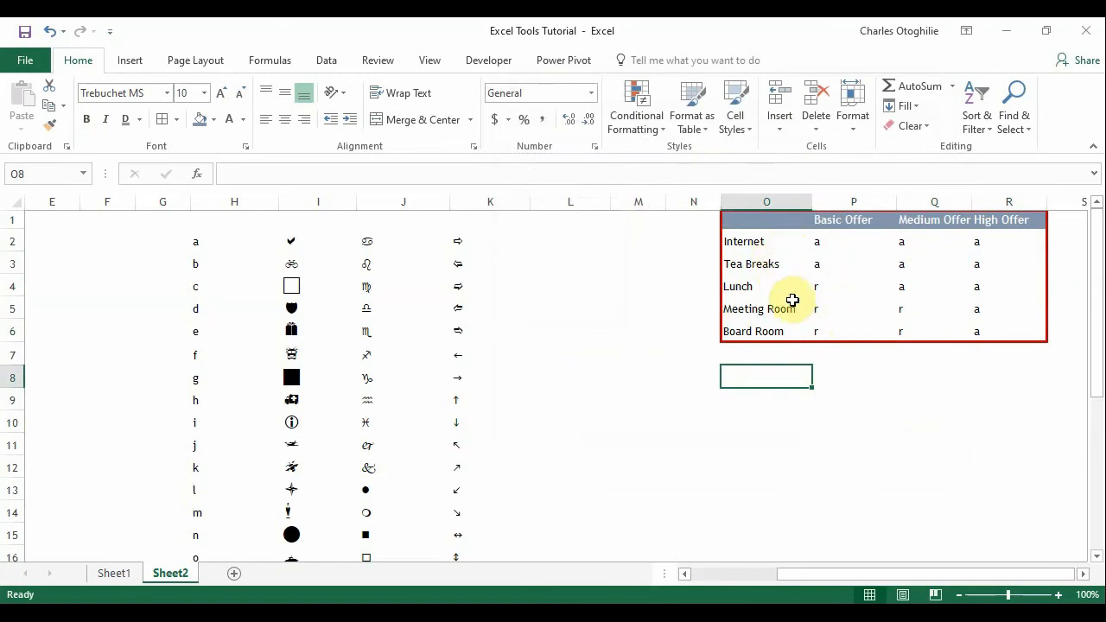
{"action": "left_click_drag", "start_coordinate": [847, 220], "coordinate": [847, 345]}
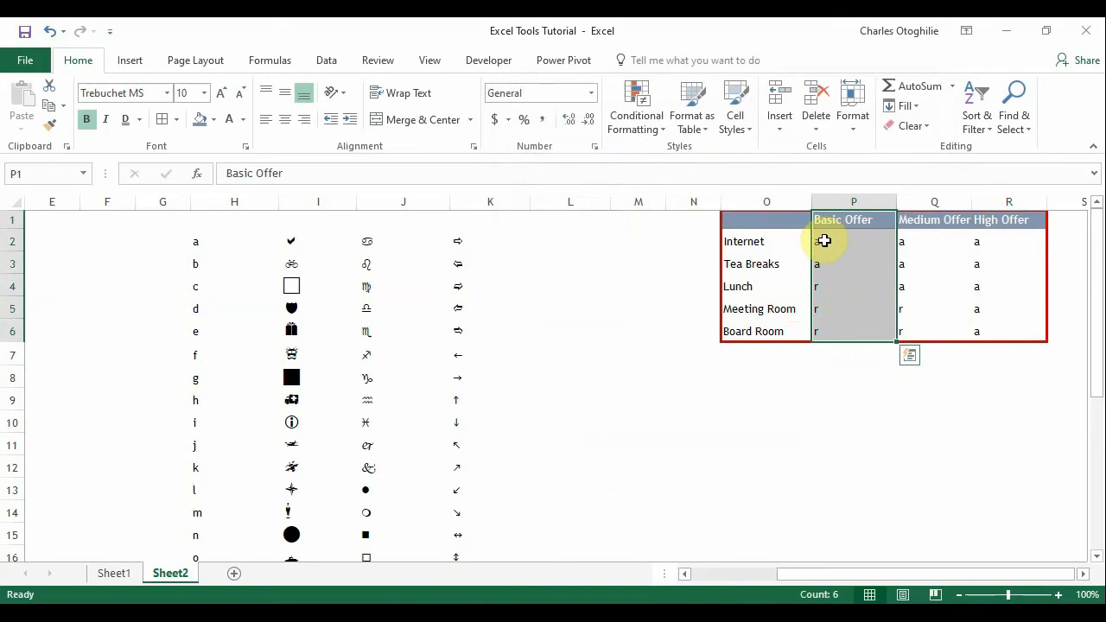
{"action": "left_click_drag", "start_coordinate": [825, 241], "coordinate": [824, 266]}
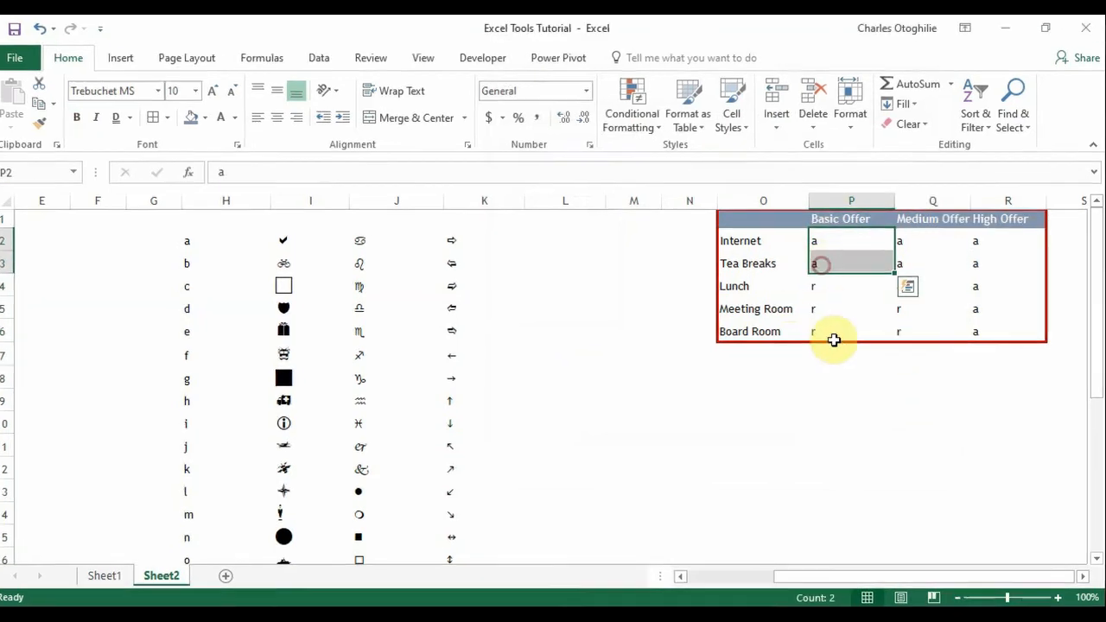
{"action": "left_click_drag", "start_coordinate": [840, 286], "coordinate": [839, 324]}
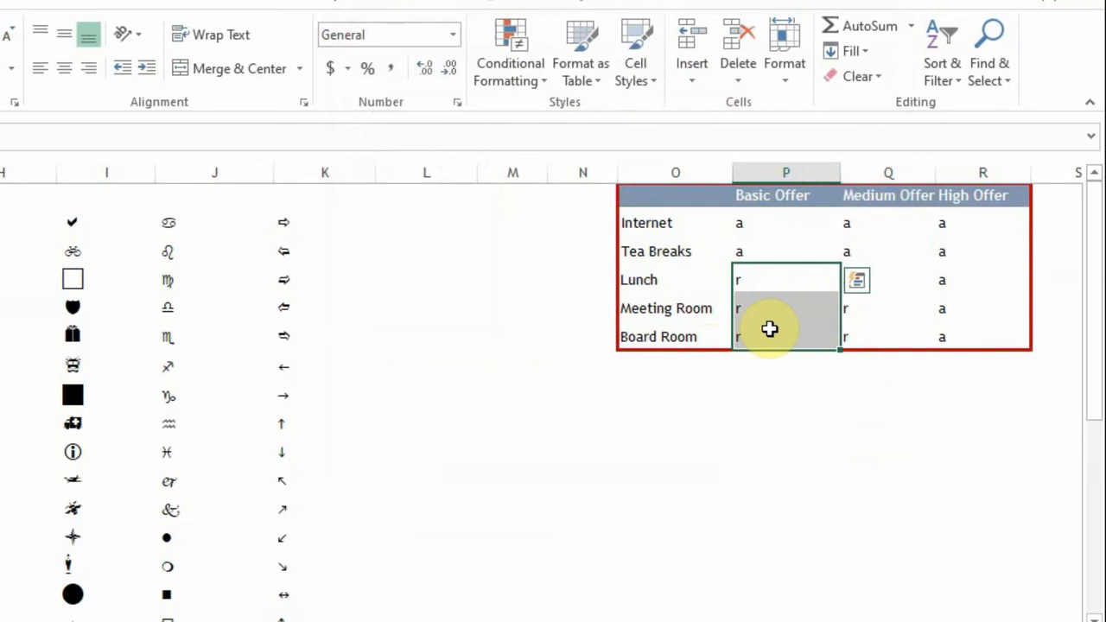
{"action": "left_click", "coordinate": [763, 226]}
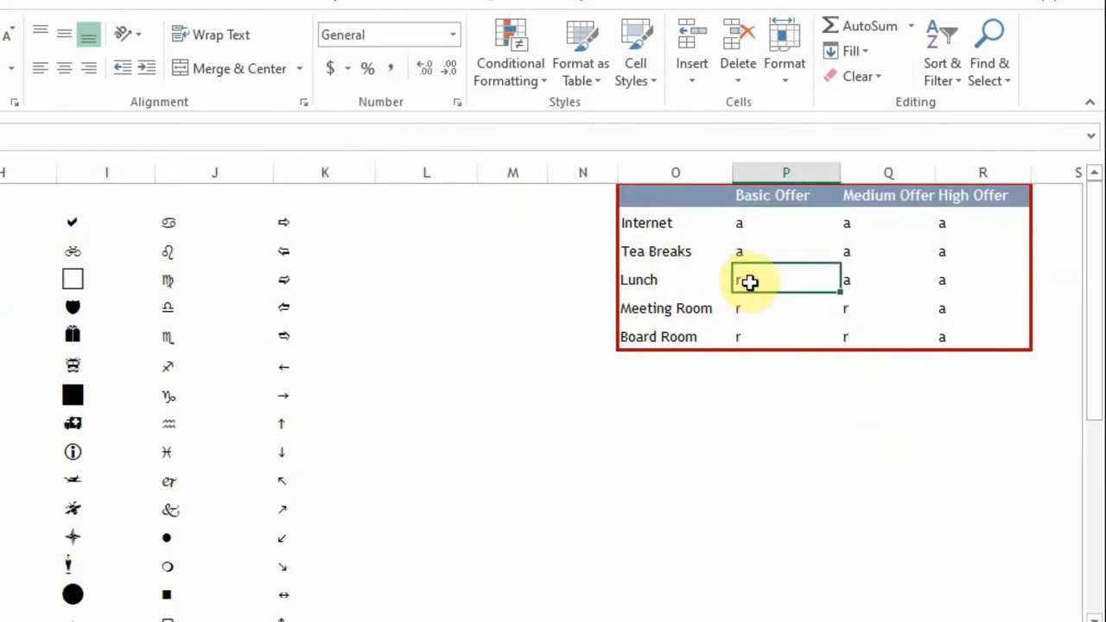
{"action": "left_click", "coordinate": [756, 334]}
- Apply the Webdings font to the letters in P2:R6 of the offer table
{"action": "left_click_drag", "start_coordinate": [751, 230], "coordinate": [942, 343]}
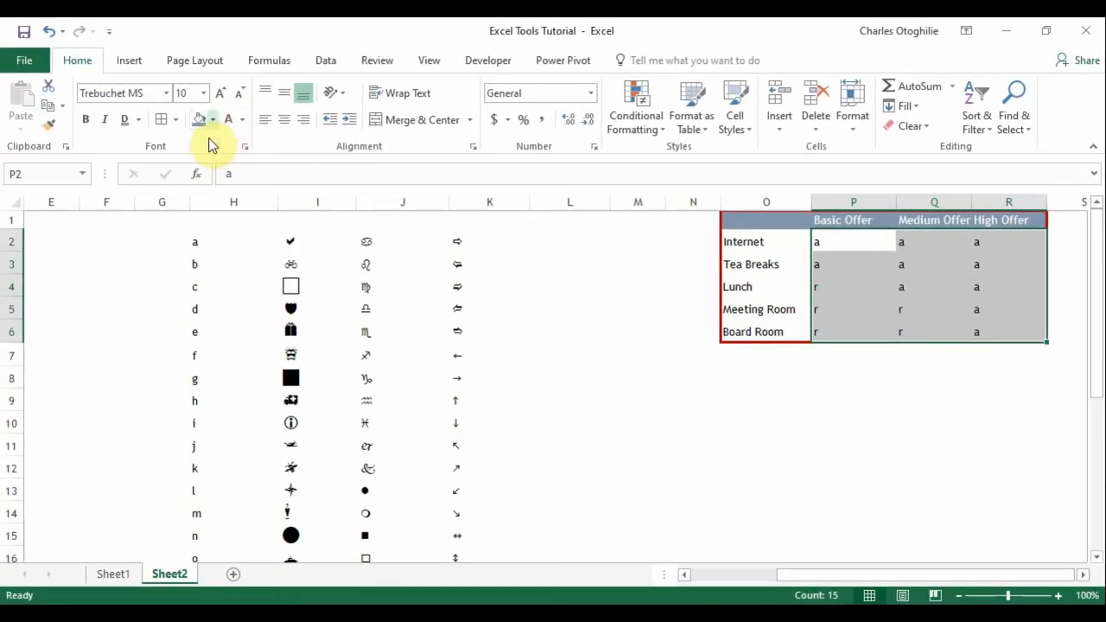
{"action": "left_click", "coordinate": [168, 93]}
{"action": "scroll", "coordinate": [186, 285], "scroll_direction": "down", "scroll_amount": 6}
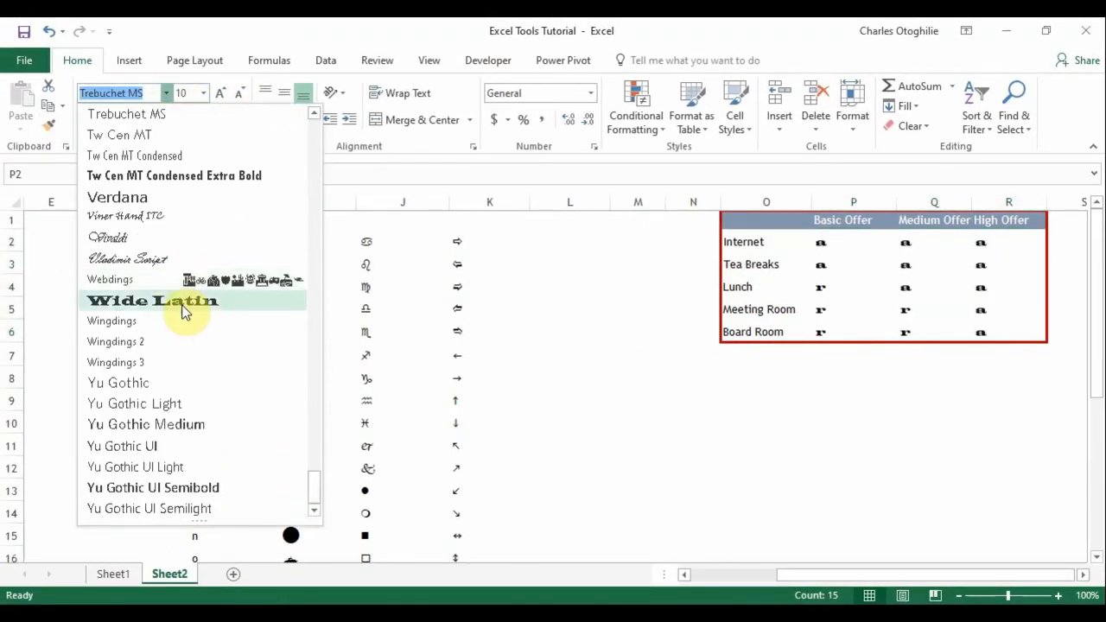
{"action": "scroll", "coordinate": [173, 345], "scroll_direction": "up", "scroll_amount": 1}
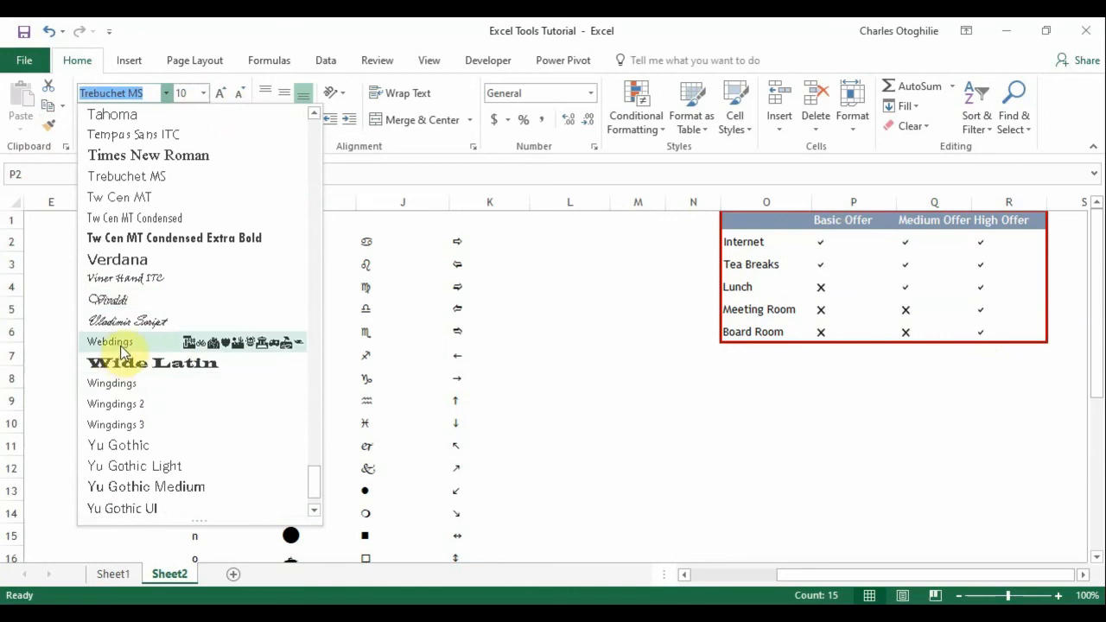
{"action": "key", "text": "Escape"}
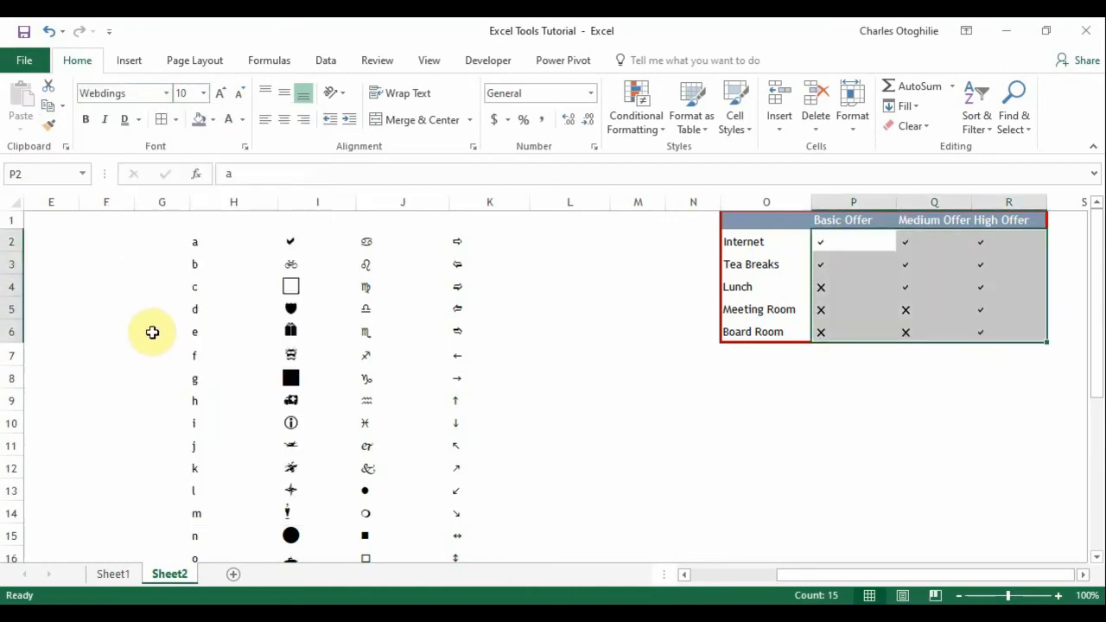
{"action": "left_click", "coordinate": [953, 501]}
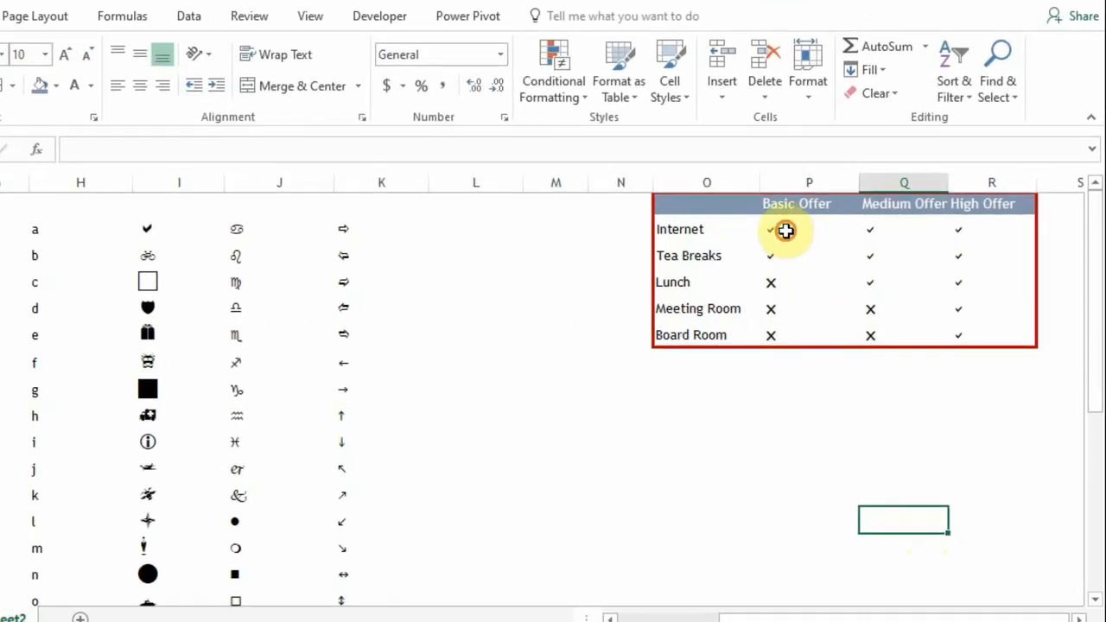
- Set the font colour of the tick marks in the Internet and Tea Breaks rows, P2:R3, to standard green
{"action": "left_click_drag", "start_coordinate": [798, 234], "coordinate": [977, 336]}
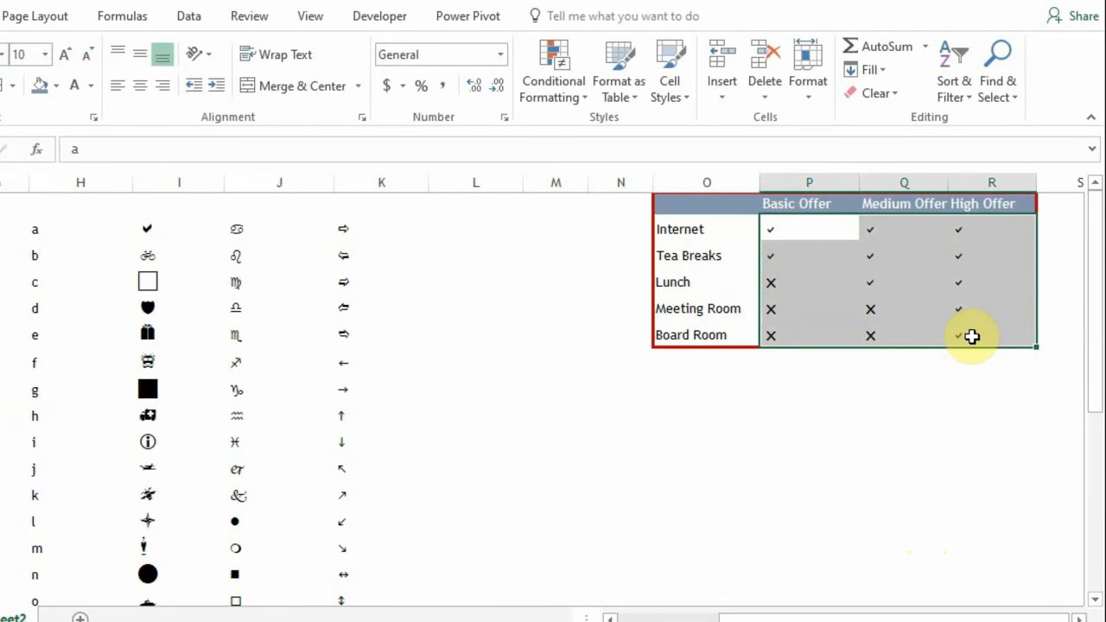
{"action": "left_click", "coordinate": [772, 283]}
{"action": "left_click", "coordinate": [772, 325]}
{"action": "left_click_drag", "start_coordinate": [772, 231], "coordinate": [961, 249]}
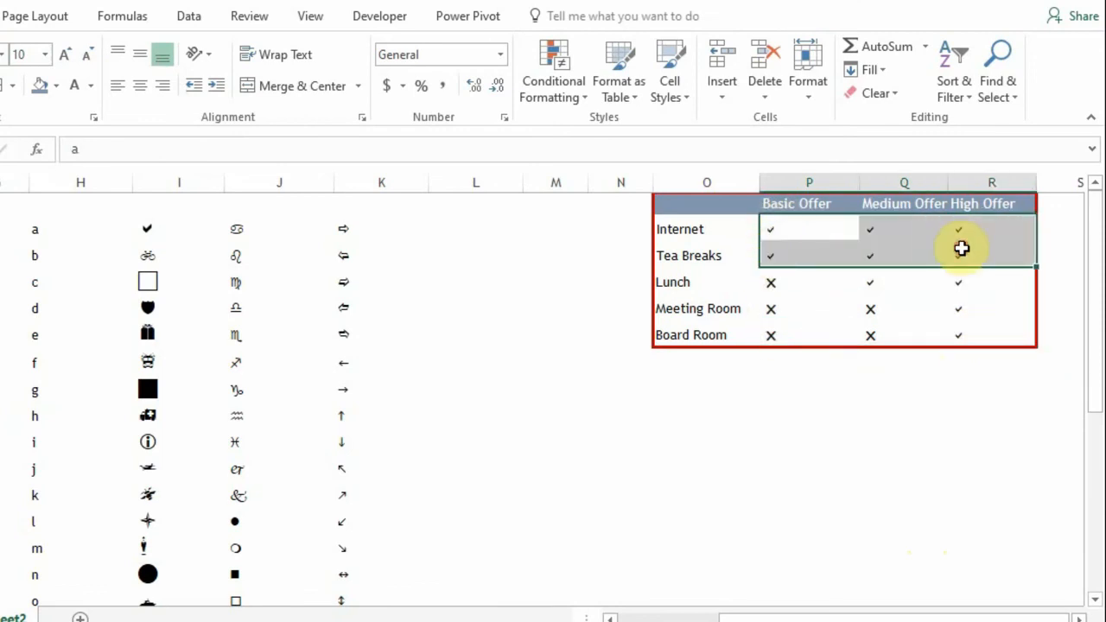
{"action": "left_click", "coordinate": [90, 85]}
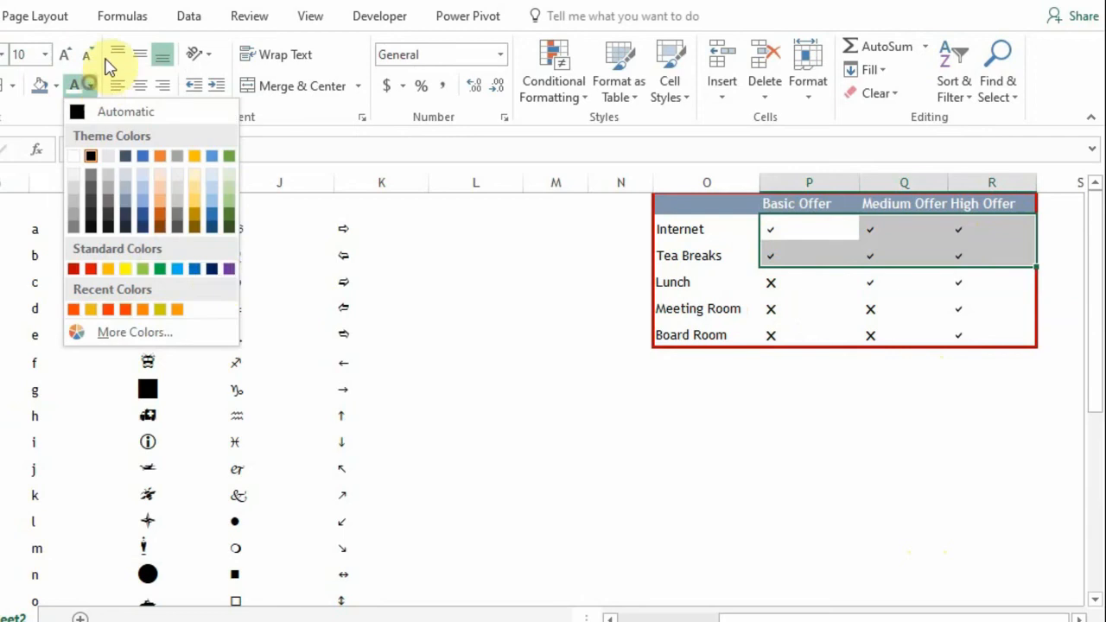
{"action": "left_click", "coordinate": [162, 270]}
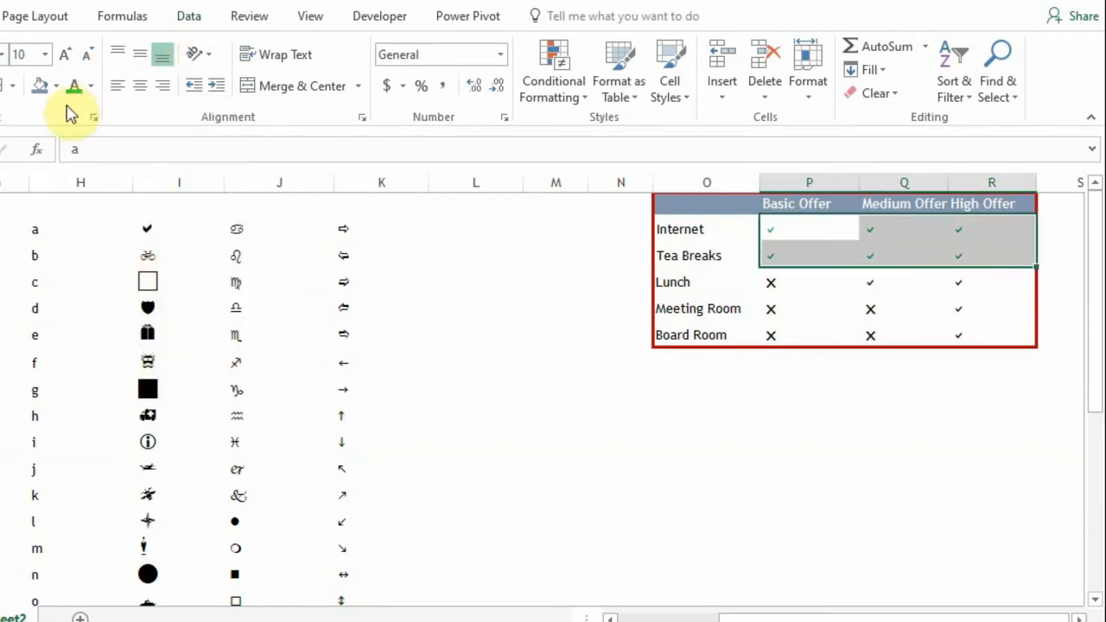
- Make the High Offer ticks in the Lunch, Meeting Room and Board Room rows, R4:R6, bold and green
{"action": "left_click", "coordinate": [713, 447]}
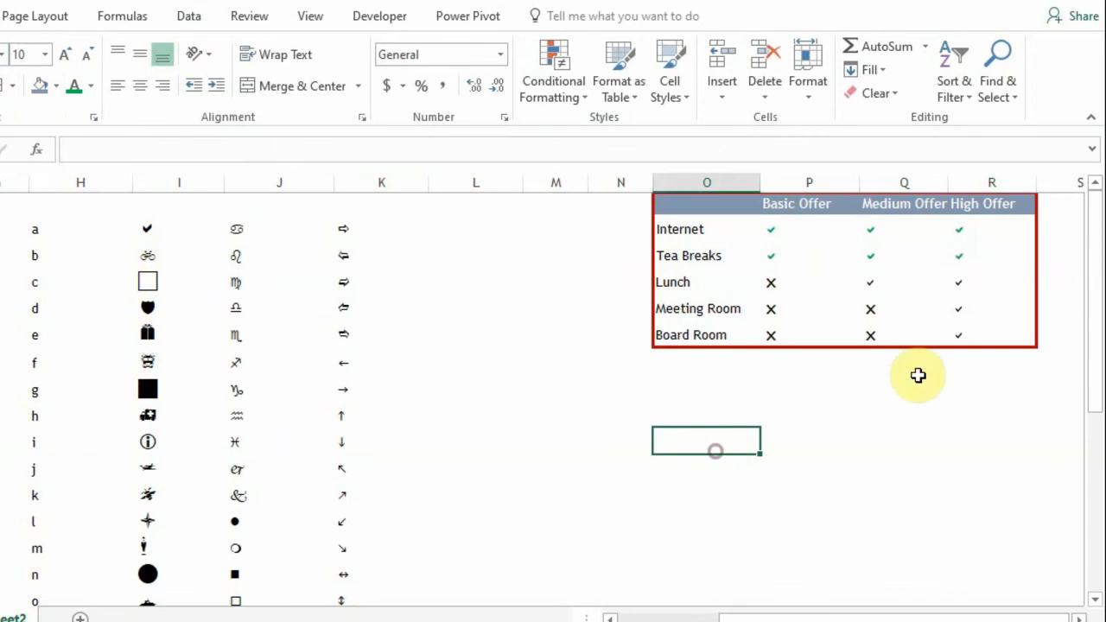
{"action": "left_click", "coordinate": [918, 380]}
{"action": "left_click", "coordinate": [954, 256]}
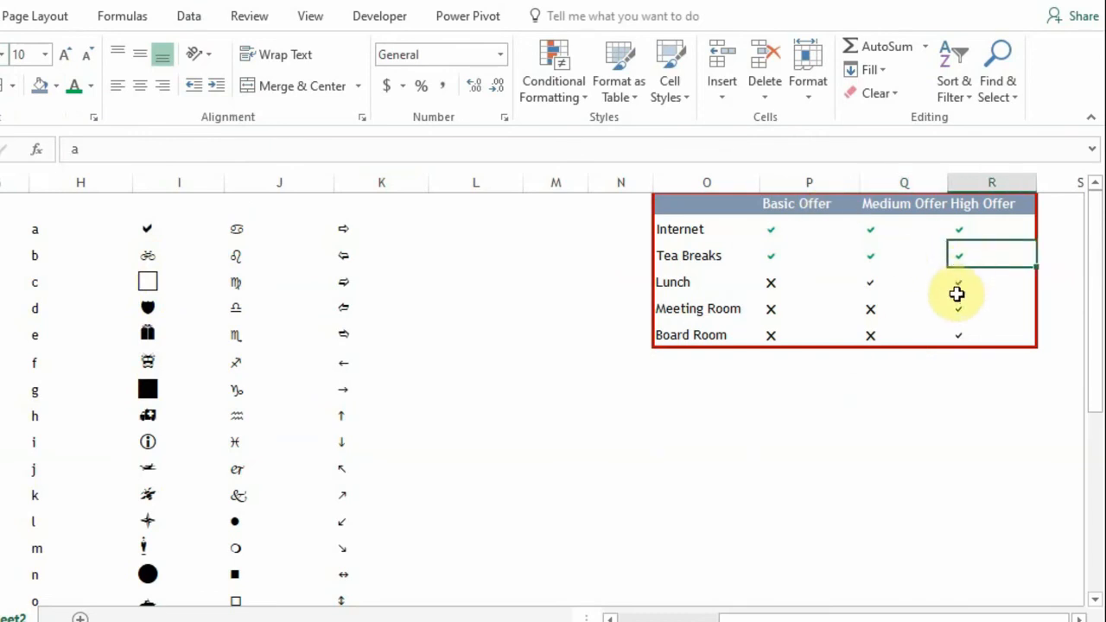
{"action": "left_click", "coordinate": [950, 287]}
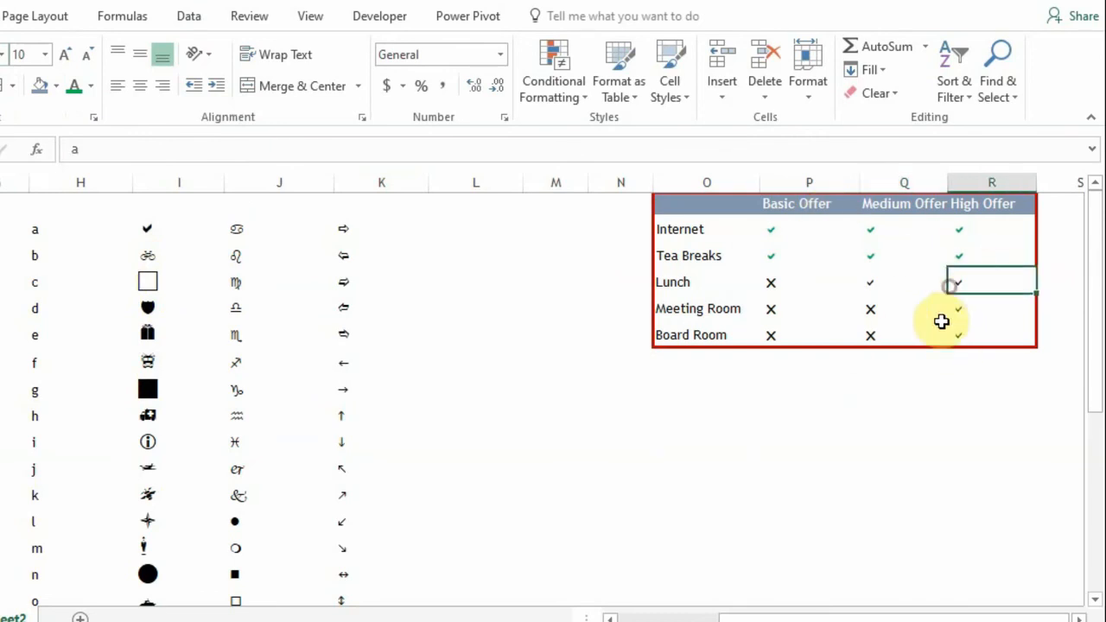
{"action": "left_click", "coordinate": [978, 274]}
{"action": "left_click_drag", "start_coordinate": [979, 312], "coordinate": [978, 327]}
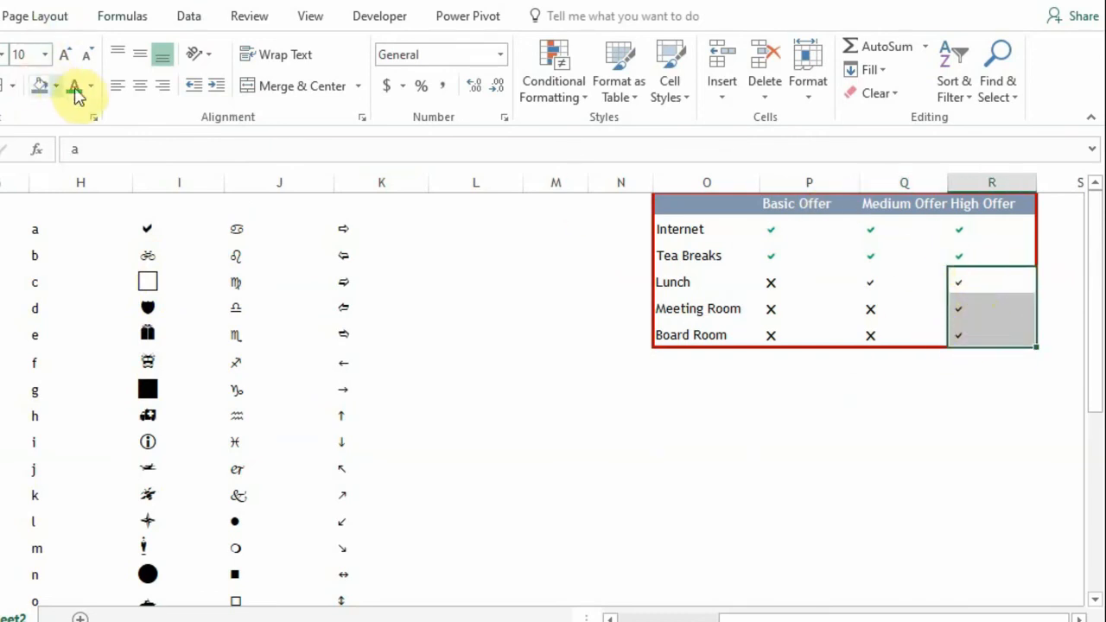
{"action": "left_click", "coordinate": [785, 306]}
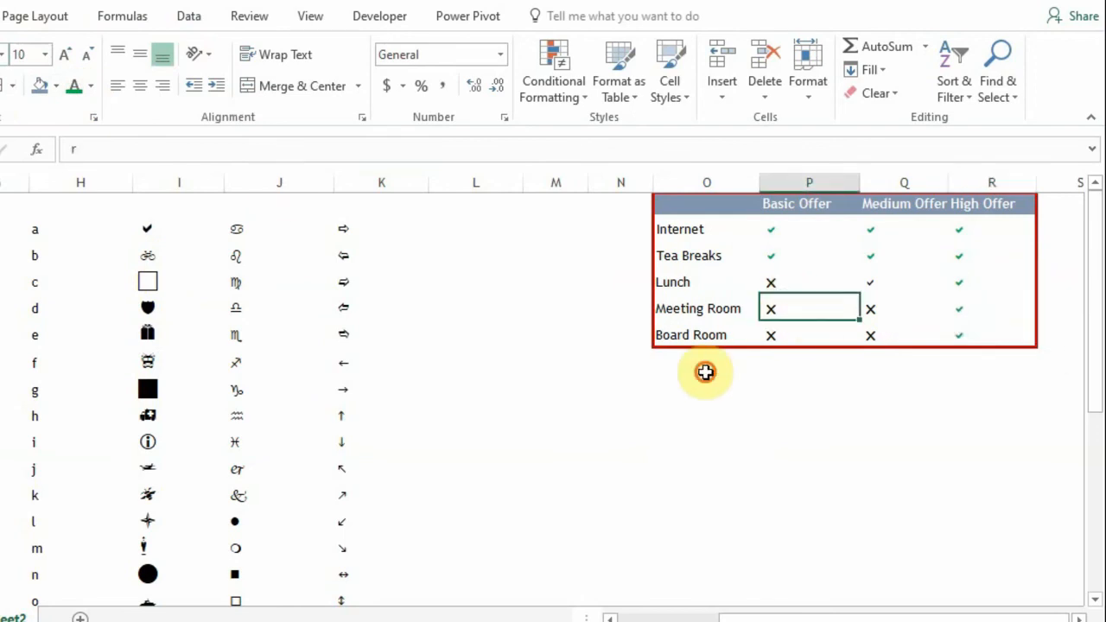
{"action": "left_click", "coordinate": [706, 367]}
- Make the Medium Offer tick in the Lunch row, Q4, bold and green
{"action": "left_click", "coordinate": [870, 286]}
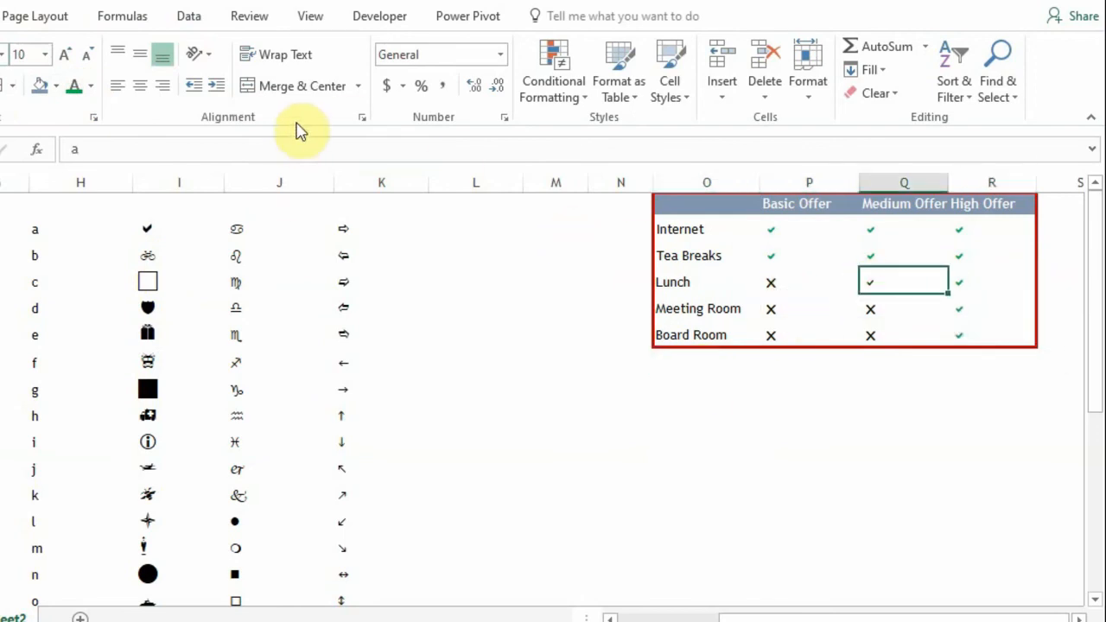
{"action": "left_click", "coordinate": [834, 330]}
{"action": "left_click", "coordinate": [877, 283]}
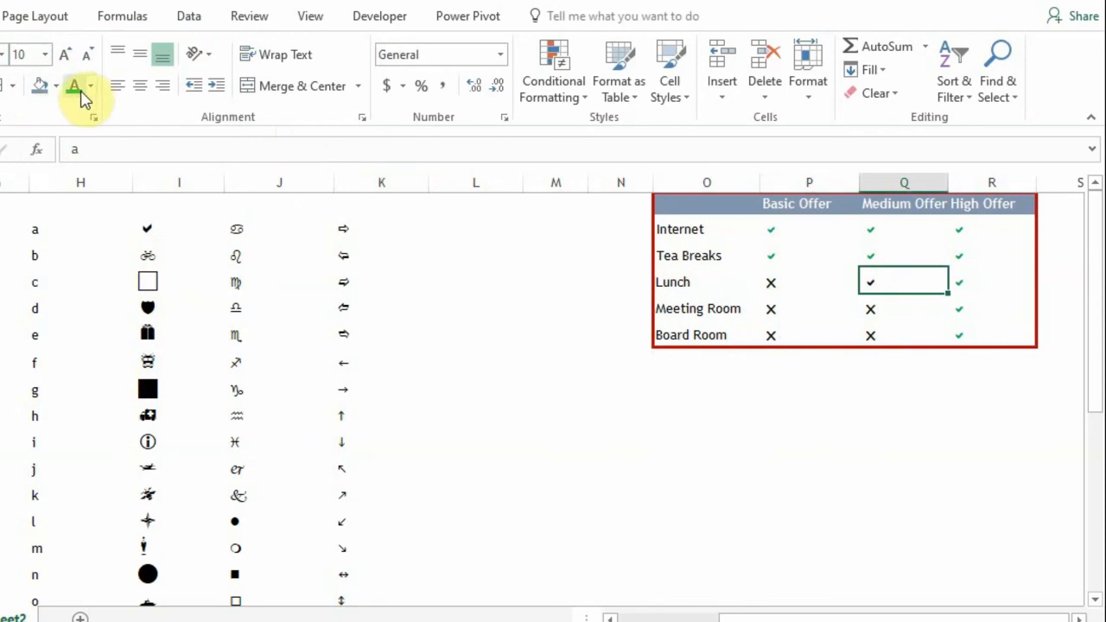
{"action": "left_click", "coordinate": [76, 88]}
{"action": "left_click", "coordinate": [881, 256]}
{"action": "left_click", "coordinate": [1002, 283]}
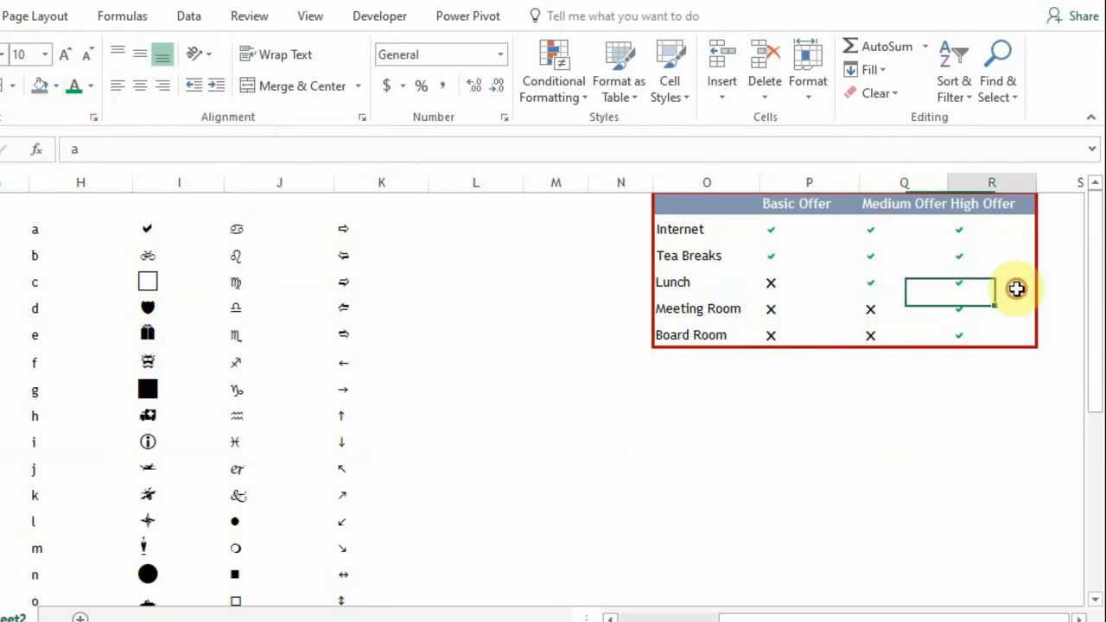
{"action": "left_click", "coordinate": [879, 354]}
- Set the font colour of the Basic Offer crosses in P4:P6 to standard red
{"action": "left_click", "coordinate": [734, 307]}
{"action": "left_click", "coordinate": [784, 282]}
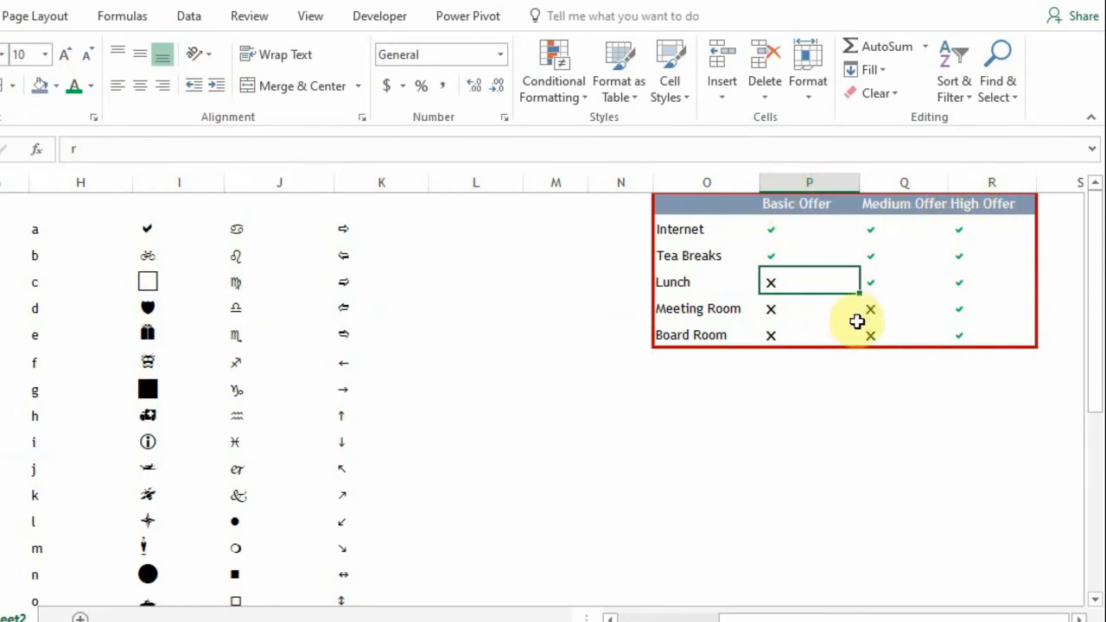
{"action": "left_click", "coordinate": [821, 357]}
{"action": "left_click_drag", "start_coordinate": [780, 281], "coordinate": [768, 332]}
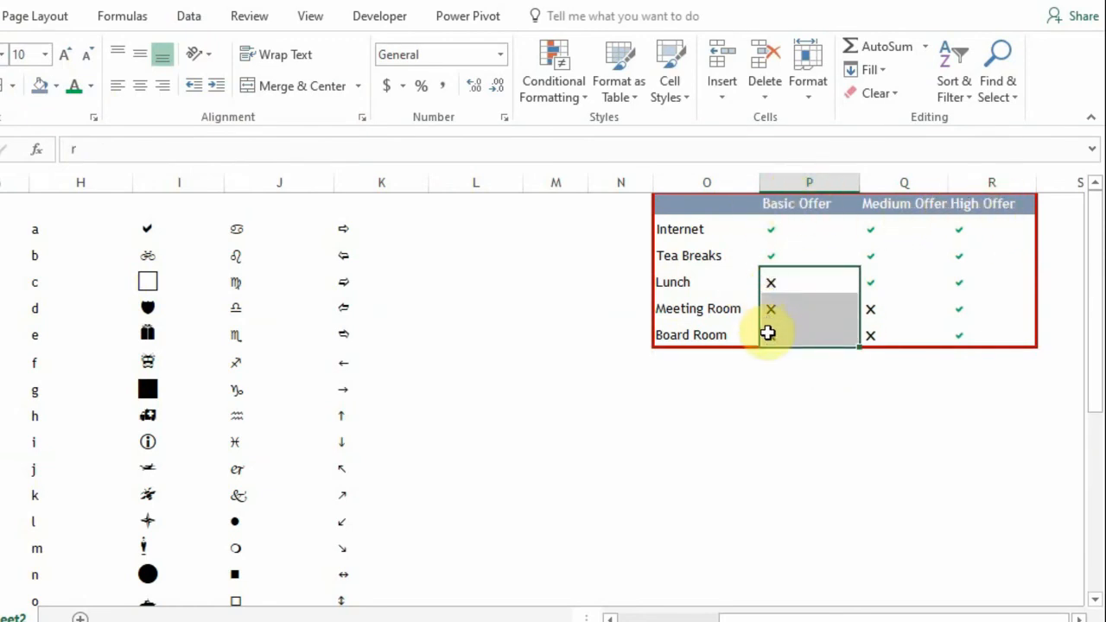
{"action": "left_click", "coordinate": [92, 86]}
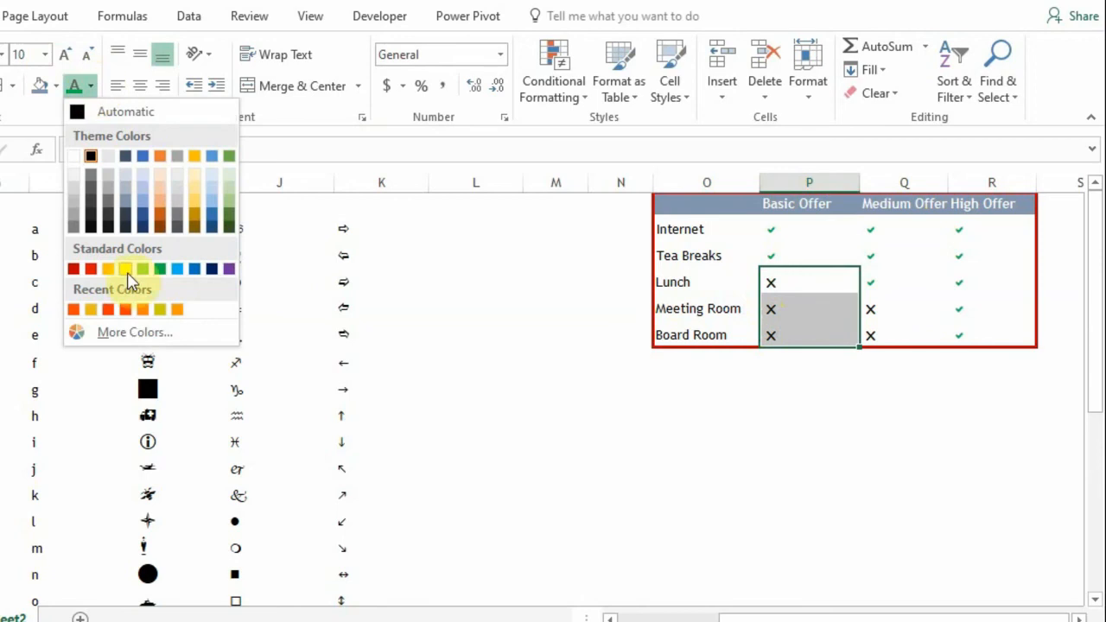
{"action": "left_click", "coordinate": [92, 269]}
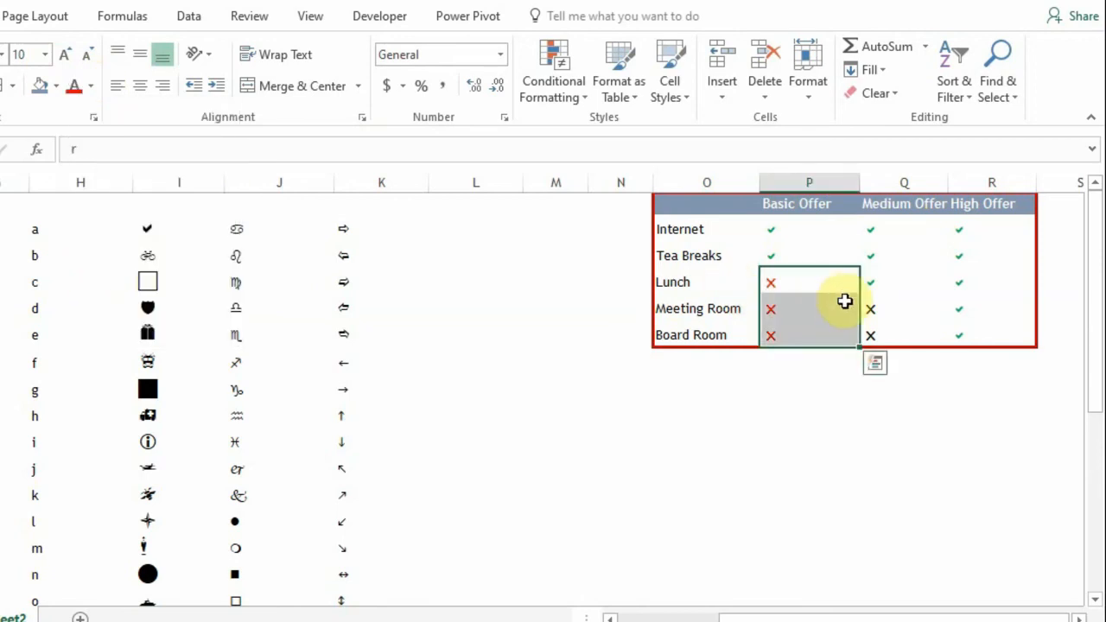
- Apply the same red font colour to the Medium Offer crosses in Q5:Q6
{"action": "left_click_drag", "start_coordinate": [872, 310], "coordinate": [870, 337]}
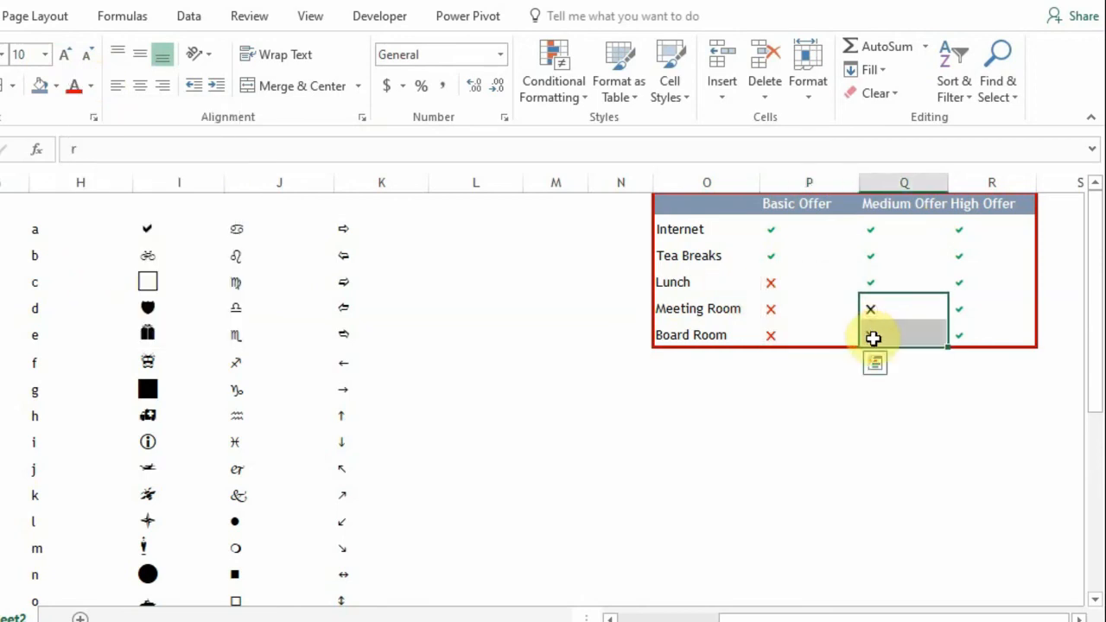
{"action": "left_click", "coordinate": [73, 90]}
{"action": "left_click", "coordinate": [874, 283]}
{"action": "left_click", "coordinate": [808, 339]}
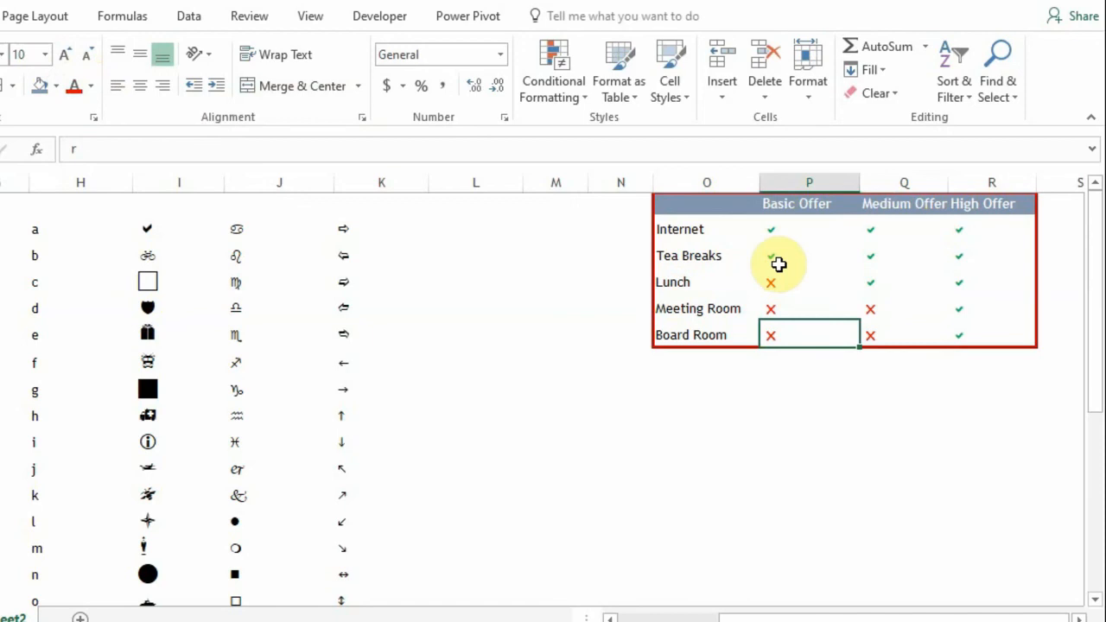
- Review the coloured ticks and crosses across the offer table range P2:R6
{"action": "left_click_drag", "start_coordinate": [773, 234], "coordinate": [963, 328]}
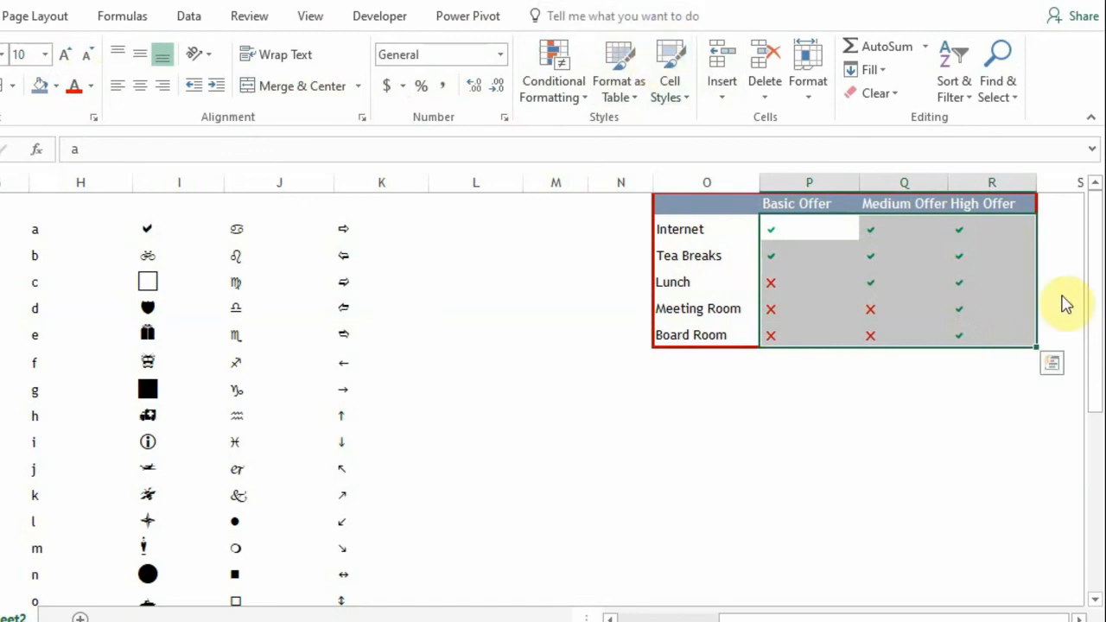
{"action": "left_click_drag", "start_coordinate": [866, 256], "coordinate": [959, 308]}
{"action": "left_click", "coordinate": [902, 274]}
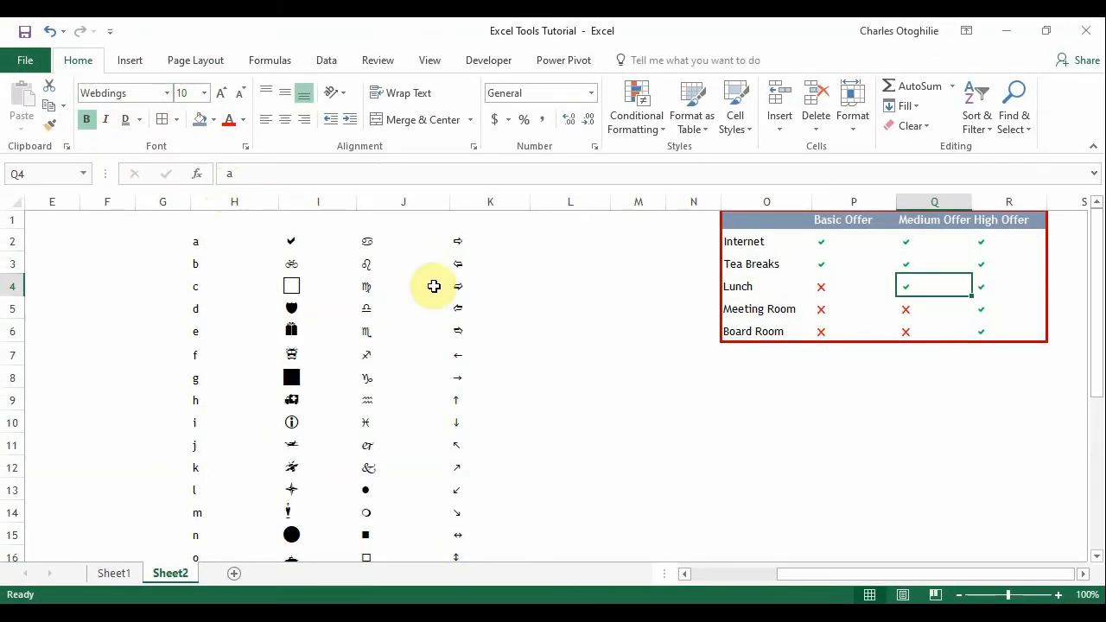
{"action": "left_click", "coordinate": [745, 311]}
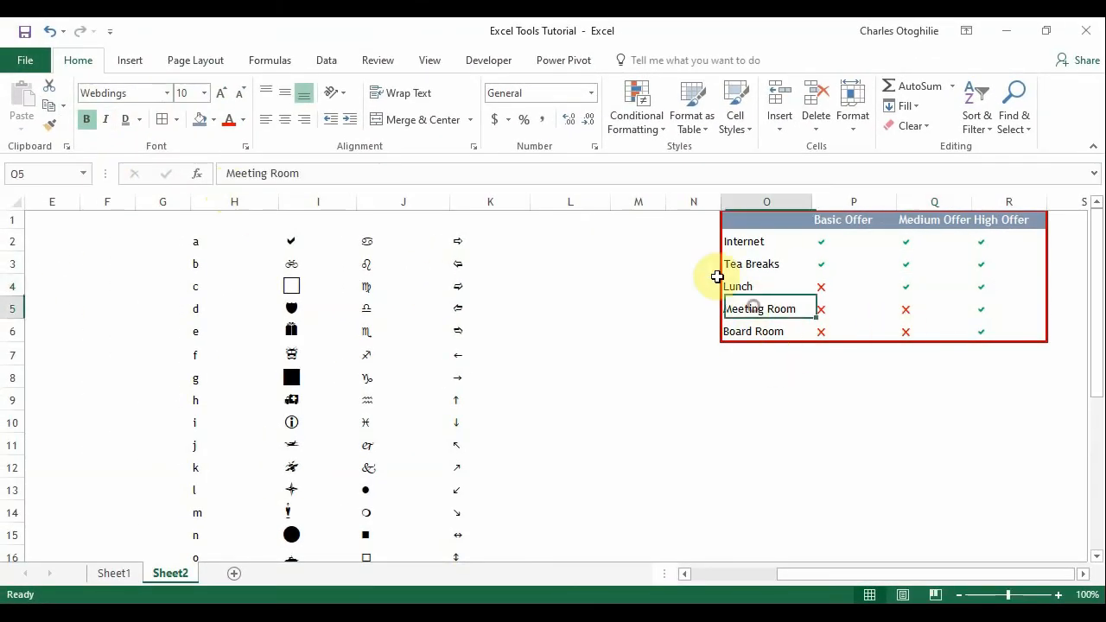
{"action": "left_click_drag", "start_coordinate": [824, 247], "coordinate": [983, 337]}
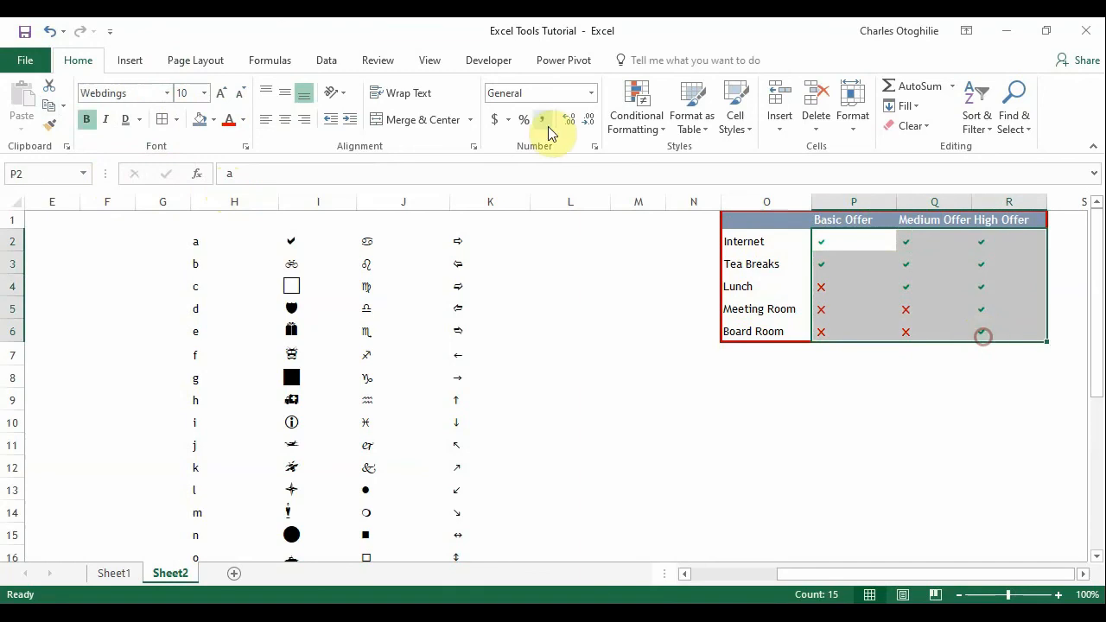
{"action": "left_click", "coordinate": [868, 286]}
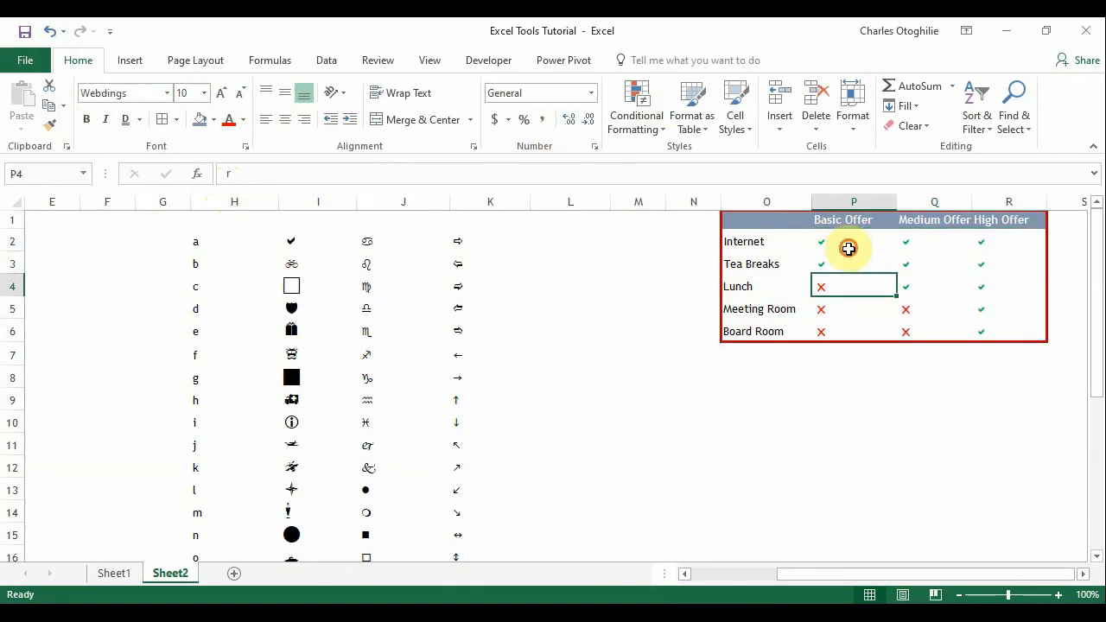
{"action": "left_click_drag", "start_coordinate": [847, 247], "coordinate": [981, 339]}
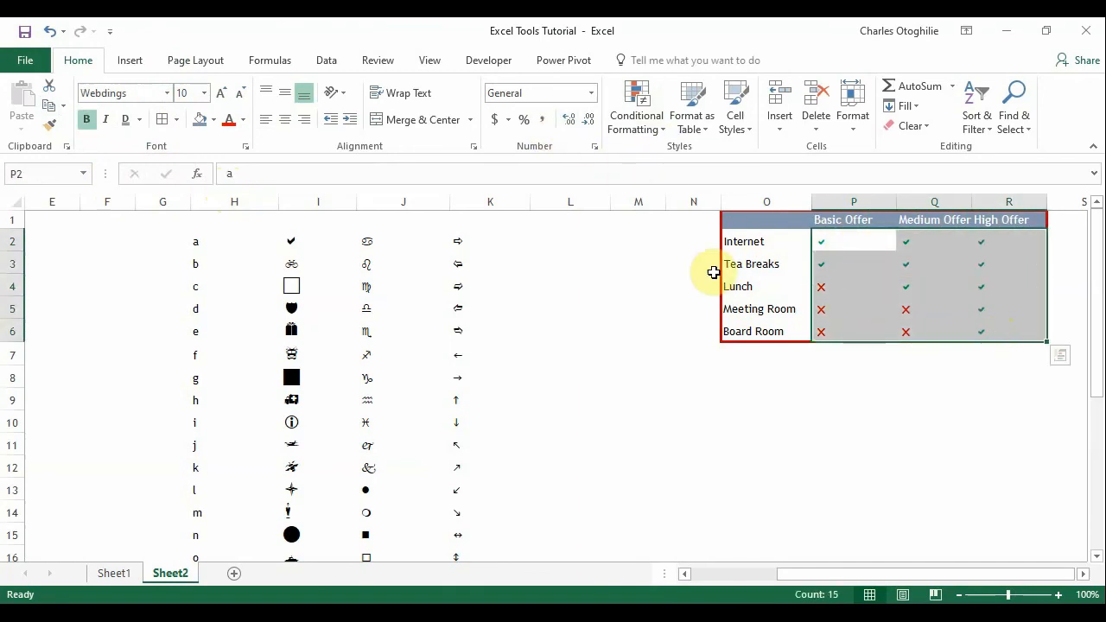
{"action": "left_click", "coordinate": [889, 328]}
{"action": "left_click", "coordinate": [844, 288]}
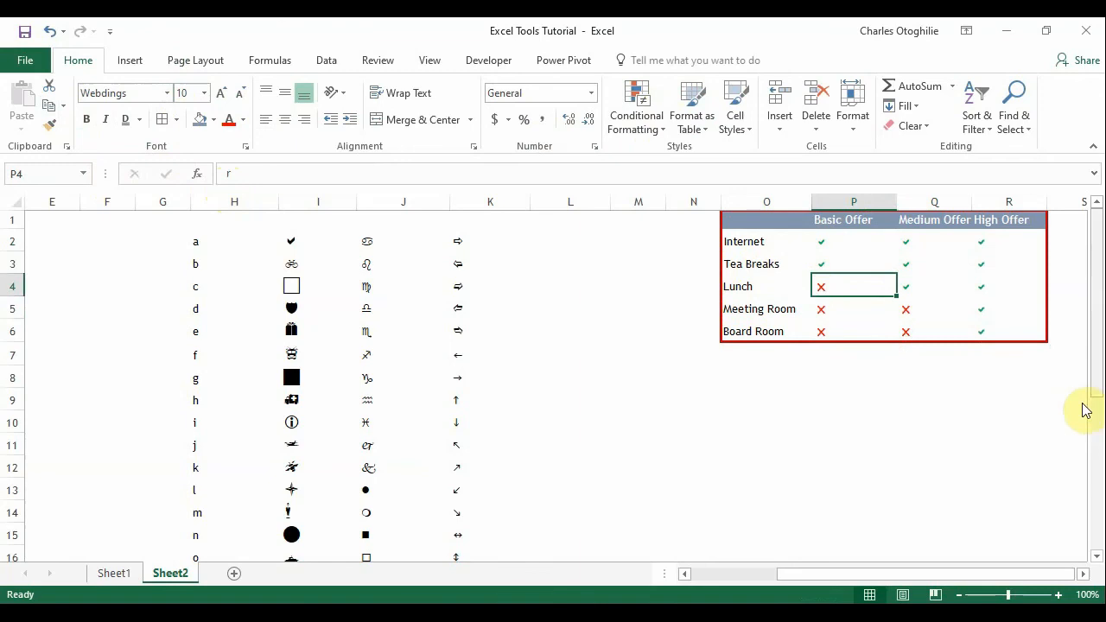
- Inspect the underlying letters behind the Webdings ticks and crosses under Basic Offer and Medium Offer
{"action": "left_click", "coordinate": [821, 245]}
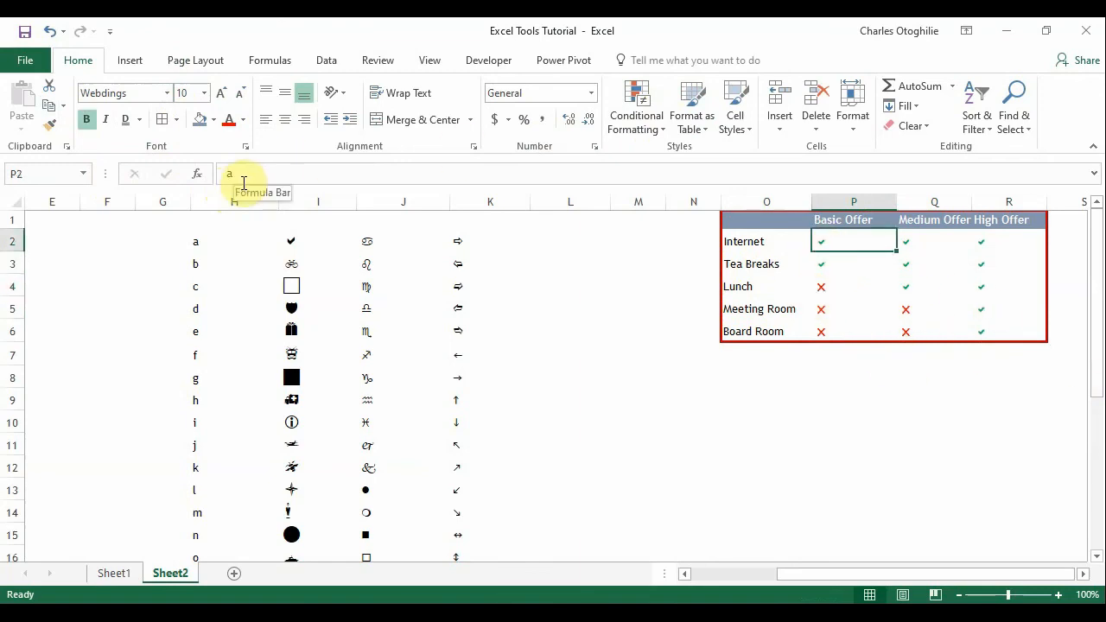
{"action": "left_click", "coordinate": [822, 308]}
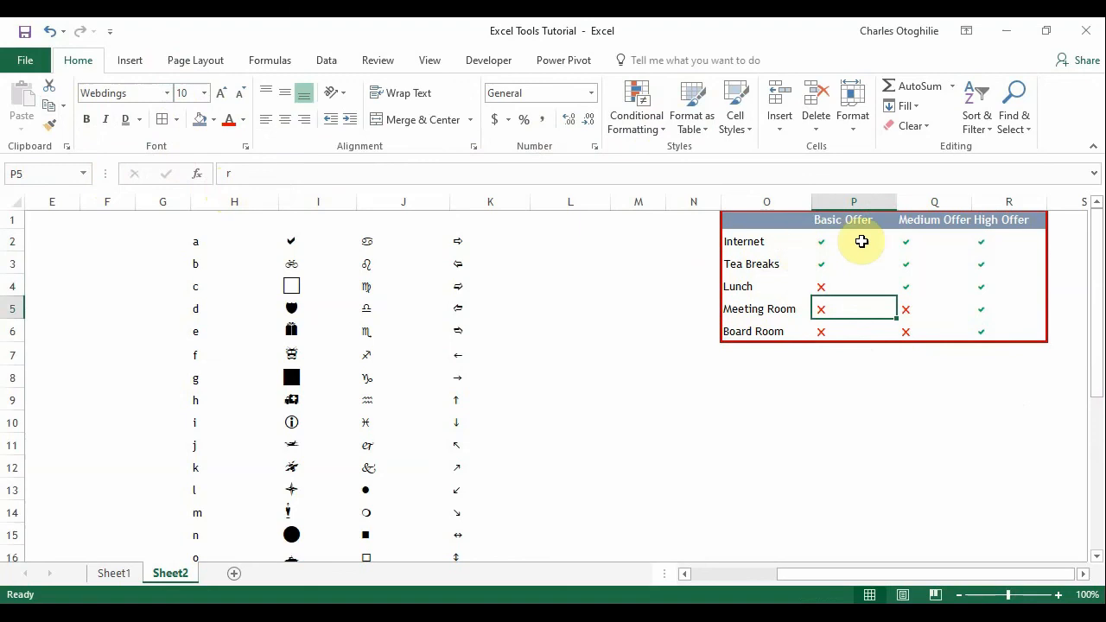
{"action": "mouse_move", "coordinate": [827, 249]}
{"action": "left_mouse_down"}
{"action": "mouse_move", "coordinate": [925, 254]}
{"action": "mouse_move", "coordinate": [1000, 354]}
{"action": "mouse_move", "coordinate": [998, 337]}
{"action": "left_mouse_up"}
{"action": "left_click", "coordinate": [872, 286]}
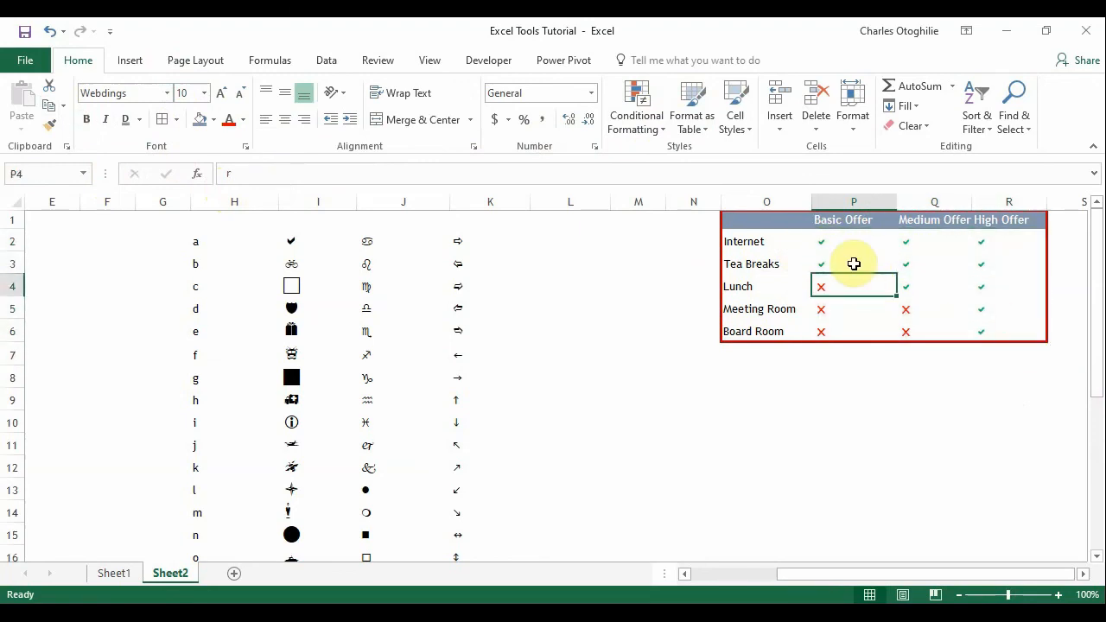
{"action": "left_click", "coordinate": [820, 250]}
{"action": "left_click", "coordinate": [928, 271]}
{"action": "left_click", "coordinate": [856, 286]}
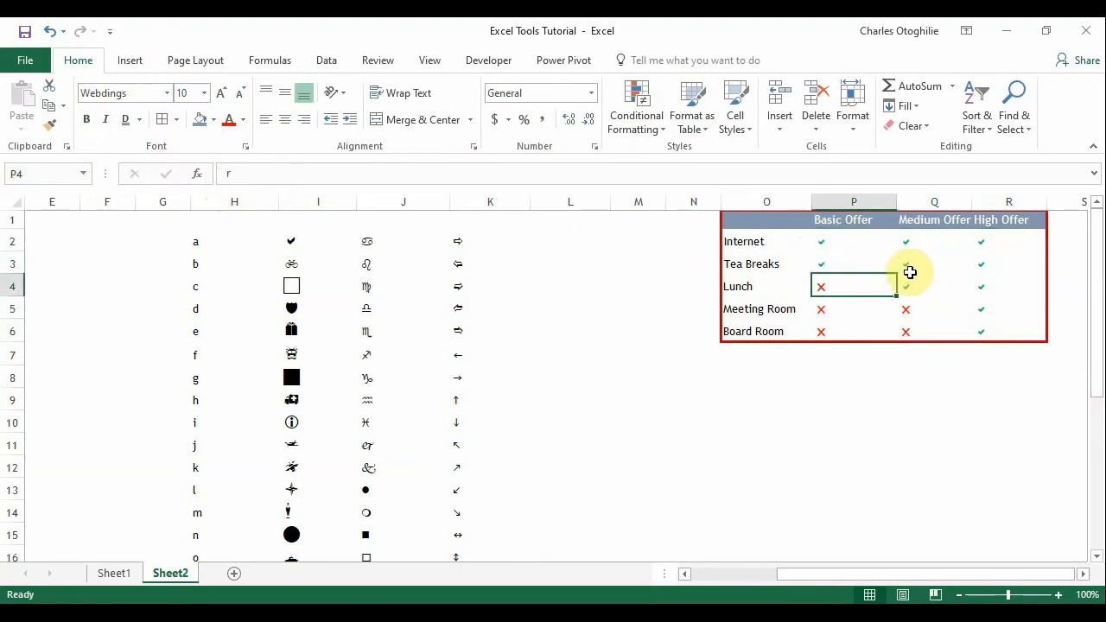
{"action": "left_click", "coordinate": [908, 269]}
{"action": "left_click", "coordinate": [940, 301]}
{"action": "left_click", "coordinate": [916, 265]}
{"action": "left_click", "coordinate": [851, 300]}
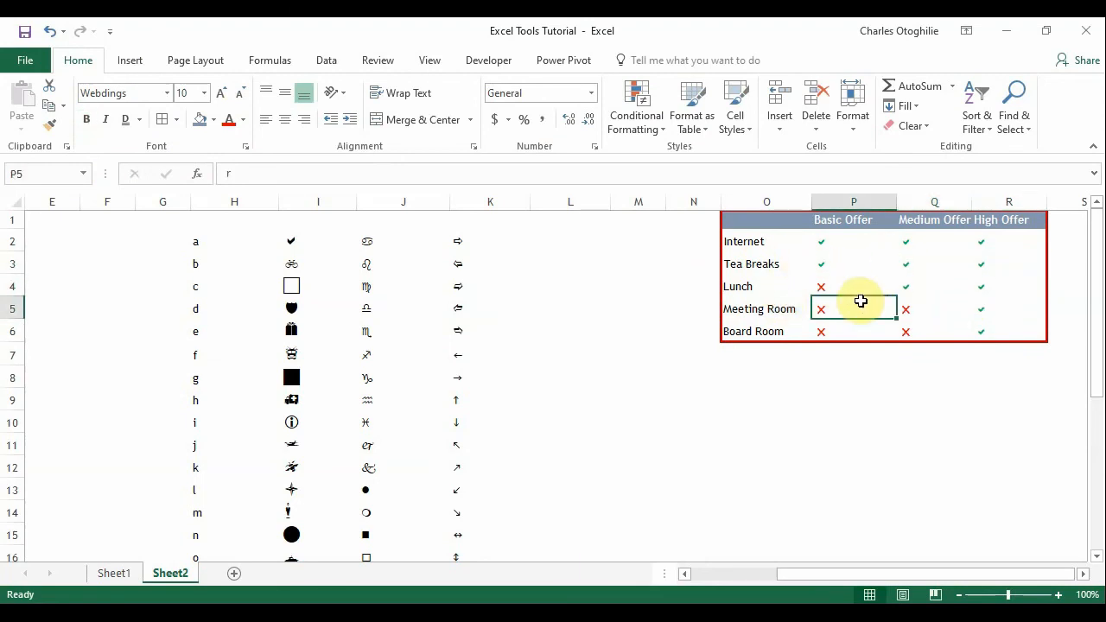
- Compare which features in O2:O6 are included in the Basic, Medium and High Offer columns
{"action": "left_click", "coordinate": [846, 222]}
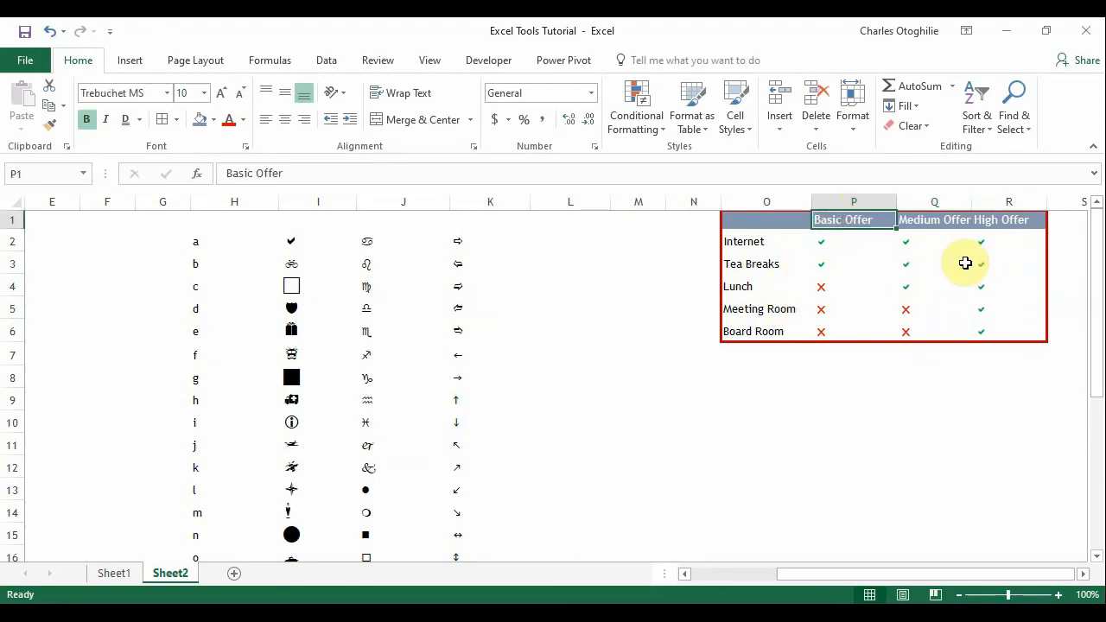
{"action": "left_click", "coordinate": [994, 224]}
{"action": "left_click", "coordinate": [981, 313]}
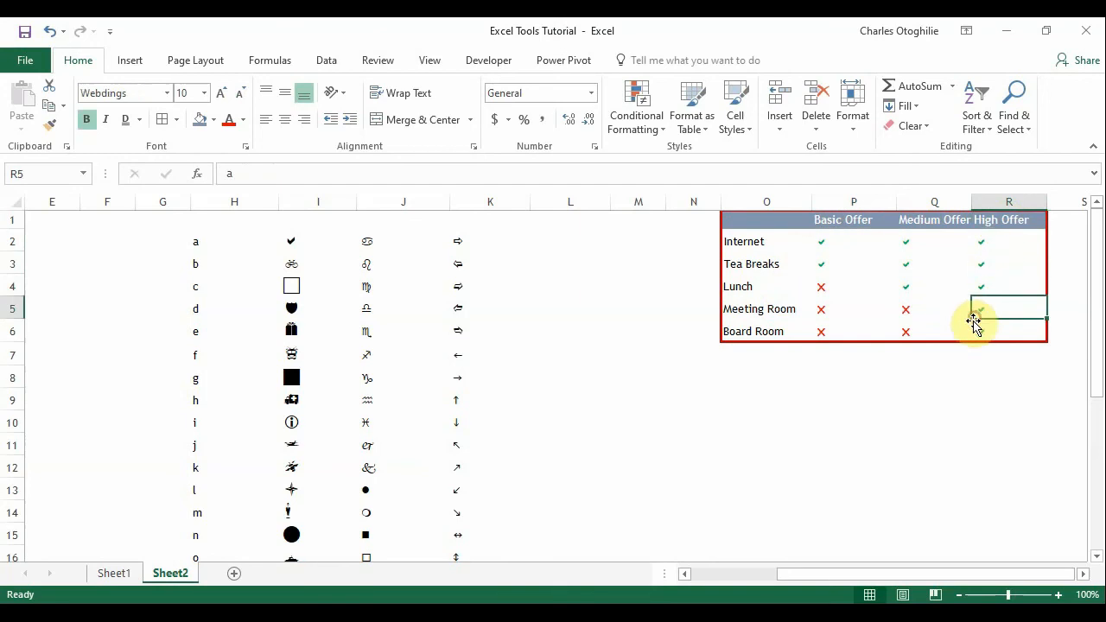
{"action": "left_click", "coordinate": [886, 323]}
{"action": "left_click", "coordinate": [773, 304]}
{"action": "left_click", "coordinate": [774, 262]}
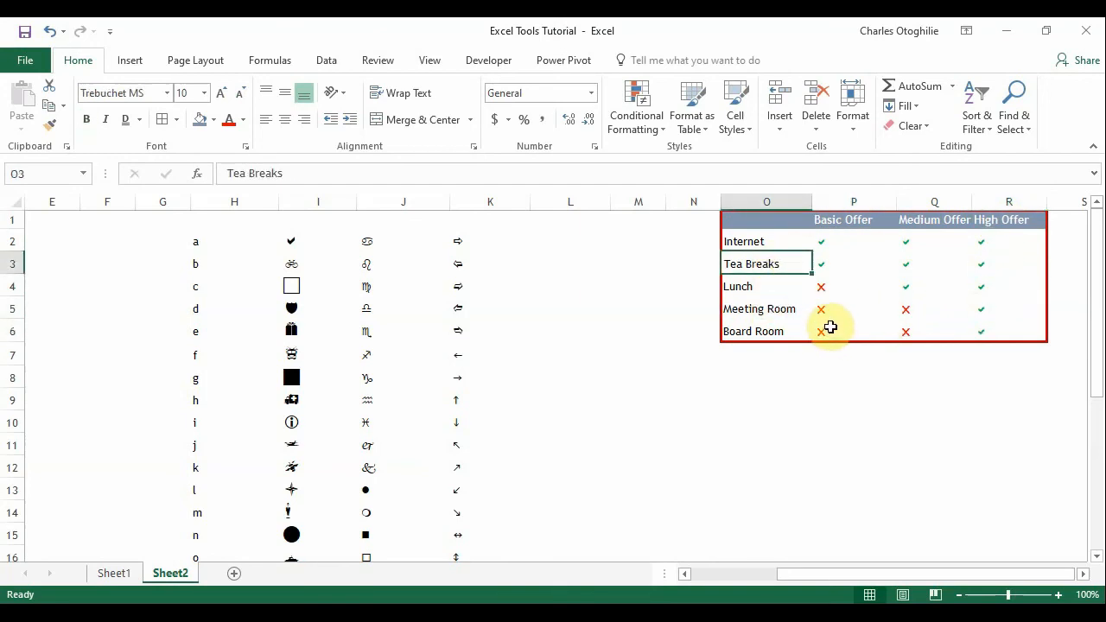
{"action": "left_click", "coordinate": [864, 321]}
{"action": "left_click", "coordinate": [905, 278]}
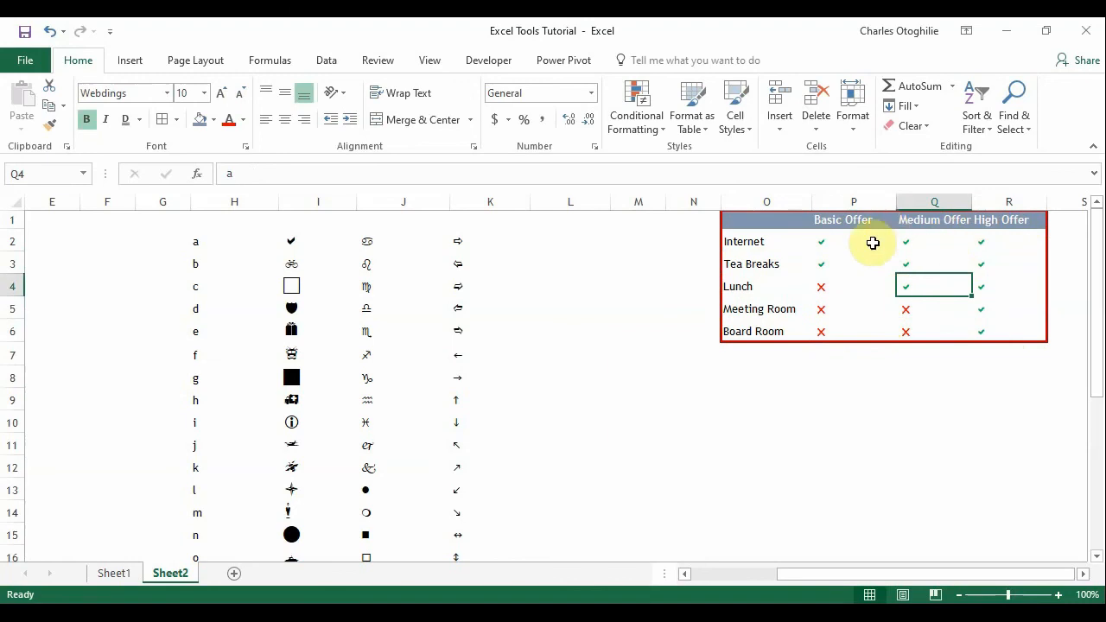
{"action": "left_click", "coordinate": [760, 238]}
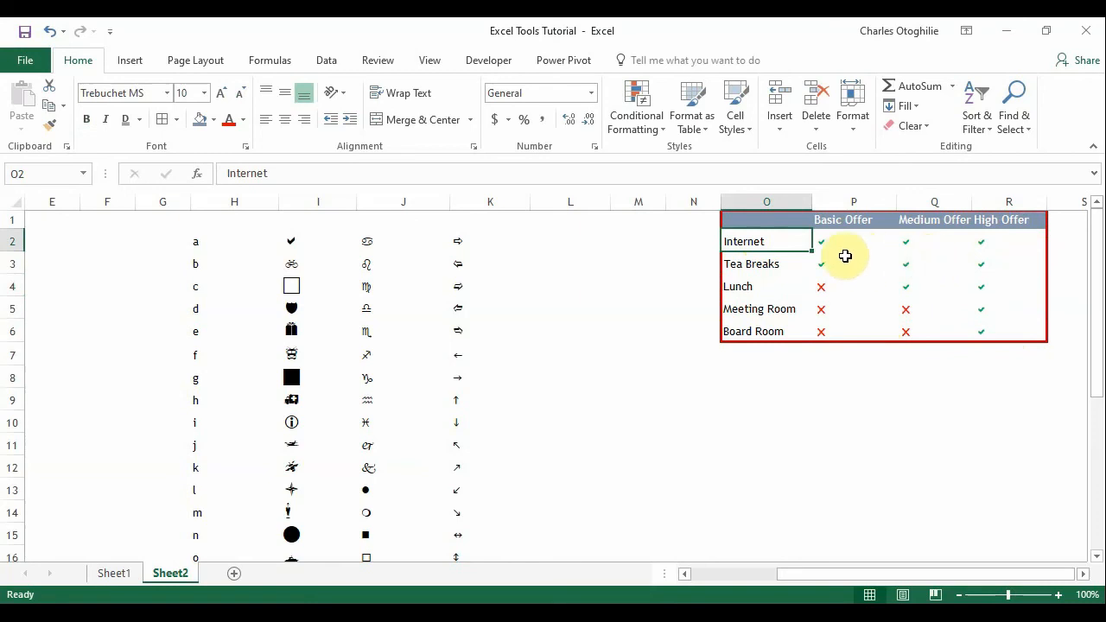
{"action": "left_click", "coordinate": [825, 283]}
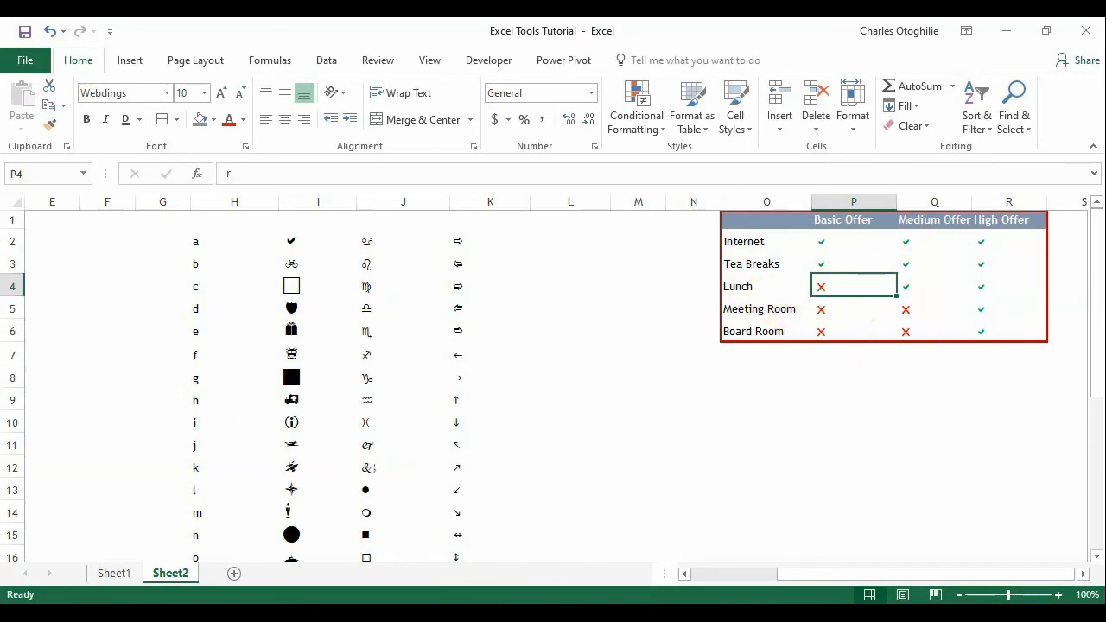
- Examine the reference list of letters and their symbol-font equivalents in columns H to K
{"action": "scroll", "coordinate": [293, 441], "scroll_direction": "down", "scroll_amount": 4}
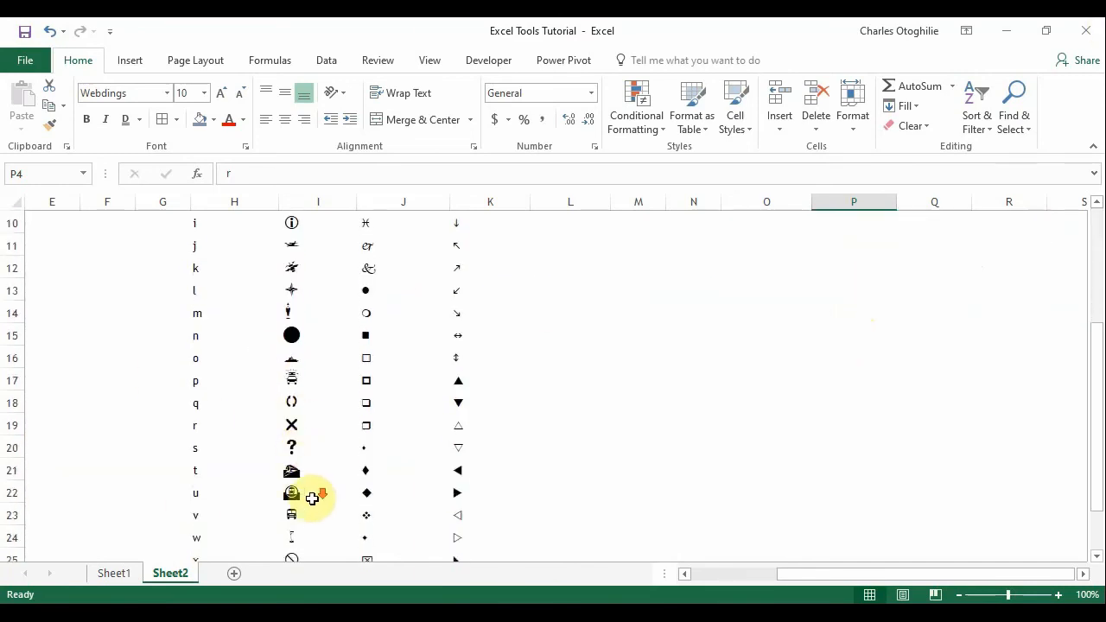
{"action": "scroll", "coordinate": [316, 521], "scroll_direction": "down", "scroll_amount": 2}
{"action": "scroll", "coordinate": [316, 521], "scroll_direction": "up", "scroll_amount": 6}
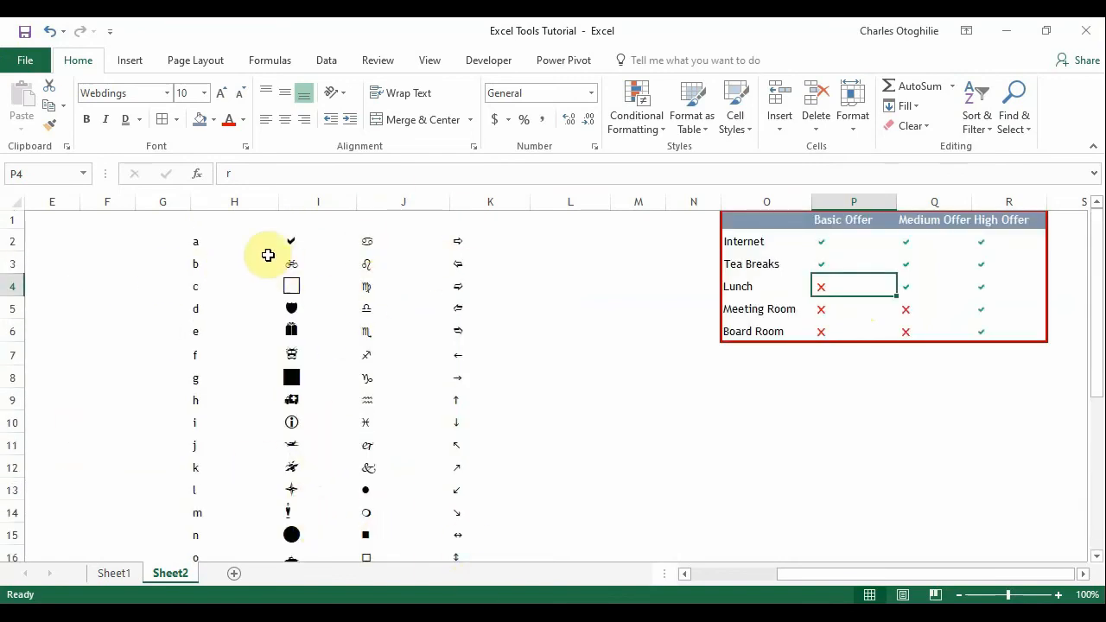
{"action": "left_click", "coordinate": [495, 322]}
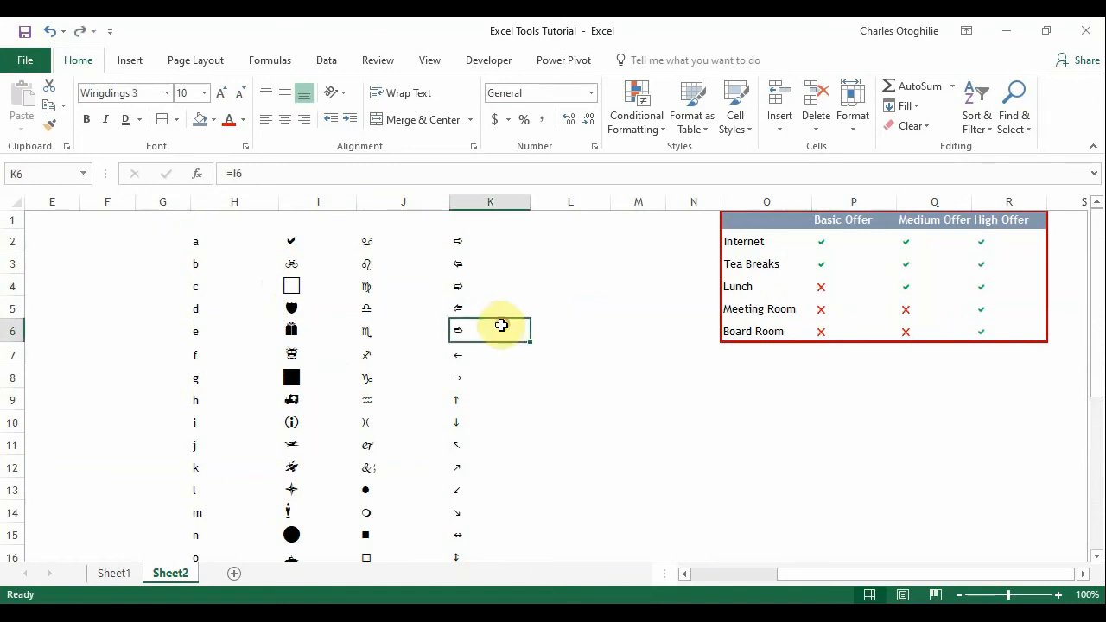
- Replace the first two letters of the reference list with 1 in H2 and 2 in H3
{"action": "left_click", "coordinate": [193, 244]}
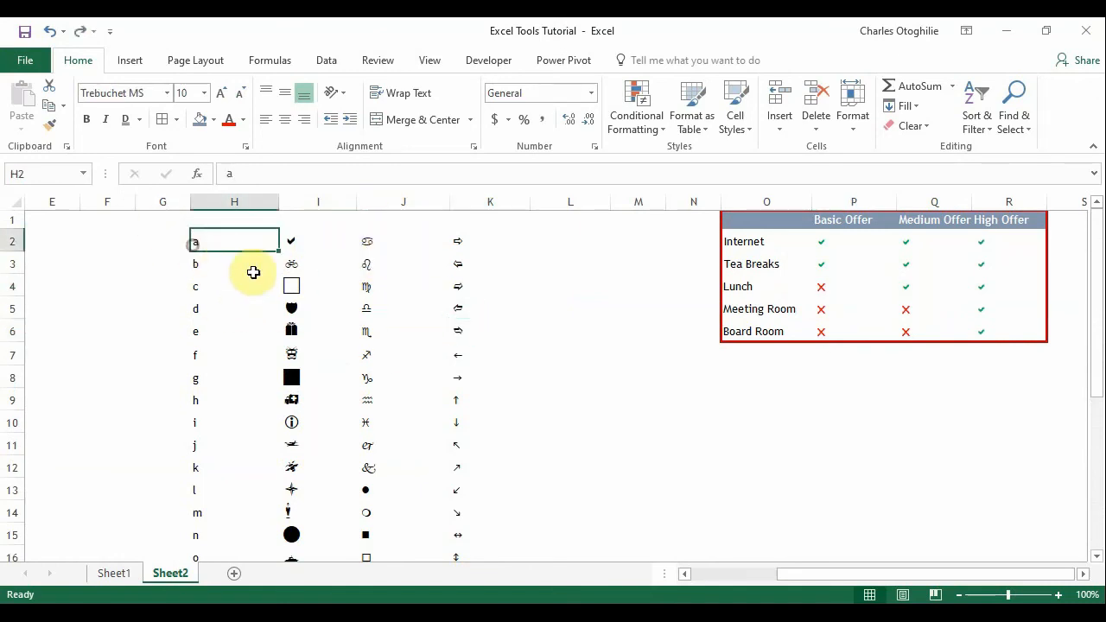
{"action": "left_click", "coordinate": [198, 308]}
{"action": "left_click", "coordinate": [197, 260]}
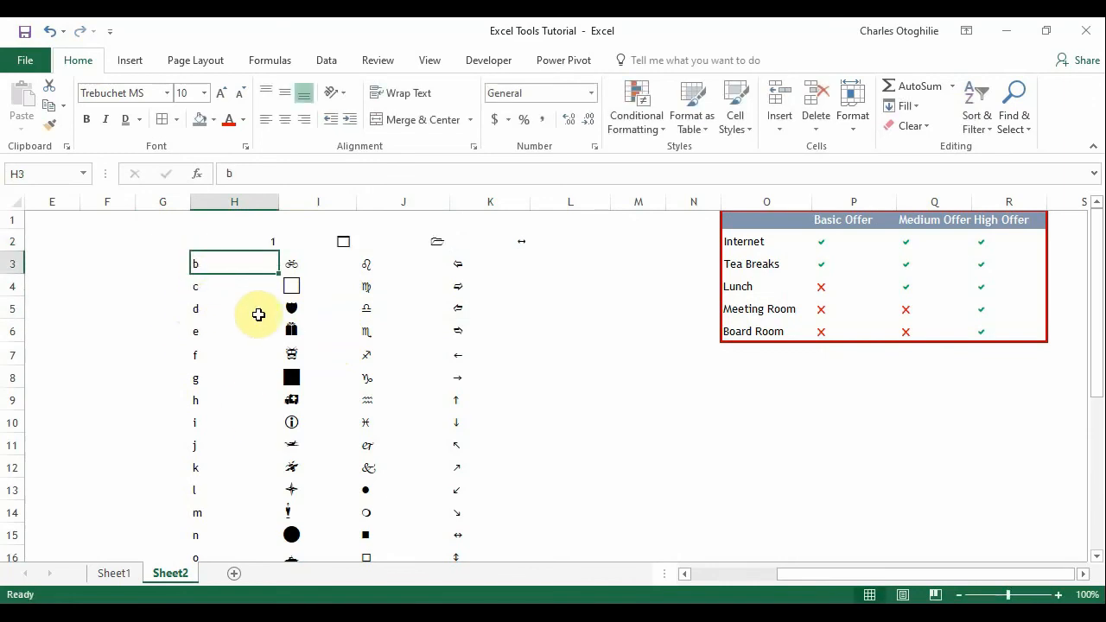
{"action": "type", "text": "2"}
{"action": "left_click", "coordinate": [247, 350]}
- Extend the number series from H2:H3 down the reference list to 26 in H27
{"action": "left_click_drag", "start_coordinate": [259, 240], "coordinate": [269, 262]}
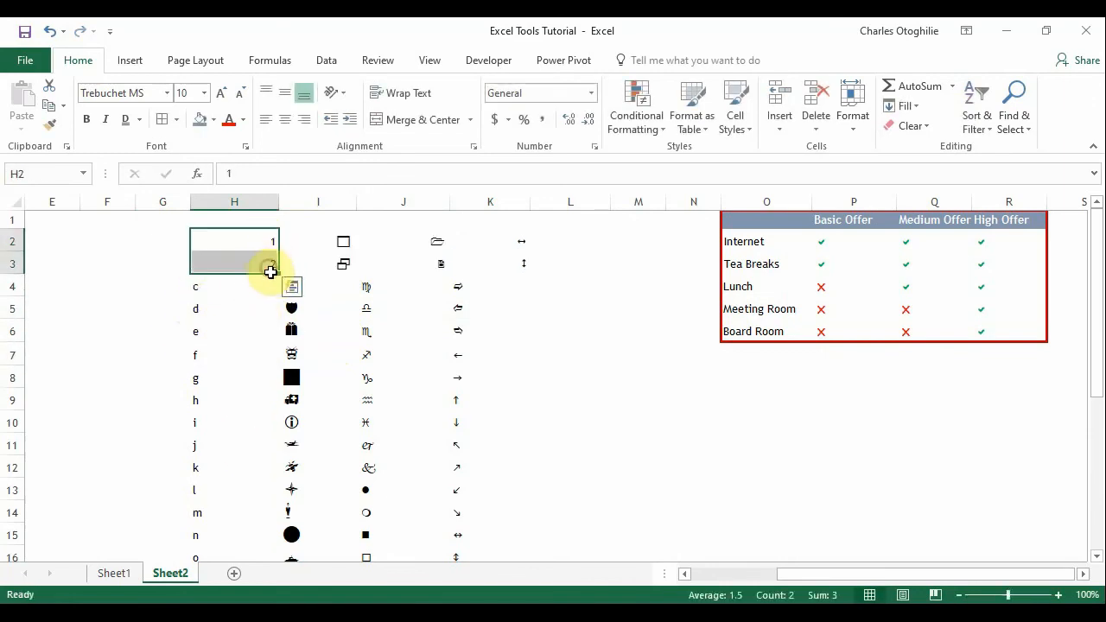
{"action": "double_click", "coordinate": [277, 274]}
{"action": "left_click", "coordinate": [245, 325]}
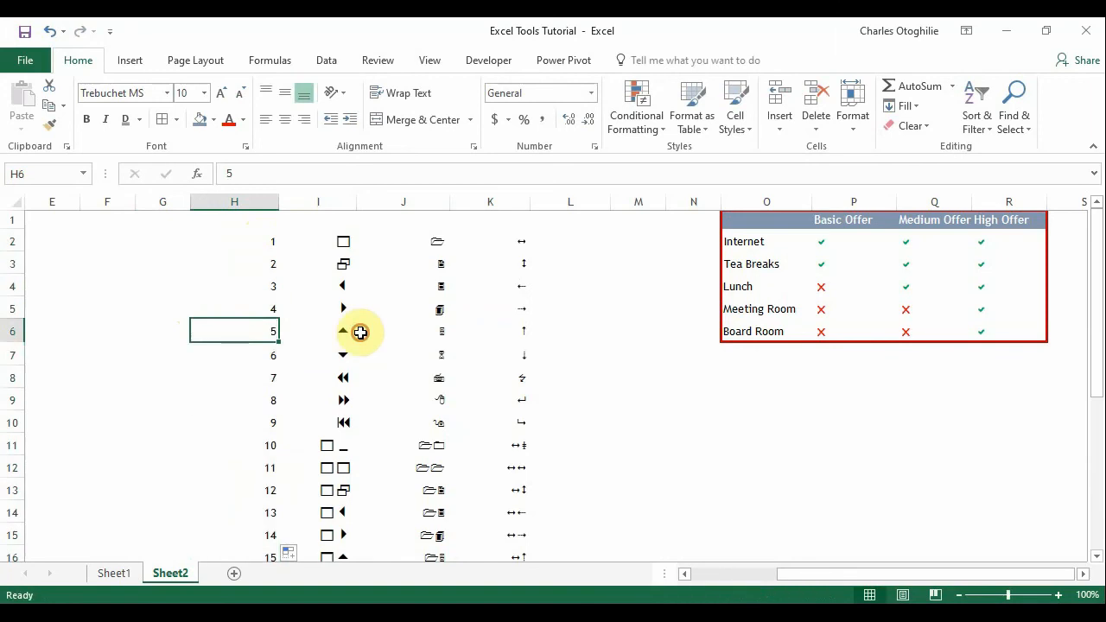
- Autofit the width of column J to its Wingdings symbols
{"action": "left_click", "coordinate": [406, 333]}
{"action": "scroll", "coordinate": [475, 345], "scroll_direction": "down", "scroll_amount": 5}
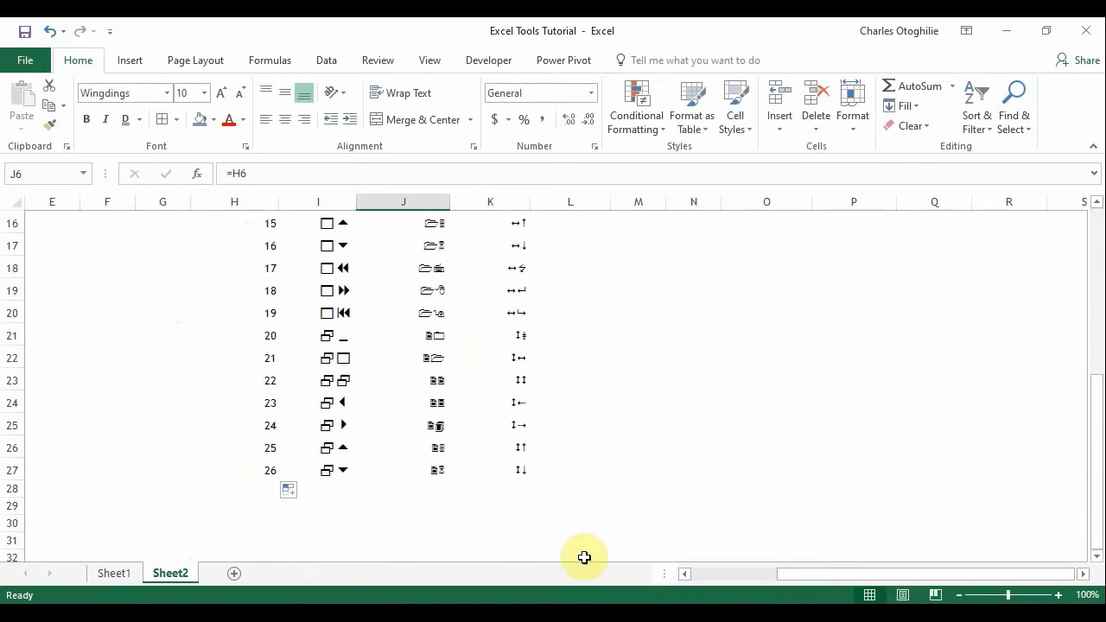
{"action": "scroll", "coordinate": [457, 365], "scroll_direction": "up", "scroll_amount": 5}
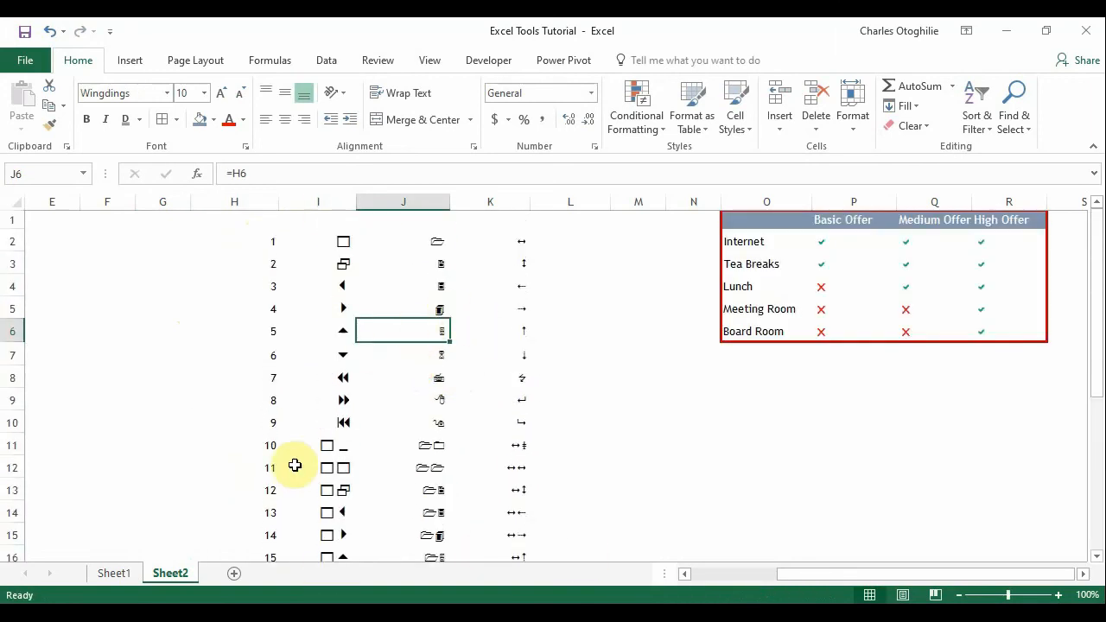
{"action": "double_click", "coordinate": [449, 203]}
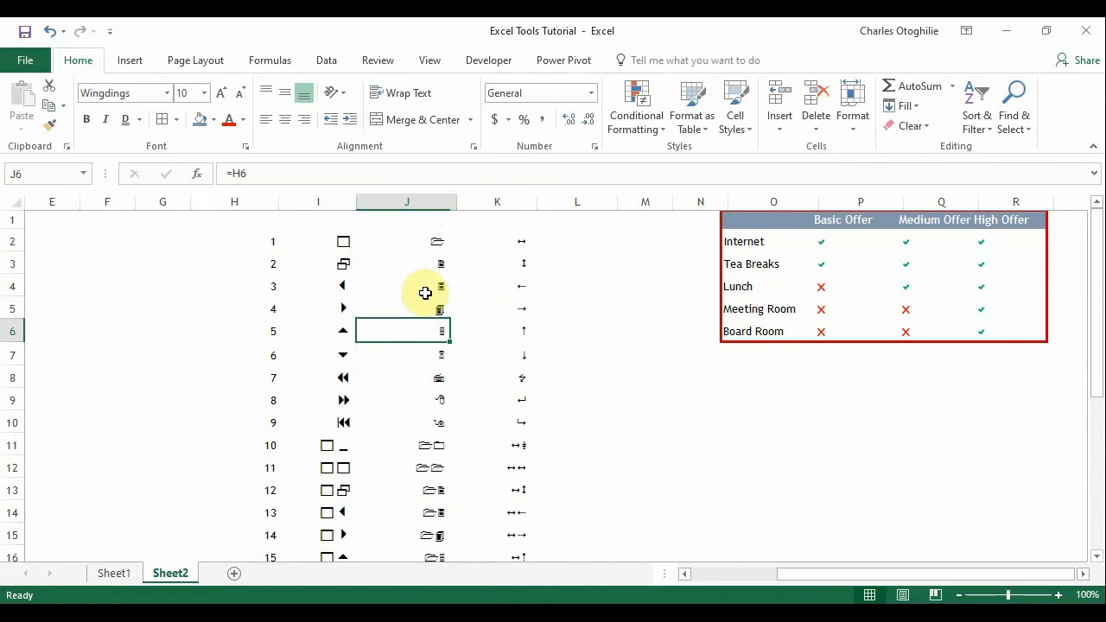
- Examine the symbols in columns I, J and K for the numbers 1 to 26, down to row 27
{"action": "left_click", "coordinate": [439, 240]}
{"action": "left_click", "coordinate": [439, 380]}
{"action": "left_click", "coordinate": [450, 265]}
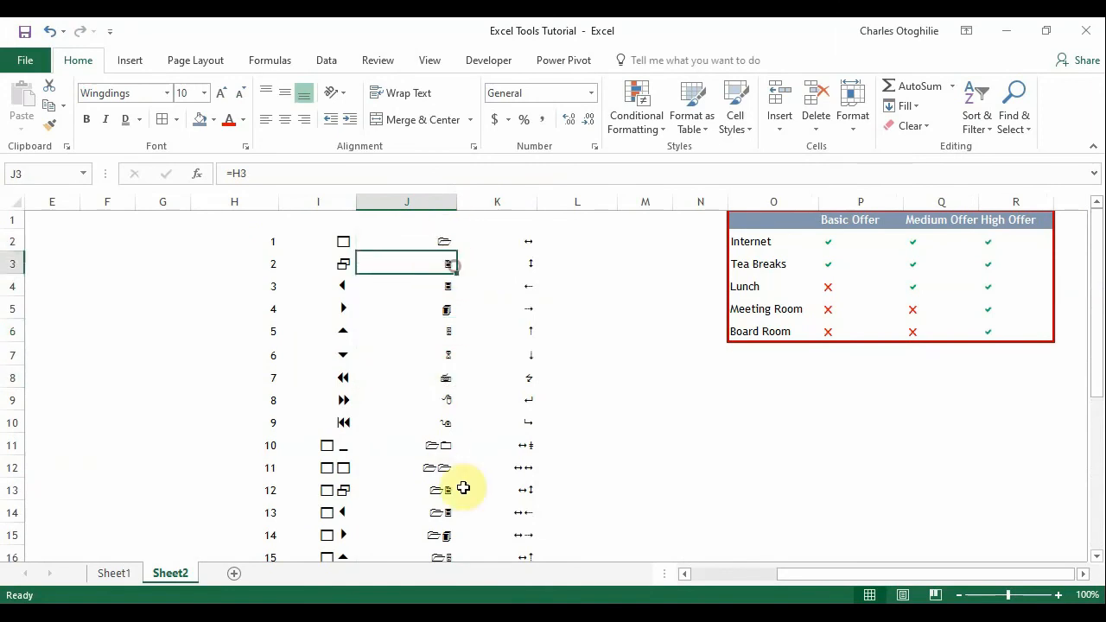
{"action": "left_click", "coordinate": [464, 489]}
{"action": "left_click", "coordinate": [436, 451]}
{"action": "left_click", "coordinate": [529, 355]}
{"action": "left_click", "coordinate": [541, 244]}
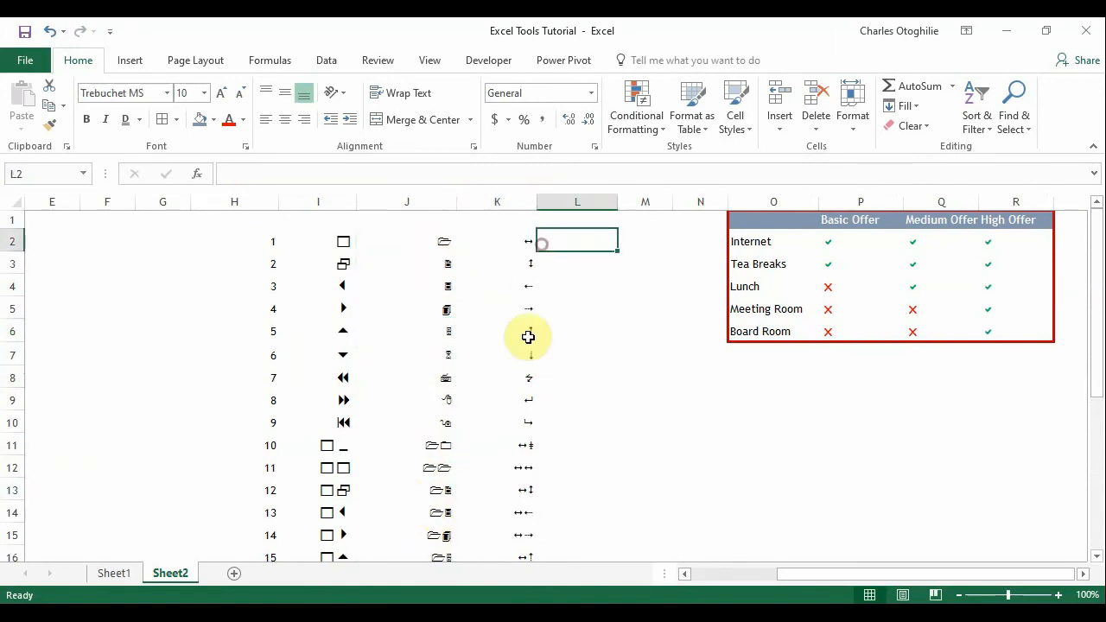
{"action": "left_click", "coordinate": [529, 351]}
{"action": "left_click", "coordinate": [553, 510]}
{"action": "scroll", "coordinate": [526, 443], "scroll_direction": "down", "scroll_amount": 3}
{"action": "scroll", "coordinate": [526, 450], "scroll_direction": "down", "scroll_amount": 3}
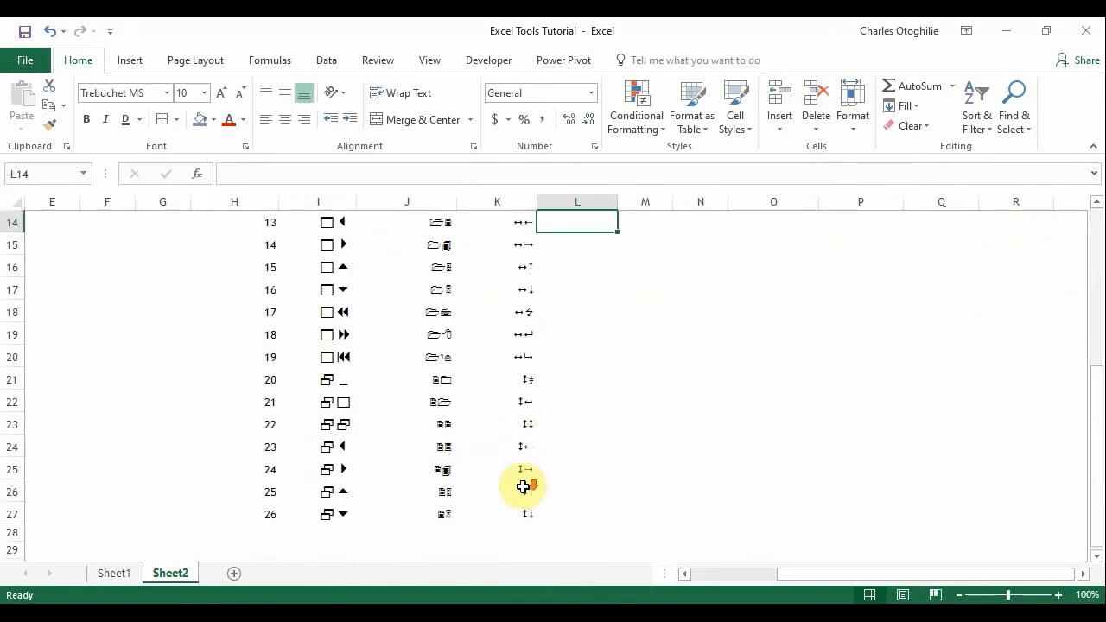
{"action": "left_click", "coordinate": [380, 403]}
{"action": "left_click", "coordinate": [343, 383]}
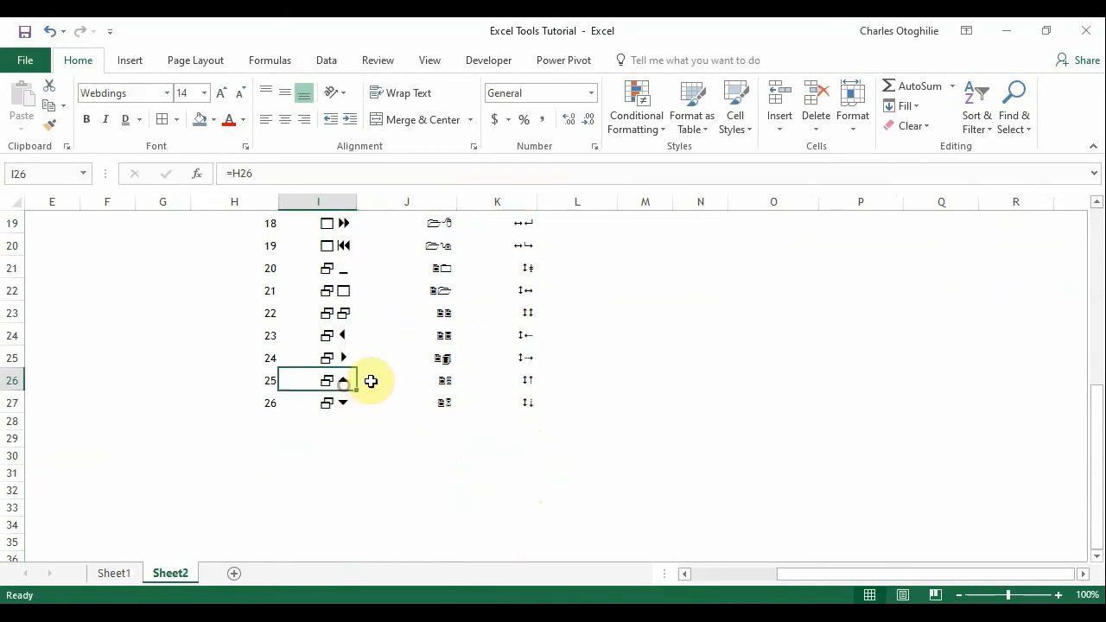
{"action": "left_click", "coordinate": [442, 356]}
{"action": "scroll", "coordinate": [432, 346], "scroll_direction": "up", "scroll_amount": 6}
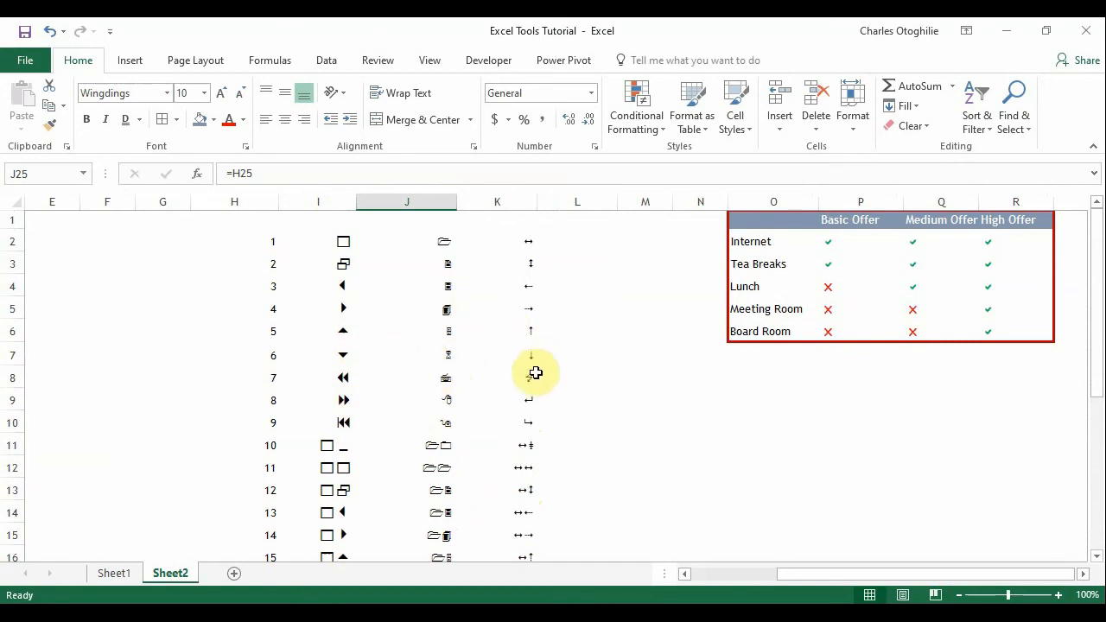
- Compare the Webdings, Wingdings and Wingdings 3 symbols row by row for the single-digit numbers in column H
{"action": "left_click", "coordinate": [307, 378]}
{"action": "left_click", "coordinate": [479, 379]}
{"action": "left_click", "coordinate": [445, 243]}
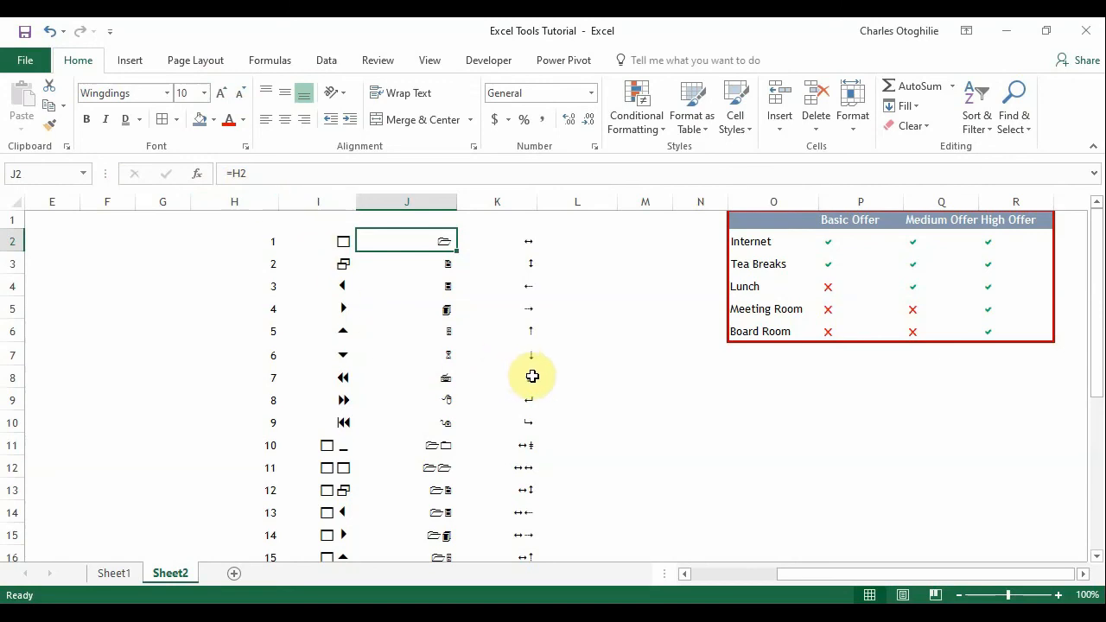
{"action": "left_click", "coordinate": [341, 333]}
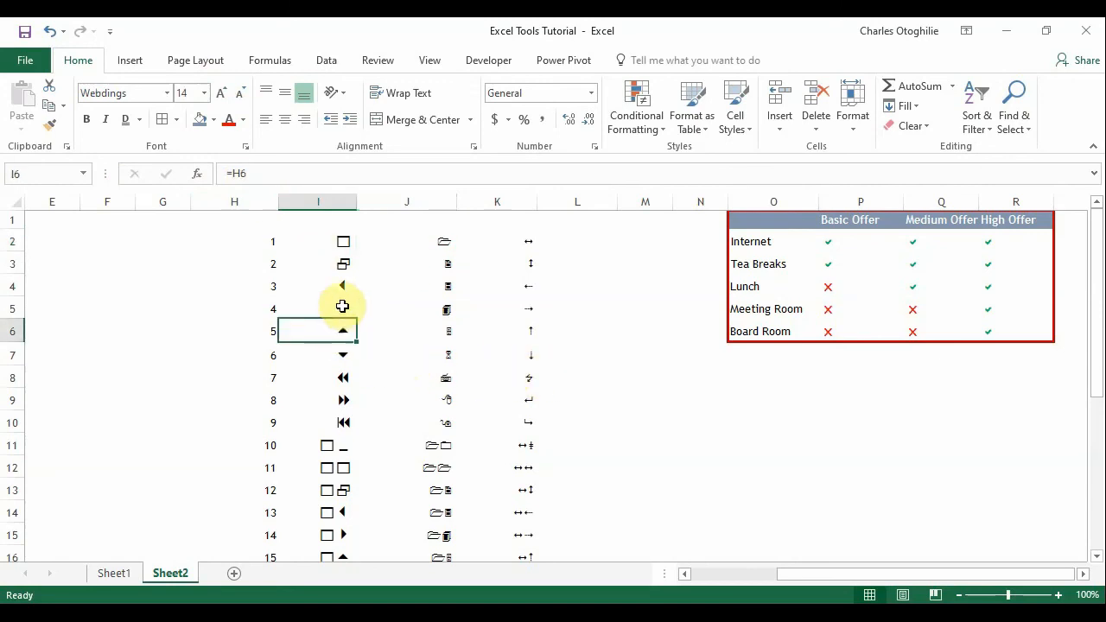
{"action": "left_click", "coordinate": [342, 306]}
{"action": "left_click", "coordinate": [342, 266]}
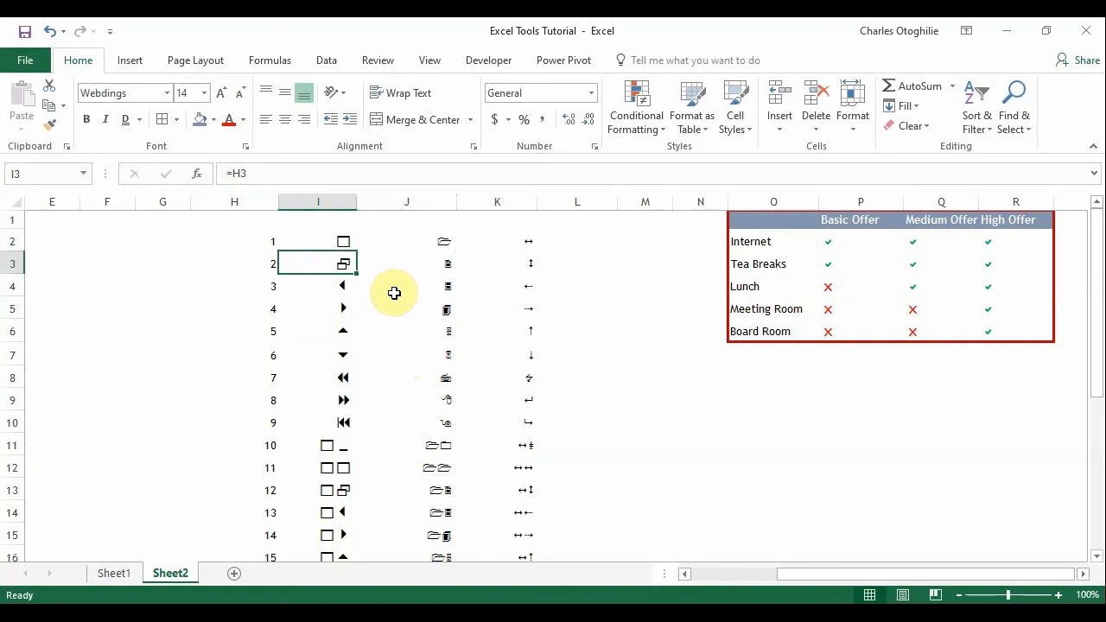
{"action": "left_click", "coordinate": [440, 265]}
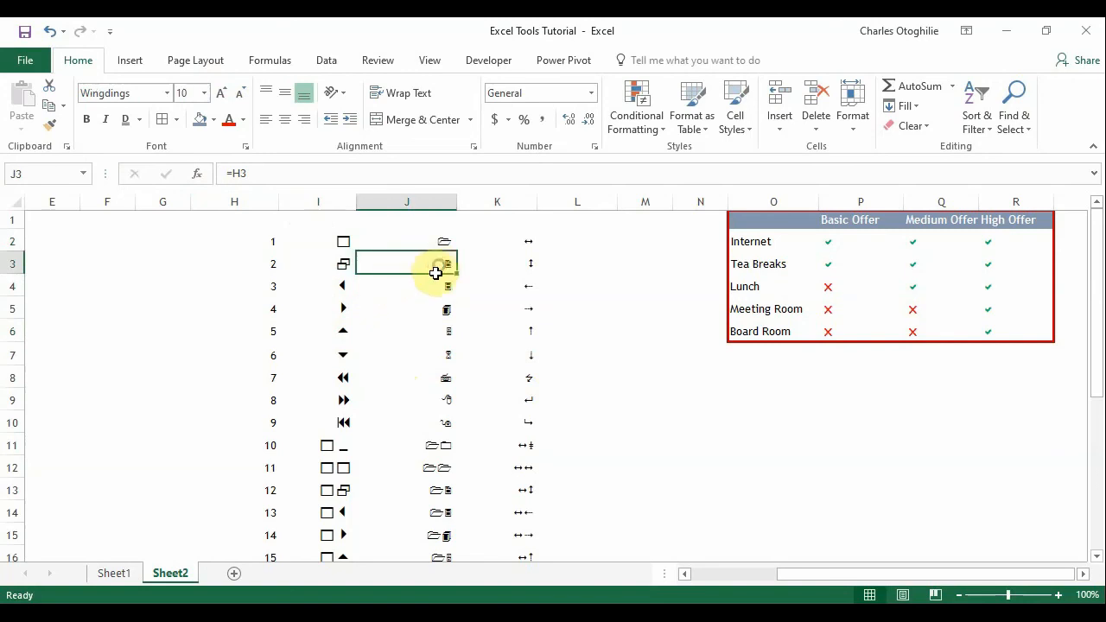
{"action": "left_click", "coordinate": [515, 264]}
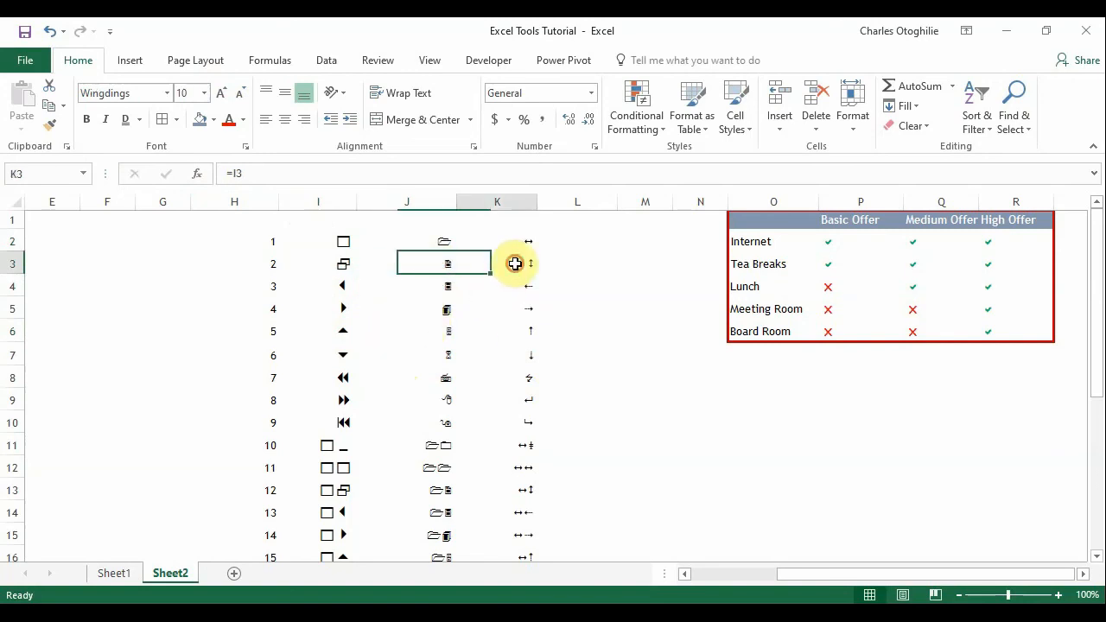
{"action": "left_click", "coordinate": [376, 292]}
{"action": "left_click", "coordinate": [332, 286]}
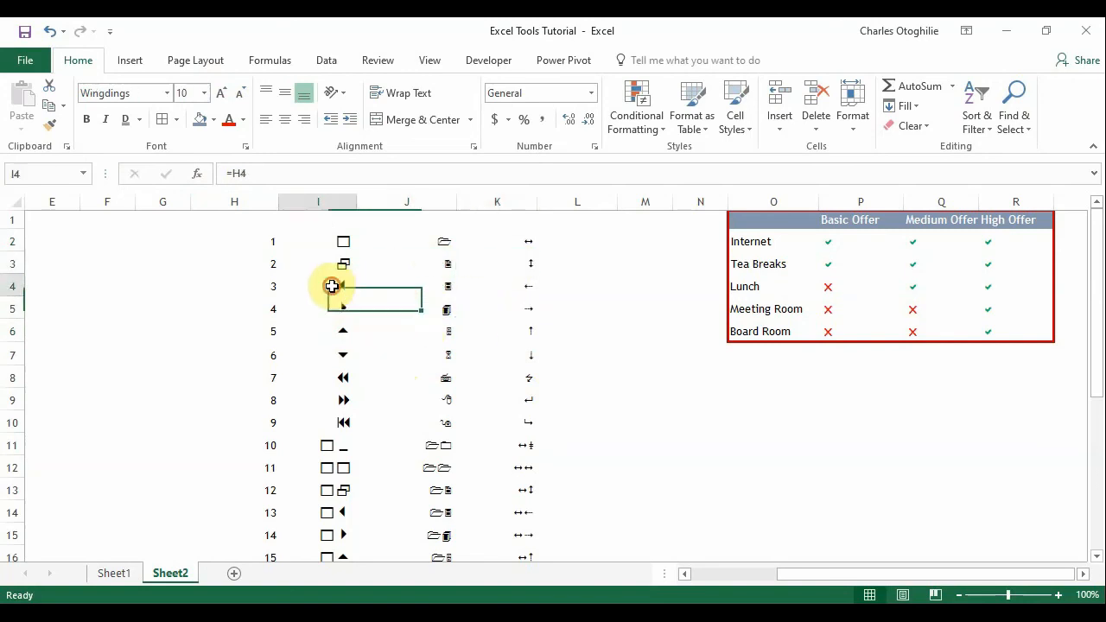
{"action": "left_click", "coordinate": [420, 286]}
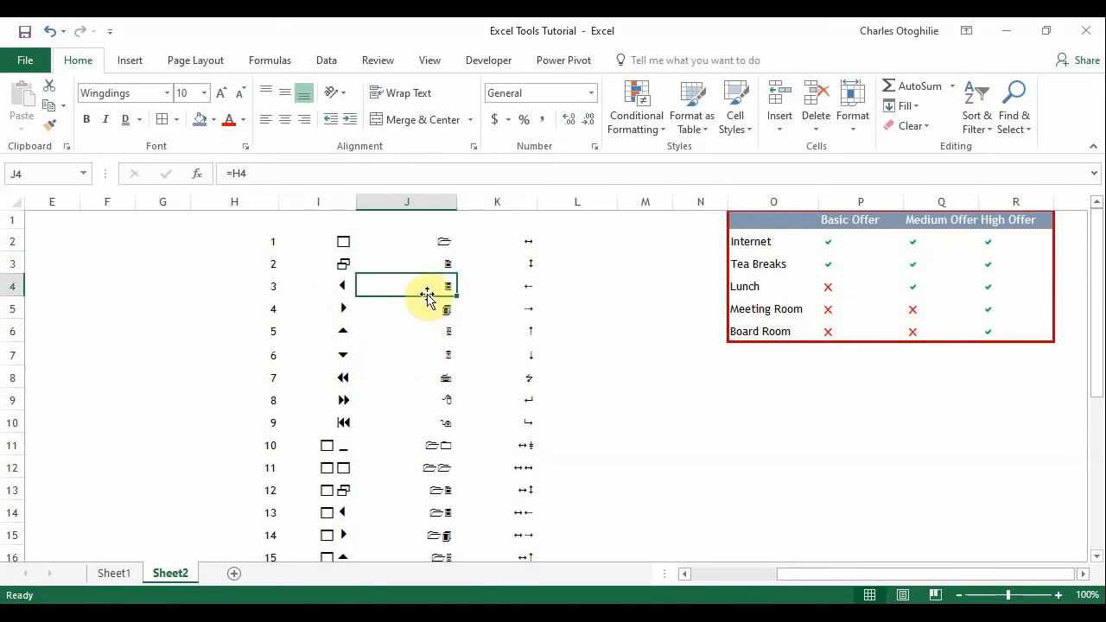
{"action": "left_click", "coordinate": [493, 281]}
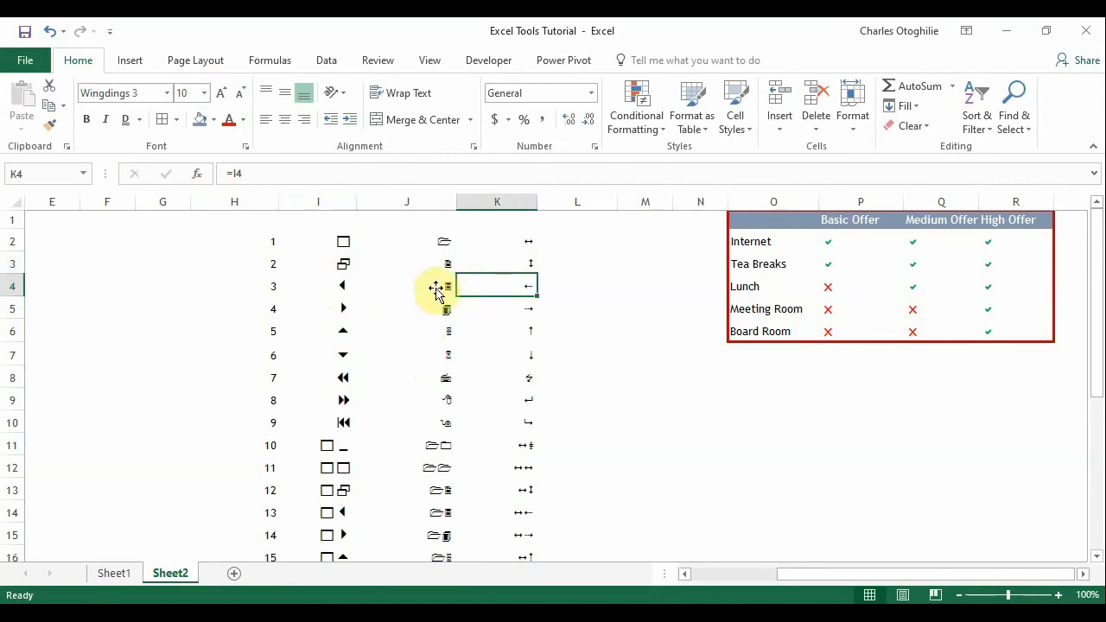